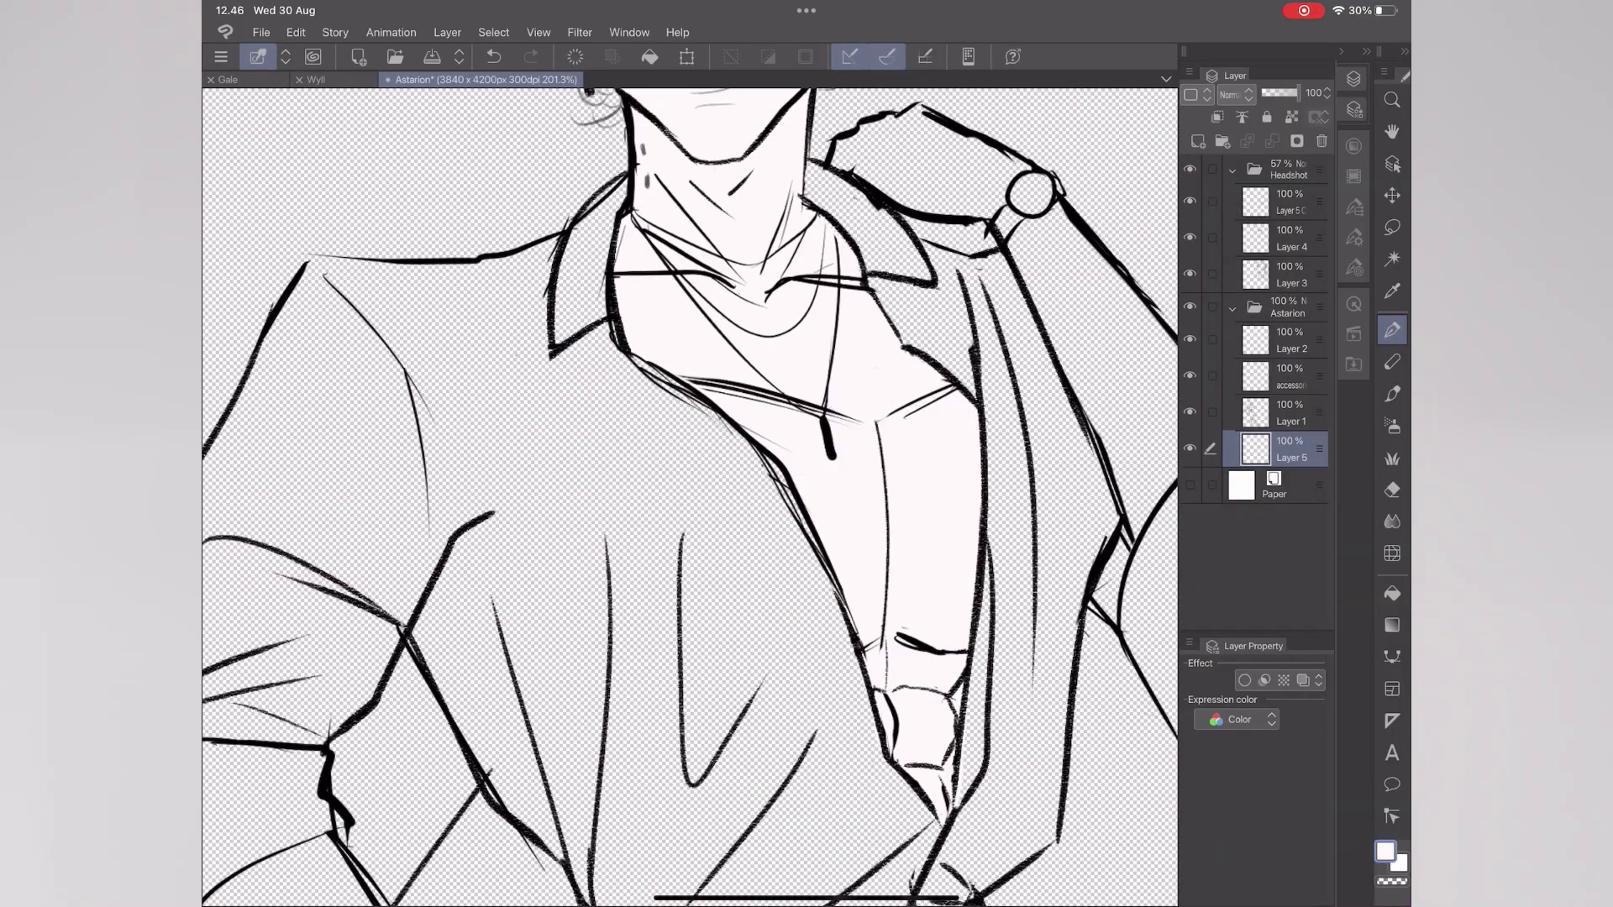
- On the accessories layer, draw grey necklace strands around the man's neck with the G-pen
click(1277, 376)
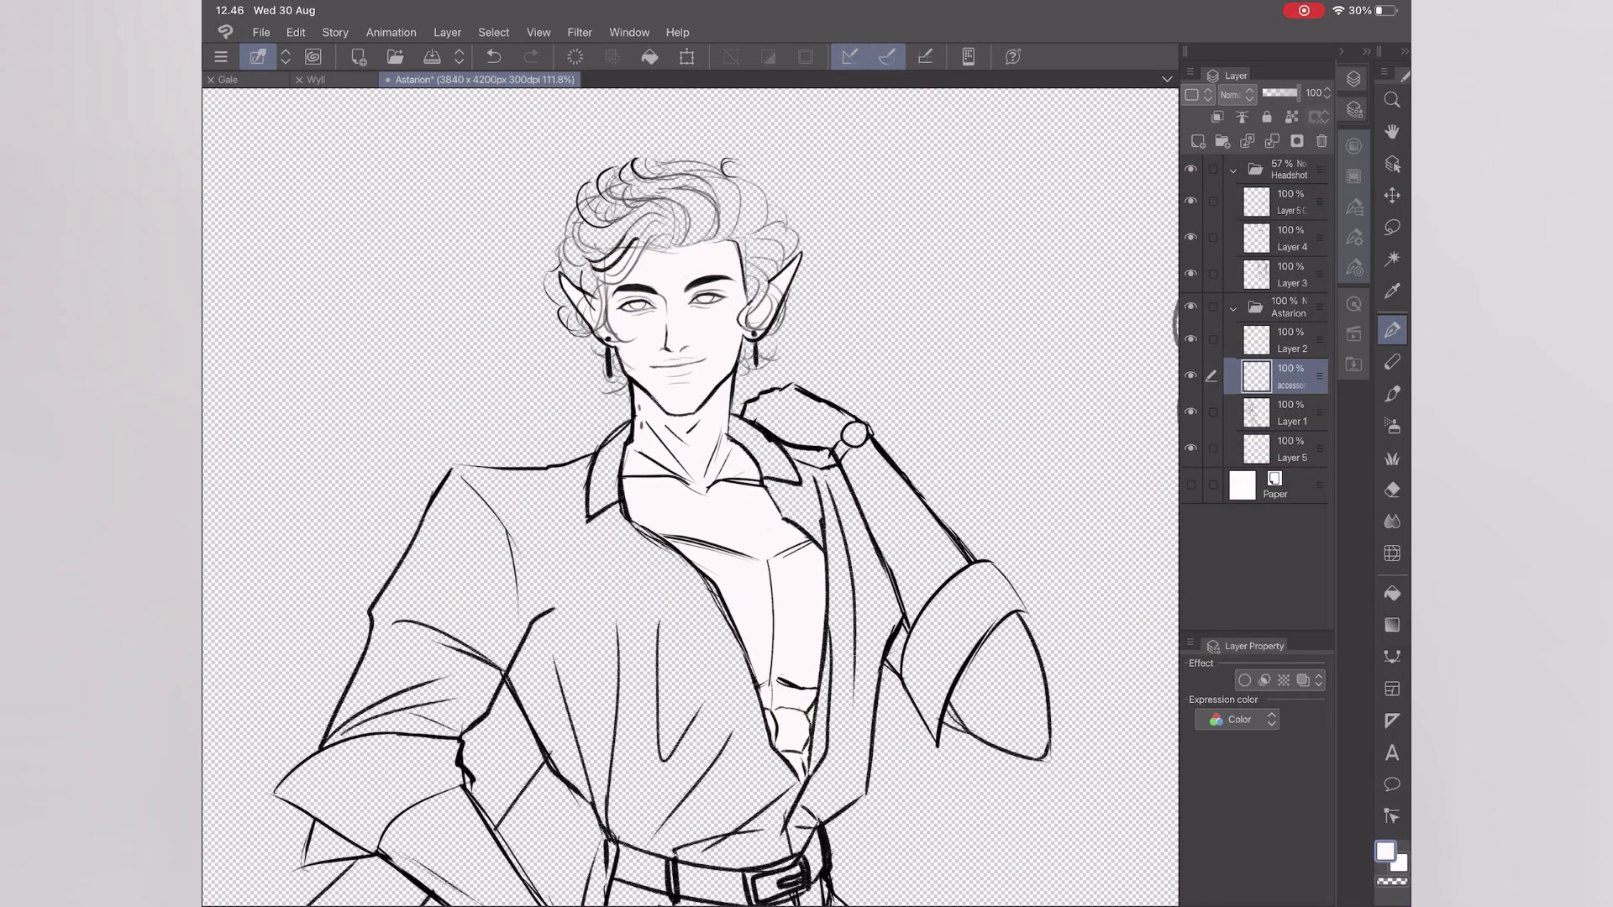
key(p)
scroll(689, 496, up, 3)
click(1245, 182)
drag(629, 417, 779, 412)
mouse_move(629, 420)
mouse_down()
mouse_move(794, 417)
mouse_move(826, 604)
mouse_up()
scroll(689, 495, down, 2)
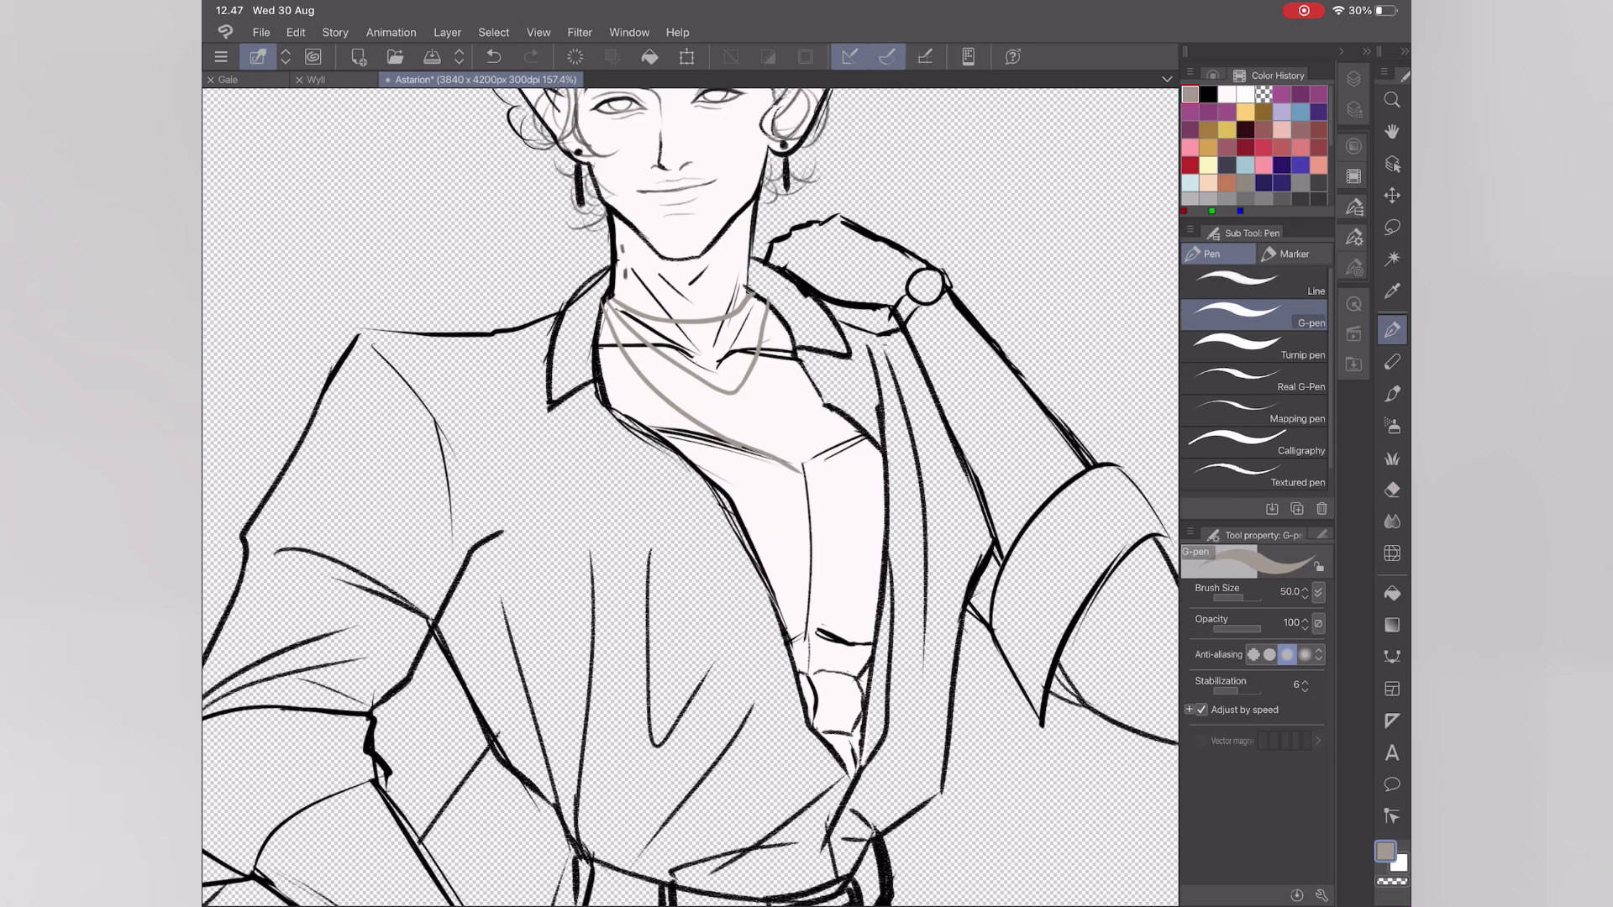
- Complete the long grey necklace with its hanging pendant on the chest and erase stray ends
key(e)
drag(810, 494, 821, 490)
key(p)
key(ctrl+z)
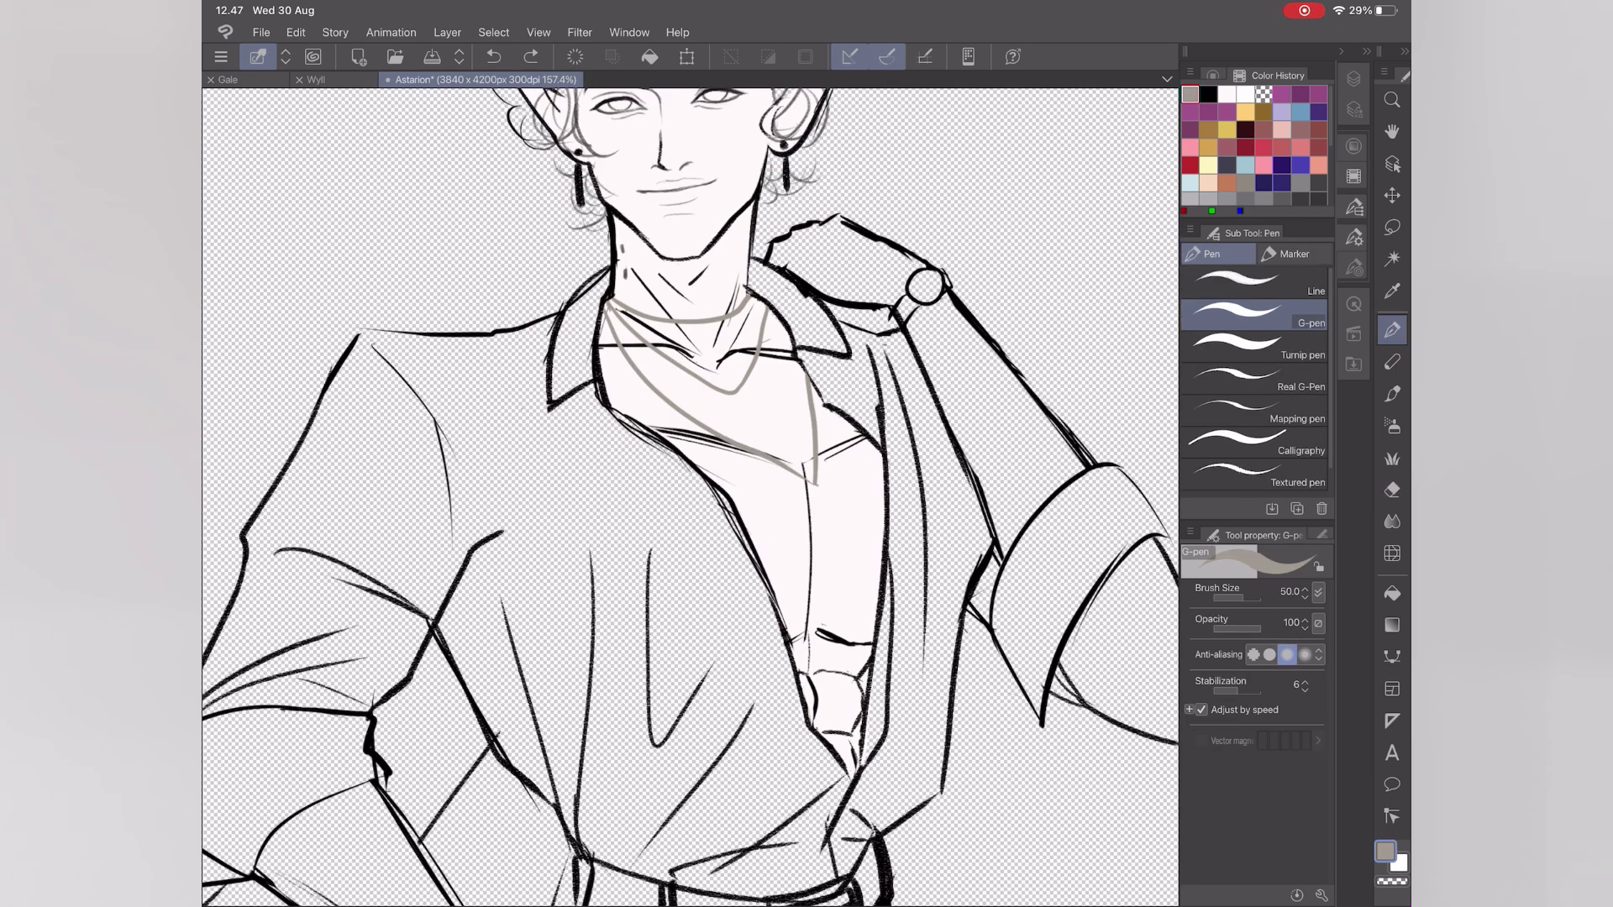
scroll(689, 495, down, 1)
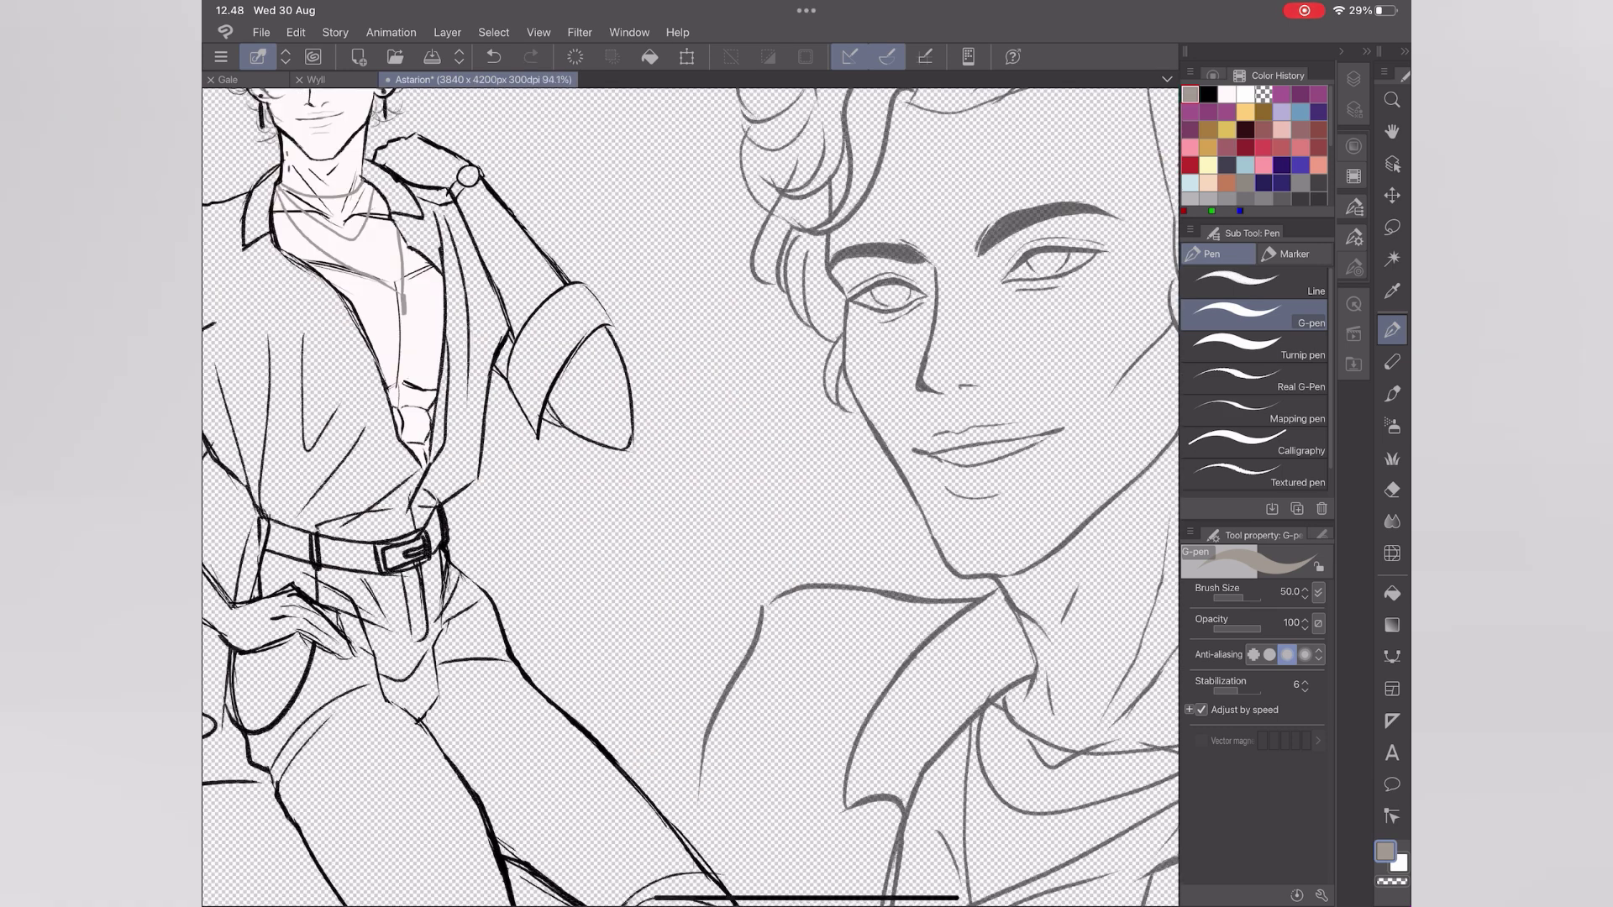
scroll(689, 496, up, 5)
key(ctrl+z)
scroll(689, 496, down, 2)
key(e)
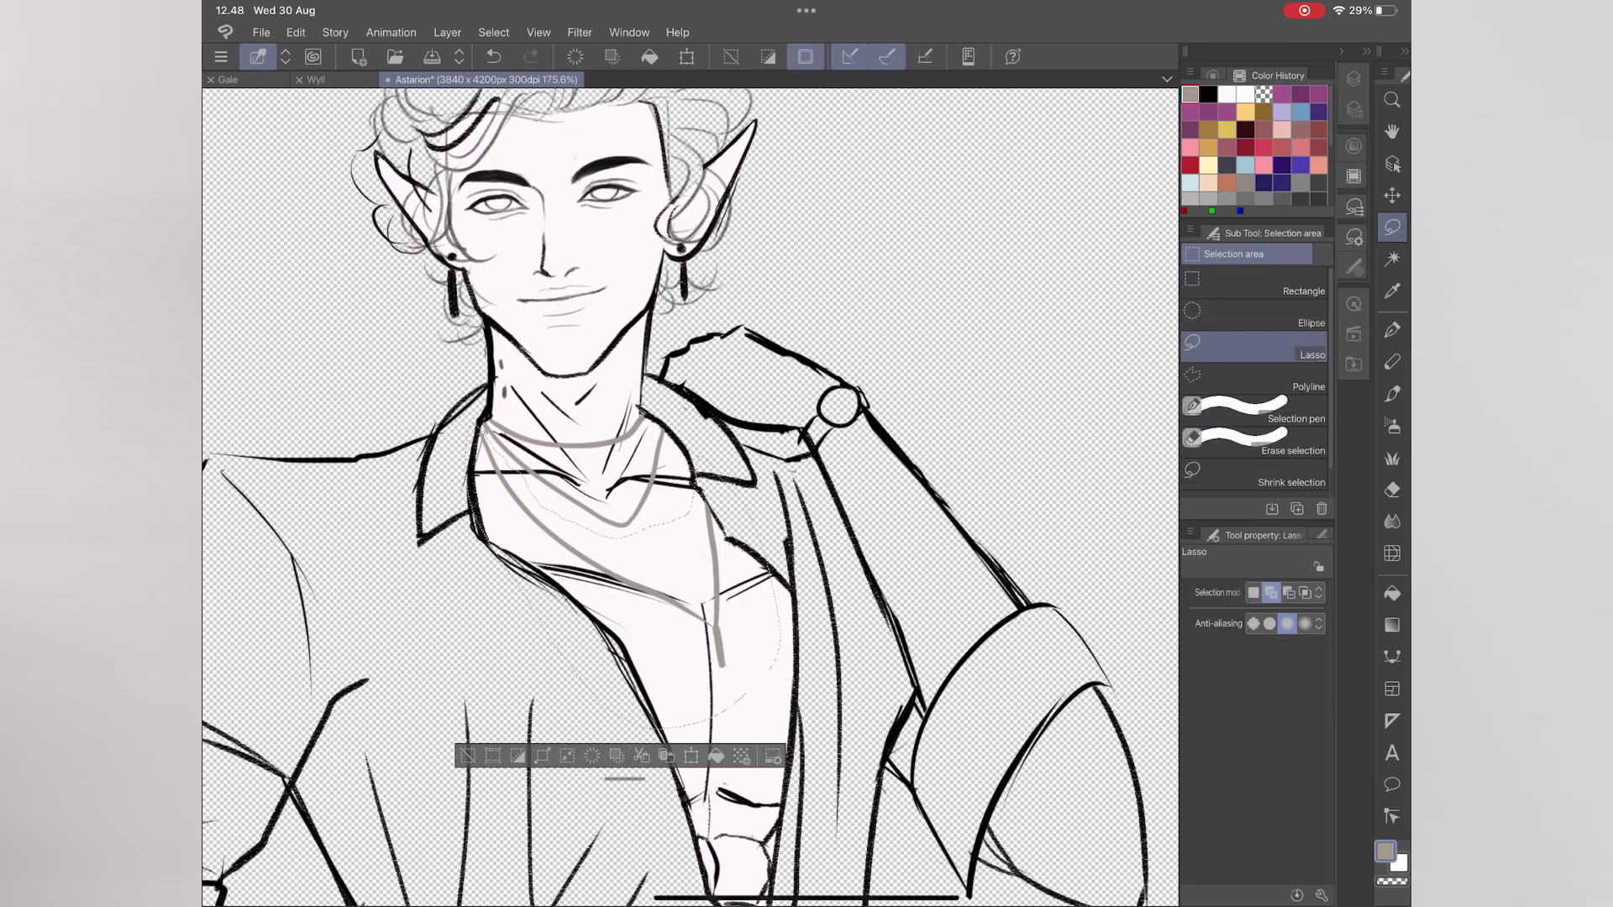
scroll(689, 495, down, 5)
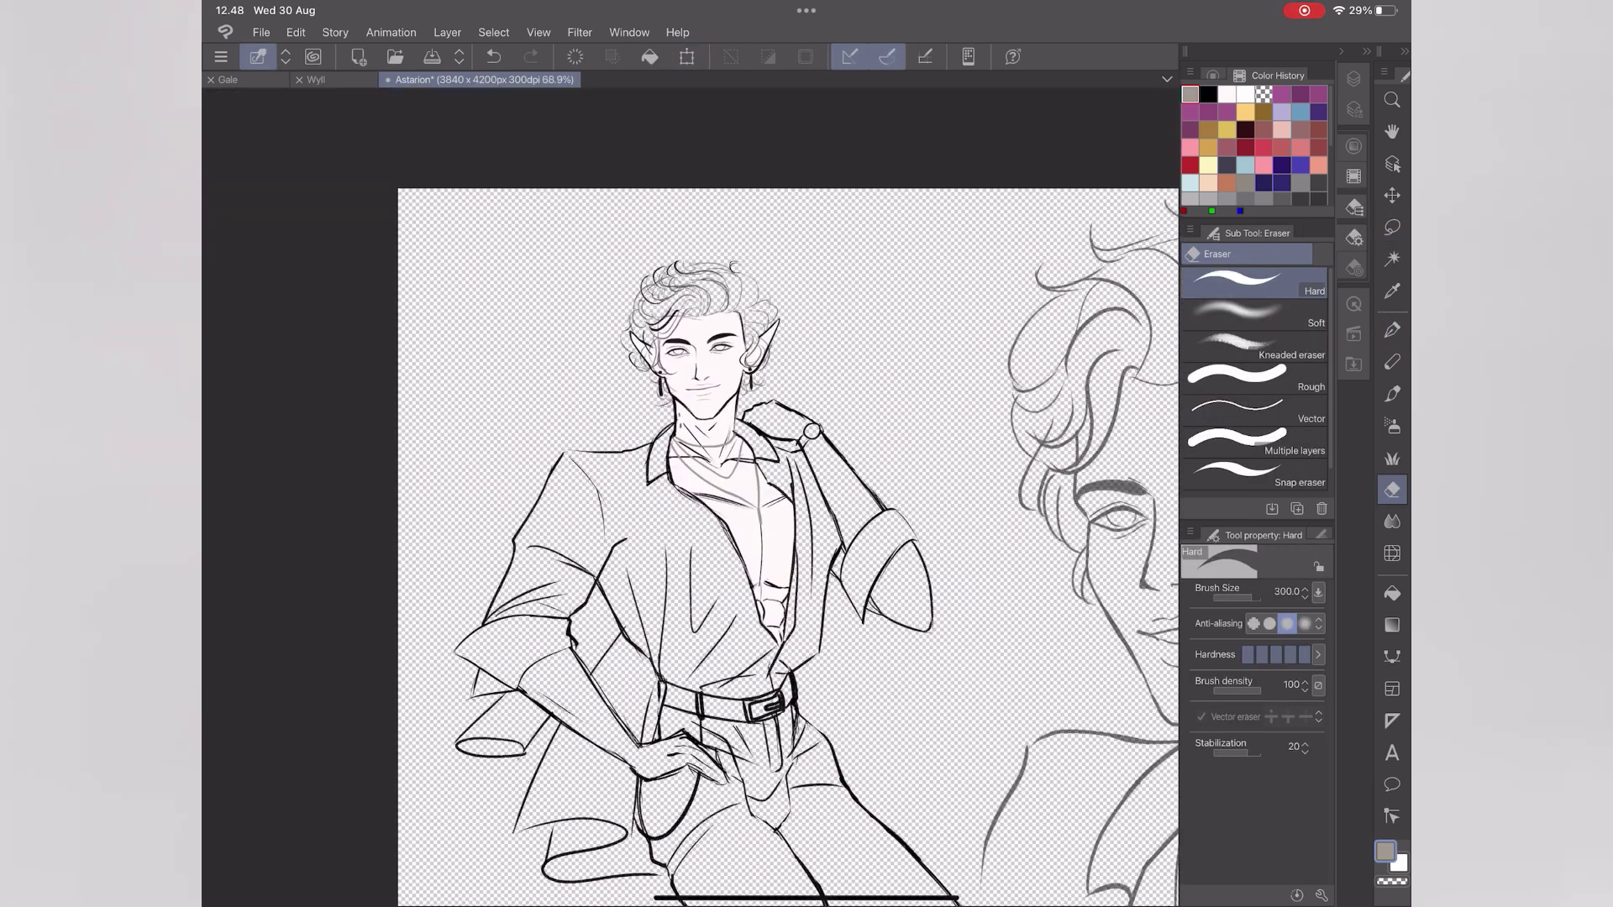
- Paint the pale pink skin base inside the forearm and hand resting on the hip with the Turnip pen
key(p)
click(1353, 79)
scroll(689, 496, up, 3)
drag(503, 405, 649, 503)
scroll(689, 496, up, 3)
drag(277, 699, 748, 563)
drag(851, 452, 939, 403)
drag(850, 430, 908, 413)
scroll(689, 496, down, 3)
mouse_move(712, 609)
mouse_down()
mouse_move(783, 657)
mouse_move(573, 645)
mouse_up()
drag(418, 304, 582, 581)
scroll(689, 495, down, 1)
drag(533, 306, 630, 391)
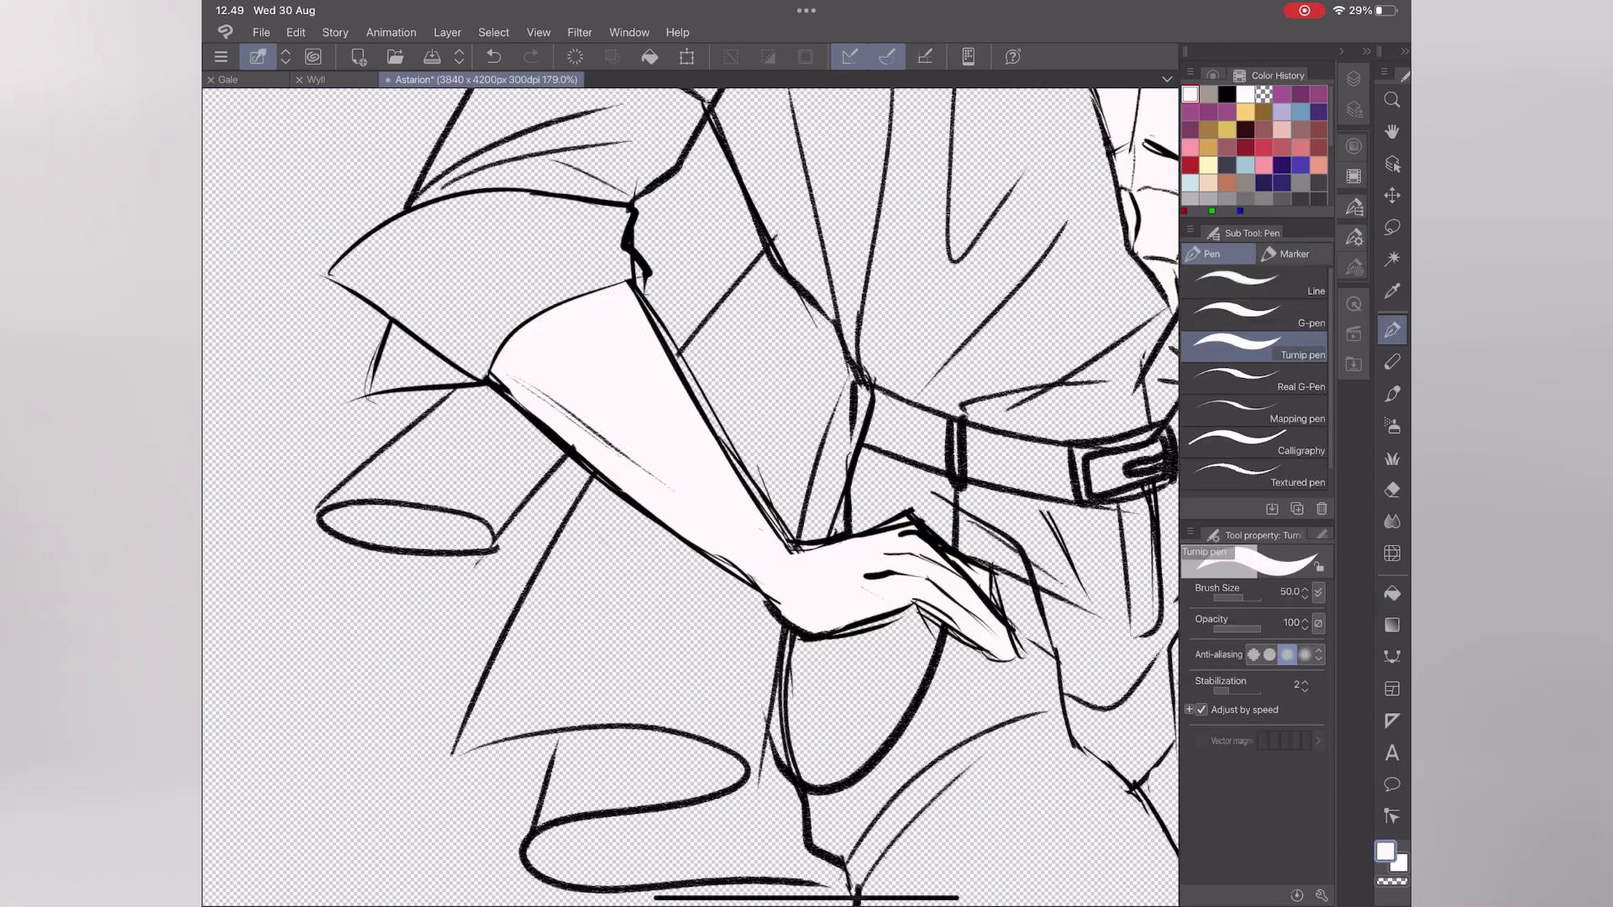
- On Layer 1, erase stray sketch lines along the lower forearm and around the fingers with the Hard eraser
scroll(689, 495, up, 2)
click(1353, 79)
click(1291, 413)
key(e)
drag(492, 523, 551, 563)
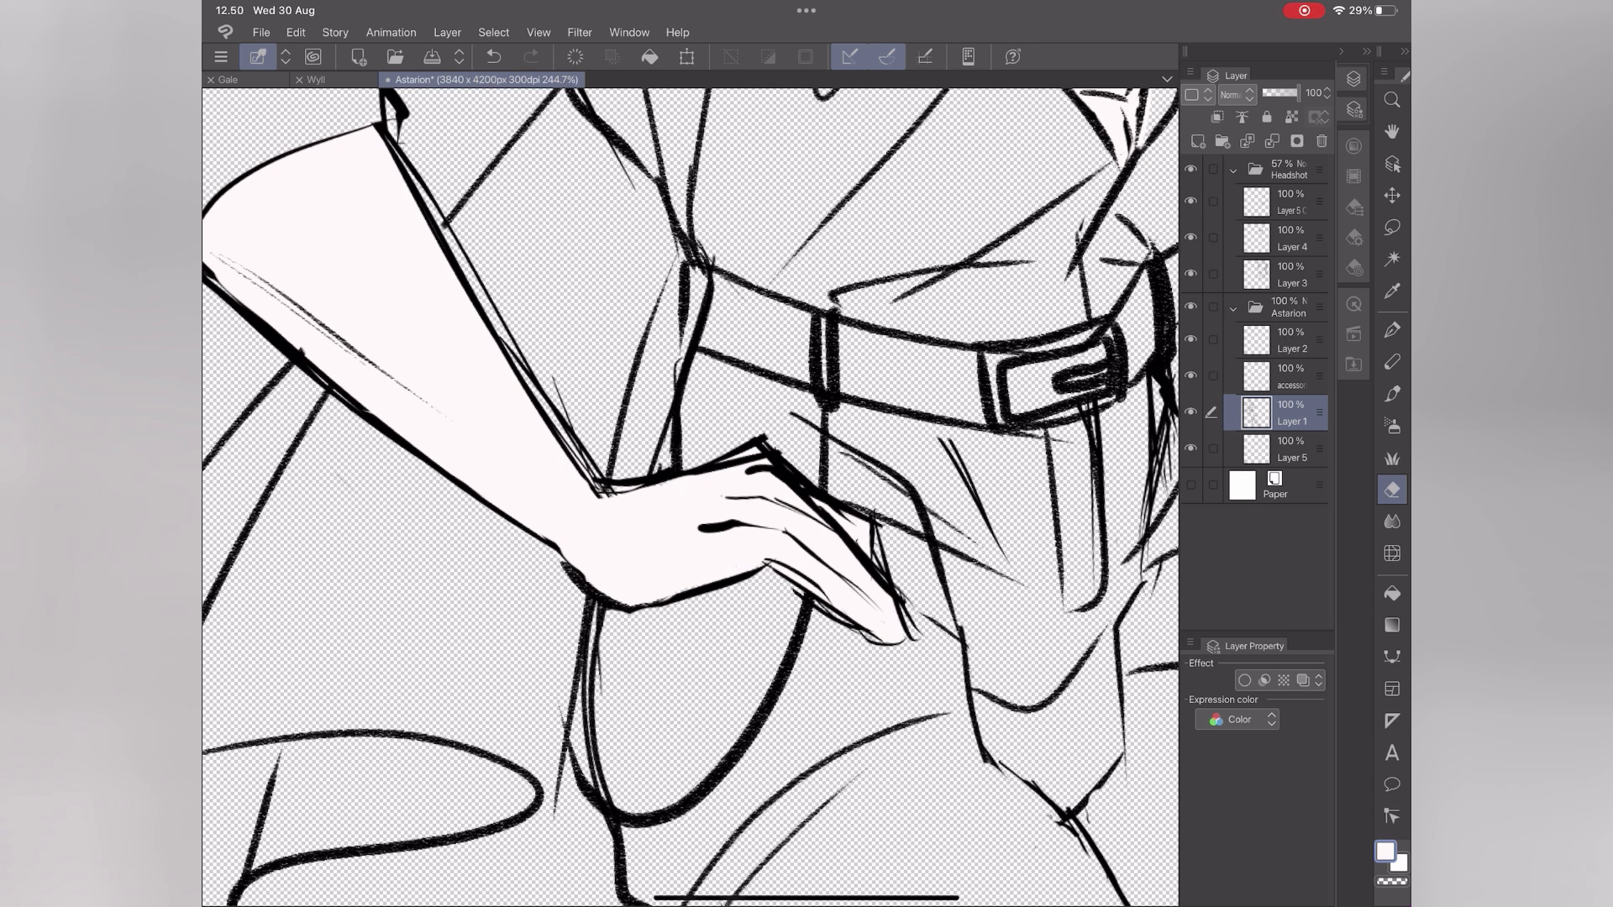
scroll(756, 504, up, 3)
scroll(869, 597, right, 1)
drag(890, 588, 821, 406)
- Set the eraser size to 100 and erase the overlapping lines around the fingers and knuckles of the lowered hand
click(1354, 268)
click(1283, 702)
scroll(729, 339, right, 1)
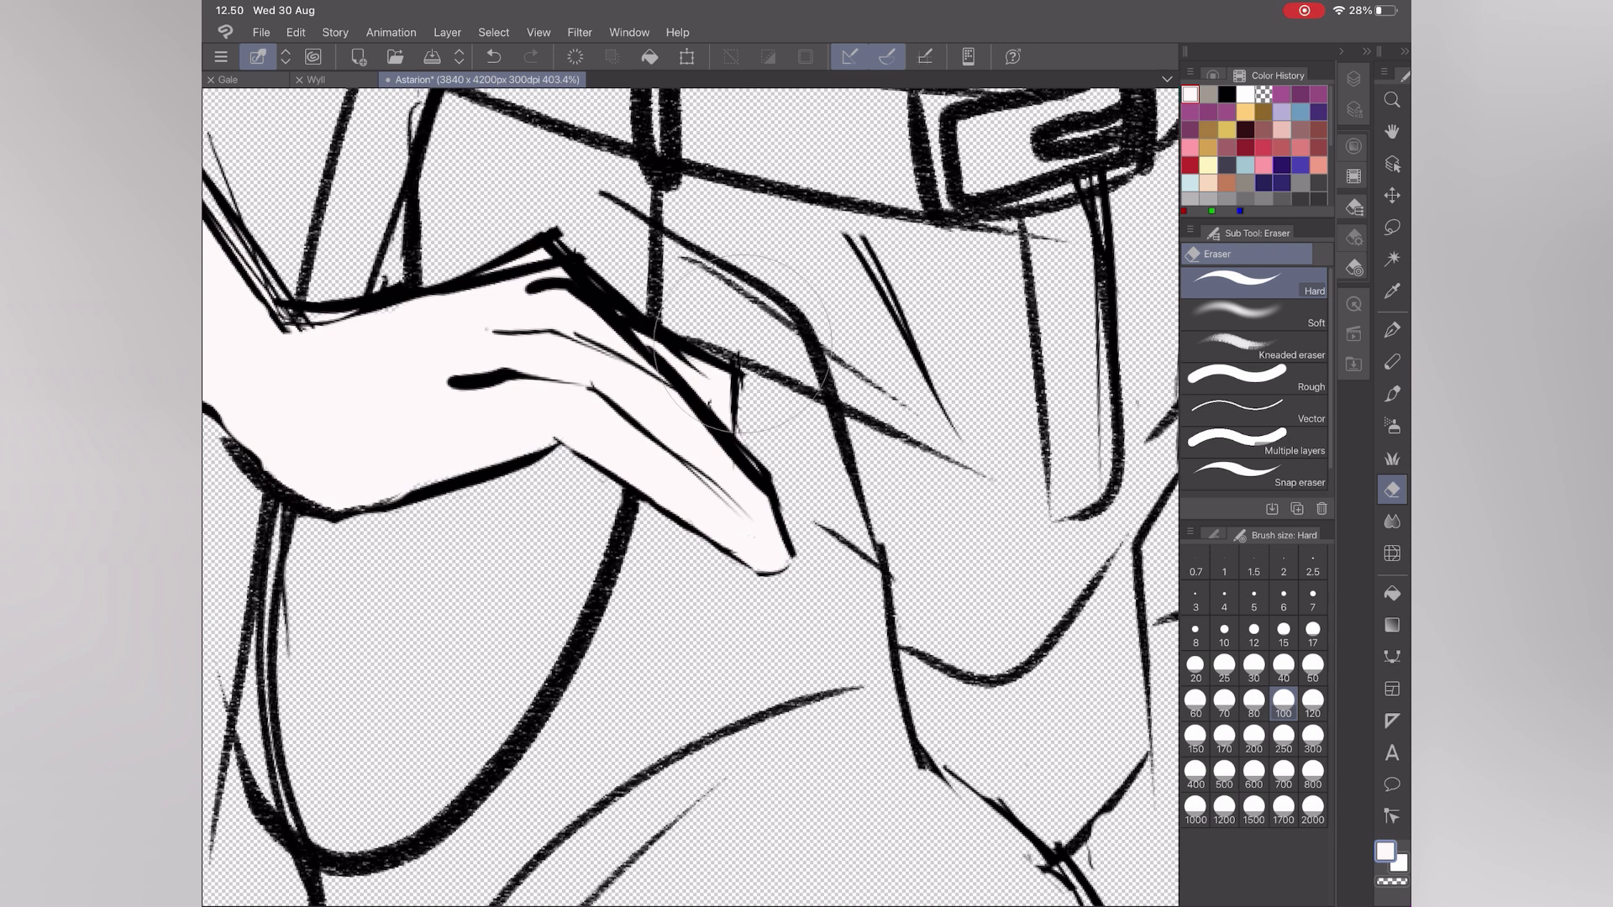
scroll(729, 338, up, 1)
drag(563, 357, 651, 320)
scroll(689, 496, left, 1)
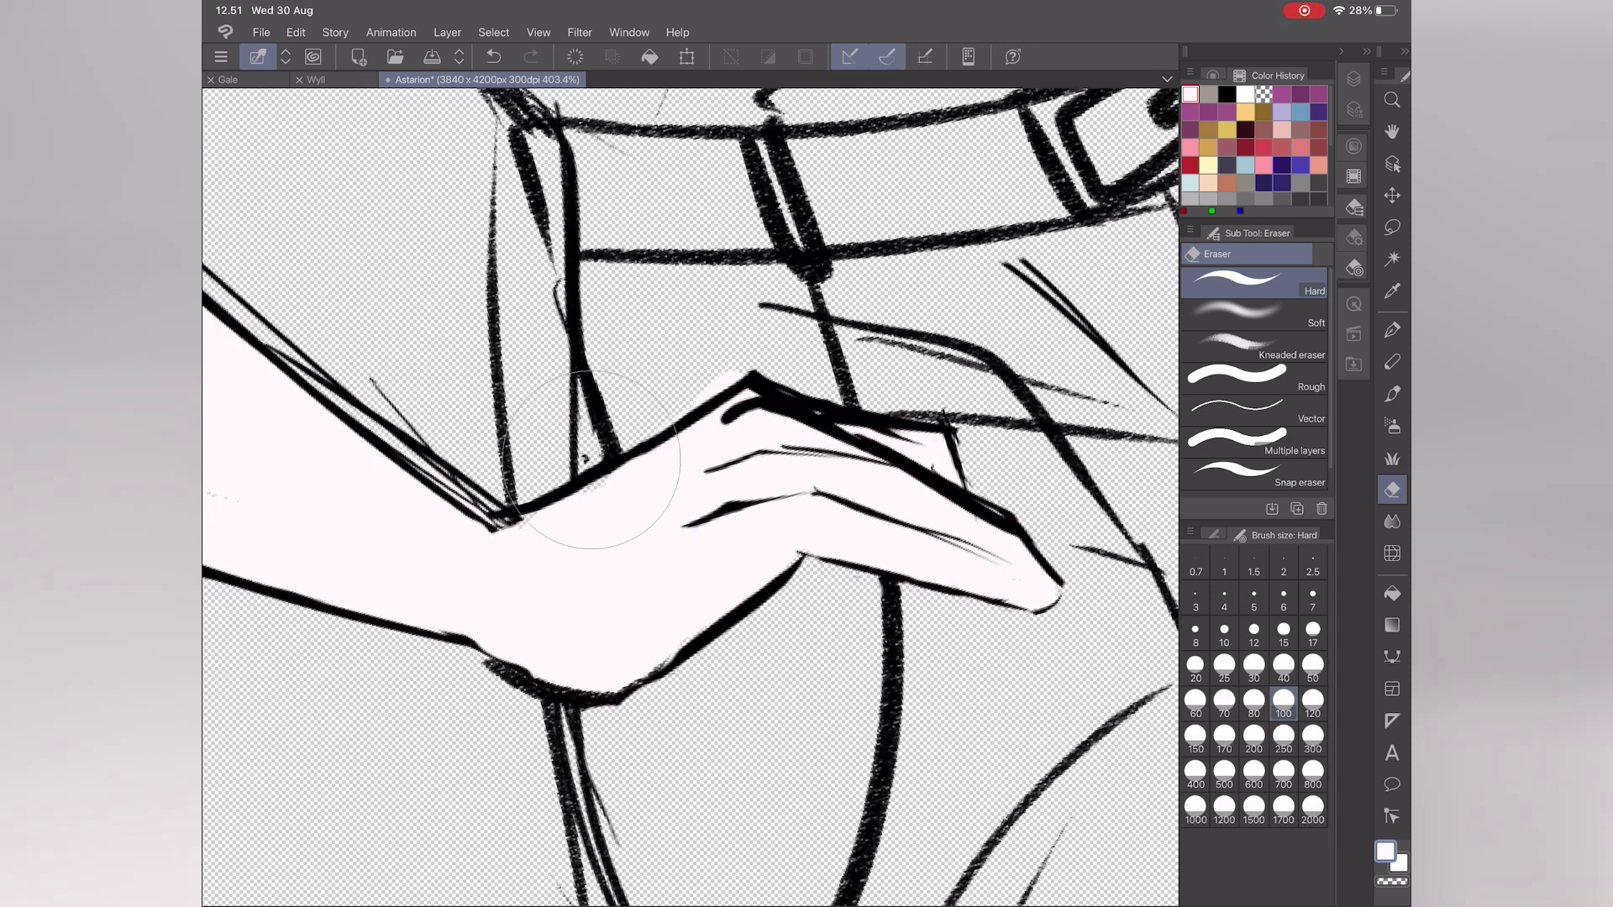
- Erase the rough overlapping lines from the wrist up the forearm to the rolled sleeve
scroll(587, 467, up, 2)
drag(570, 504, 599, 636)
scroll(630, 374, up, 2)
drag(630, 375, 658, 468)
scroll(659, 468, up, 1)
scroll(659, 468, up, 1)
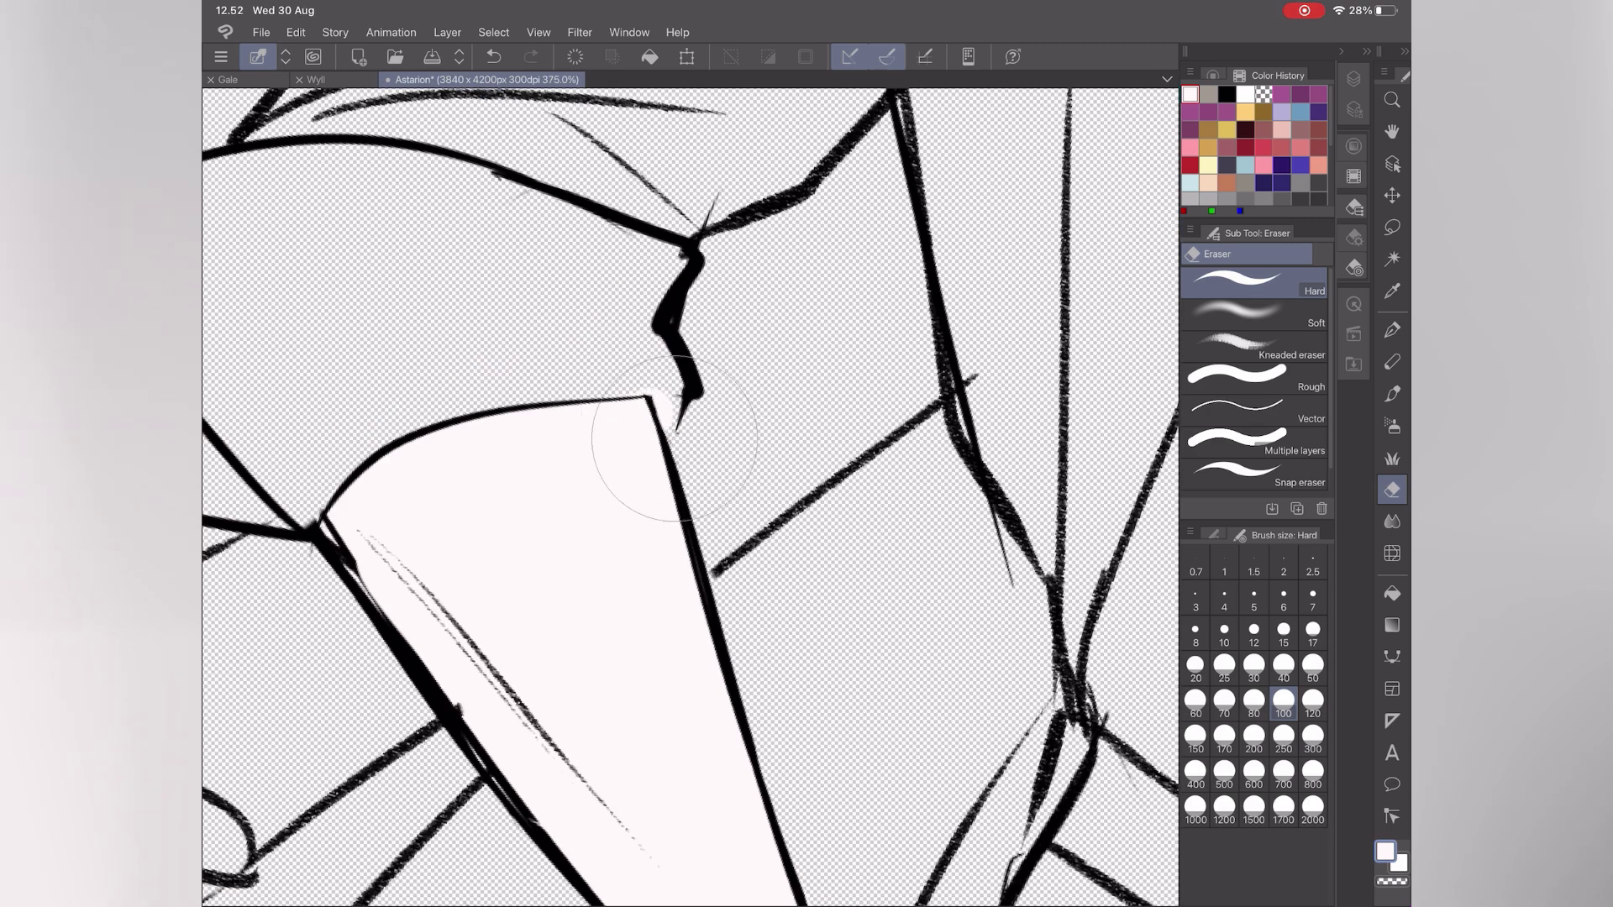
- Redraw the sleeve line beside the forearm in black with the pen and erase its excess
scroll(666, 423, up, 1)
click(1392, 329)
click(1226, 94)
drag(741, 411, 719, 458)
scroll(714, 453, right, 2)
click(1392, 490)
scroll(676, 376, down, 2)
drag(668, 365, 676, 376)
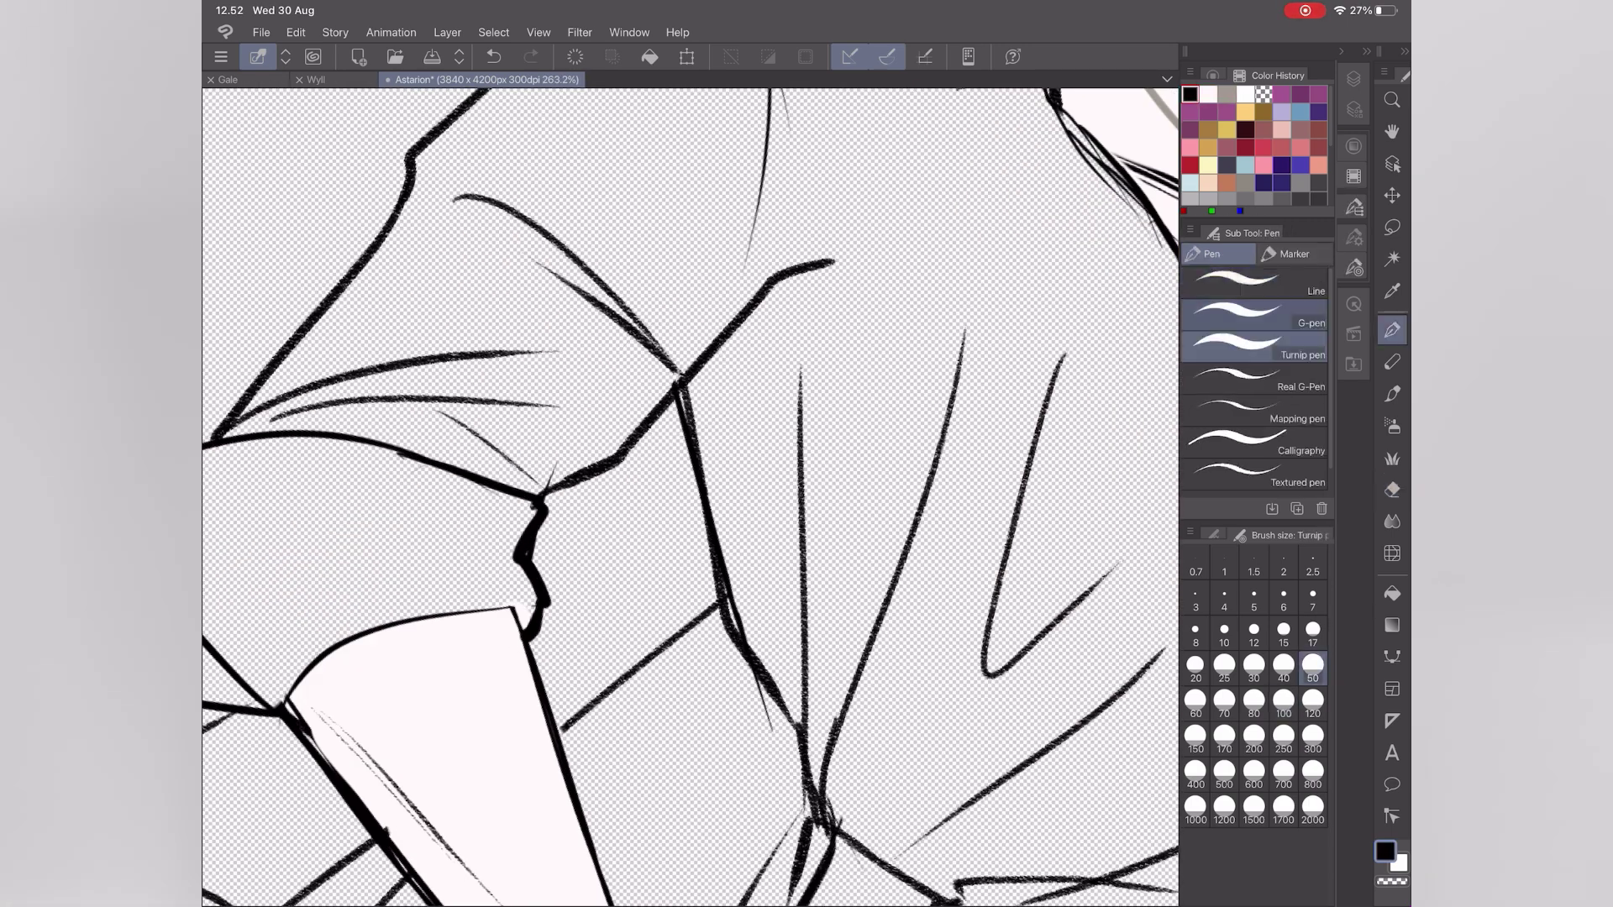
- Erase the remaining rough line work around the cuff, wrist and fingers of the hand on the hip
scroll(689, 495, down, 2)
drag(565, 564, 551, 592)
scroll(689, 496, down, 3)
scroll(689, 496, up, 4)
drag(430, 588, 607, 564)
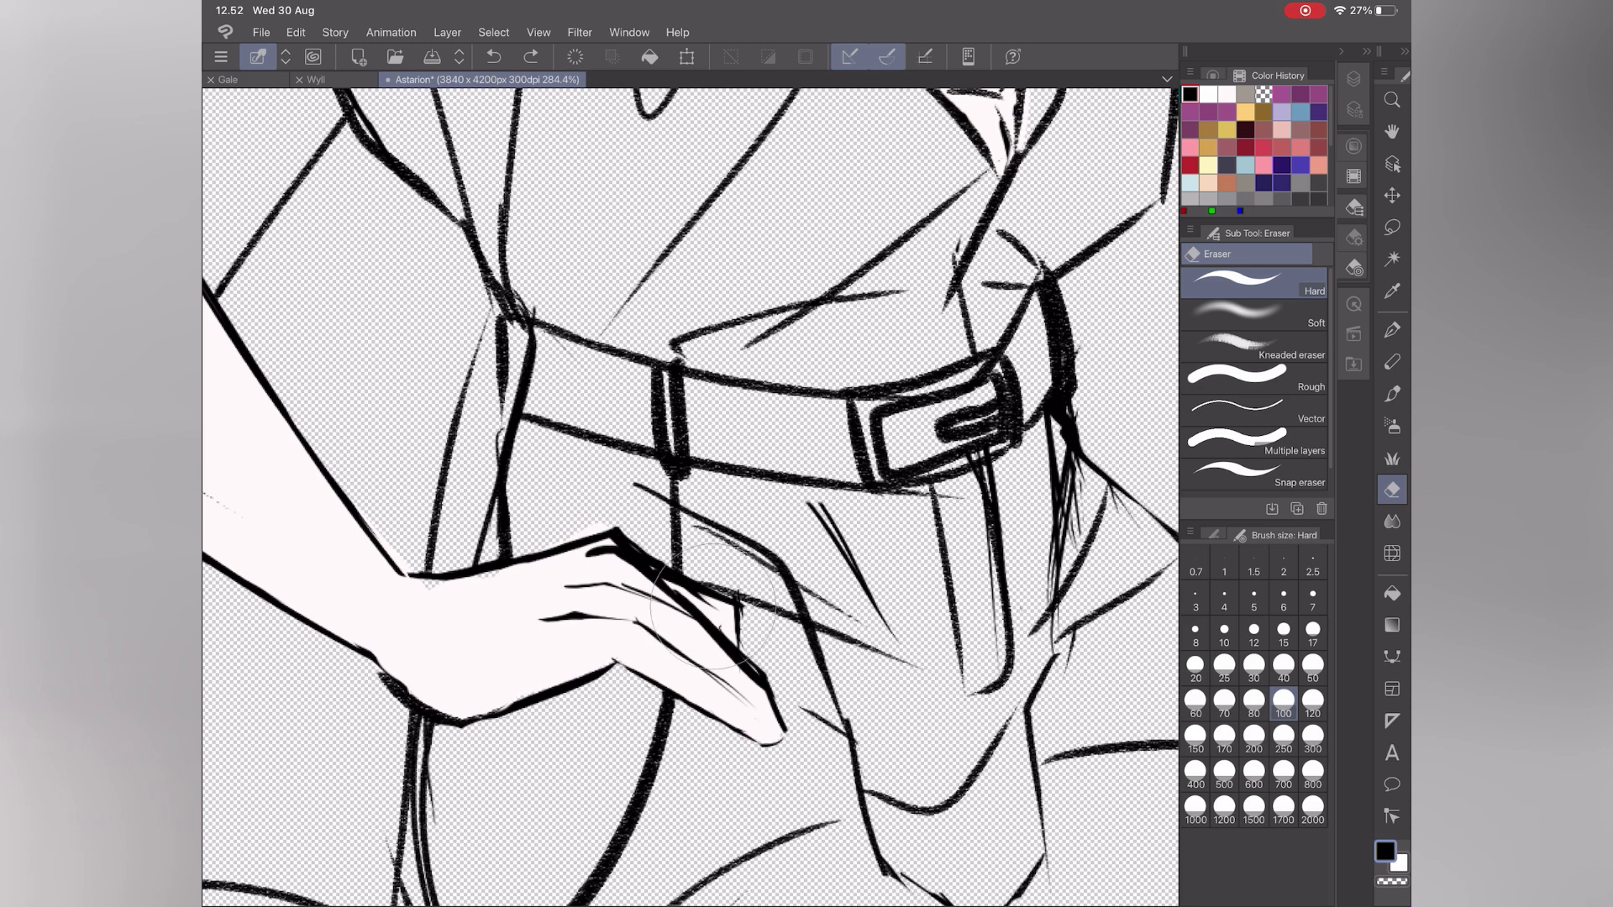
scroll(697, 629, down, 3)
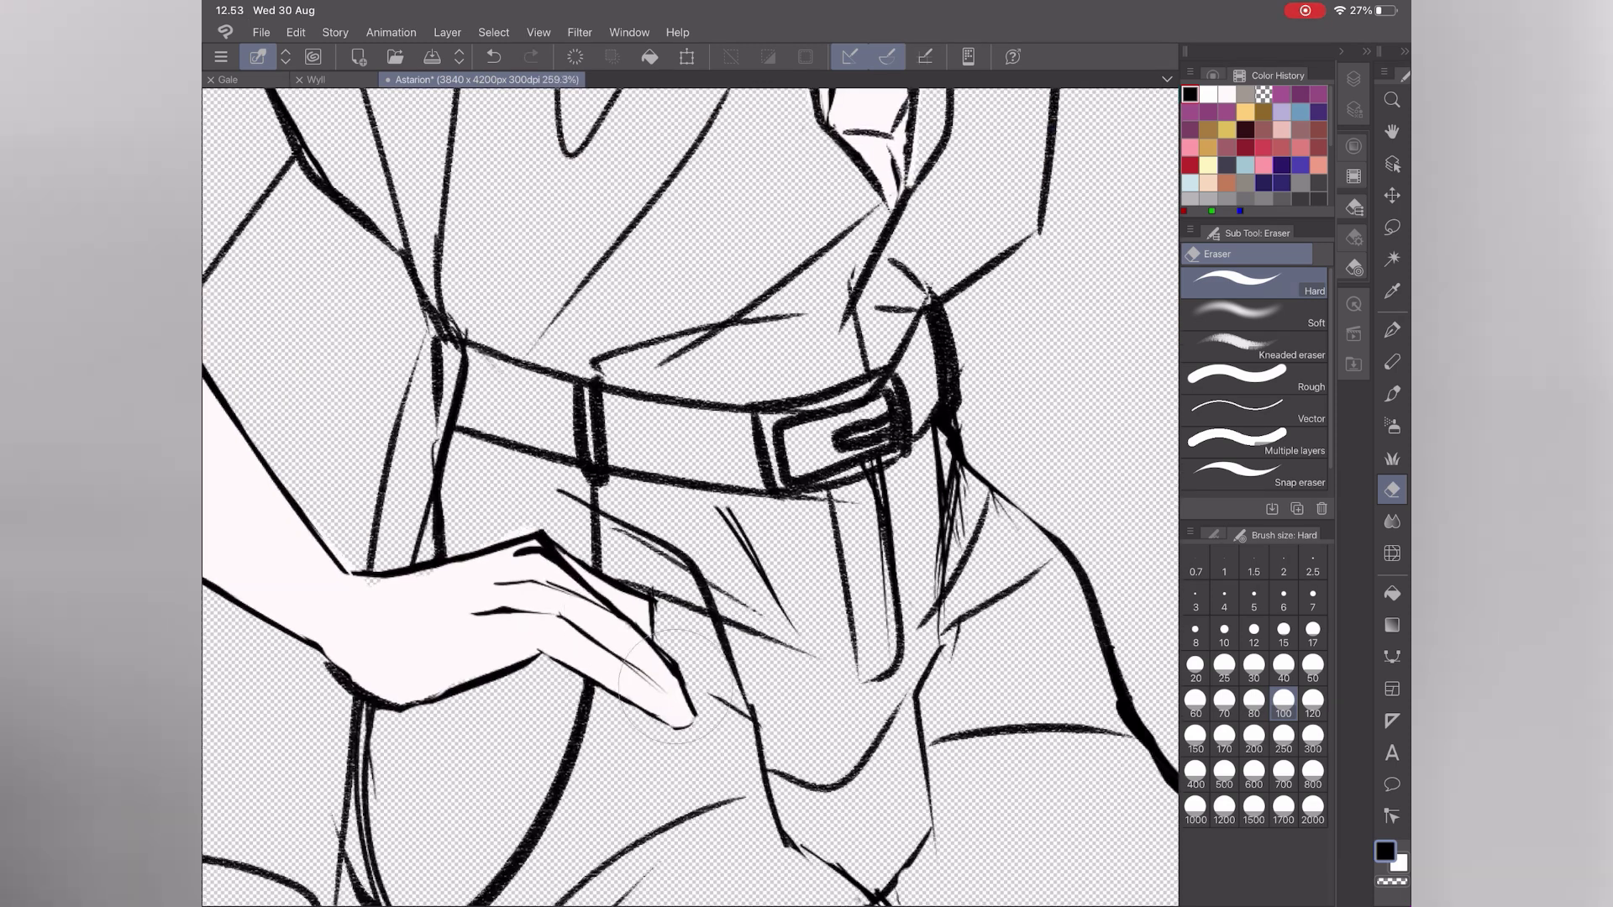
scroll(606, 538, up, 2)
- On Layer 5, outline the inside of the raised forearm in pale pink and fill it
click(1392, 329)
click(1208, 94)
click(1353, 78)
click(1291, 450)
click(1392, 490)
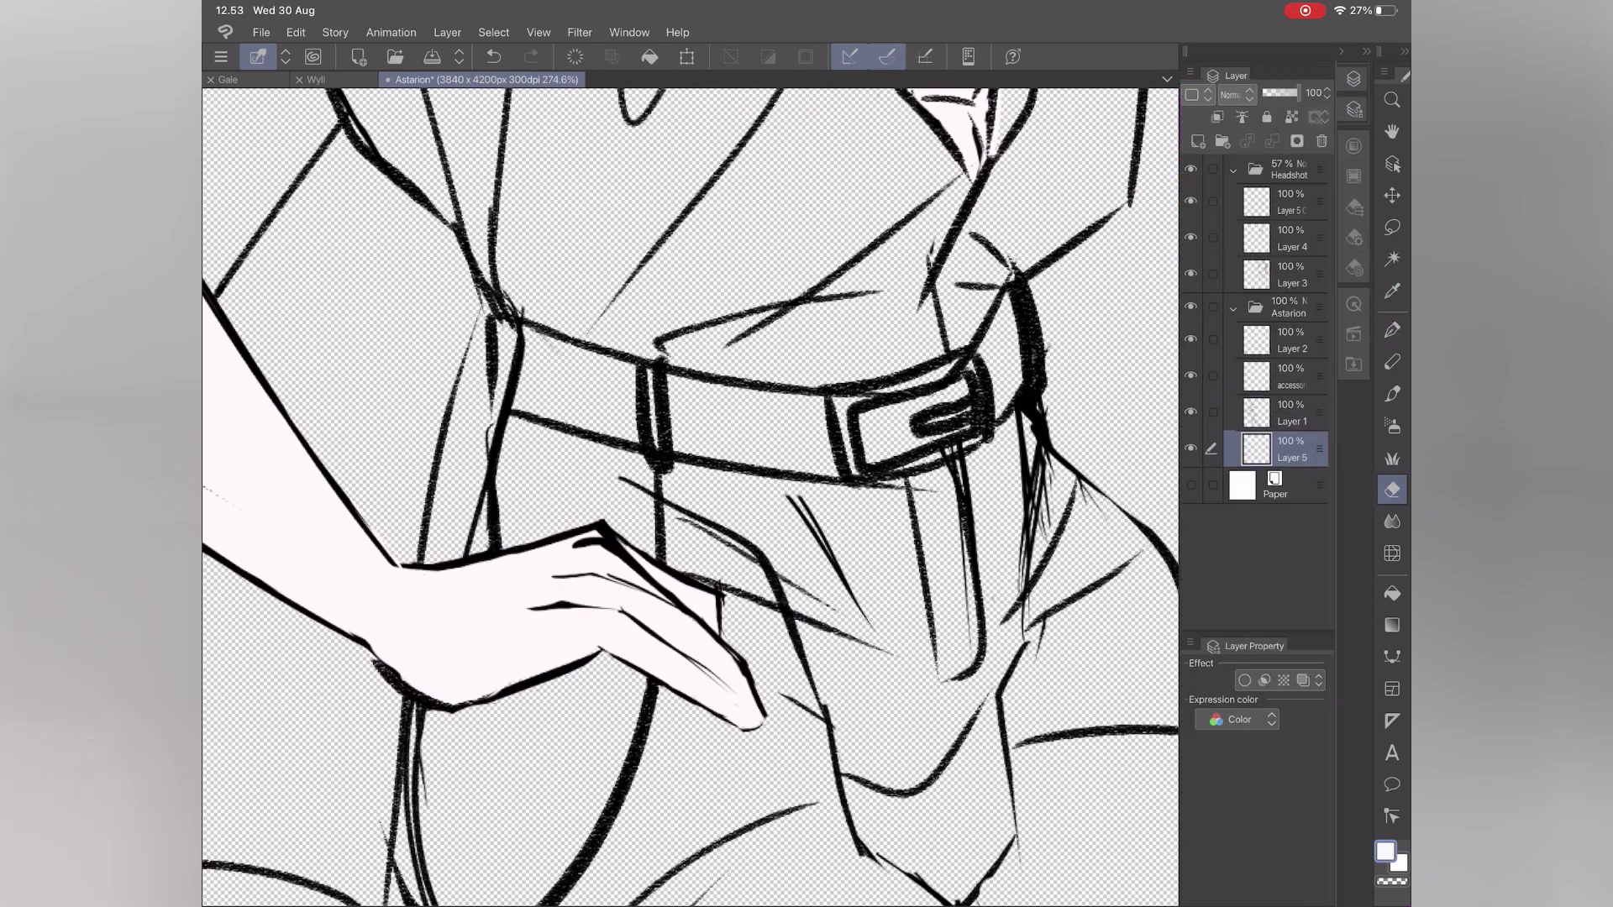
scroll(689, 496, down, 3)
scroll(689, 496, up, 1)
click(1392, 330)
drag(718, 361, 815, 613)
drag(817, 612, 904, 524)
drag(715, 344, 899, 514)
click(1392, 522)
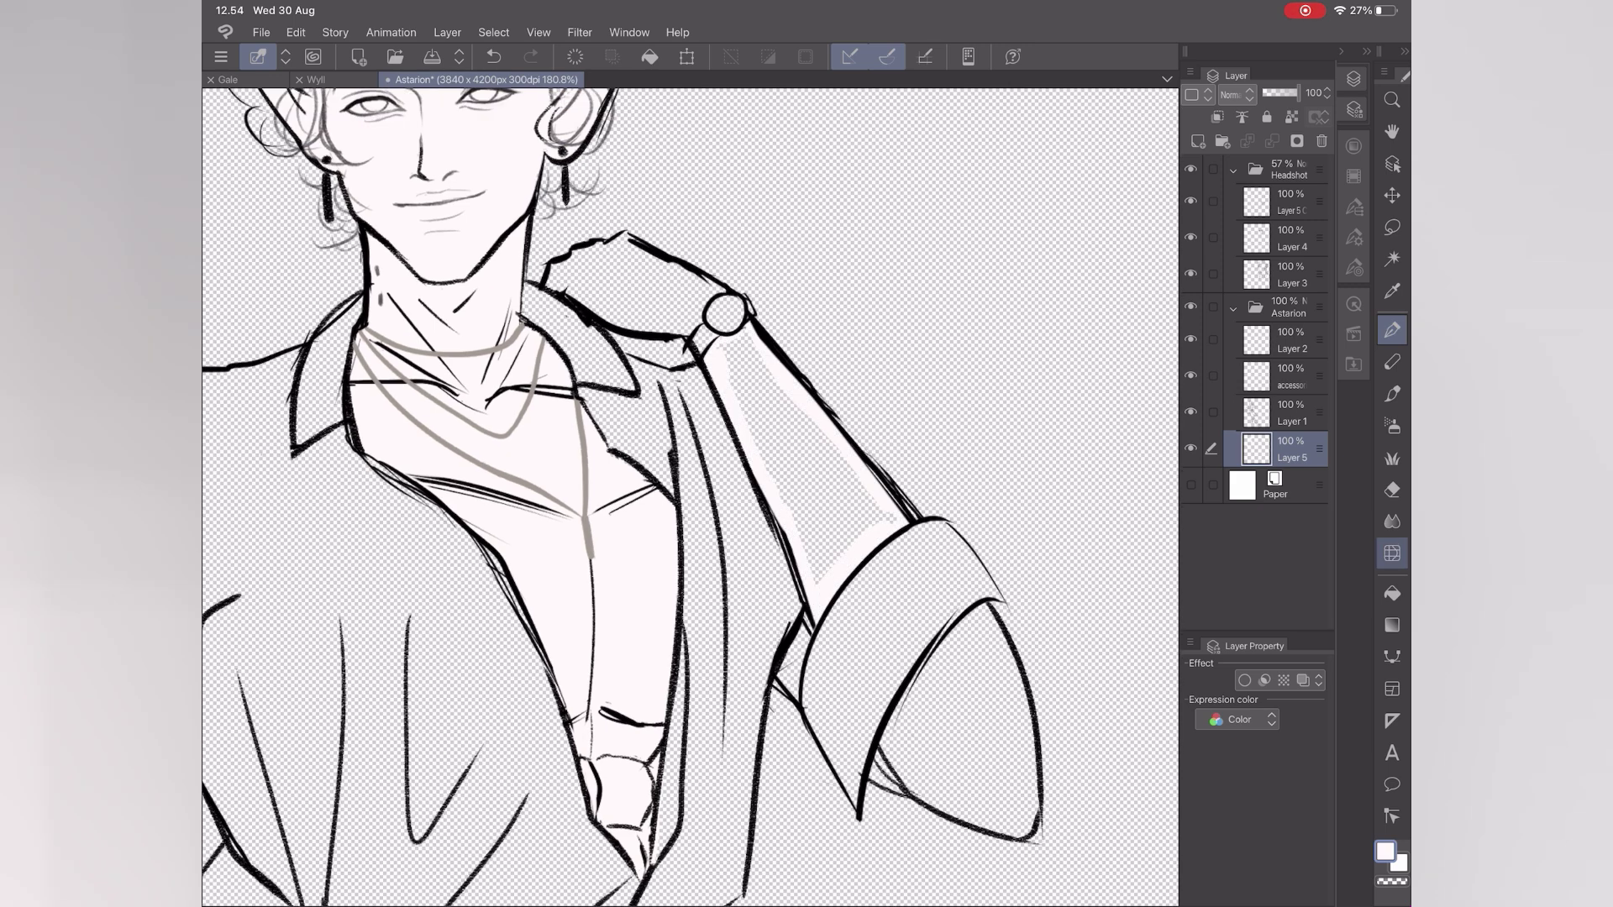
click(1392, 594)
click(785, 445)
- Close the gap at the watch wrist and fill the raised hand with the pale pink skin colour
click(1392, 330)
drag(711, 295, 696, 321)
click(1392, 593)
click(626, 290)
scroll(689, 496, down, 5)
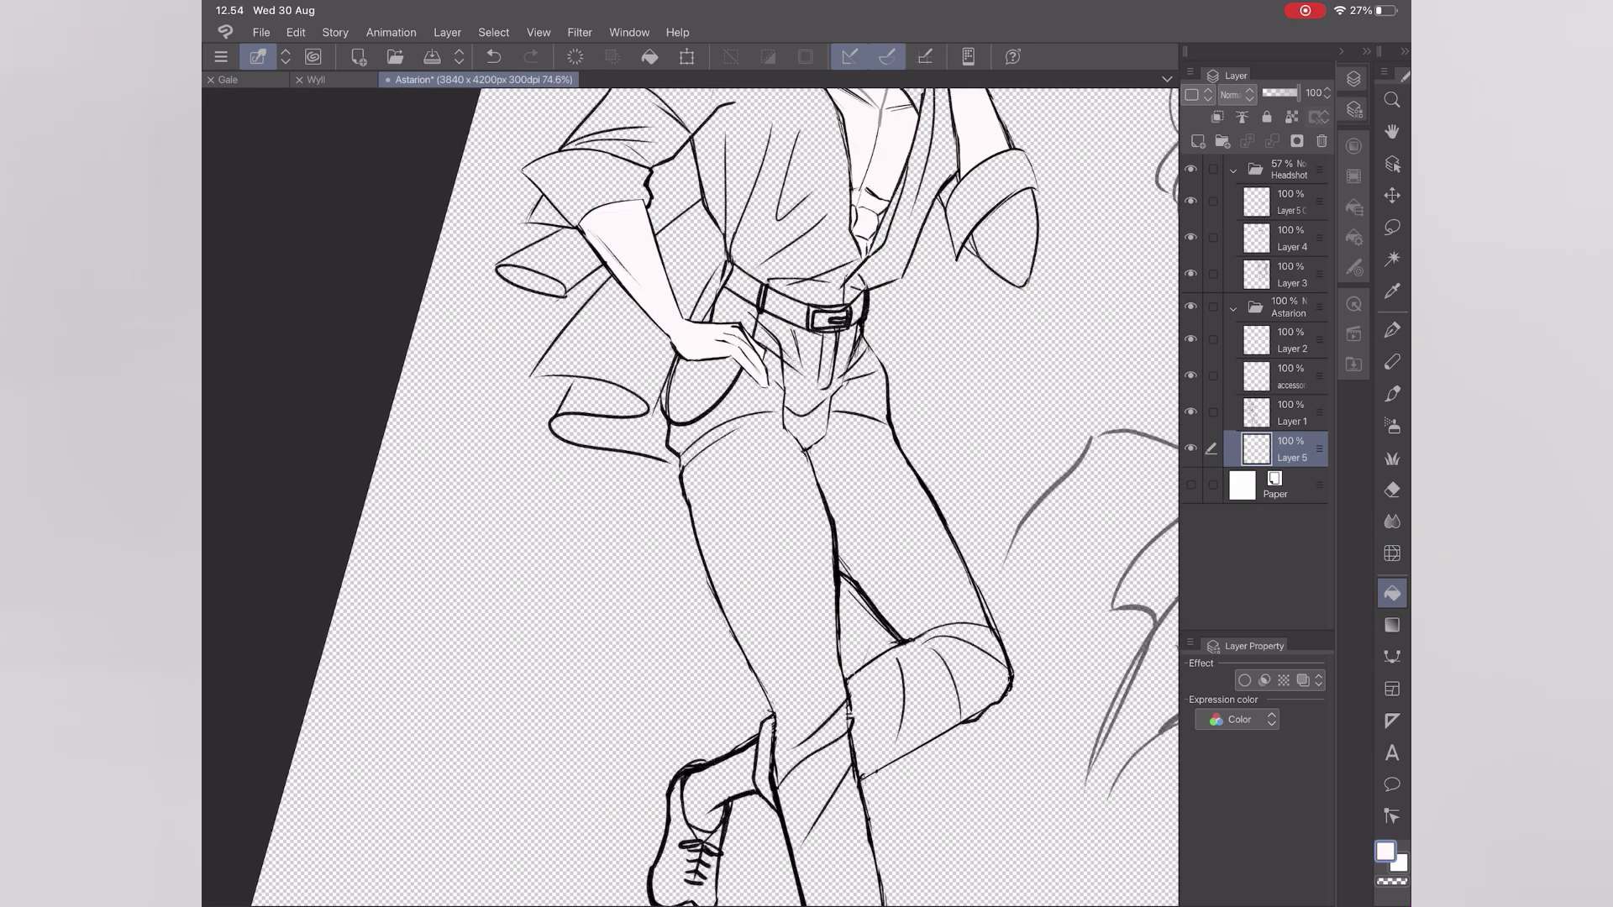
- Outline both ankles in the pale pink skin colour, fill them, and save the file
click(1392, 329)
scroll(689, 496, up, 4)
mouse_move(716, 387)
mouse_down()
mouse_move(792, 470)
mouse_move(842, 290)
mouse_up()
scroll(689, 496, down, 3)
drag(791, 611, 911, 622)
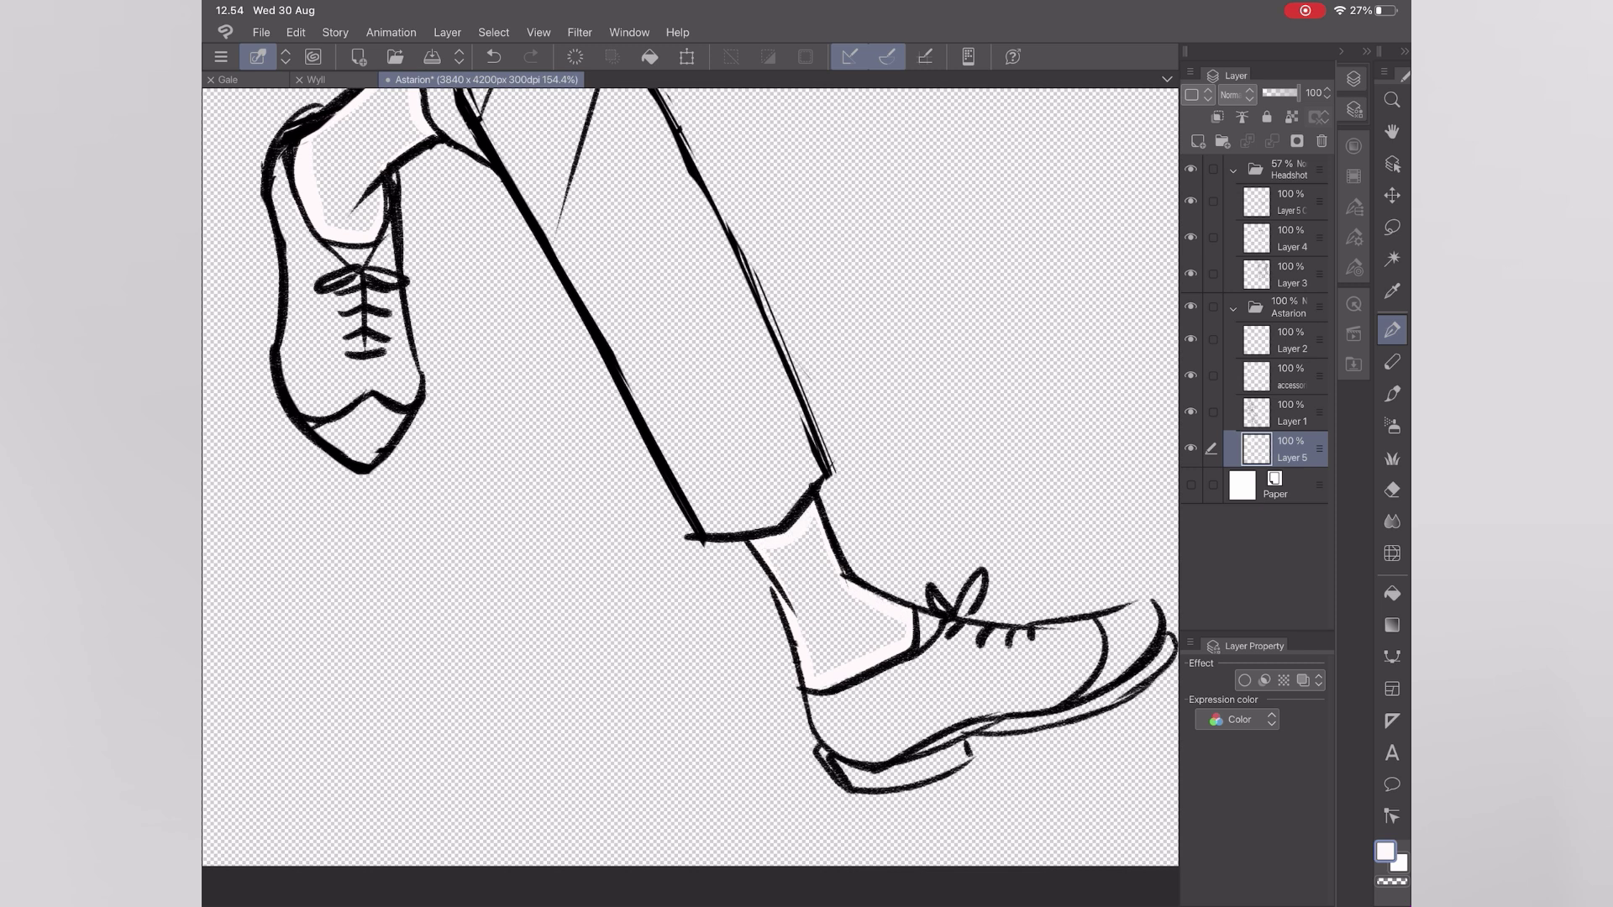
click(1392, 594)
click(825, 597)
scroll(688, 496, down, 4)
scroll(689, 495, up, 4)
click(432, 56)
- Try recolouring the skin with a greyish tone of hue 0, saturation 4, value 94
click(1354, 146)
click(1229, 119)
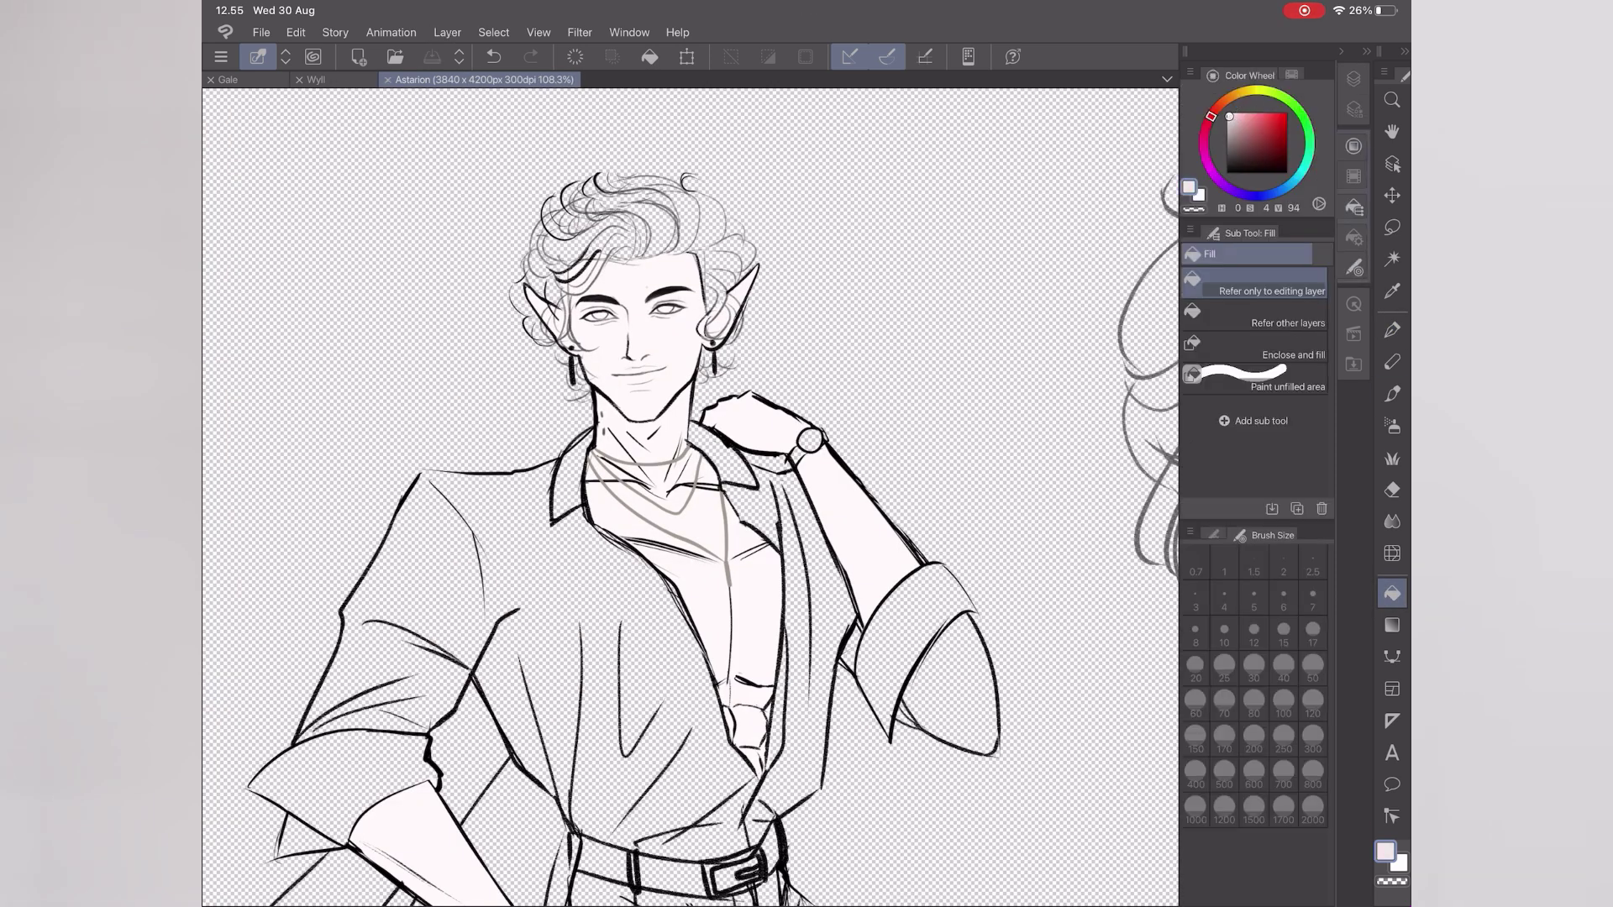
click(1353, 78)
click(664, 529)
- Set the colour to hue 0, saturation 2, value 100 and refill the figure's skin with it
click(1354, 146)
click(1230, 118)
scroll(689, 495, up, 5)
click(1230, 117)
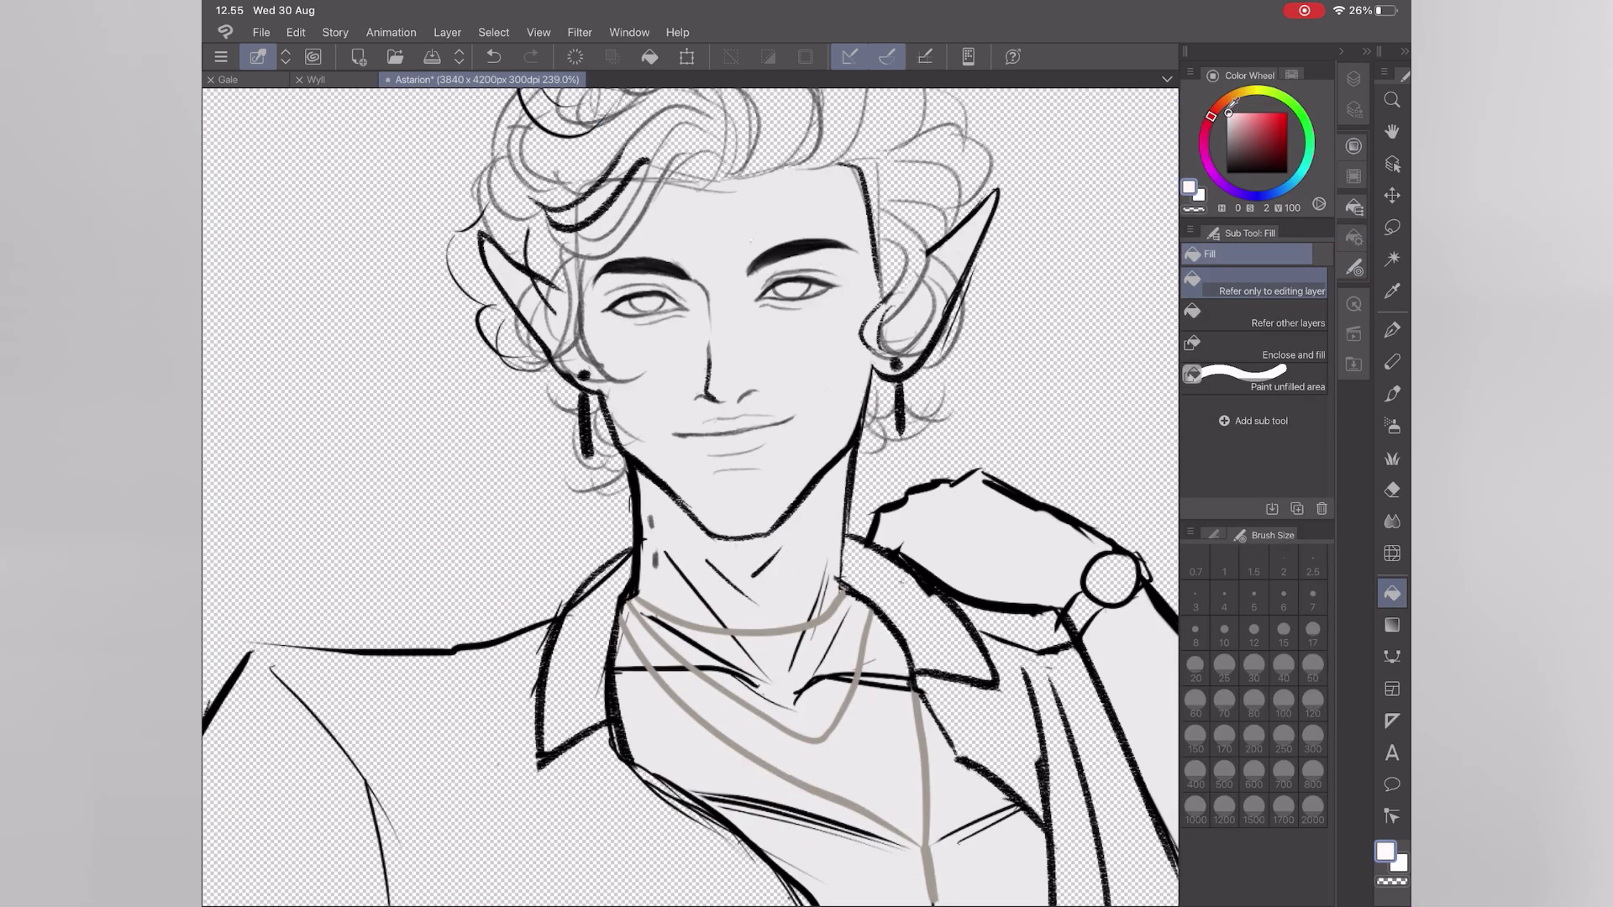
click(739, 362)
- On a new layer, outline the hair with the Turnip pen in light grey at saturation 0, value 94
click(1353, 78)
click(1392, 330)
scroll(689, 496, down, 5)
scroll(688, 496, up, 5)
click(1198, 142)
click(1353, 146)
click(1227, 117)
mouse_move(777, 273)
mouse_down()
mouse_move(714, 336)
mouse_move(651, 338)
mouse_up()
drag(806, 336, 860, 332)
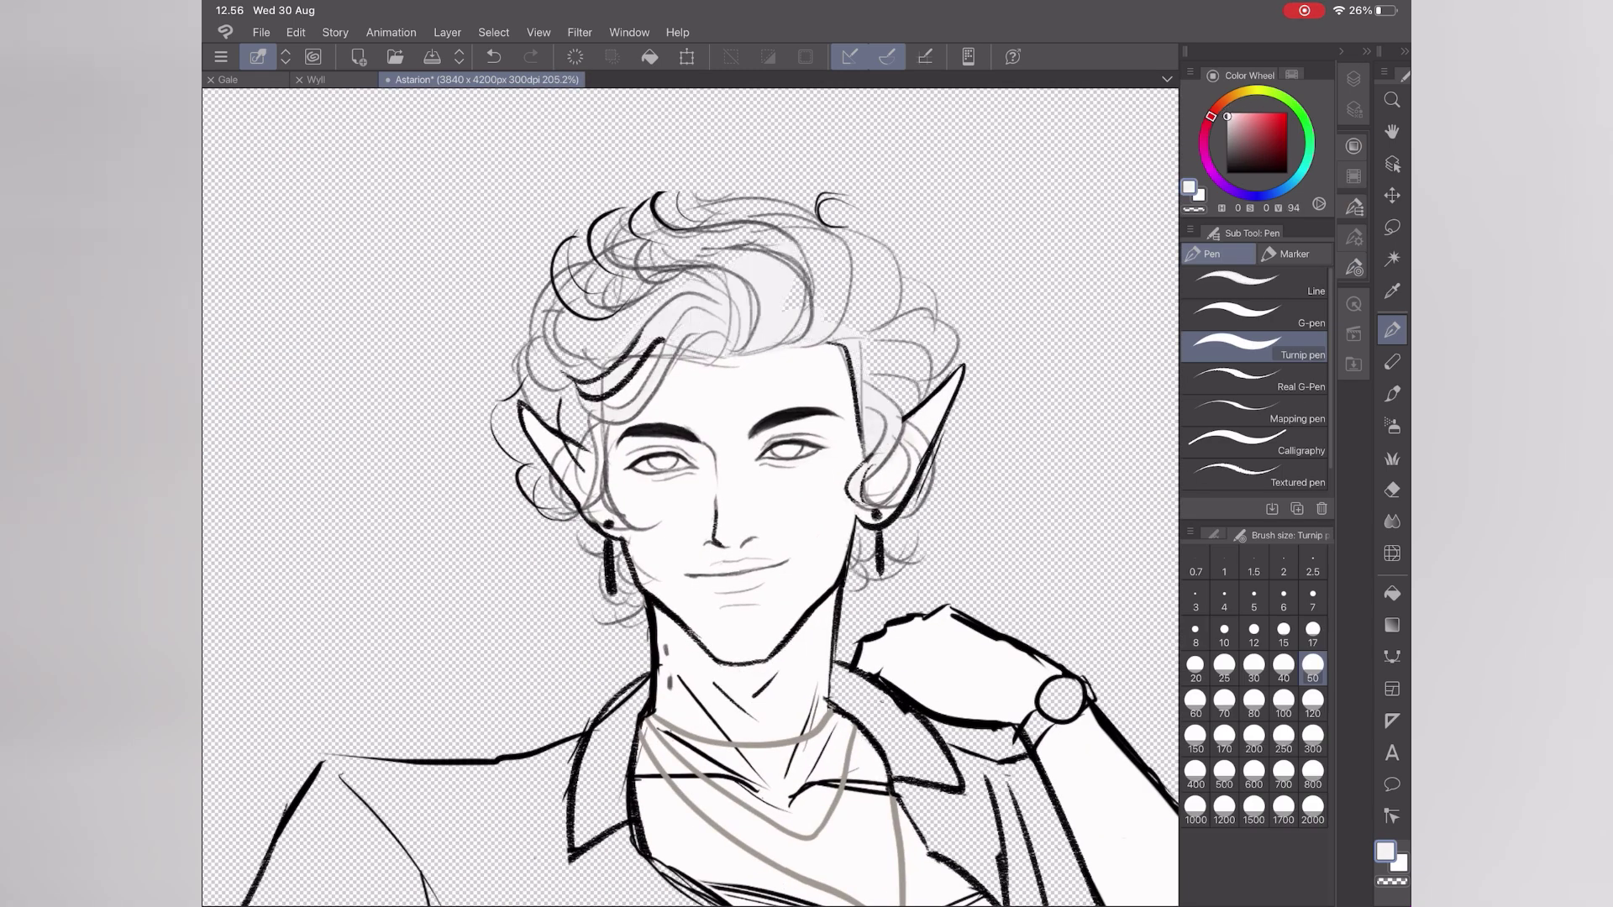
drag(891, 395, 941, 278)
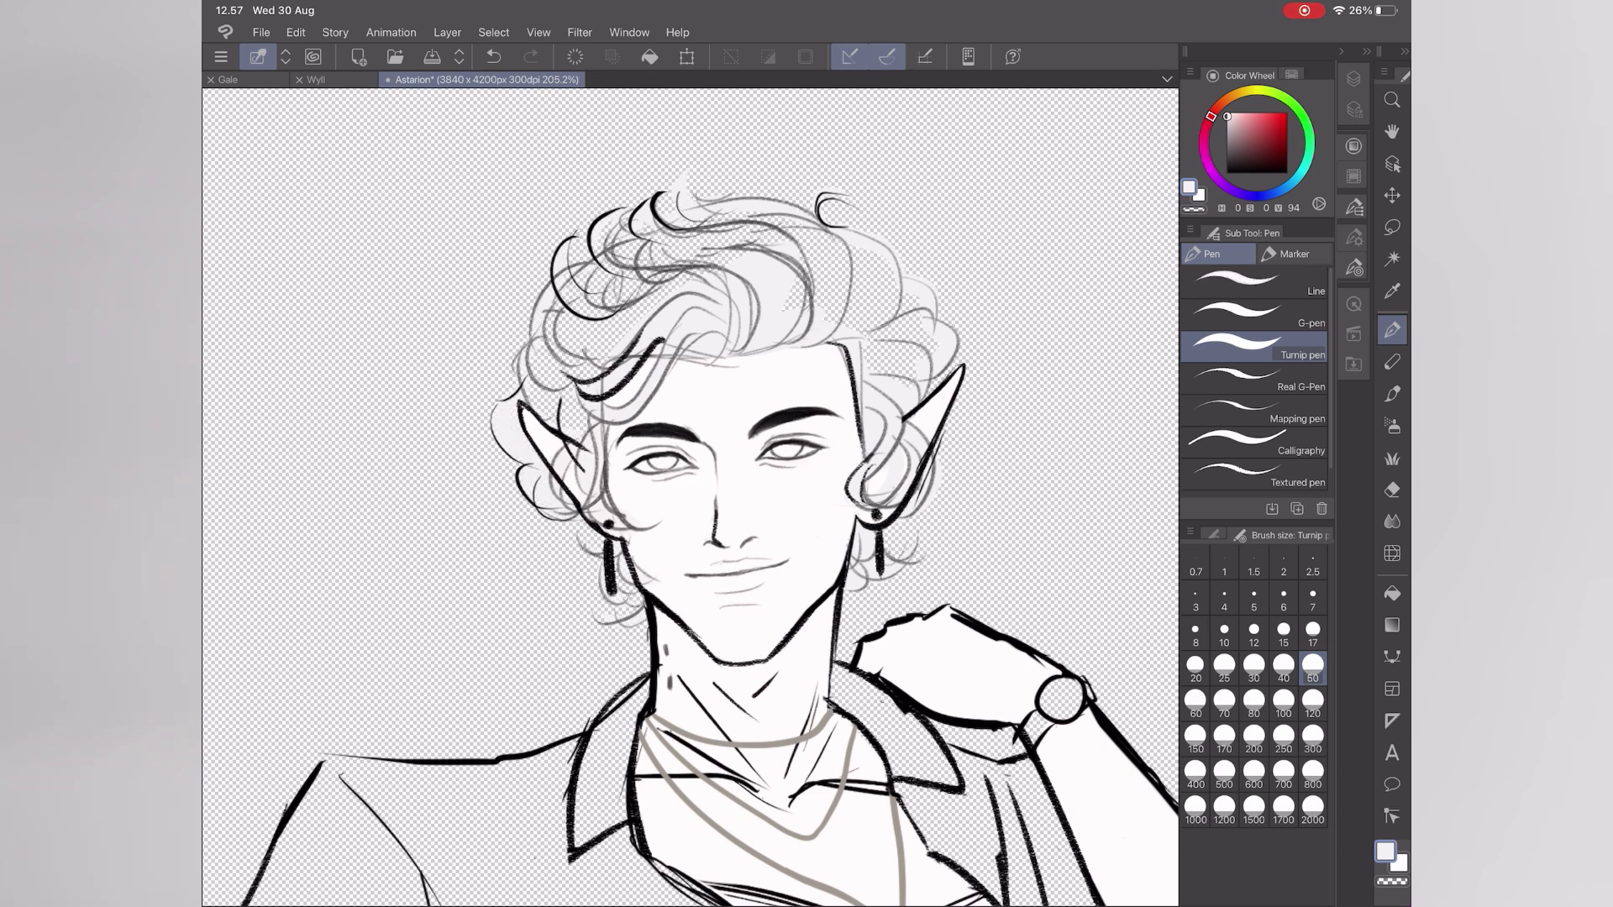
click(1392, 593)
click(571, 353)
key(ctrl+z)
- Brush the light grey base colour over the curls across the top and sides of the head
click(1392, 330)
drag(551, 420, 559, 315)
mouse_move(567, 306)
mouse_down()
mouse_move(634, 231)
mouse_move(727, 225)
mouse_up()
drag(572, 378, 777, 217)
drag(788, 310, 855, 270)
drag(781, 470, 663, 487)
drag(710, 278, 798, 411)
drag(663, 487, 752, 471)
drag(471, 328, 496, 269)
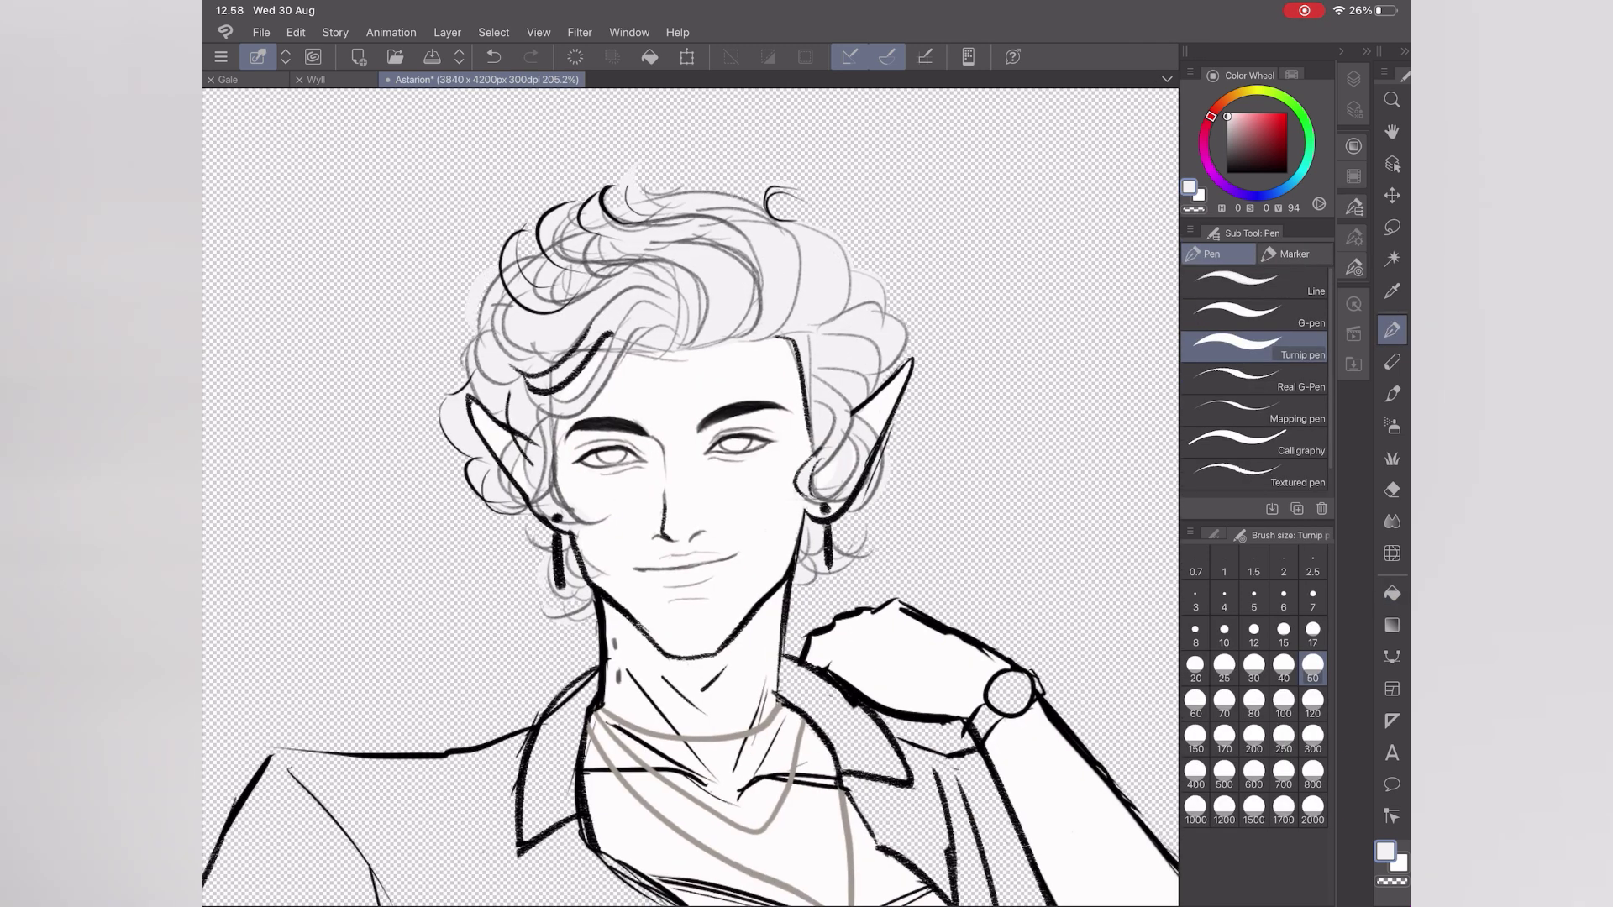
key(ctrl+z)
- On another new layer, set purple at hue 268, saturation 39, value 62 and start outlining the shirt's shoulder and sleeve
scroll(689, 496, down, 1)
scroll(689, 496, down, 3)
scroll(689, 421, up, 3)
scroll(688, 420, down, 5)
click(1353, 78)
click(1198, 141)
click(1353, 147)
click(1250, 136)
scroll(689, 378, up, 5)
mouse_move(735, 231)
mouse_down()
mouse_move(589, 302)
mouse_move(443, 328)
mouse_up()
drag(443, 332, 426, 537)
- Continue the purple outline along the outer sleeve and around the rolled cuff
scroll(689, 496, down, 3)
drag(395, 194, 374, 360)
mouse_move(375, 363)
mouse_down()
mouse_move(386, 610)
mouse_move(335, 701)
mouse_up()
scroll(689, 495, up, 1)
drag(426, 607, 487, 664)
mouse_move(482, 671)
mouse_down()
mouse_move(438, 738)
mouse_move(491, 725)
mouse_move(710, 542)
mouse_move(743, 545)
mouse_up()
- Continue the purple outline along the inner sleeve and the shirt's hem as far as the belt buckle
scroll(689, 496, down, 2)
scroll(689, 496, up, 2)
mouse_move(662, 672)
mouse_down()
mouse_move(646, 590)
mouse_move(742, 443)
mouse_move(828, 634)
mouse_up()
scroll(689, 495, down, 2)
scroll(689, 496, right, 3)
mouse_move(764, 546)
mouse_down()
mouse_move(870, 688)
mouse_move(1025, 461)
mouse_up()
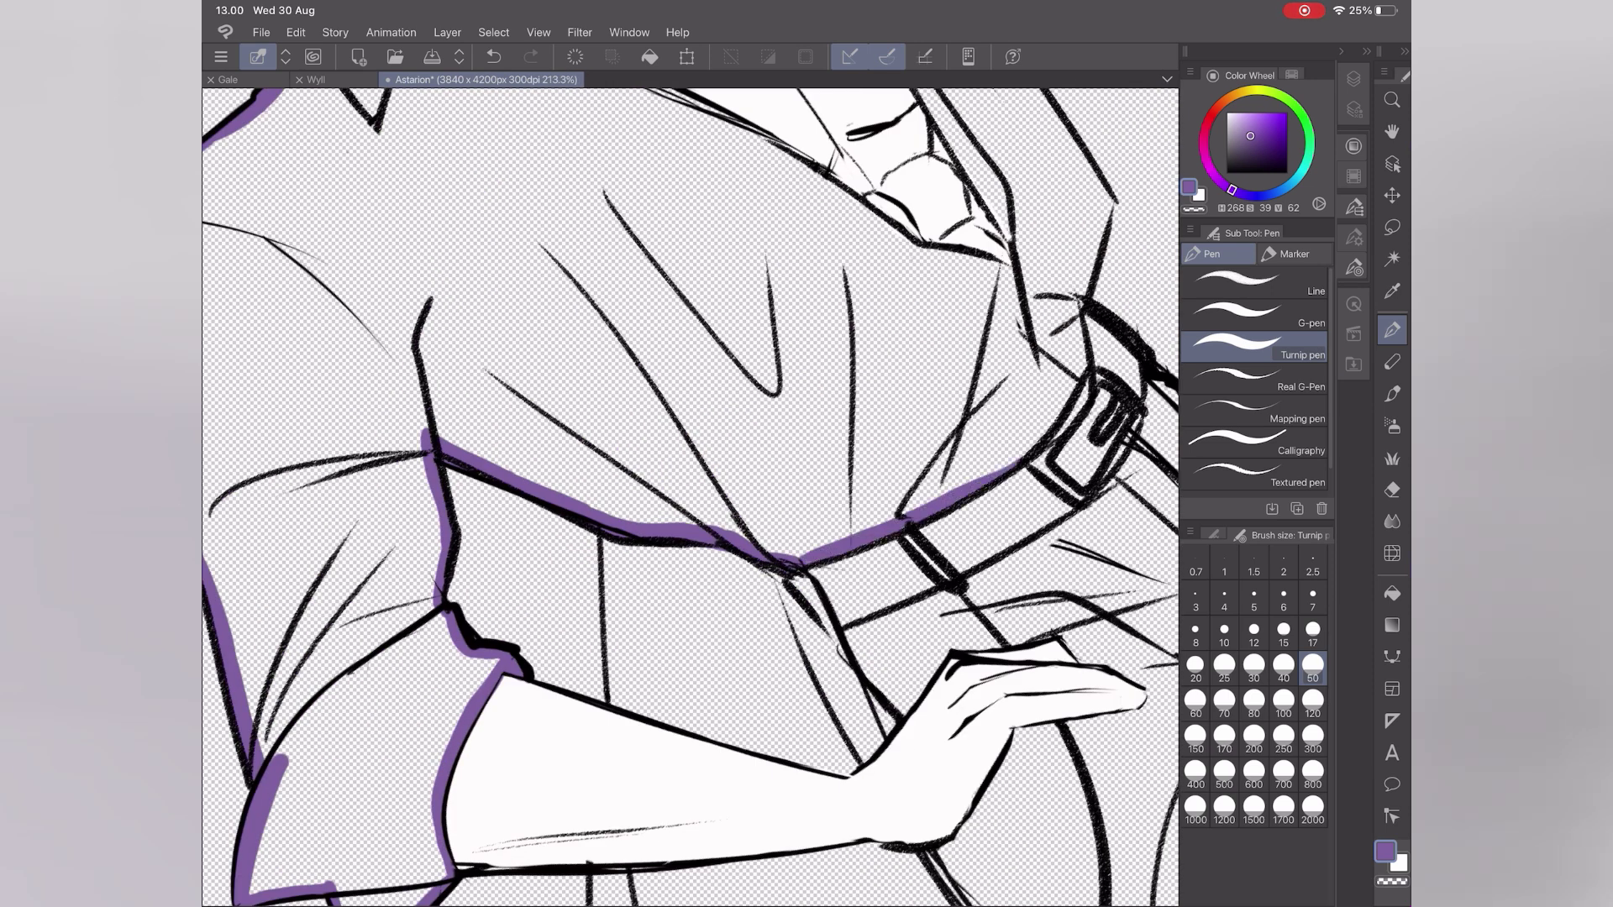
- Erase the stray line near the shirt's front hem and reselect Layer 7 for the shirt colour
scroll(688, 496, right, 3)
click(1353, 79)
key(e)
drag(852, 449, 908, 530)
click(1292, 486)
- Outline the shirt's side edge and the underside of the raised arm's sleeve in purple
key(p)
scroll(689, 496, up, 2)
drag(781, 494, 821, 330)
scroll(689, 495, up, 4)
drag(714, 614, 758, 326)
scroll(689, 495, right, 3)
mouse_move(659, 448)
mouse_down()
mouse_move(870, 524)
mouse_move(775, 252)
mouse_up()
scroll(689, 495, right, 1)
- Outline the raised sleeve's rolled cuff, the shirt's shoulder edge and the adjoining collar in purple
scroll(689, 496, up, 2)
mouse_move(768, 373)
mouse_down()
mouse_move(724, 281)
mouse_move(564, 429)
mouse_up()
scroll(689, 496, up, 2)
drag(711, 545, 582, 250)
scroll(689, 495, left, 2)
mouse_move(760, 357)
mouse_down()
mouse_move(714, 363)
mouse_move(666, 336)
mouse_up()
drag(544, 247, 659, 340)
drag(540, 284, 759, 539)
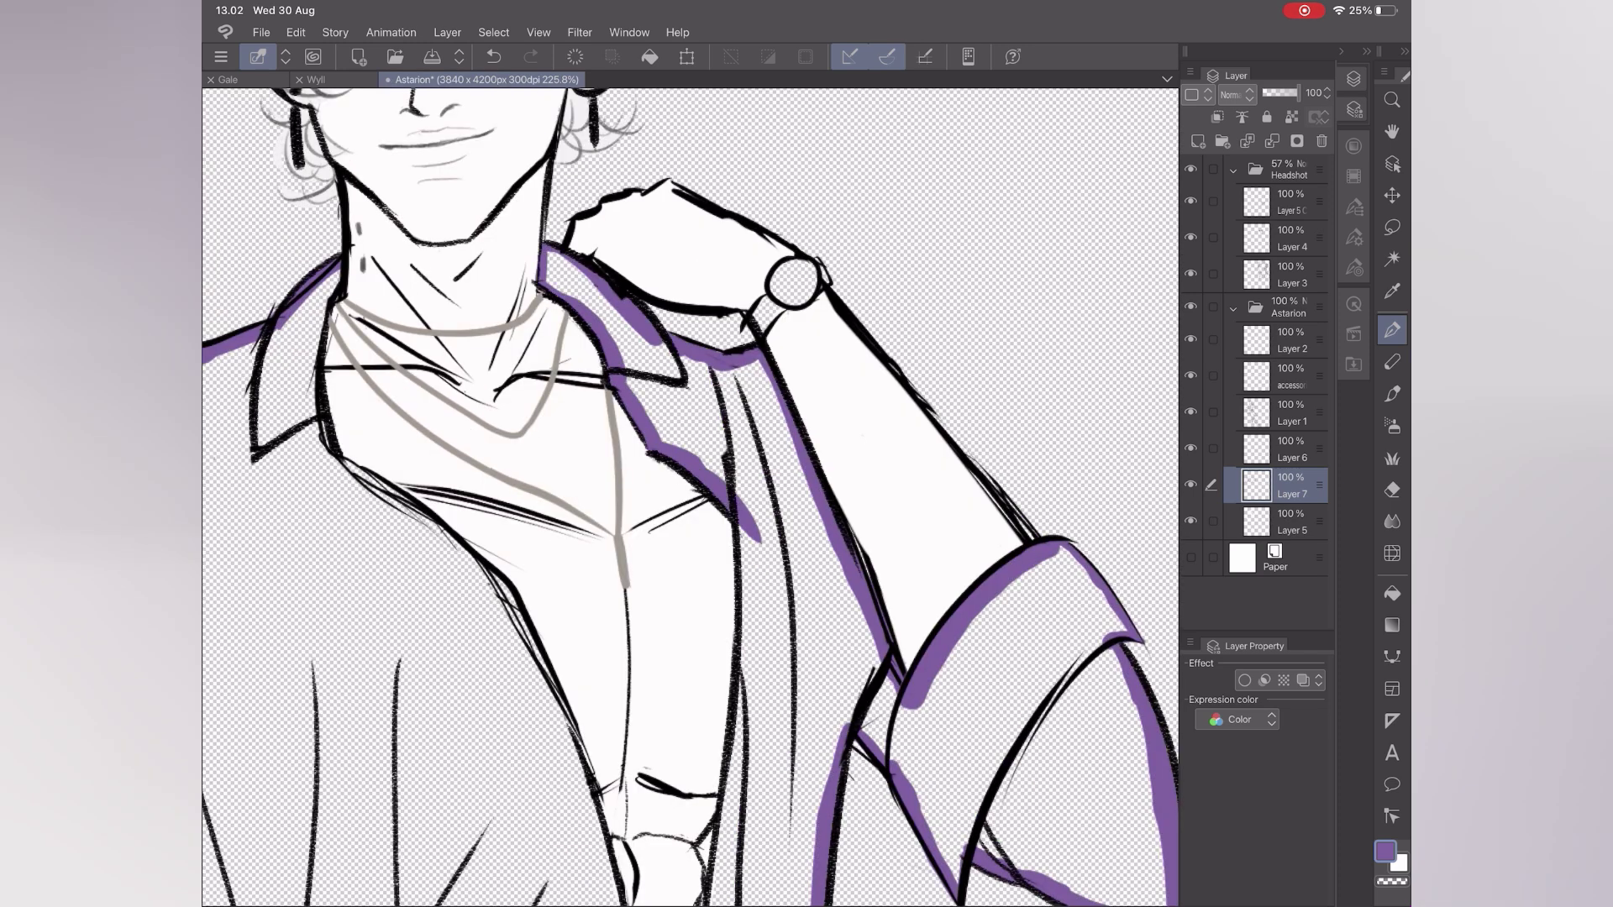
- Outline the other collar flap and both edges of the shirt's open front in purple
drag(336, 281, 367, 499)
scroll(689, 496, down, 3)
drag(278, 229, 623, 740)
mouse_move(659, 265)
mouse_down()
mouse_move(657, 618)
mouse_move(606, 774)
mouse_up()
scroll(689, 495, down, 4)
- Fill the outlined shirt body, sleeves and cuffs with the purple base colour
click(1392, 594)
click(837, 569)
click(983, 471)
click(1012, 554)
- Erase stray sketch lines around the raised forearm and shirt on the line art layer, Layer 1
scroll(689, 495, up, 2)
click(1292, 413)
click(1392, 489)
scroll(689, 496, up, 3)
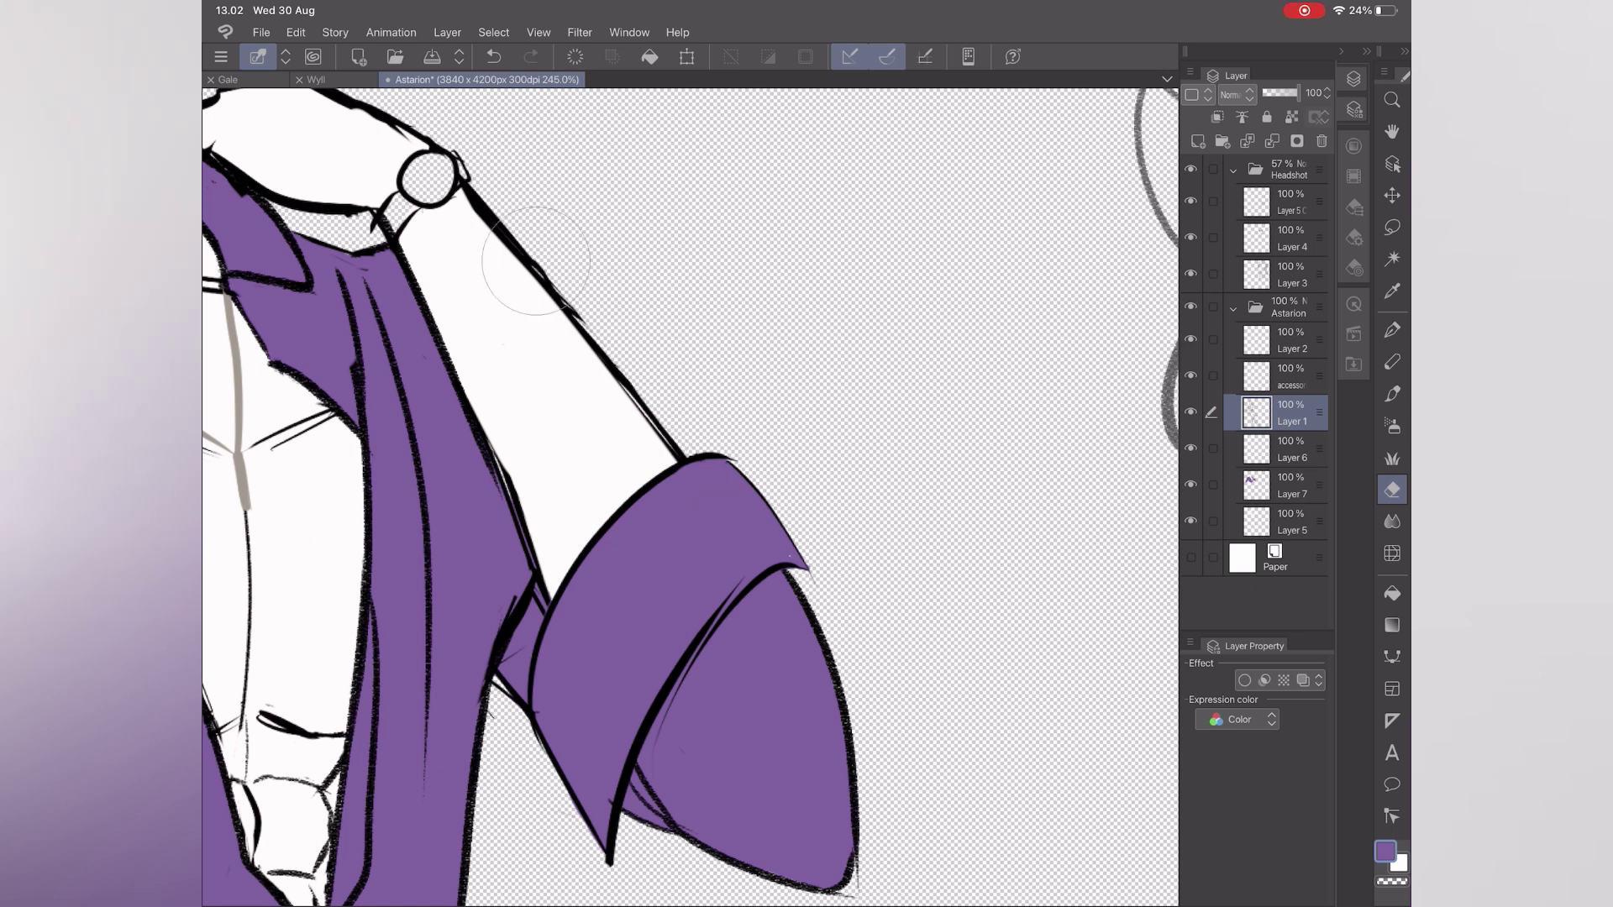
scroll(688, 496, up, 2)
scroll(689, 495, left, 5)
drag(557, 281, 557, 364)
scroll(689, 496, down, 5)
scroll(689, 496, up, 3)
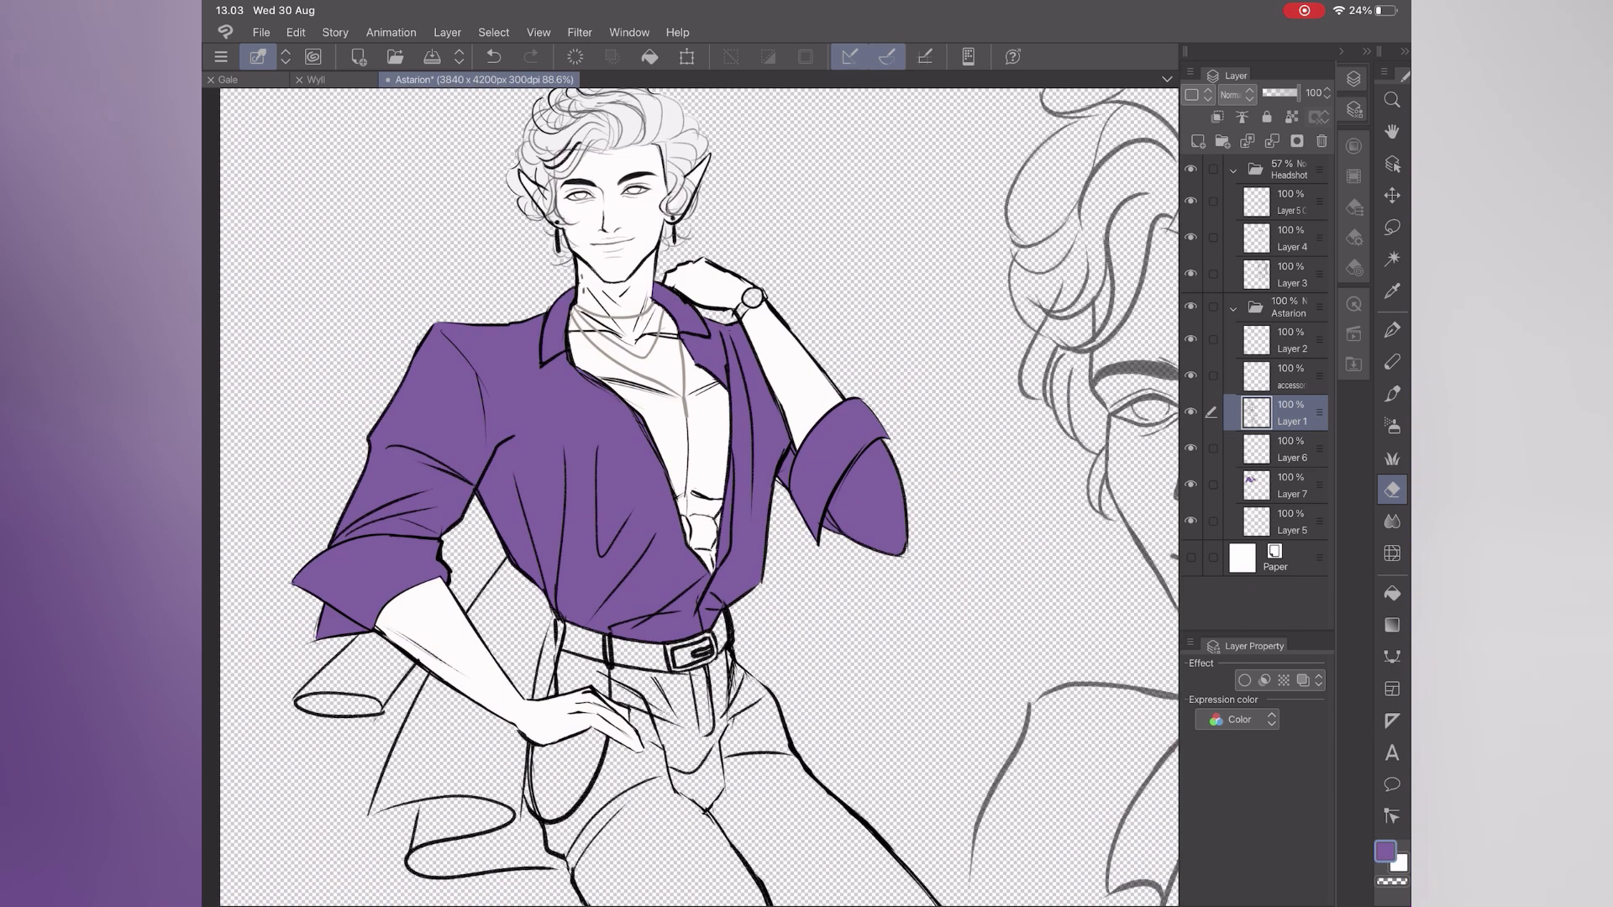
scroll(718, 250, up, 3)
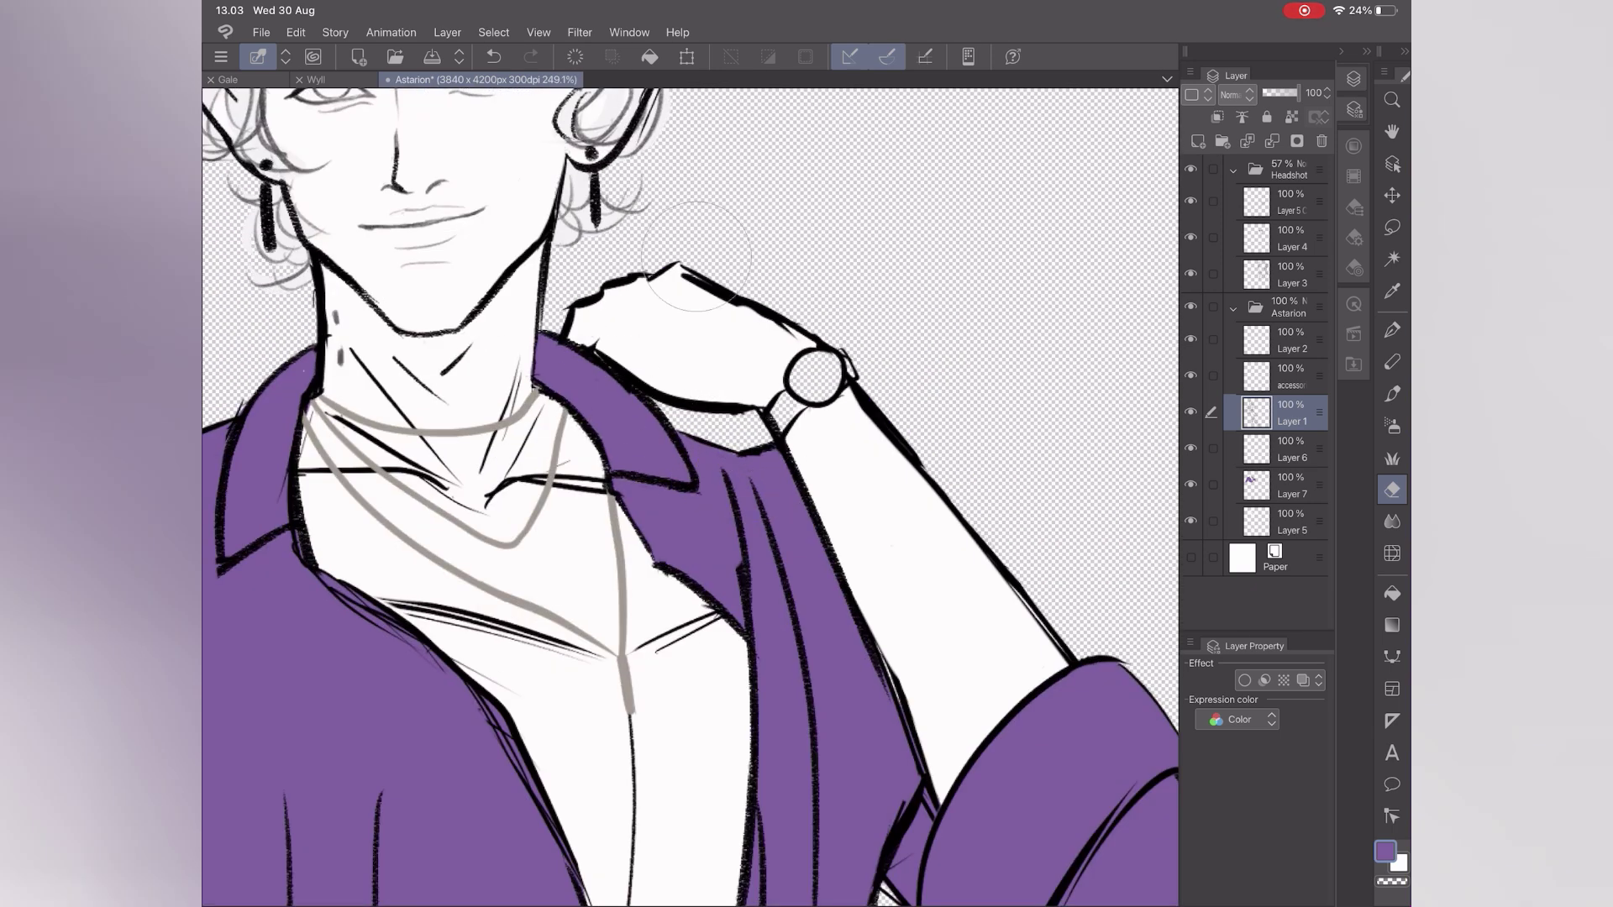
scroll(689, 495, down, 5)
scroll(689, 495, down, 5)
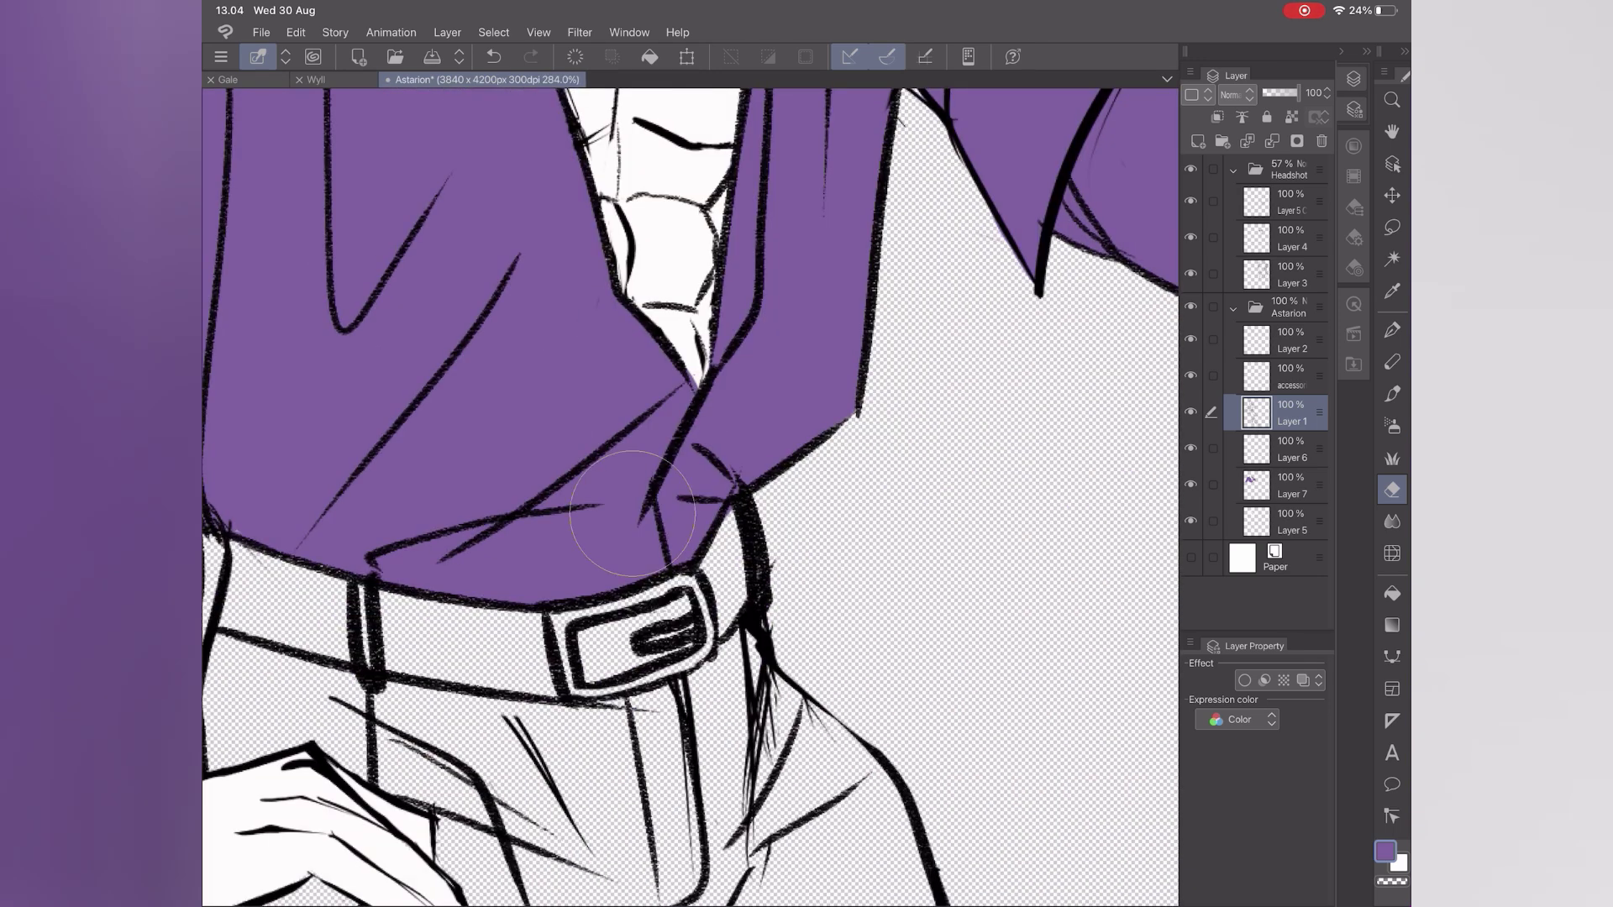
scroll(689, 495, down, 5)
scroll(689, 496, up, 2)
- Add a new layer directly above Layer 5 for the trousers colour and switch to the pen
click(1292, 522)
click(1198, 141)
click(1392, 330)
scroll(688, 495, up, 3)
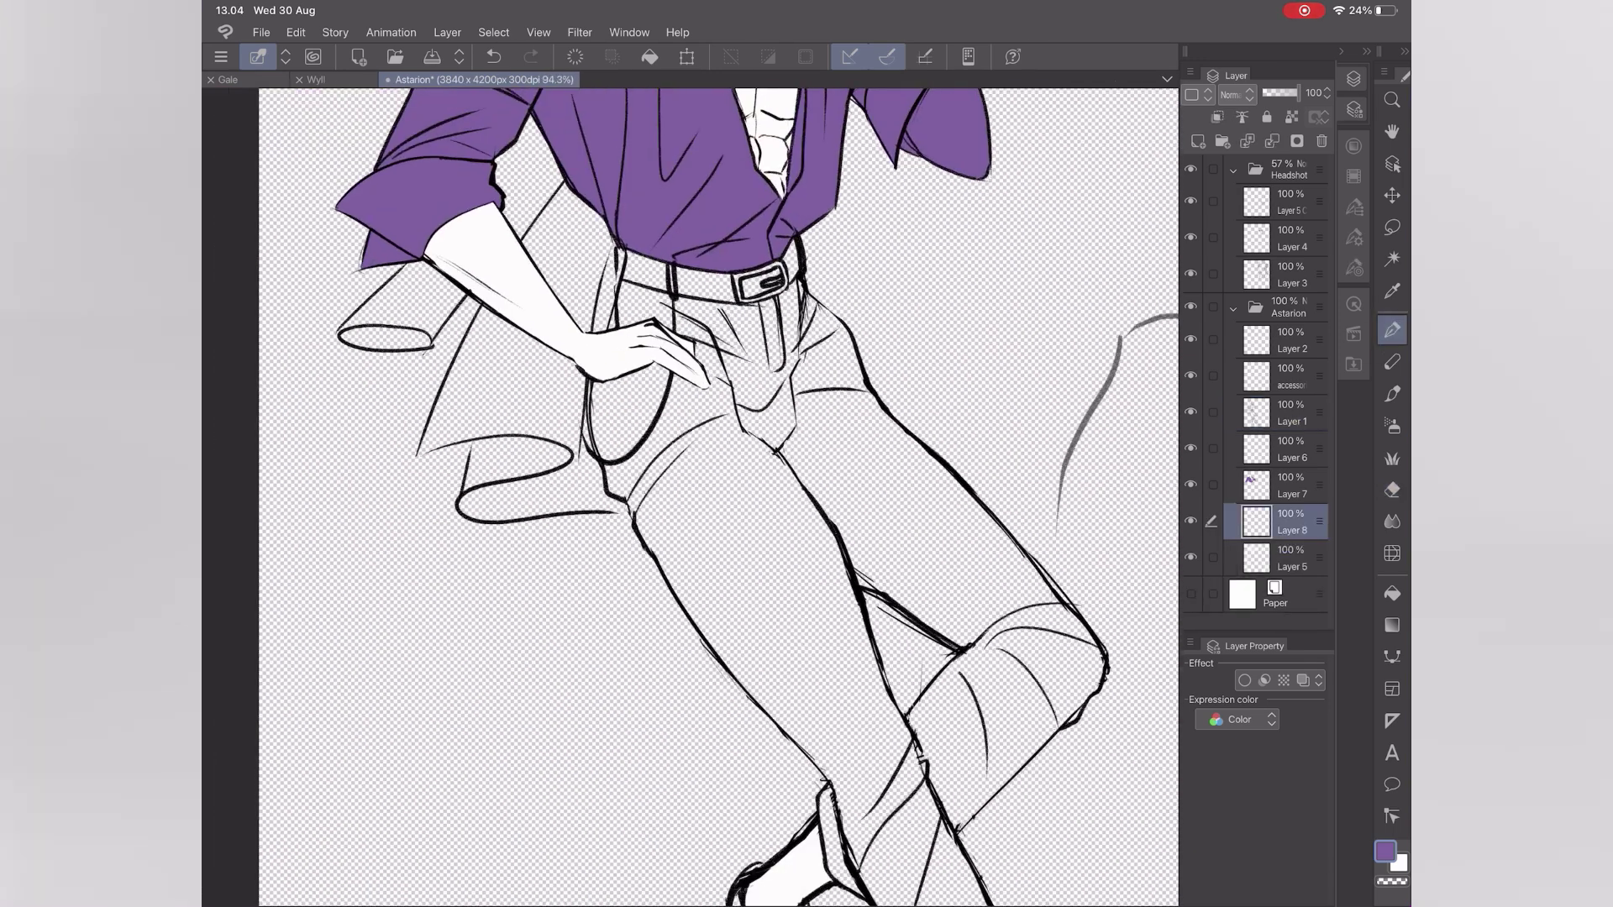
scroll(689, 496, down, 3)
scroll(689, 496, up, 4)
- Draw the missing line at the coat hem beside the hip in black with the Line pen and erase the excess
click(1353, 177)
click(1301, 94)
scroll(689, 496, up, 3)
drag(644, 704, 564, 743)
scroll(689, 496, down, 2)
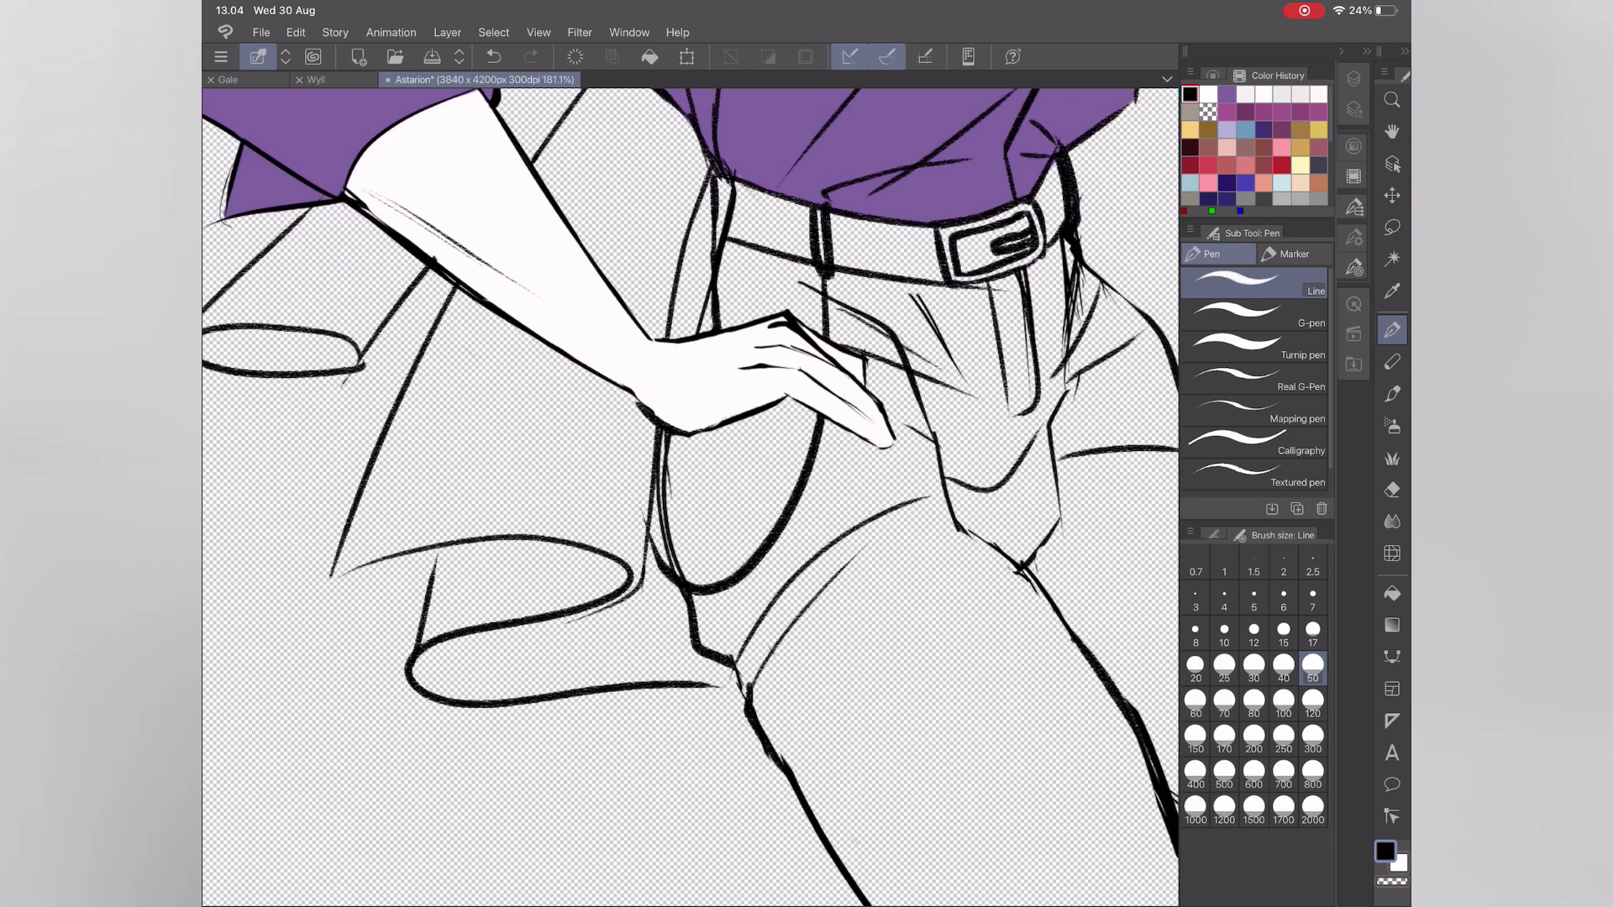
scroll(689, 495, up, 1)
click(1392, 489)
scroll(689, 495, up, 1)
drag(757, 458, 757, 500)
scroll(689, 496, down, 5)
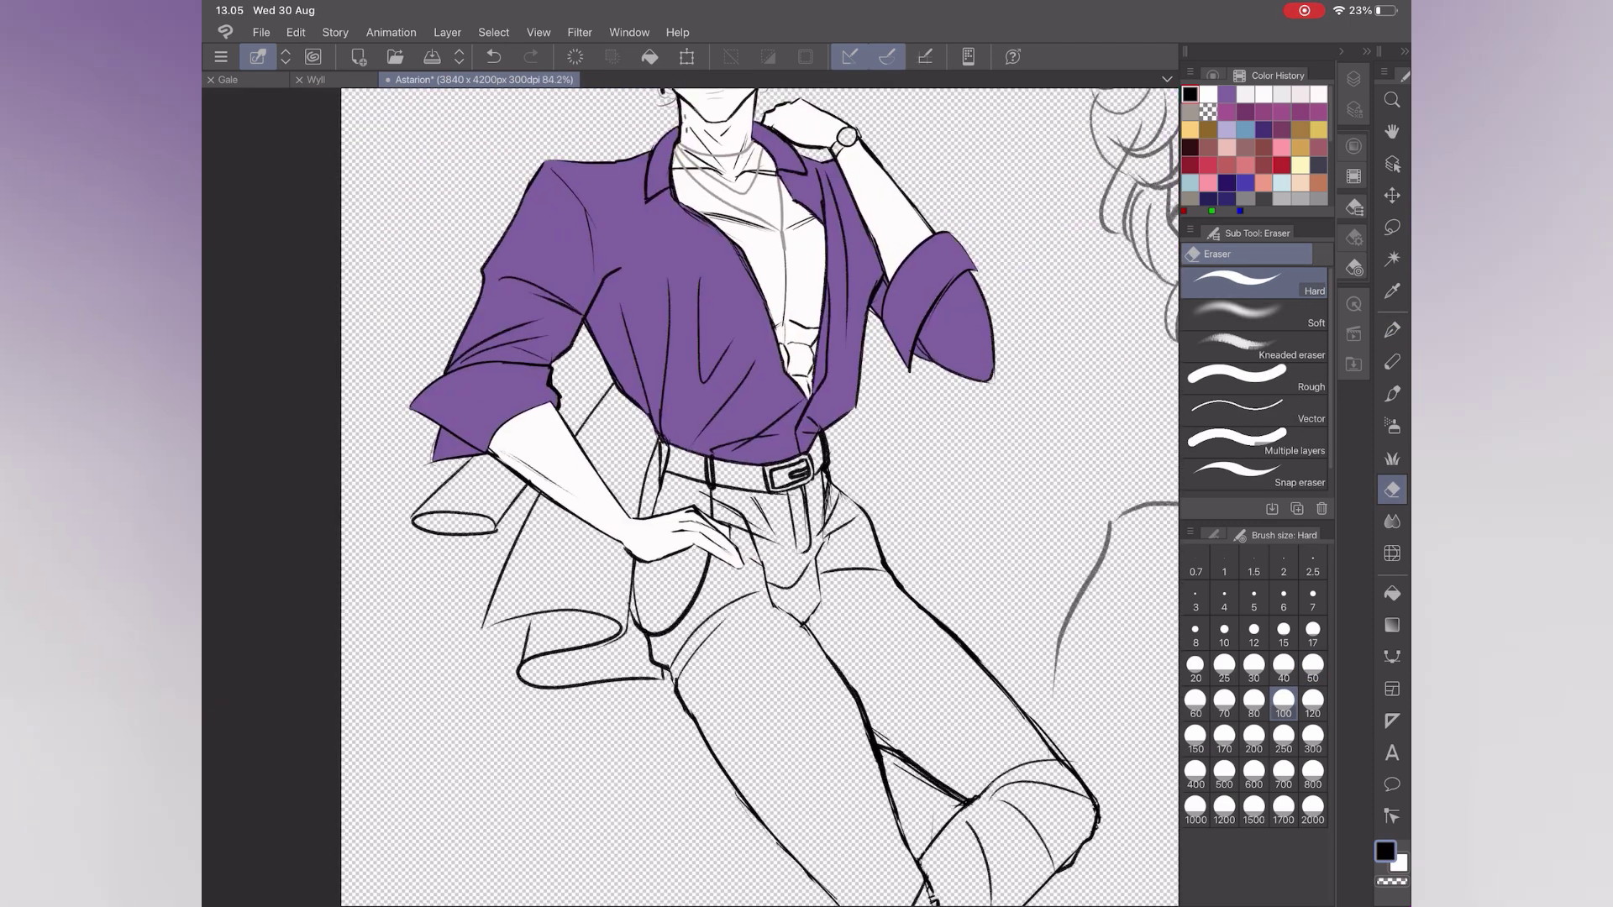
- Clean up the rough line art around the hips and thighs on Layer 1 with the pen and eraser
click(1392, 330)
scroll(689, 496, up, 5)
scroll(689, 495, down, 5)
scroll(688, 496, up, 6)
scroll(689, 495, down, 5)
click(1245, 94)
click(1353, 78)
scroll(688, 496, up, 3)
click(1289, 412)
click(1392, 490)
scroll(689, 495, down, 1)
scroll(632, 324, up, 1)
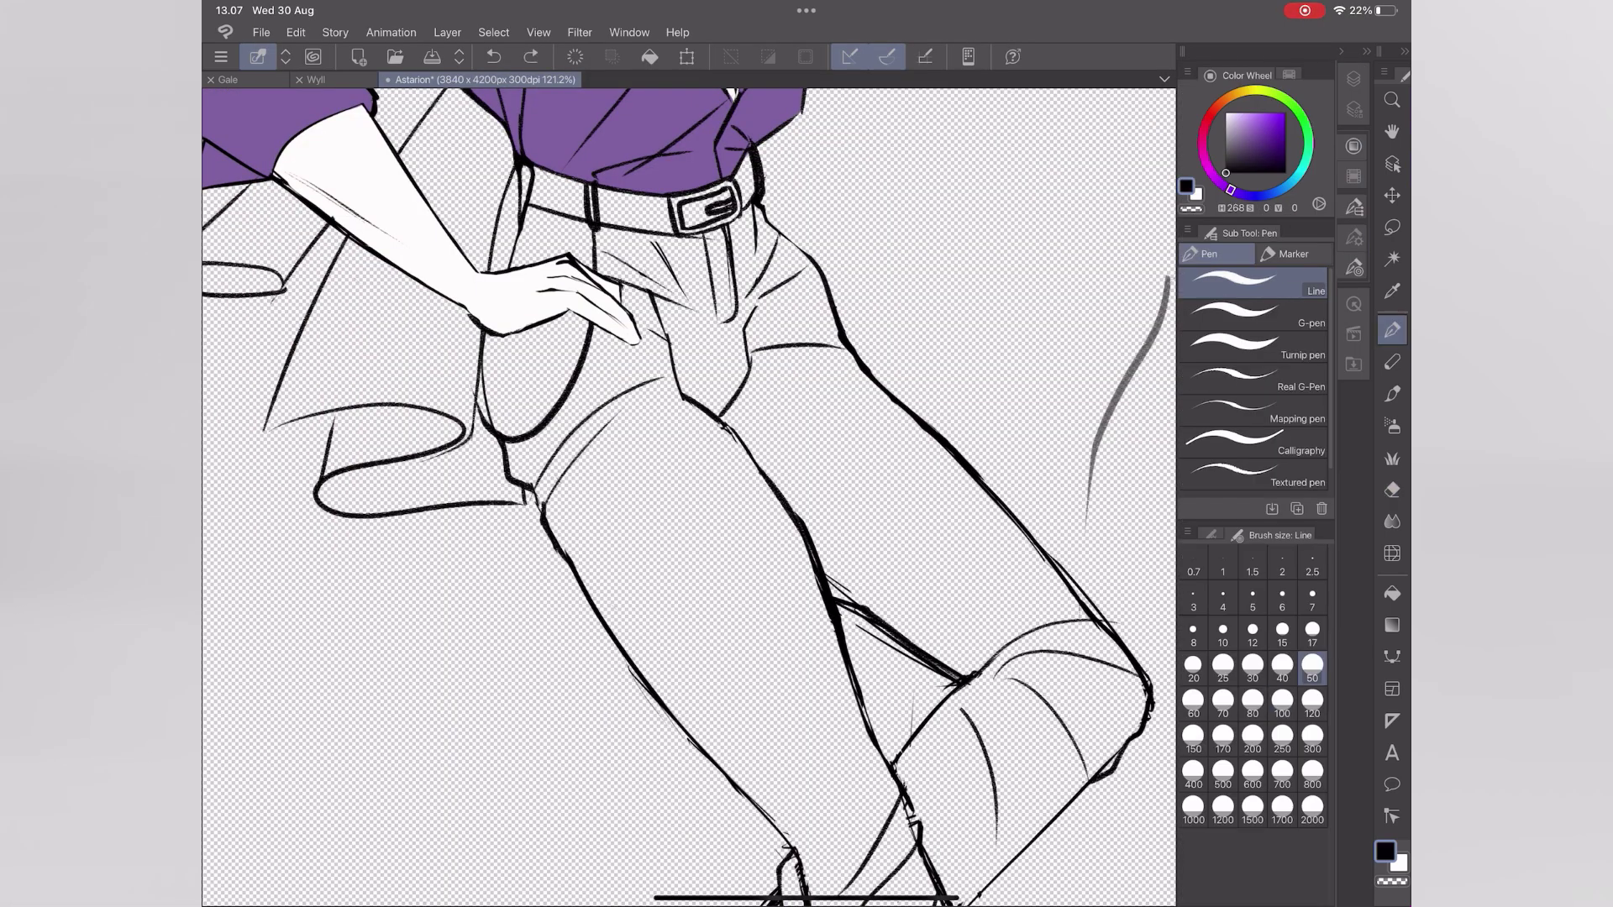
- Redraw the crotch line of the trousers and erase the overlapping strokes along the inner thigh and knee
scroll(689, 495, up, 2)
key(p)
drag(668, 382, 737, 362)
scroll(689, 496, down, 4)
scroll(688, 496, up, 5)
key(e)
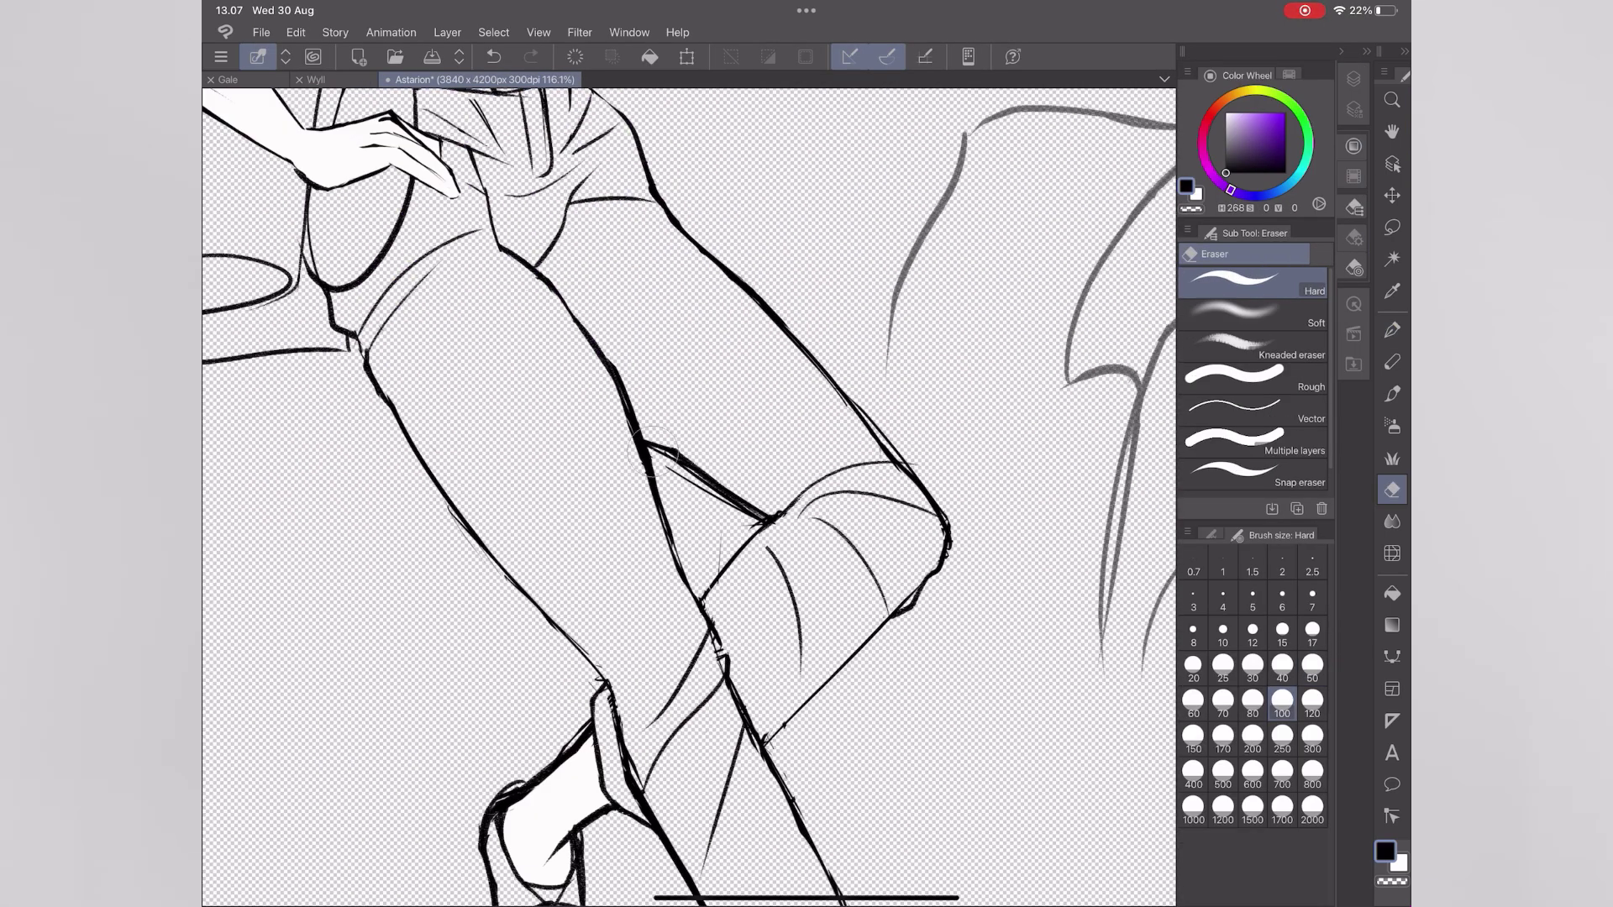
scroll(689, 495, up, 2)
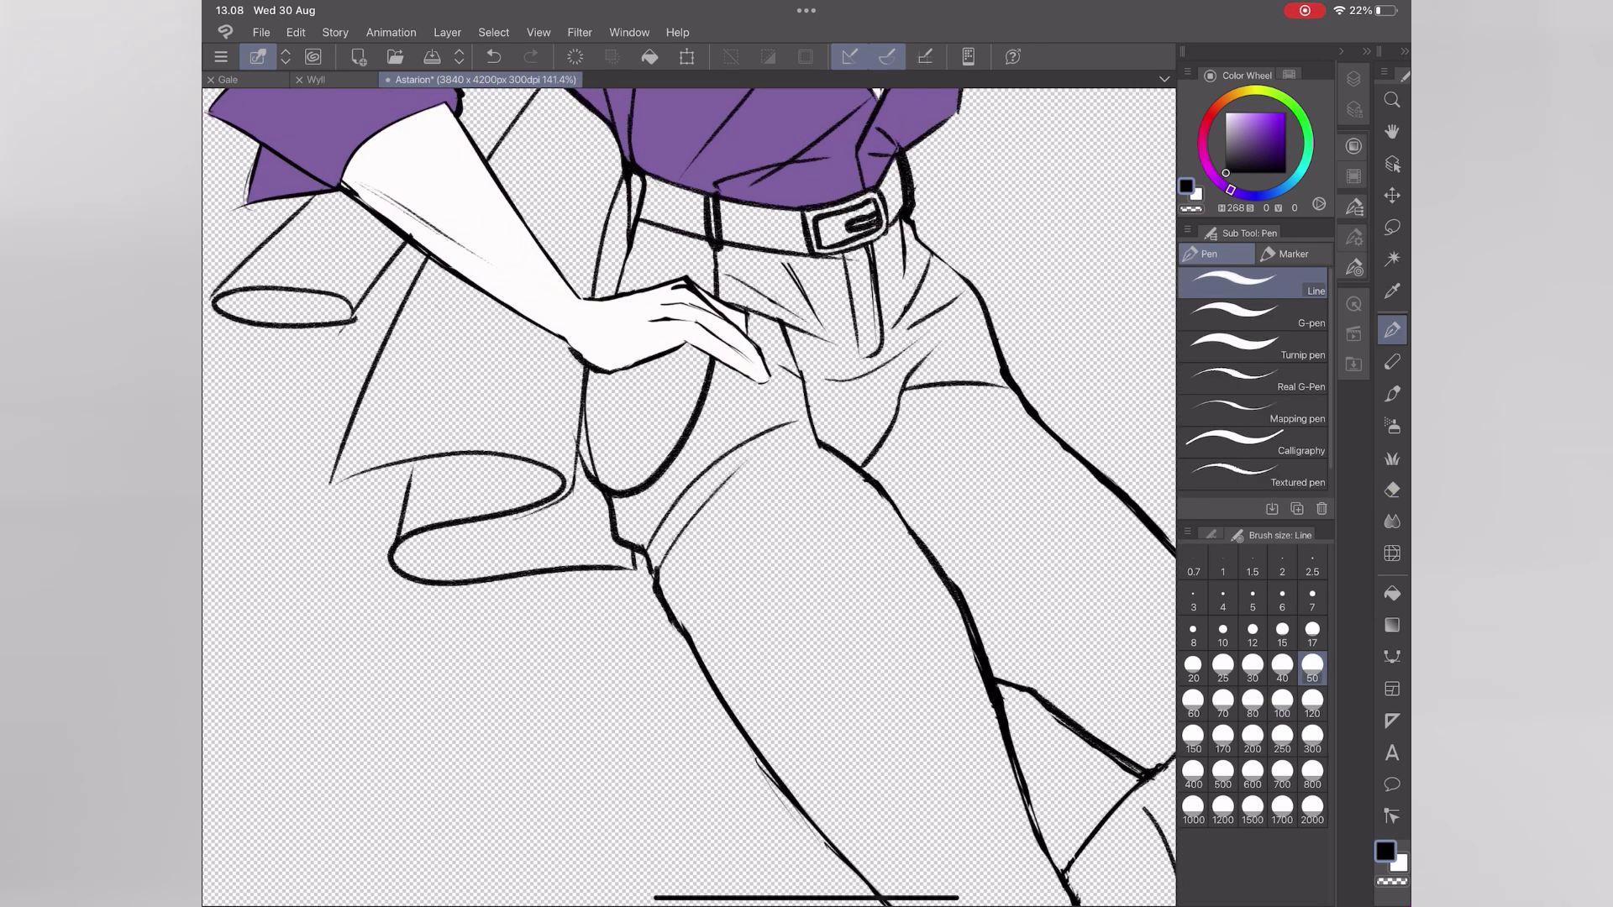
scroll(689, 496, down, 3)
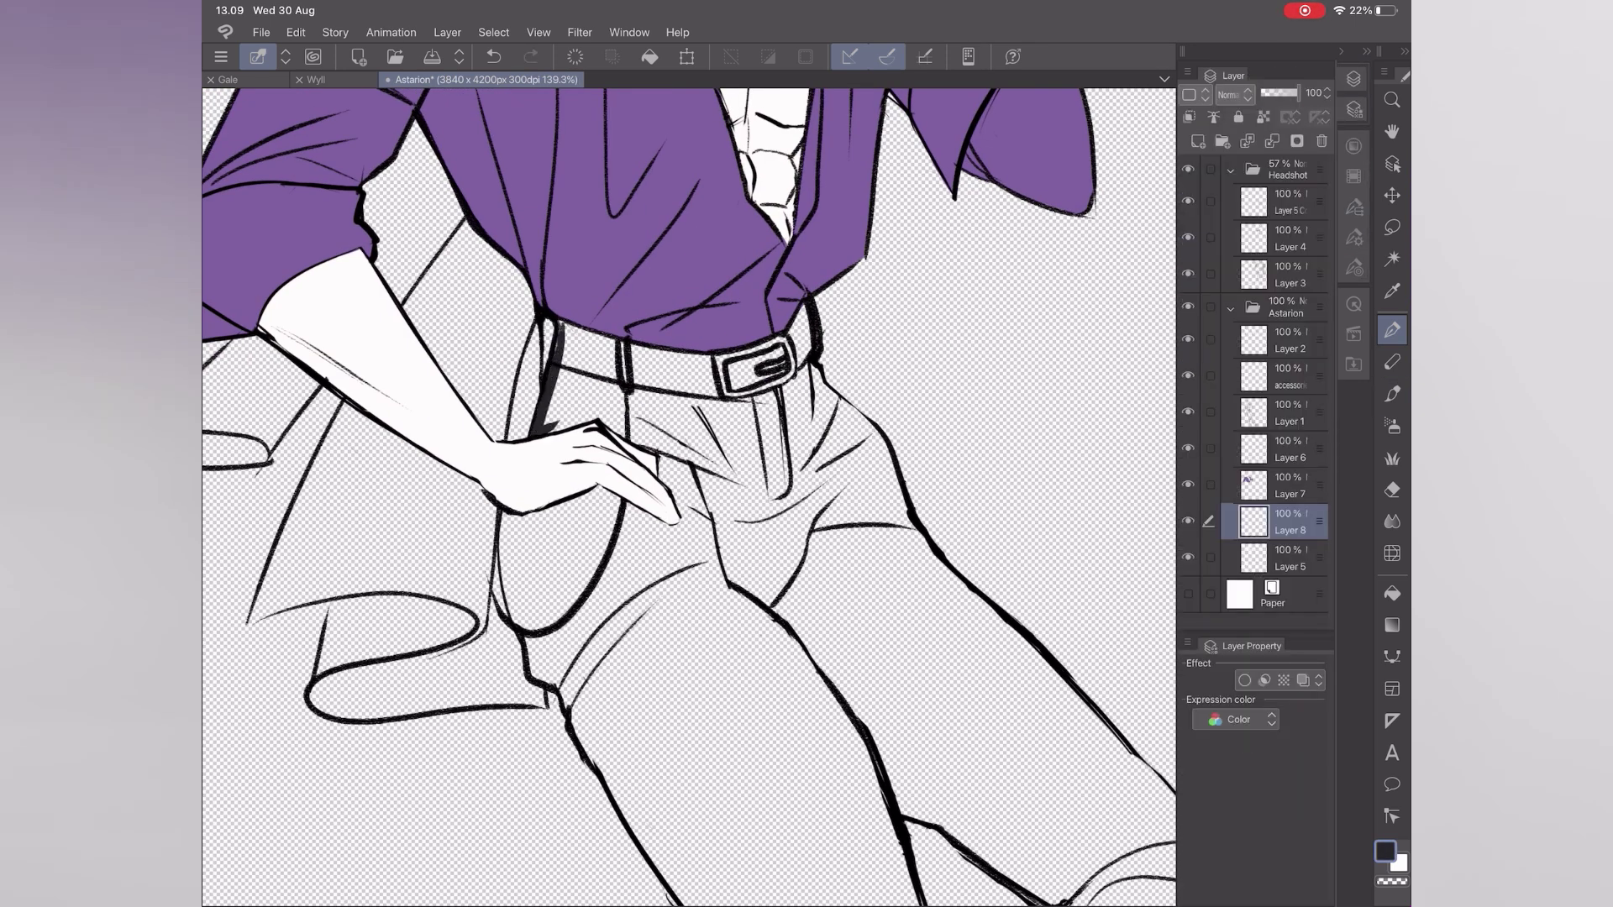
- Move Layer 8 below Layer 5 and outline the trouser legs in dark navy from the hip down to the ankles
drag(1319, 522, 1319, 571)
drag(504, 509, 542, 676)
scroll(689, 495, down, 5)
drag(428, 311, 685, 668)
mouse_move(643, 583)
mouse_down()
mouse_move(712, 710)
mouse_move(740, 821)
mouse_up()
scroll(689, 495, down, 5)
mouse_move(561, 429)
mouse_down()
mouse_move(761, 768)
mouse_move(857, 714)
mouse_up()
drag(740, 441, 855, 705)
scroll(689, 495, up, 3)
drag(871, 360, 744, 496)
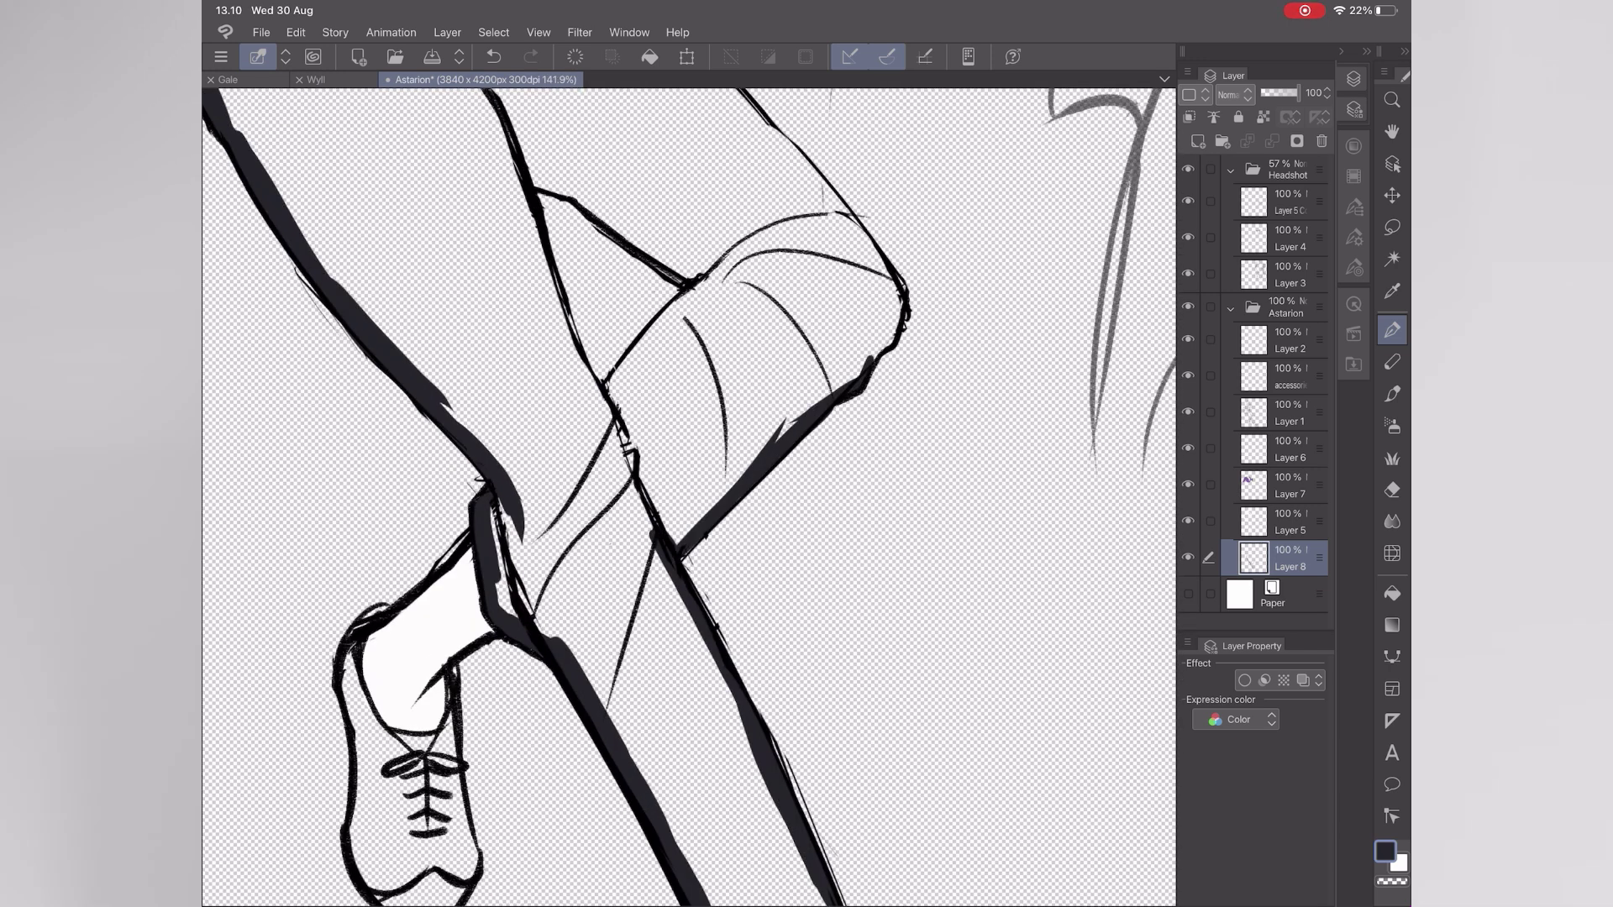
- Complete the dark outline at the waist and inner legs, and fill the trousers and belt with dark navy
scroll(689, 496, up, 10)
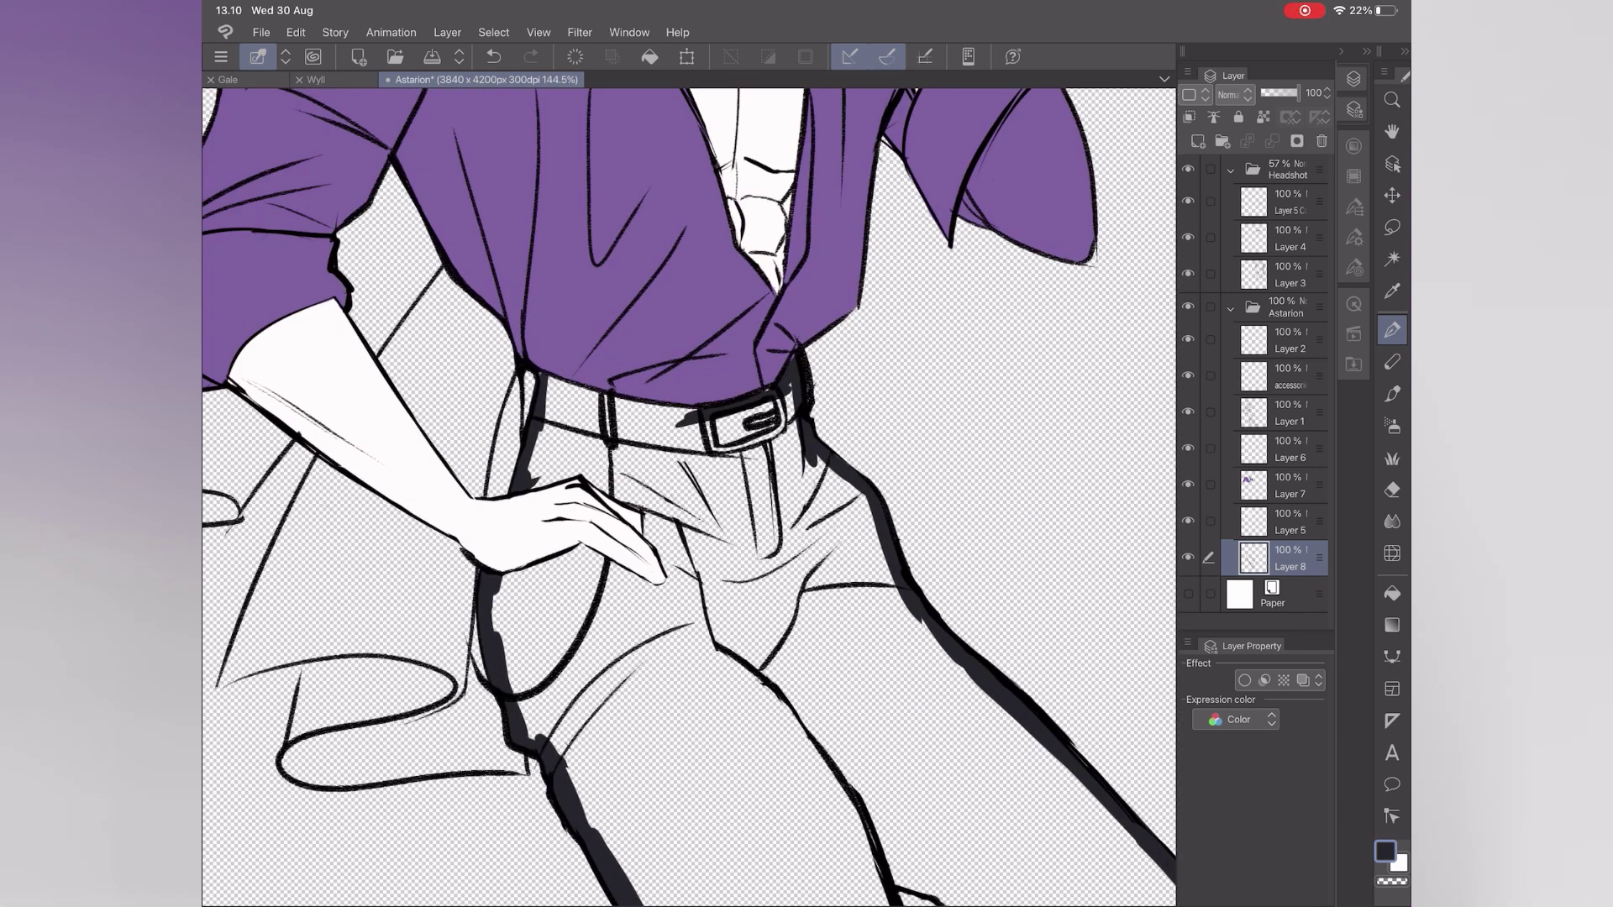
mouse_move(551, 383)
mouse_down()
mouse_move(689, 416)
mouse_move(869, 548)
mouse_up()
scroll(689, 496, down, 8)
drag(870, 548, 781, 668)
scroll(689, 496, down, 1)
click(1392, 593)
click(546, 395)
scroll(689, 496, down, 5)
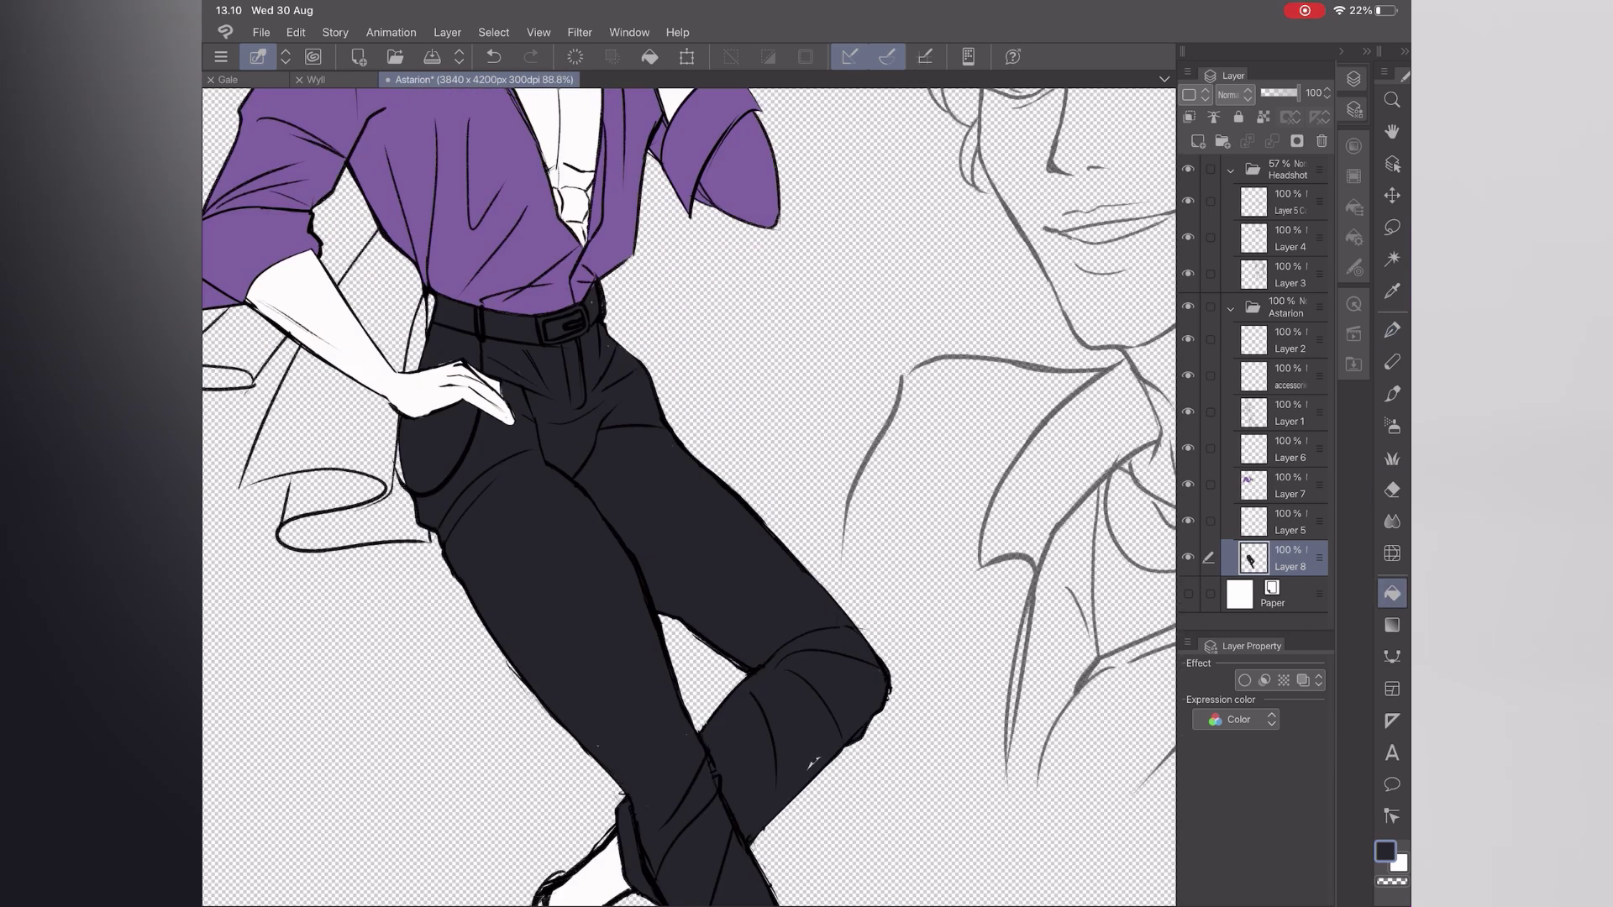
- Paint over the unfilled gaps along the bent leg's calf with the dark trousers colour
click(1392, 330)
scroll(689, 496, up, 3)
click(1392, 489)
click(1392, 330)
drag(784, 418, 837, 512)
scroll(689, 496, down, 8)
scroll(688, 495, up, 1)
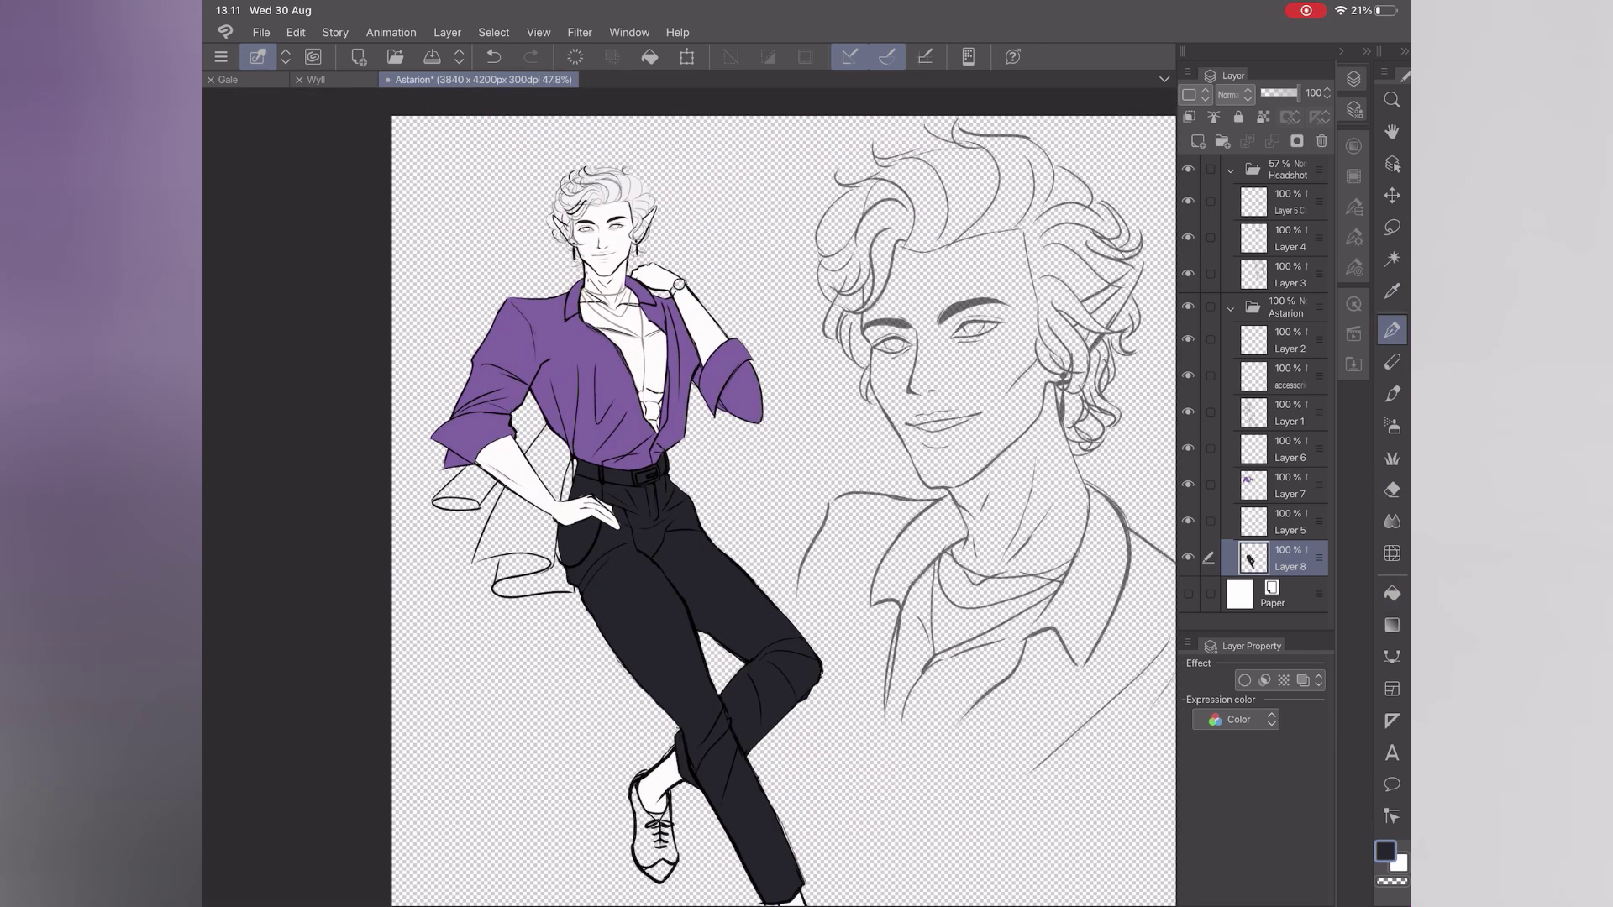
- Set the colour to pale cream at hue 36, saturation 9, value 100 and recolour the trousers with it
scroll(689, 496, down, 3)
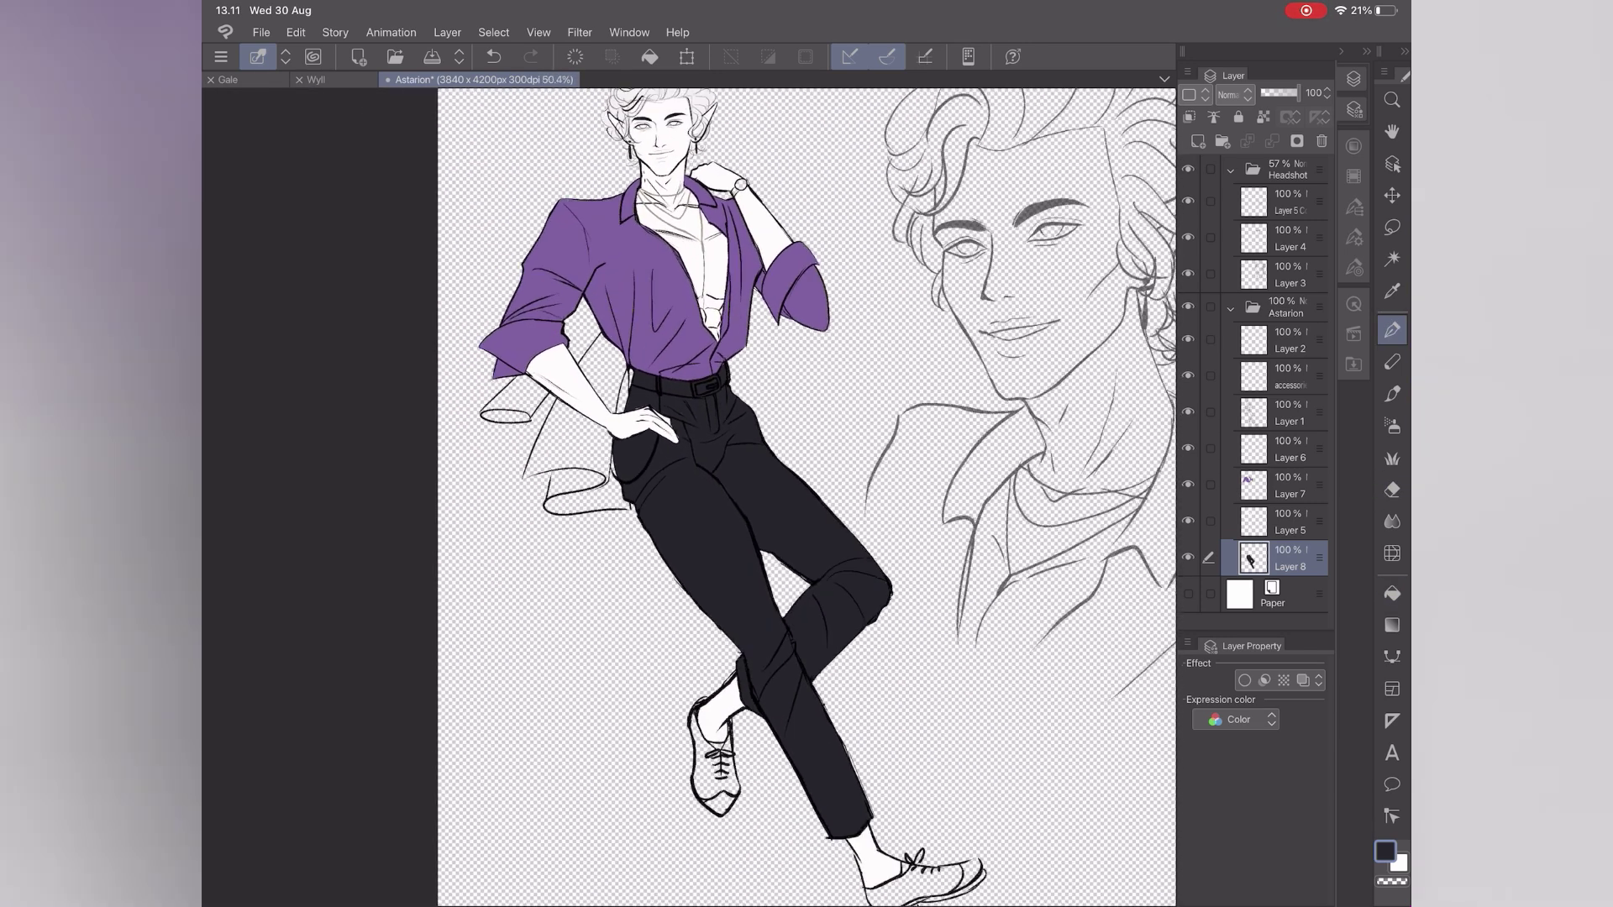
click(1353, 147)
click(1231, 115)
click(1234, 95)
scroll(689, 495, down, 5)
scroll(689, 496, up, 8)
- Add a new layer below the trousers layer and start outlining the hanging jacket's sleeve in cream
click(1354, 78)
click(1188, 310)
click(1189, 311)
click(1200, 141)
drag(1290, 558, 1290, 611)
click(1353, 146)
scroll(723, 495, up, 4)
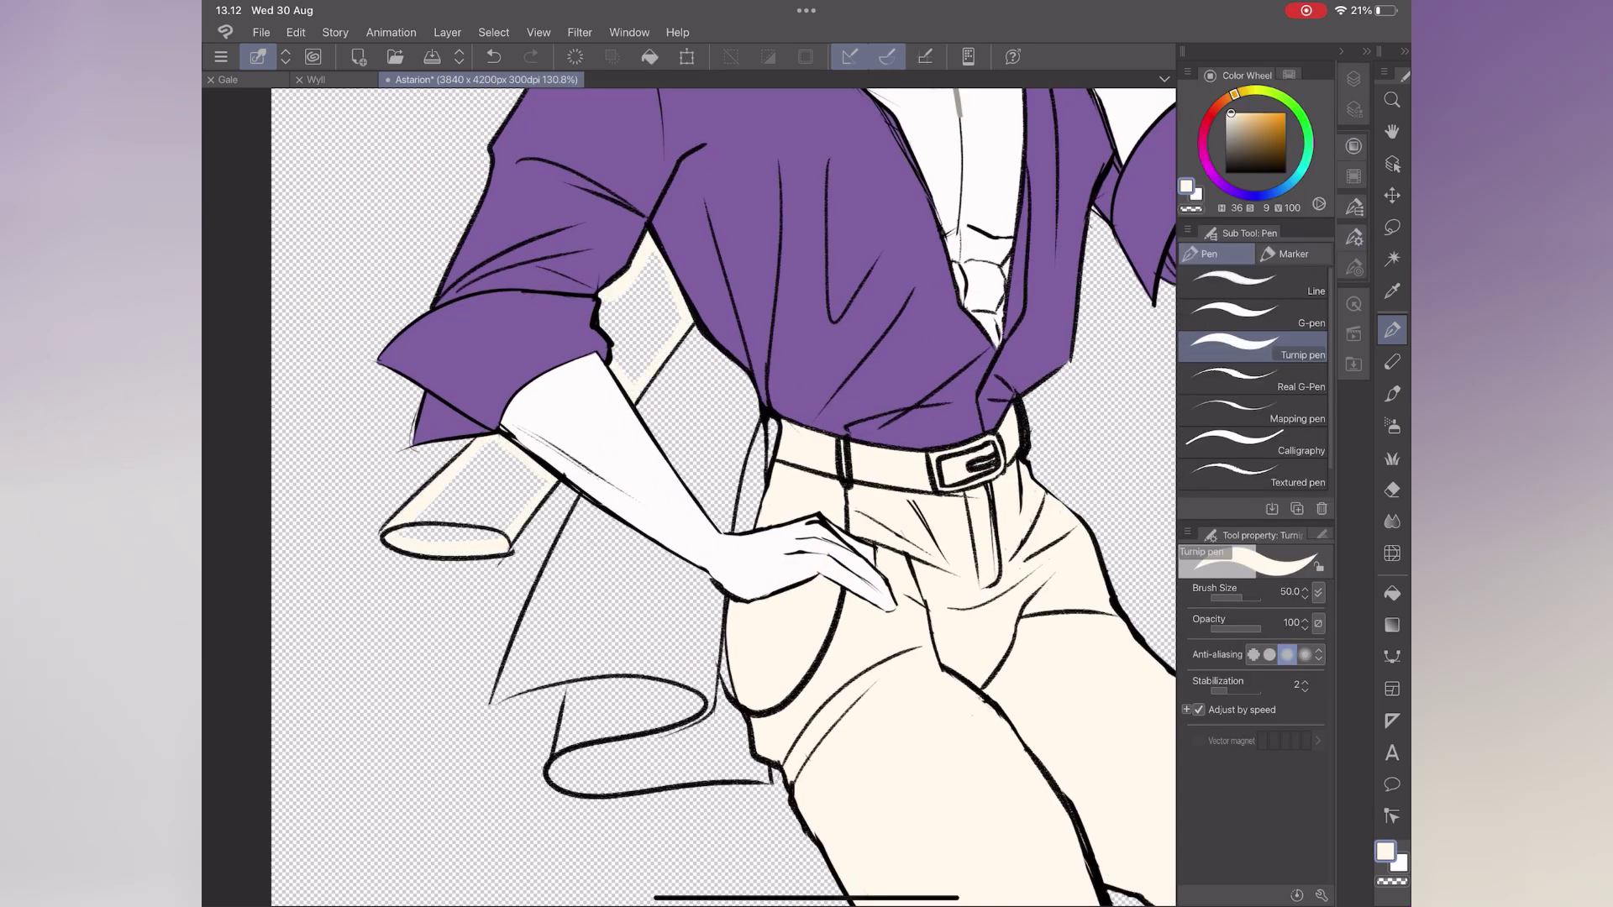
- Outline the jacket's lower folds and edges behind the hip in cream with the Turnip pen
drag(892, 609, 624, 153)
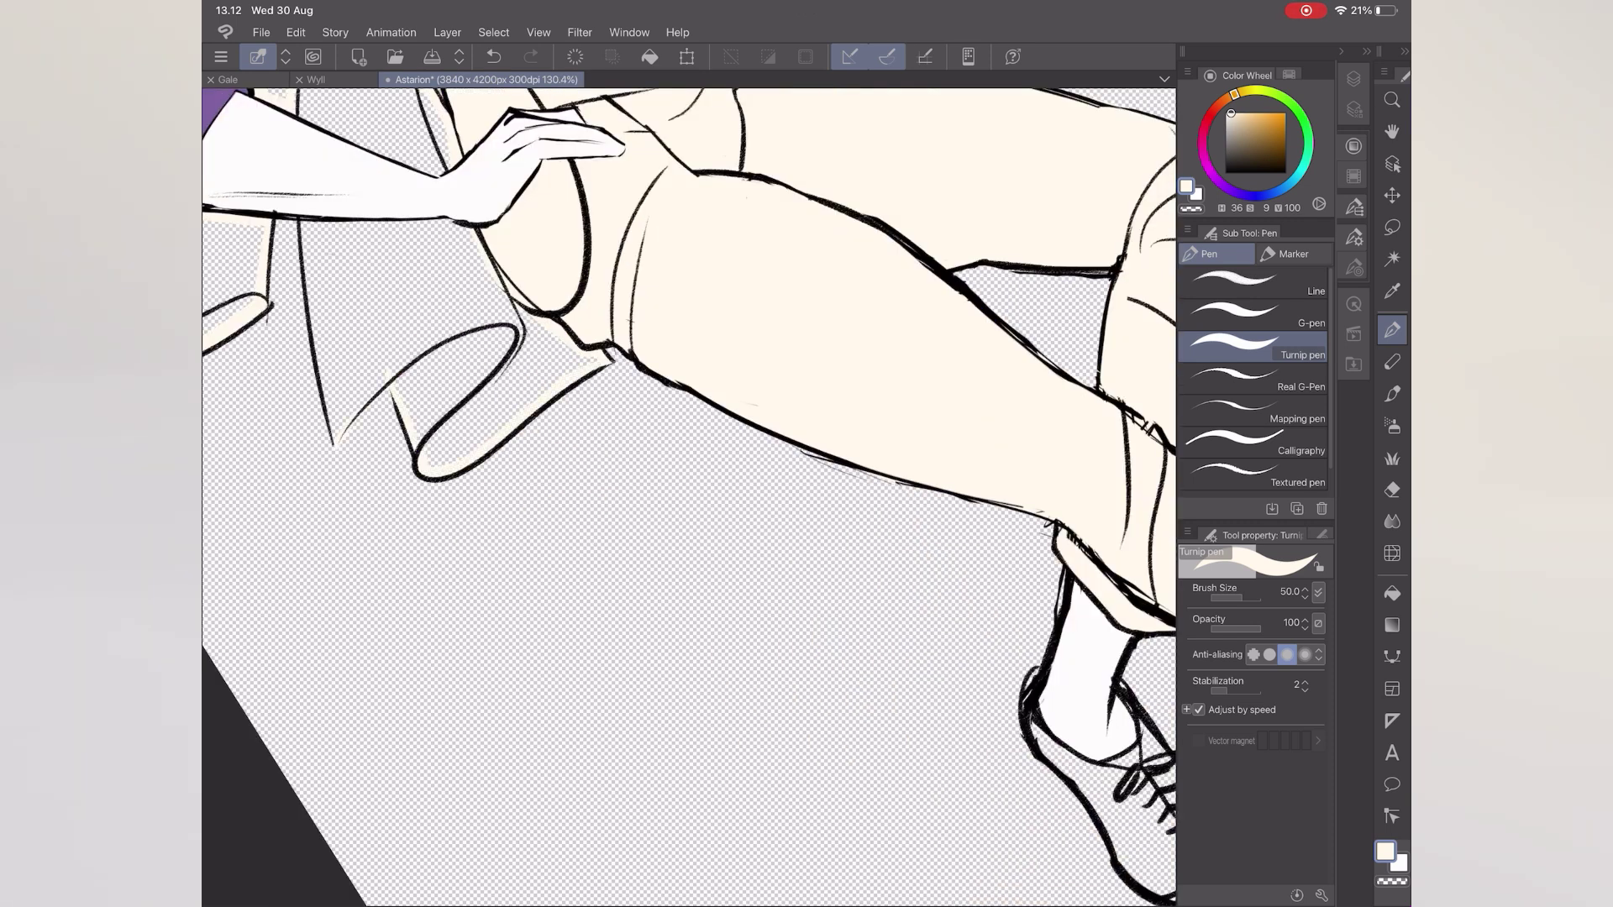
drag(621, 420, 728, 475)
drag(406, 287, 440, 504)
drag(622, 420, 692, 583)
drag(486, 444, 645, 445)
- Try to fill the outlined jacket area behind the hip with cream
click(1392, 594)
click(580, 512)
key(ctrl+z)
- Erase the overlapping line beside the waistband on Layer 1 and cover the gap with cream on Layer 9
click(1392, 330)
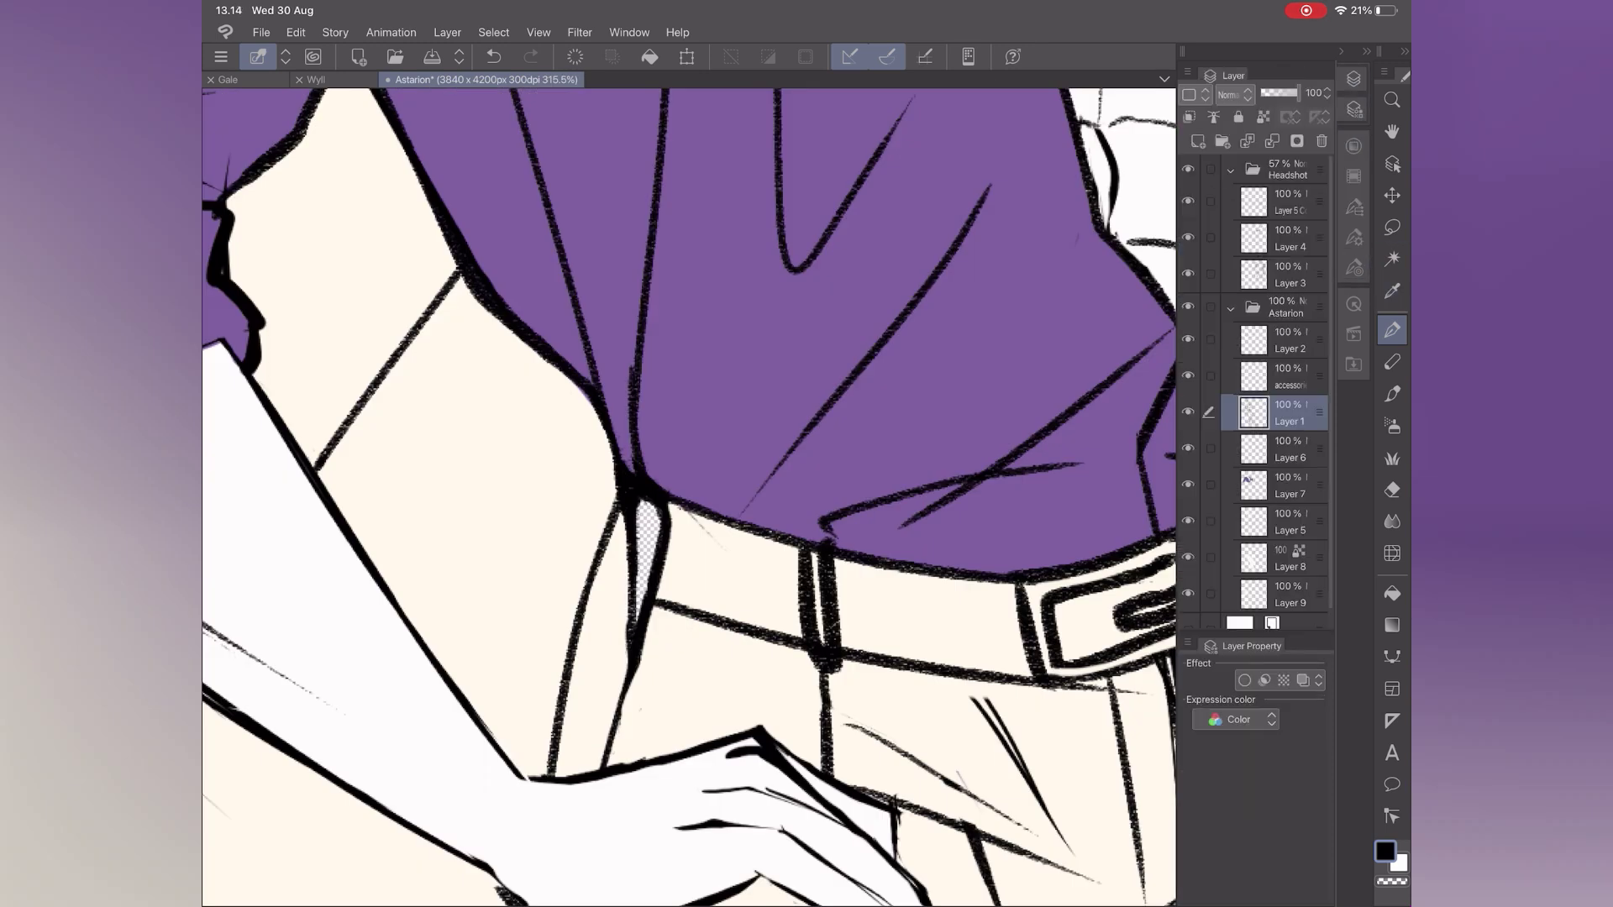
key(e)
drag(643, 504, 630, 672)
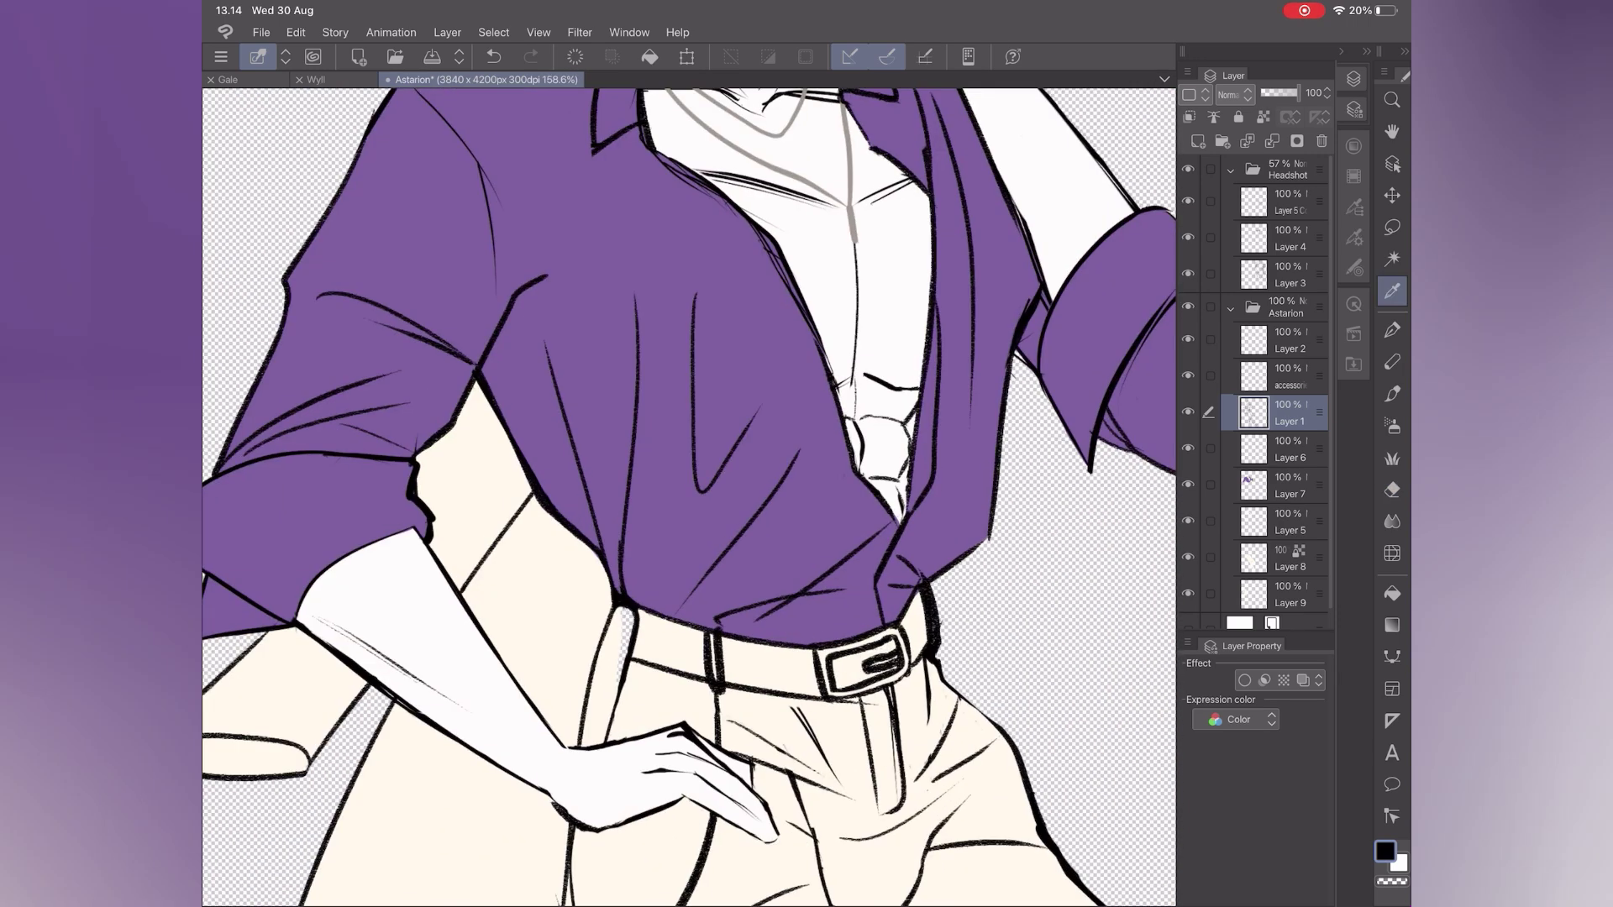
click(1286, 593)
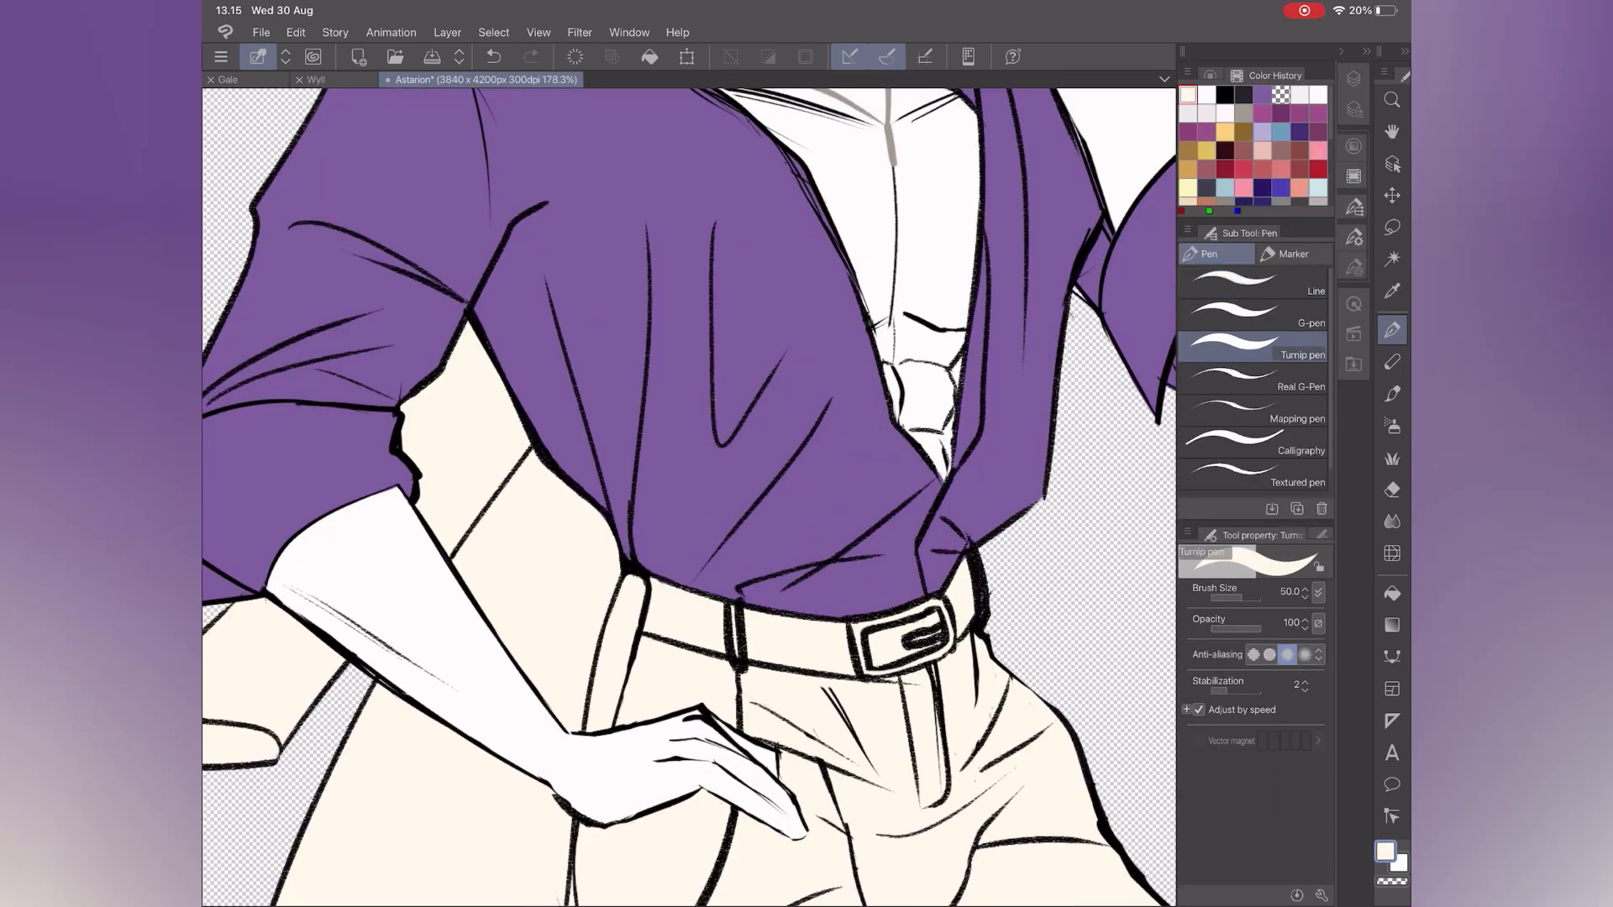
- Paint the belt in dark navy with the Turnip pen, around the buckle and belt loop
click(1285, 412)
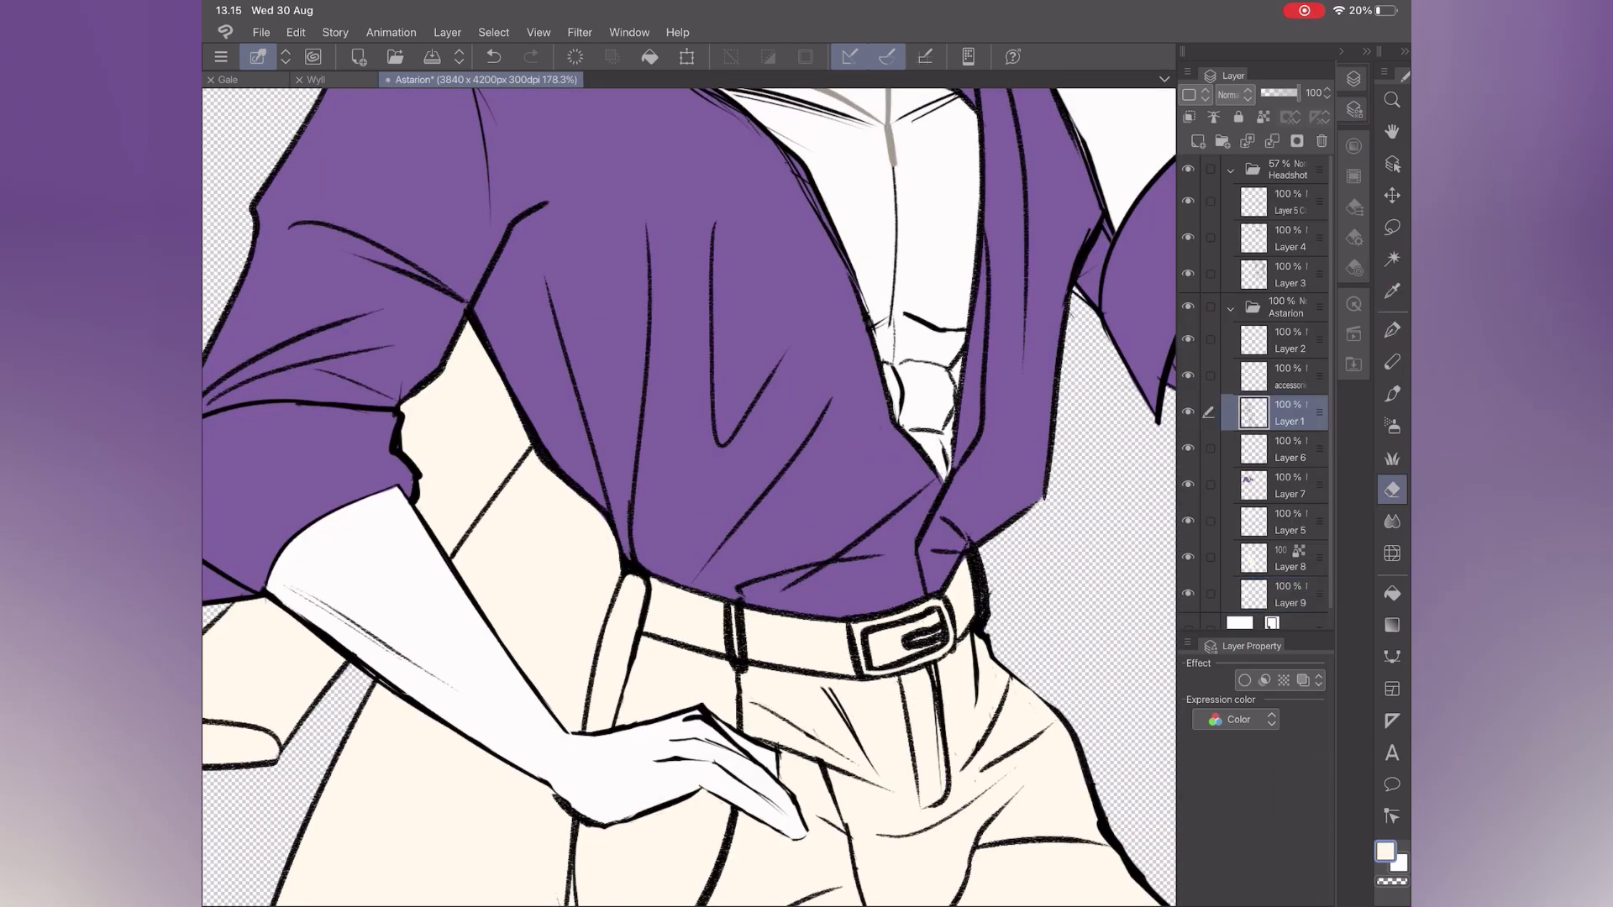
click(1285, 559)
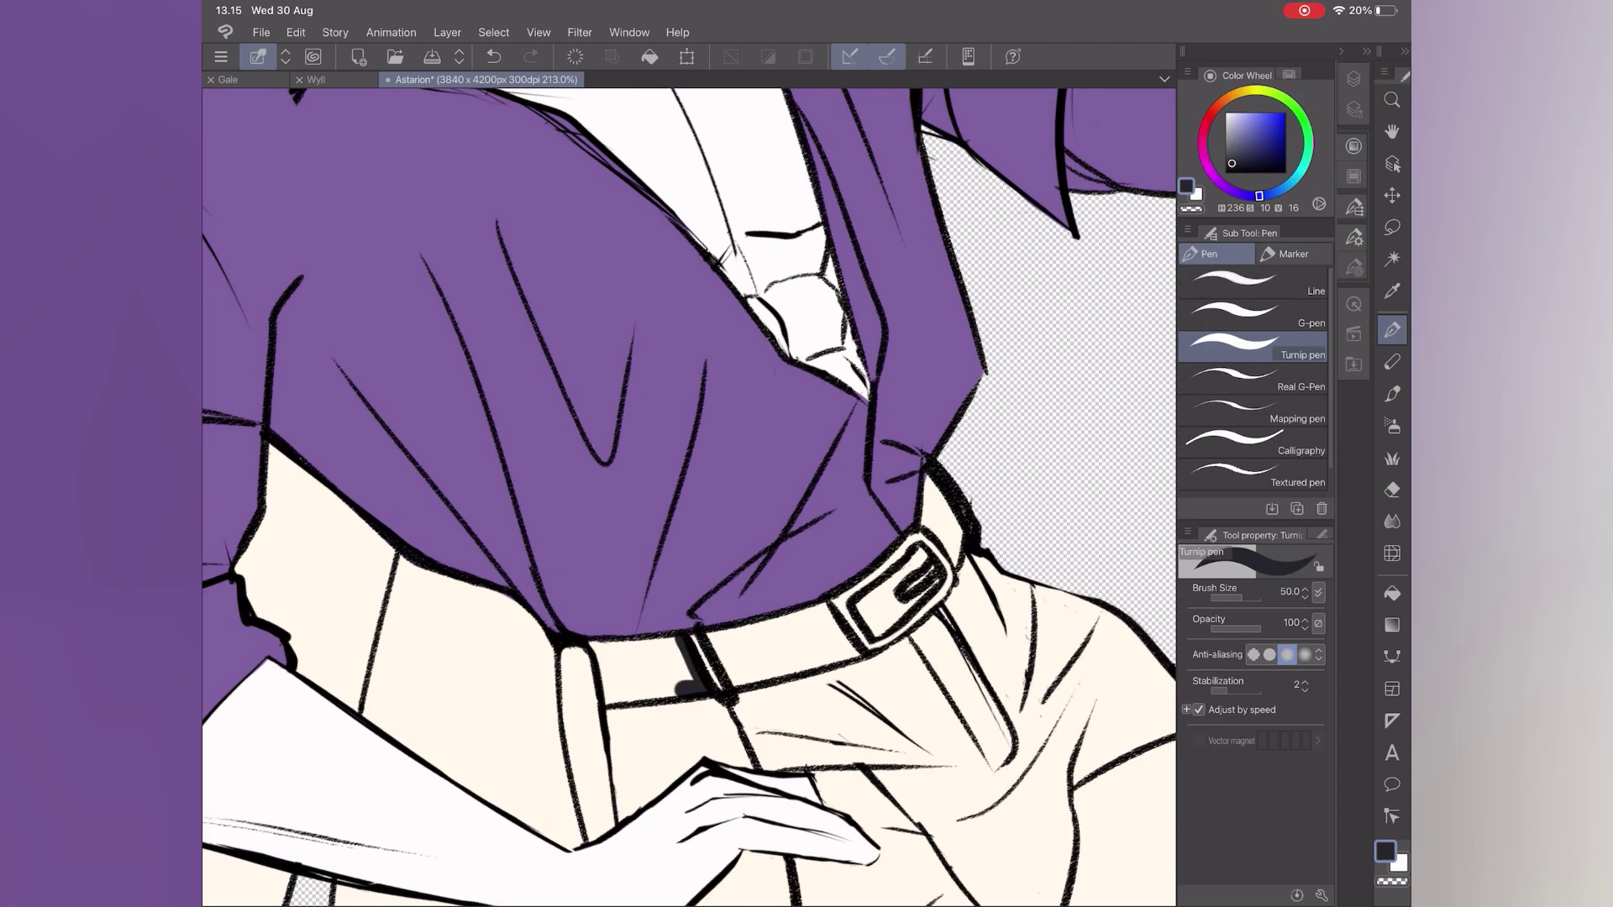
drag(600, 664, 680, 681)
mouse_move(714, 672)
mouse_down()
mouse_move(785, 668)
mouse_move(827, 612)
mouse_up()
drag(817, 613, 724, 639)
drag(860, 616, 921, 553)
drag(932, 475, 959, 559)
mouse_move(731, 649)
mouse_down()
mouse_move(832, 628)
mouse_move(822, 647)
mouse_up()
drag(613, 666, 693, 666)
scroll(688, 495, down, 10)
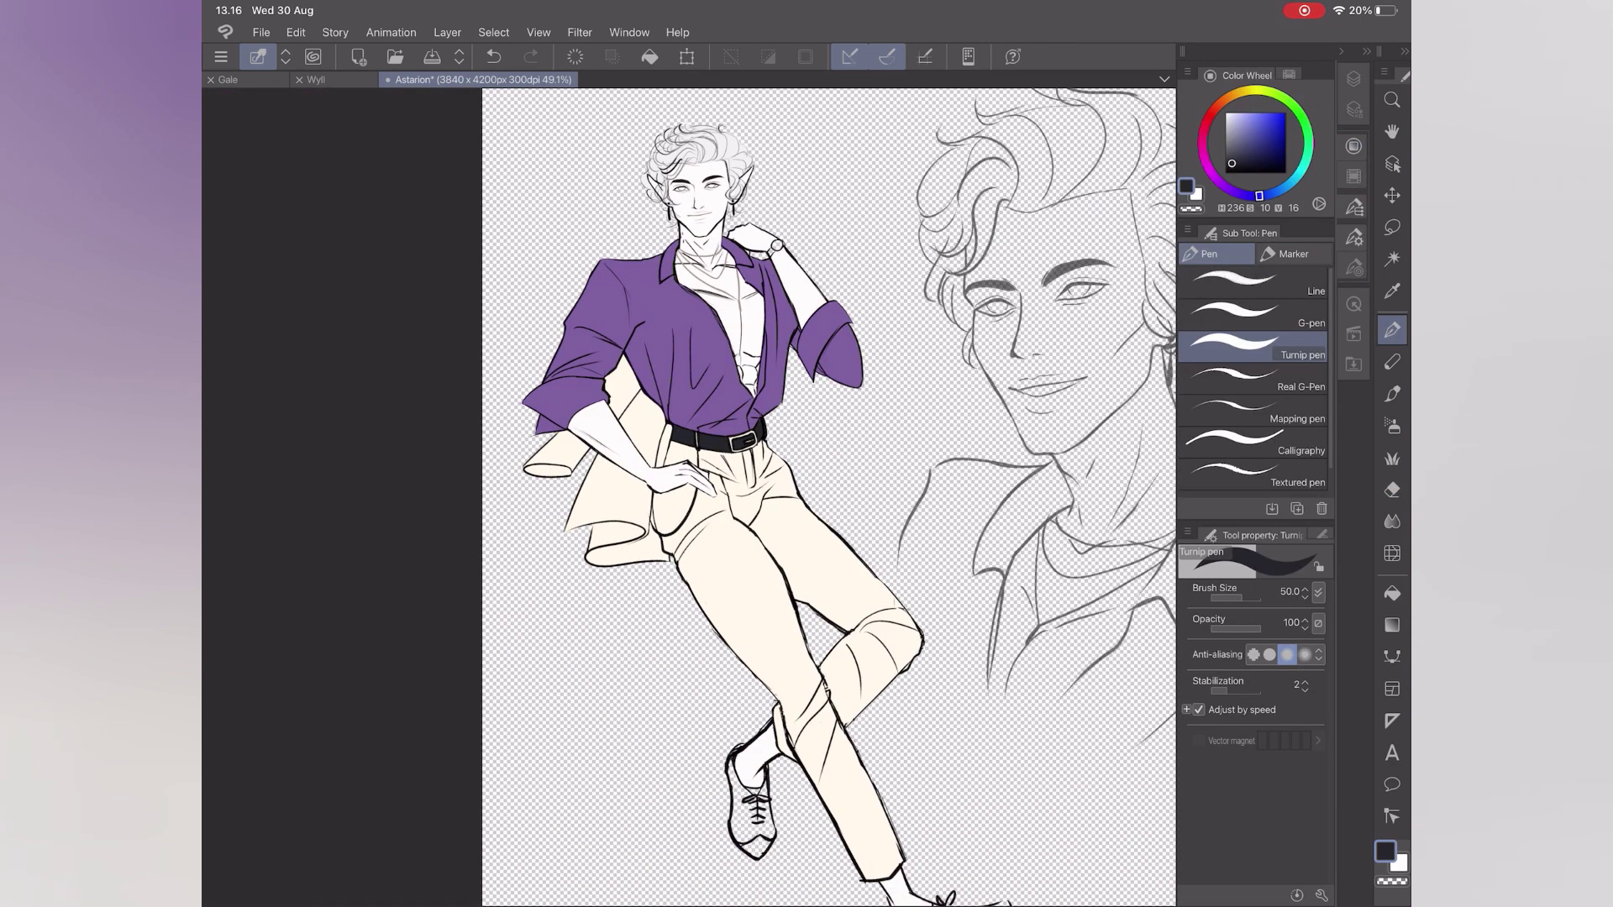
- Erase the stray line art beside the belt's outer end on Layer 1
scroll(739, 420, up, 8)
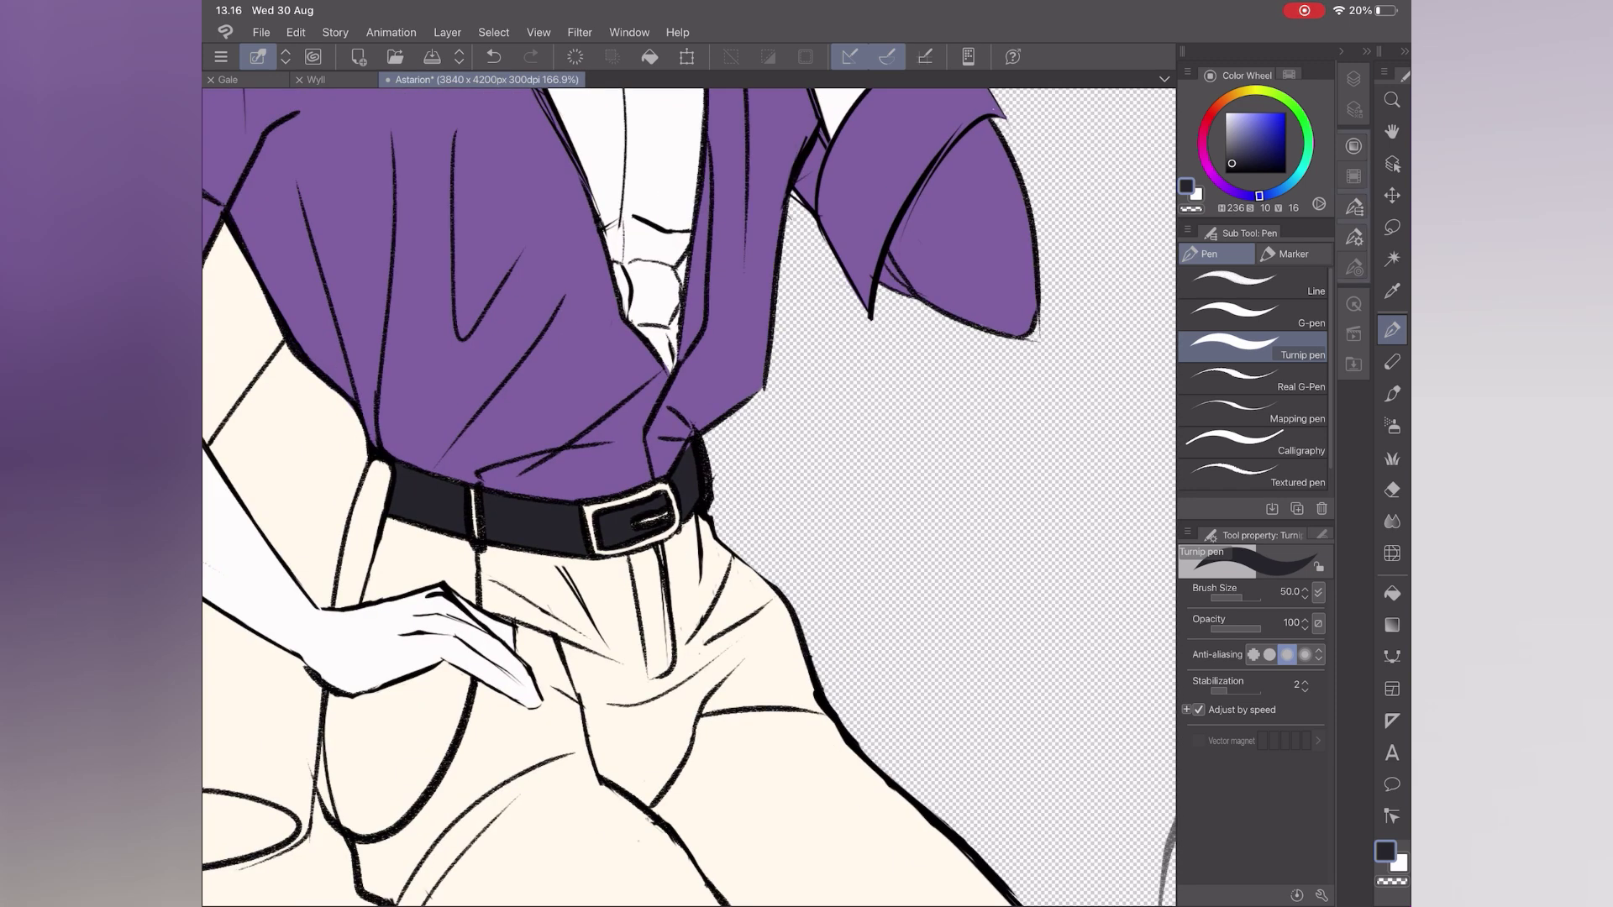
click(1353, 78)
click(1289, 412)
click(1392, 490)
scroll(714, 453, up, 4)
drag(741, 460, 718, 440)
click(1188, 557)
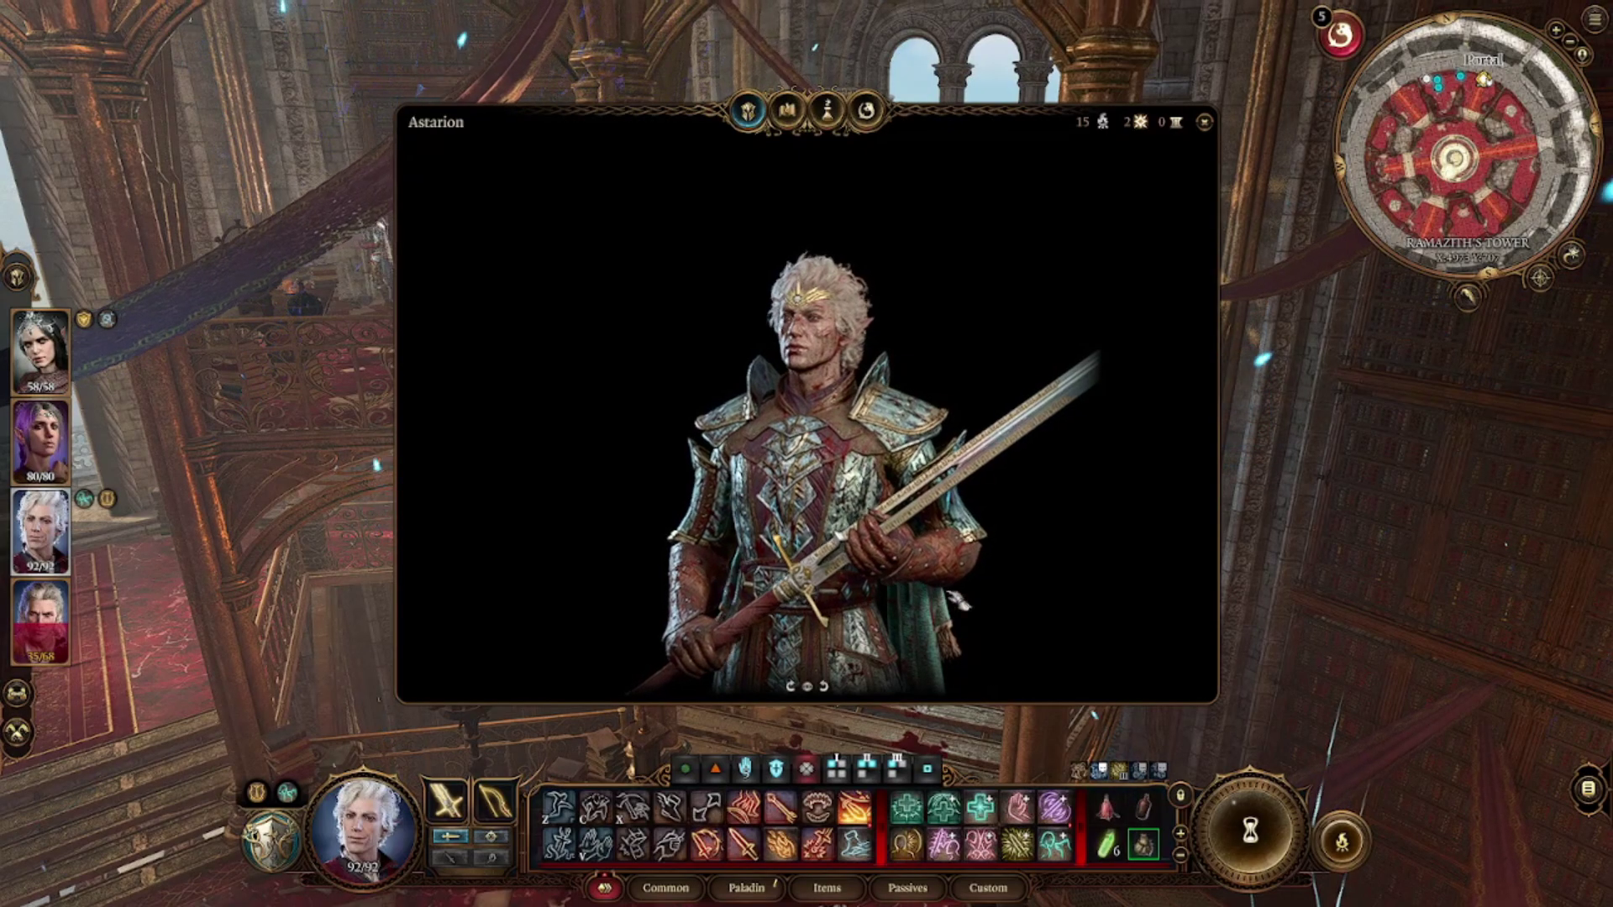
drag(957, 598, 1208, 611)
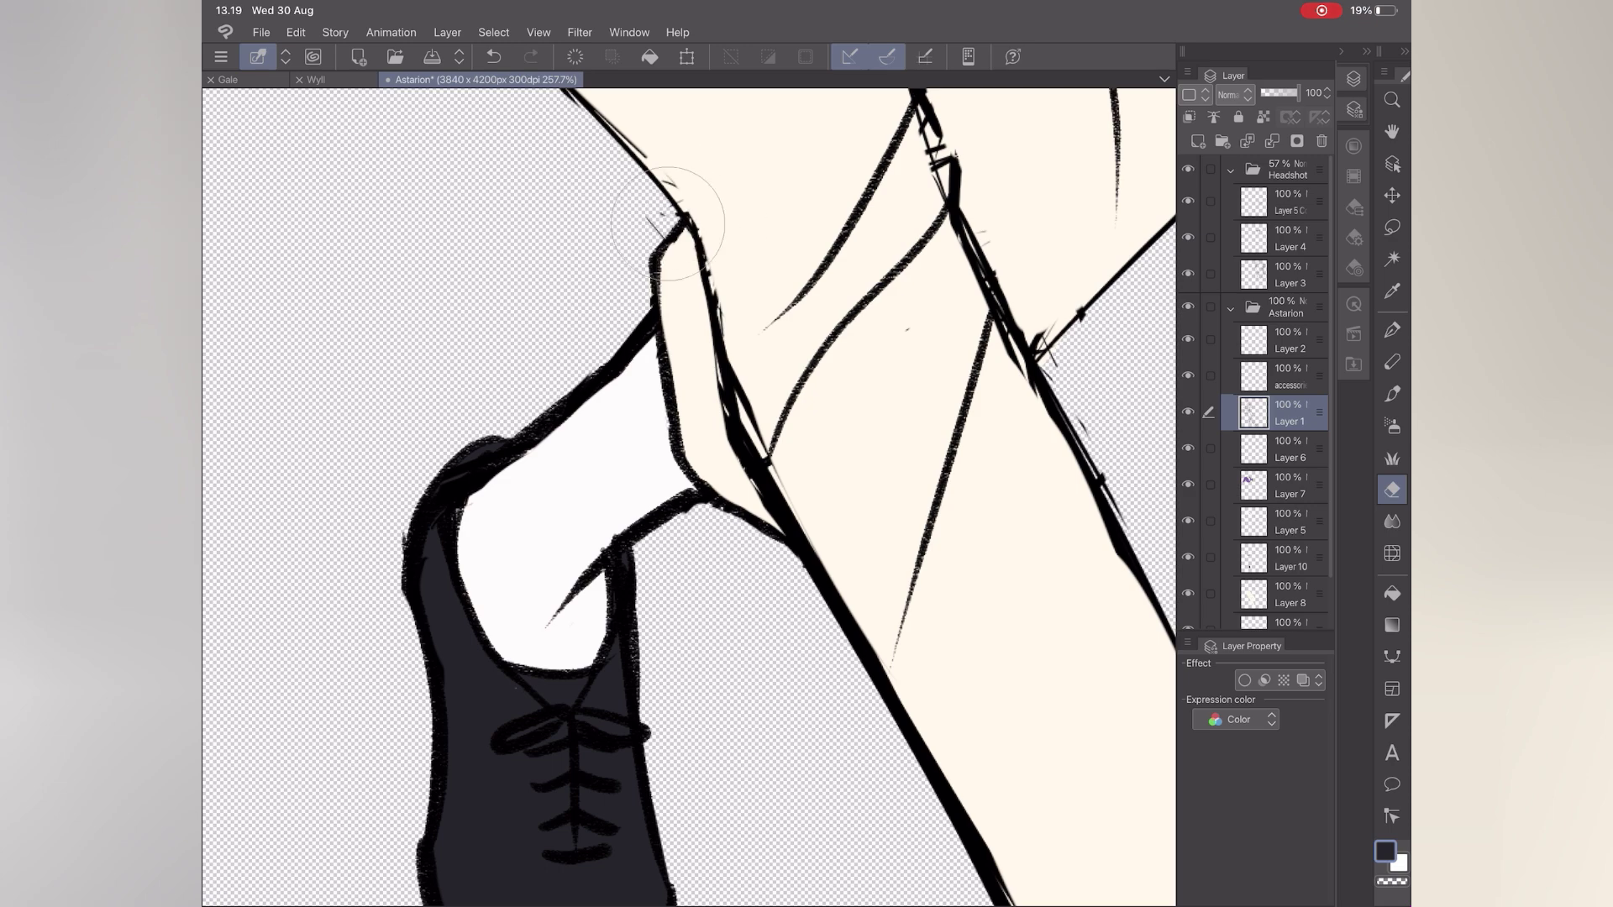
- Erase overlapping sketch lines around the bent leg's trouser cuff on Layer 1
drag(760, 403, 807, 280)
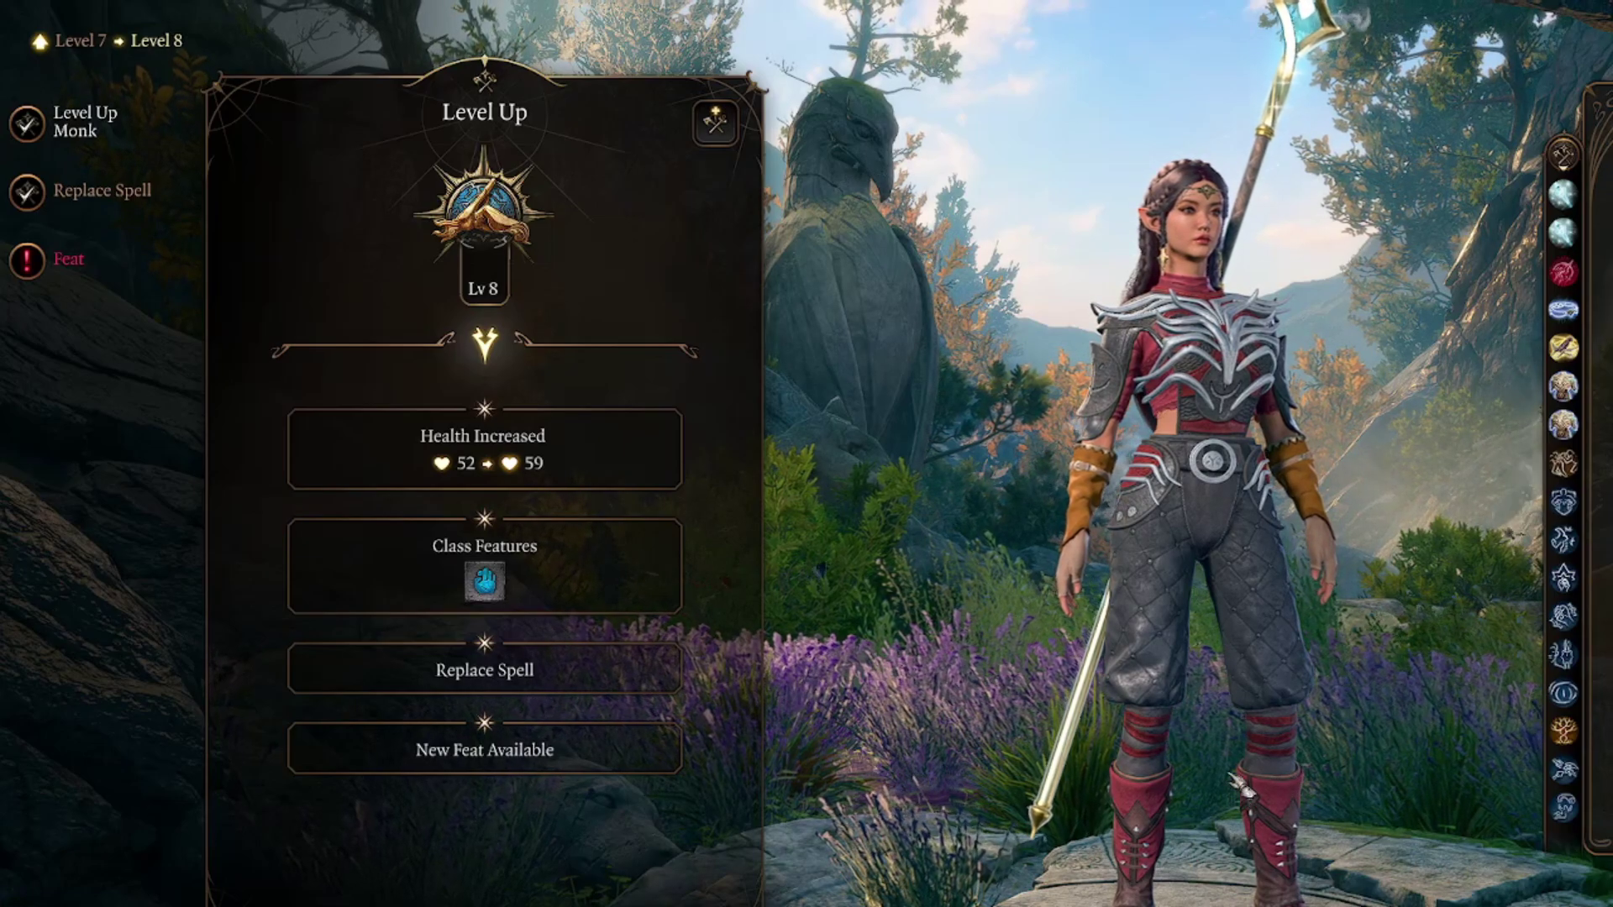
drag(1344, 777, 1342, 744)
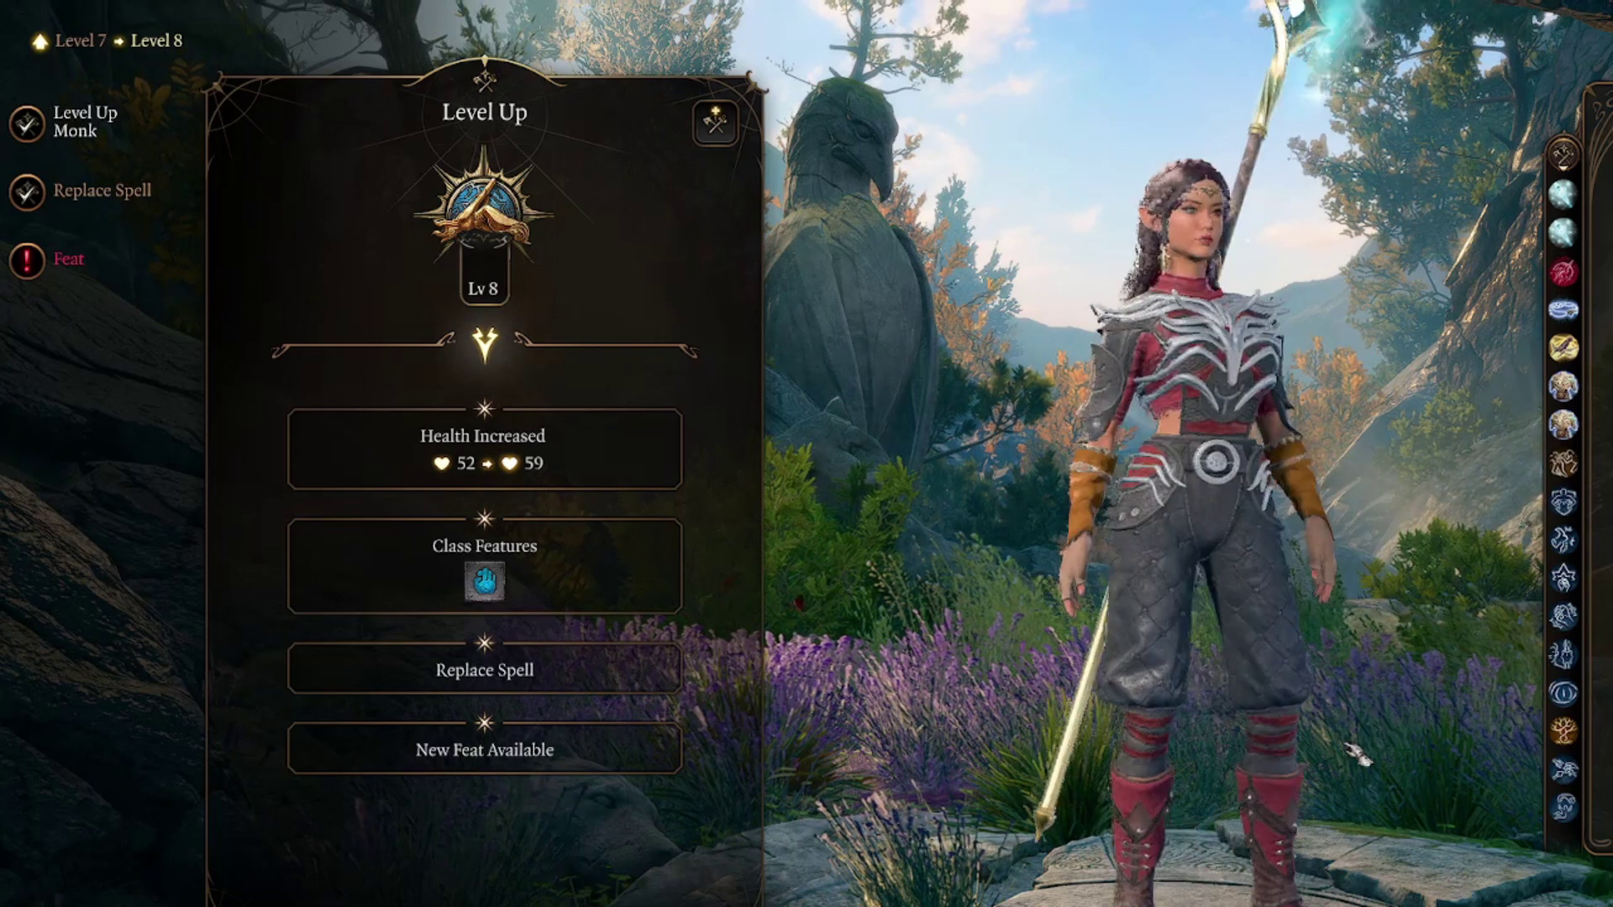
drag(1463, 789, 1590, 806)
drag(1254, 751, 1403, 838)
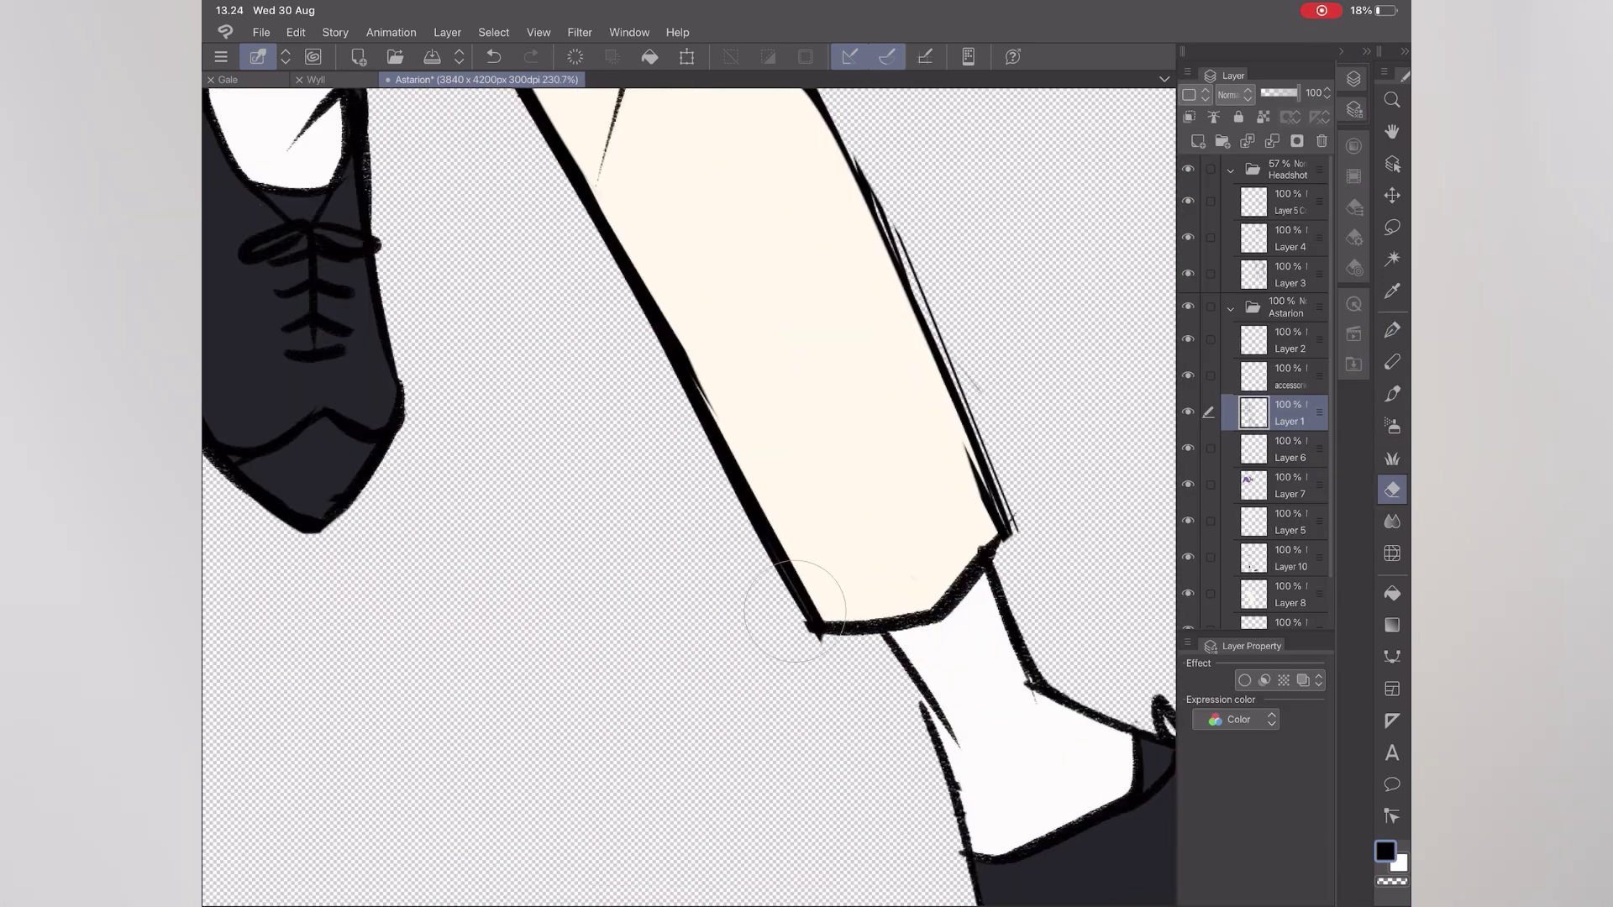
- Erase the doubled outlines along the lower trouser leg and at the crossing of the knees on Layer 1
drag(912, 391, 900, 483)
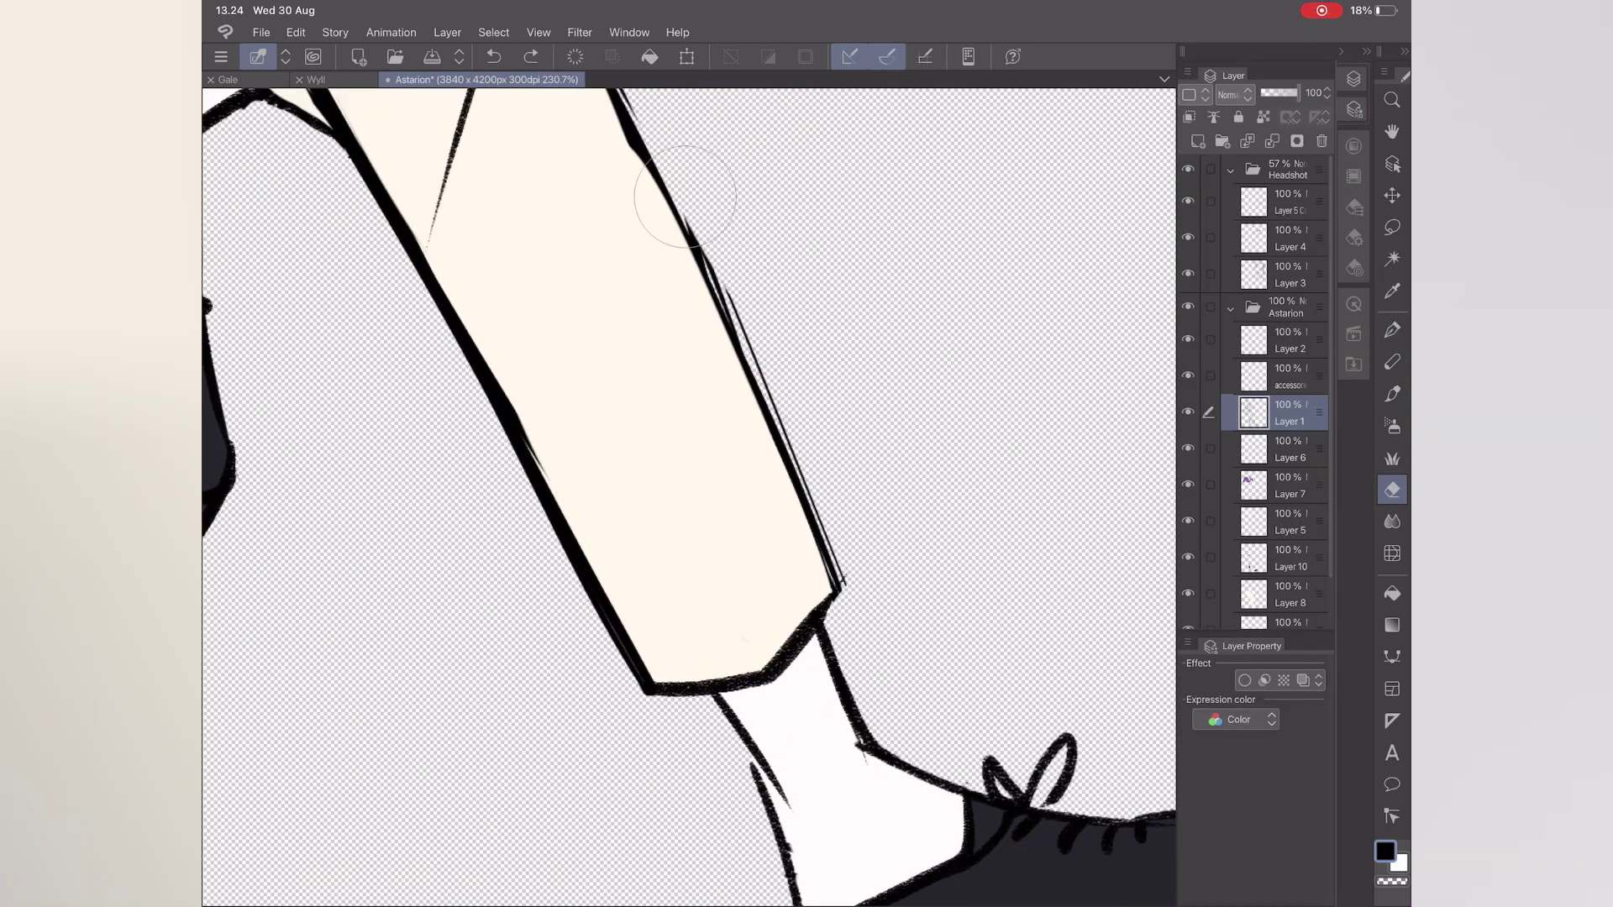
drag(684, 197, 781, 466)
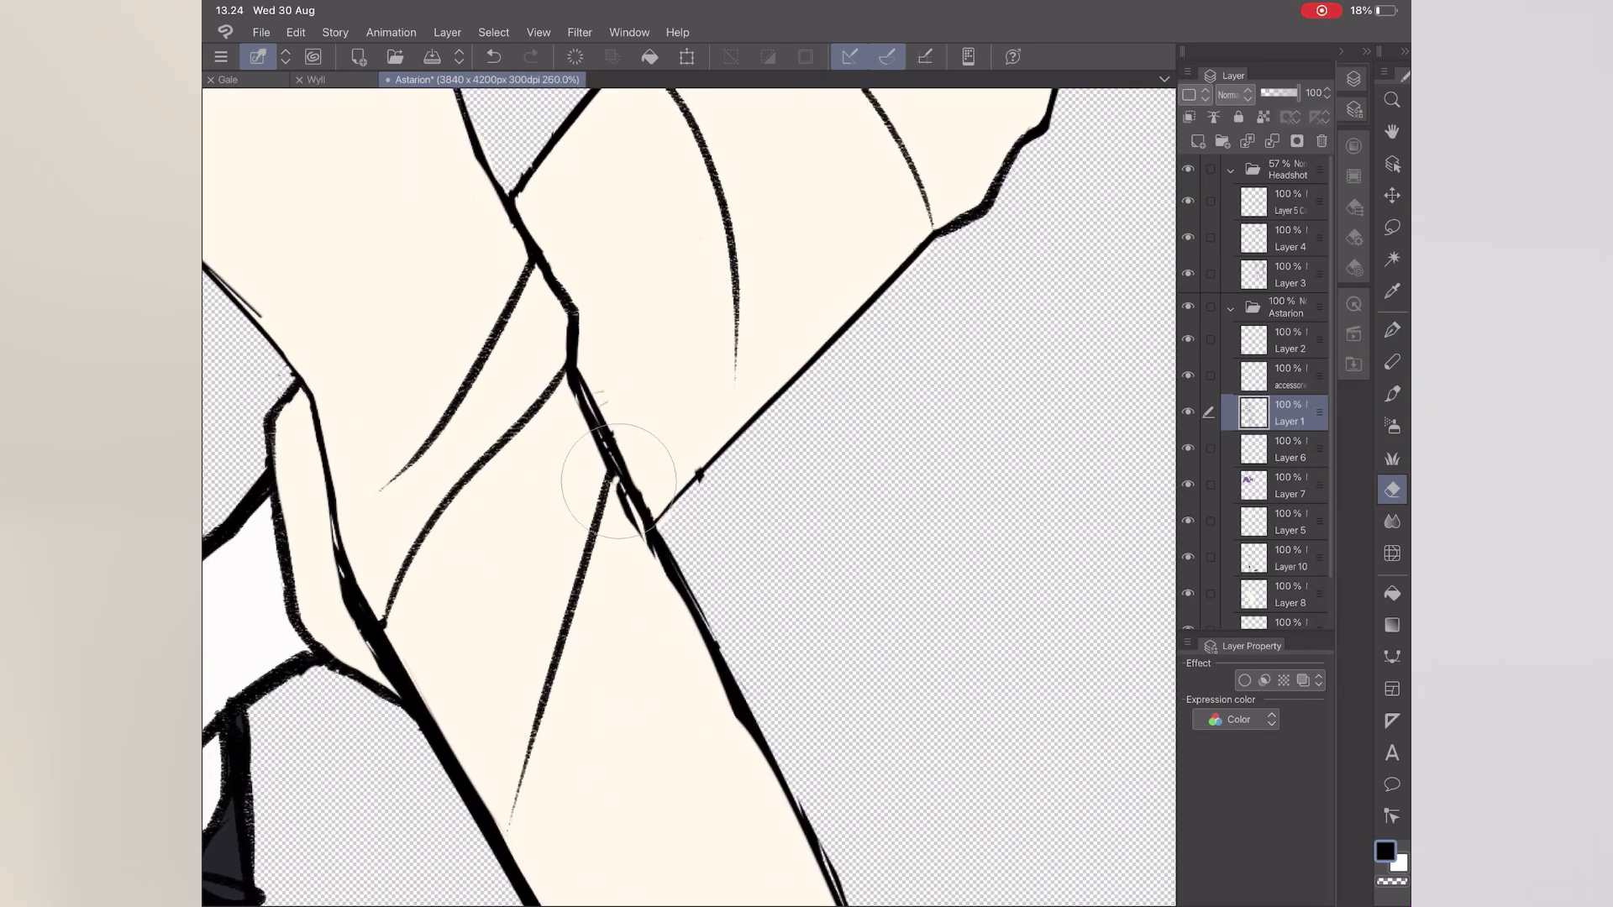
mouse_move(619, 481)
mouse_down()
mouse_move(567, 380)
mouse_move(599, 478)
mouse_up()
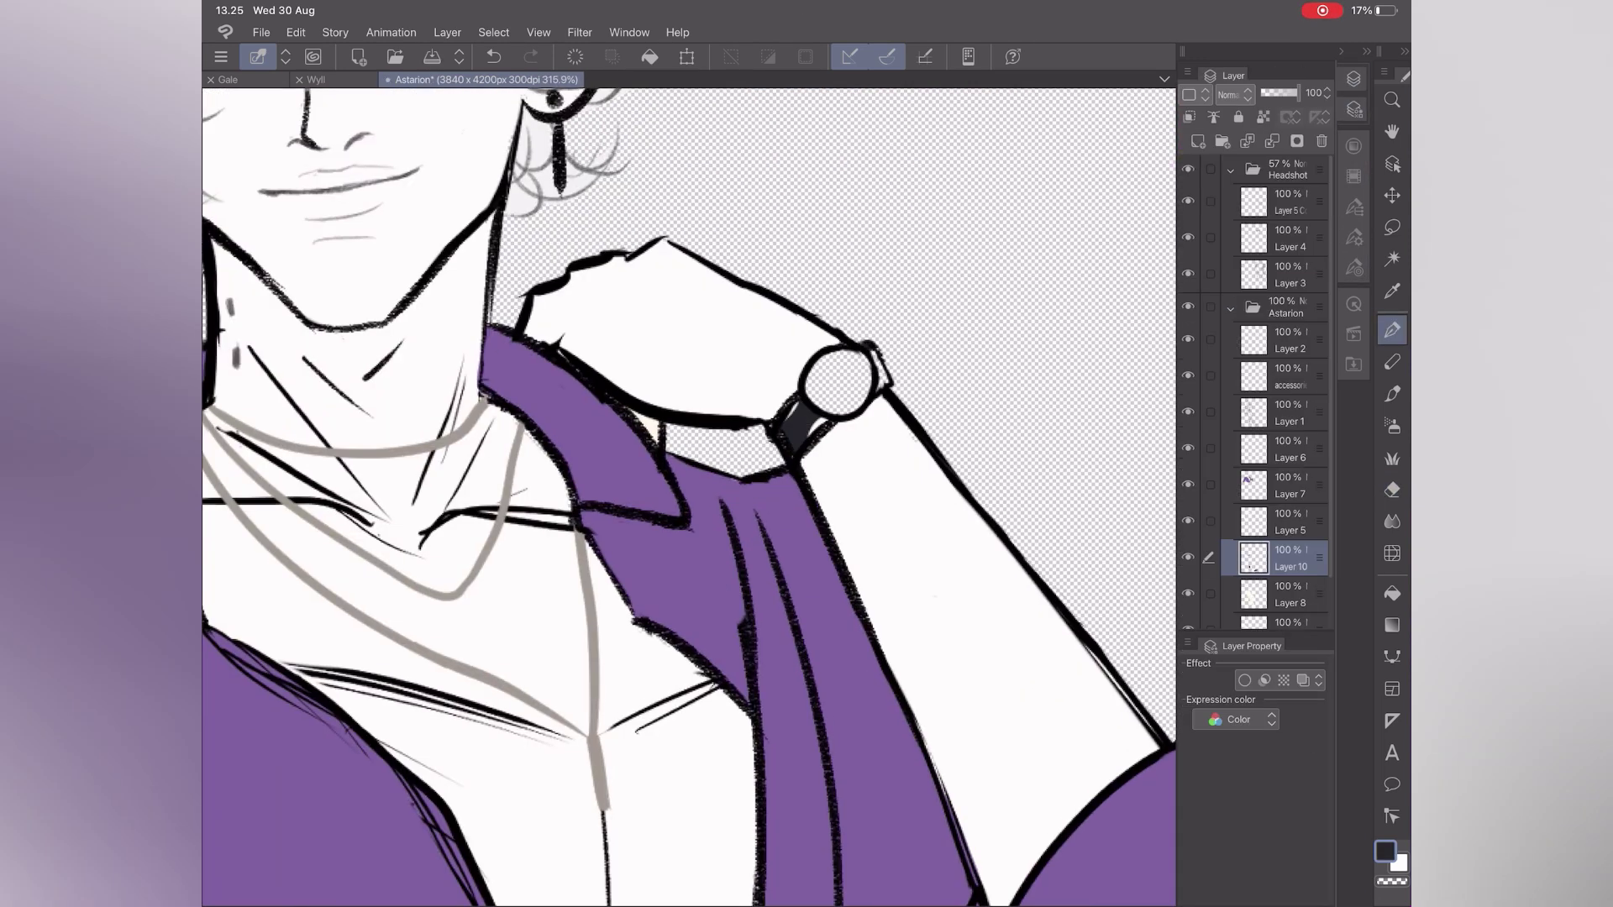
- Select Layer 5 and switch to the eraser
click(1285, 521)
key(e)
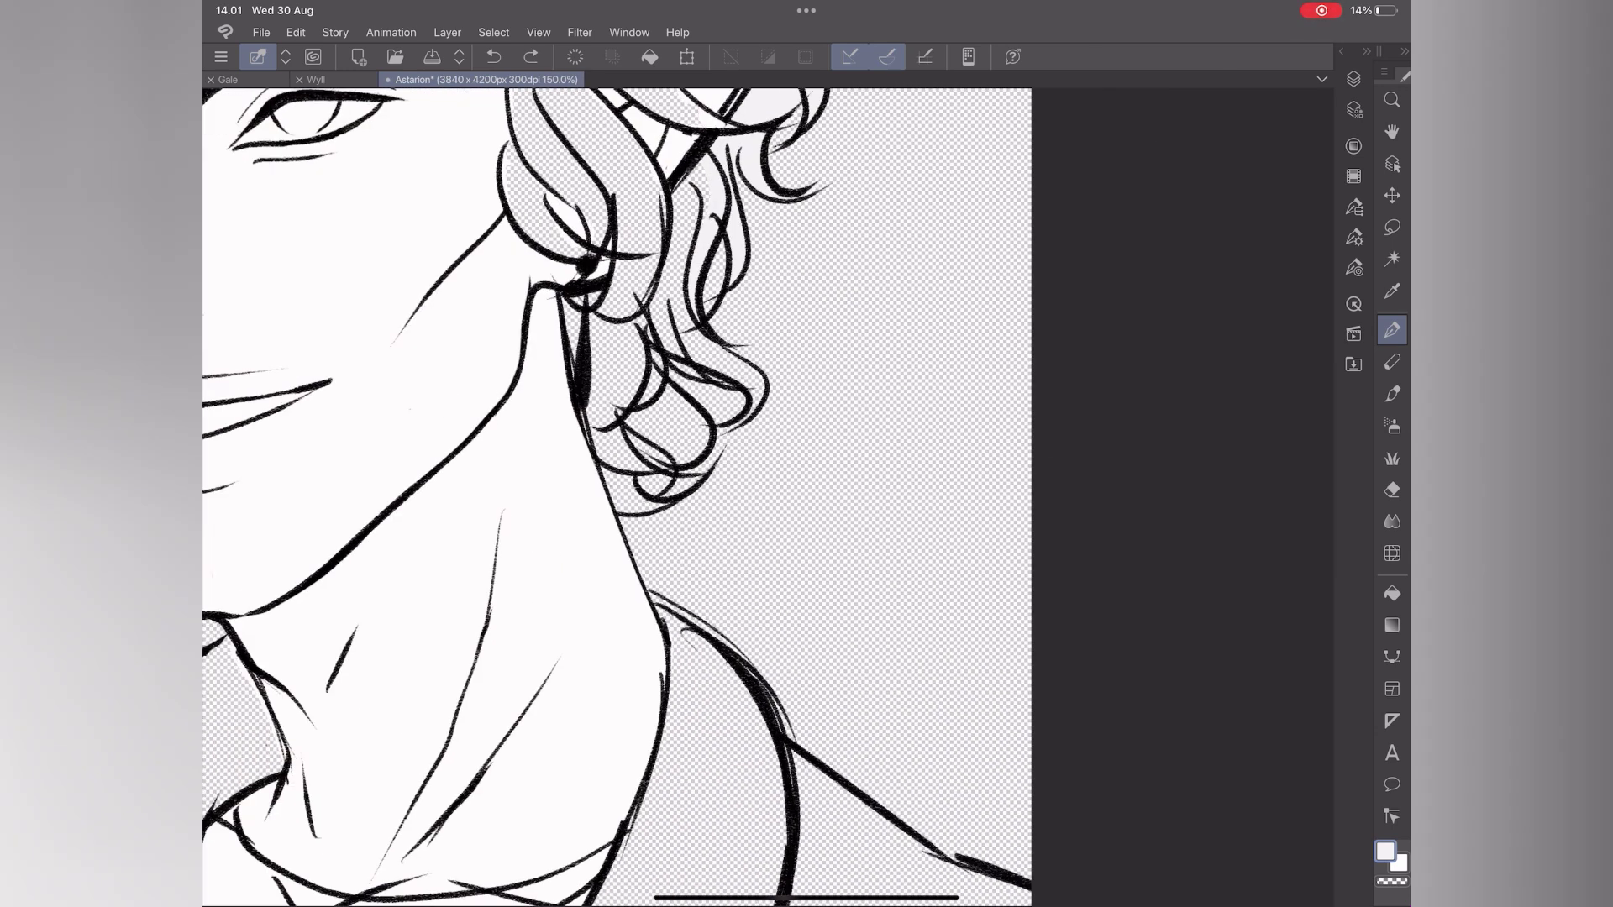
- Paint the headshot's lower hair curls beside the neck in a pale colour with the pen
drag(655, 294, 676, 441)
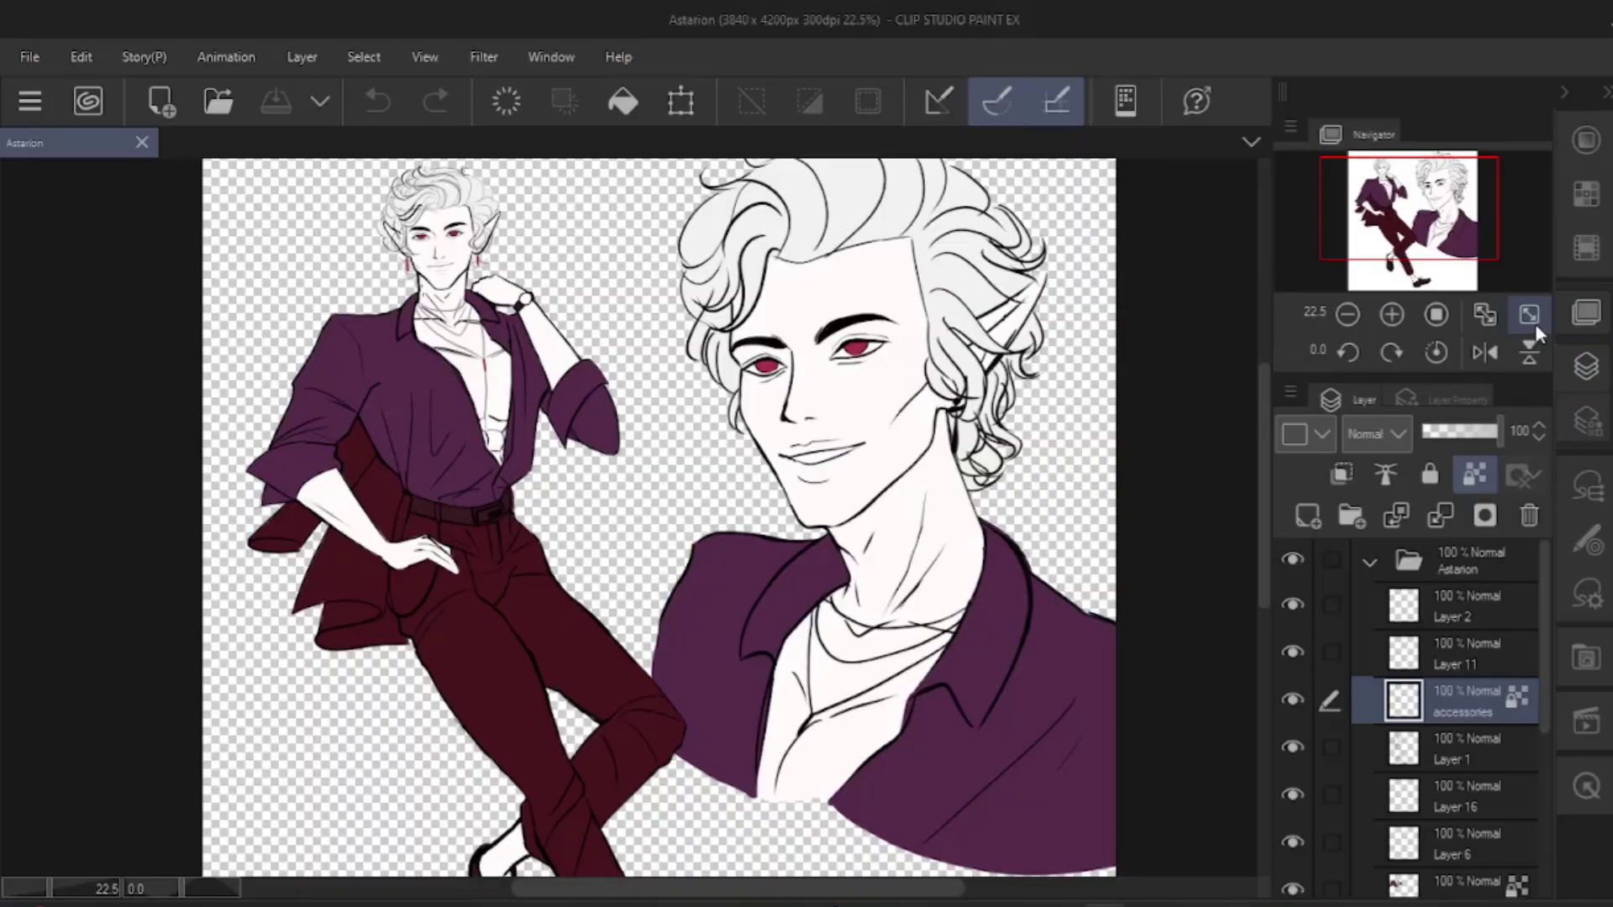
- Add a layer named "skin shading" below Layer 15 in the Headshot group
scroll(1548, 660, up, 2)
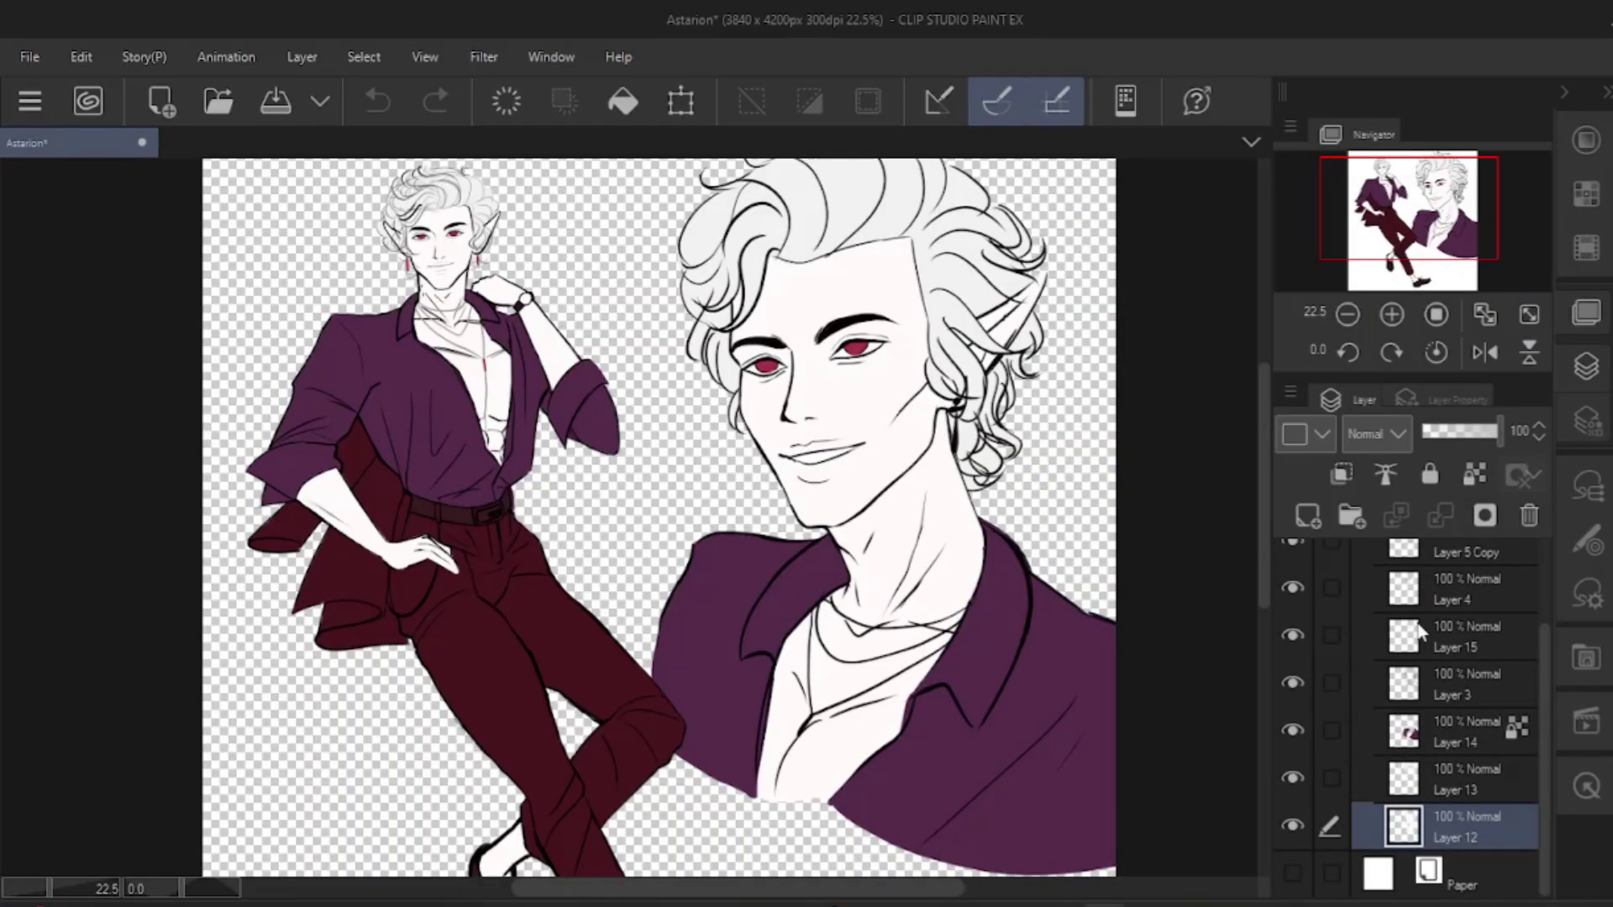
scroll(1439, 582, down, 3)
key(ctrl+shift+n)
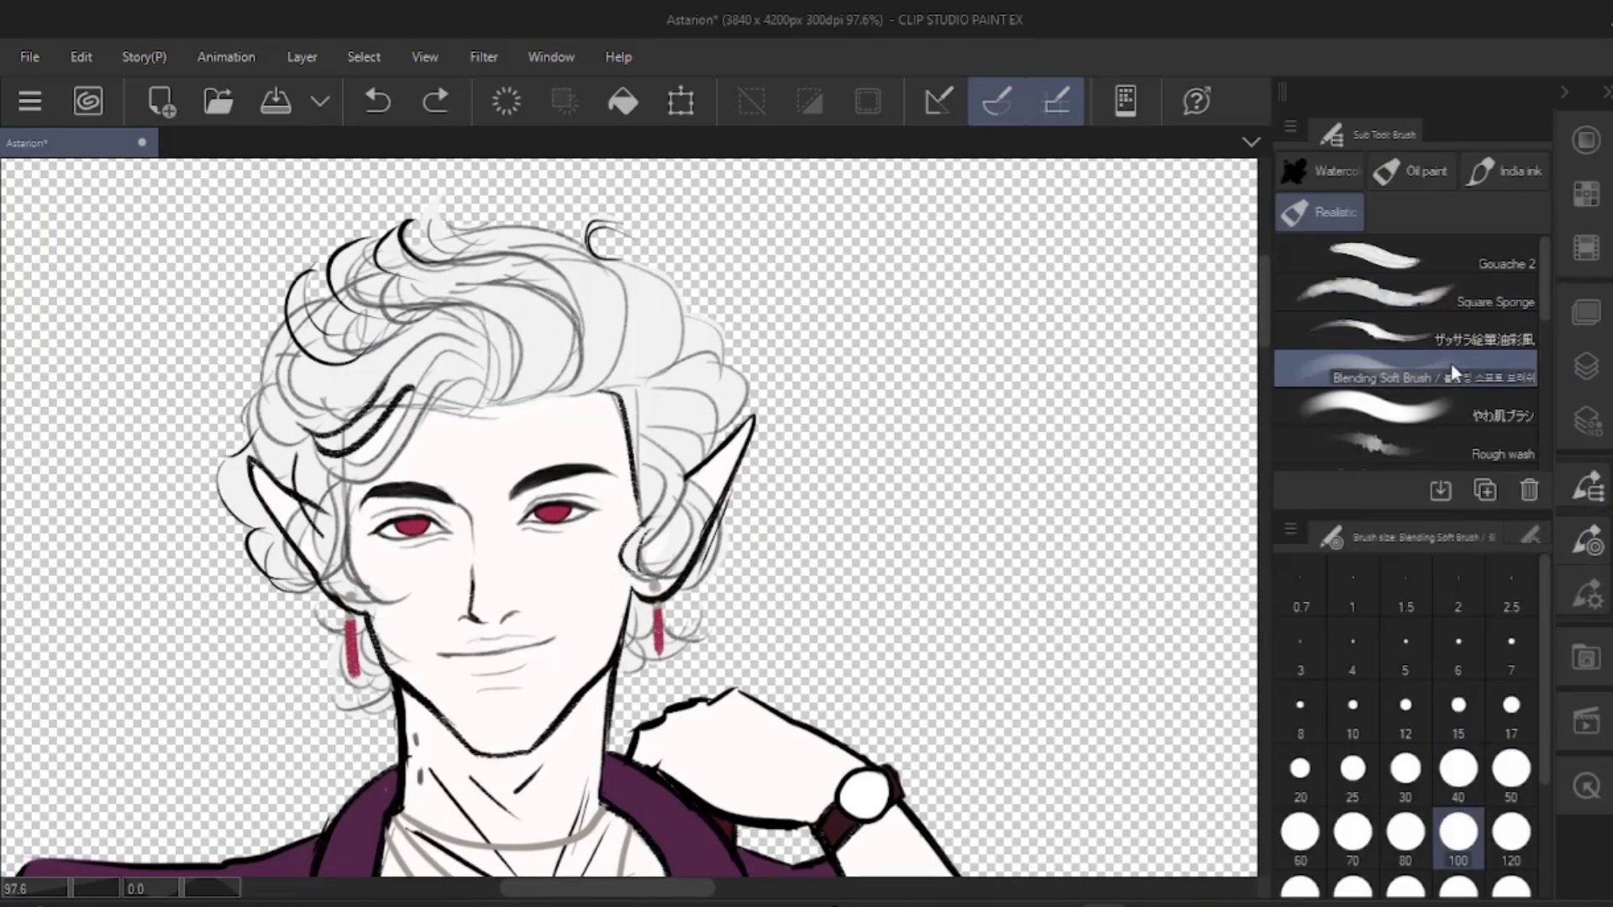
- Choose a soft brush, collapse the Headshot group and select Layer 1 in the Astarion group
click(1428, 406)
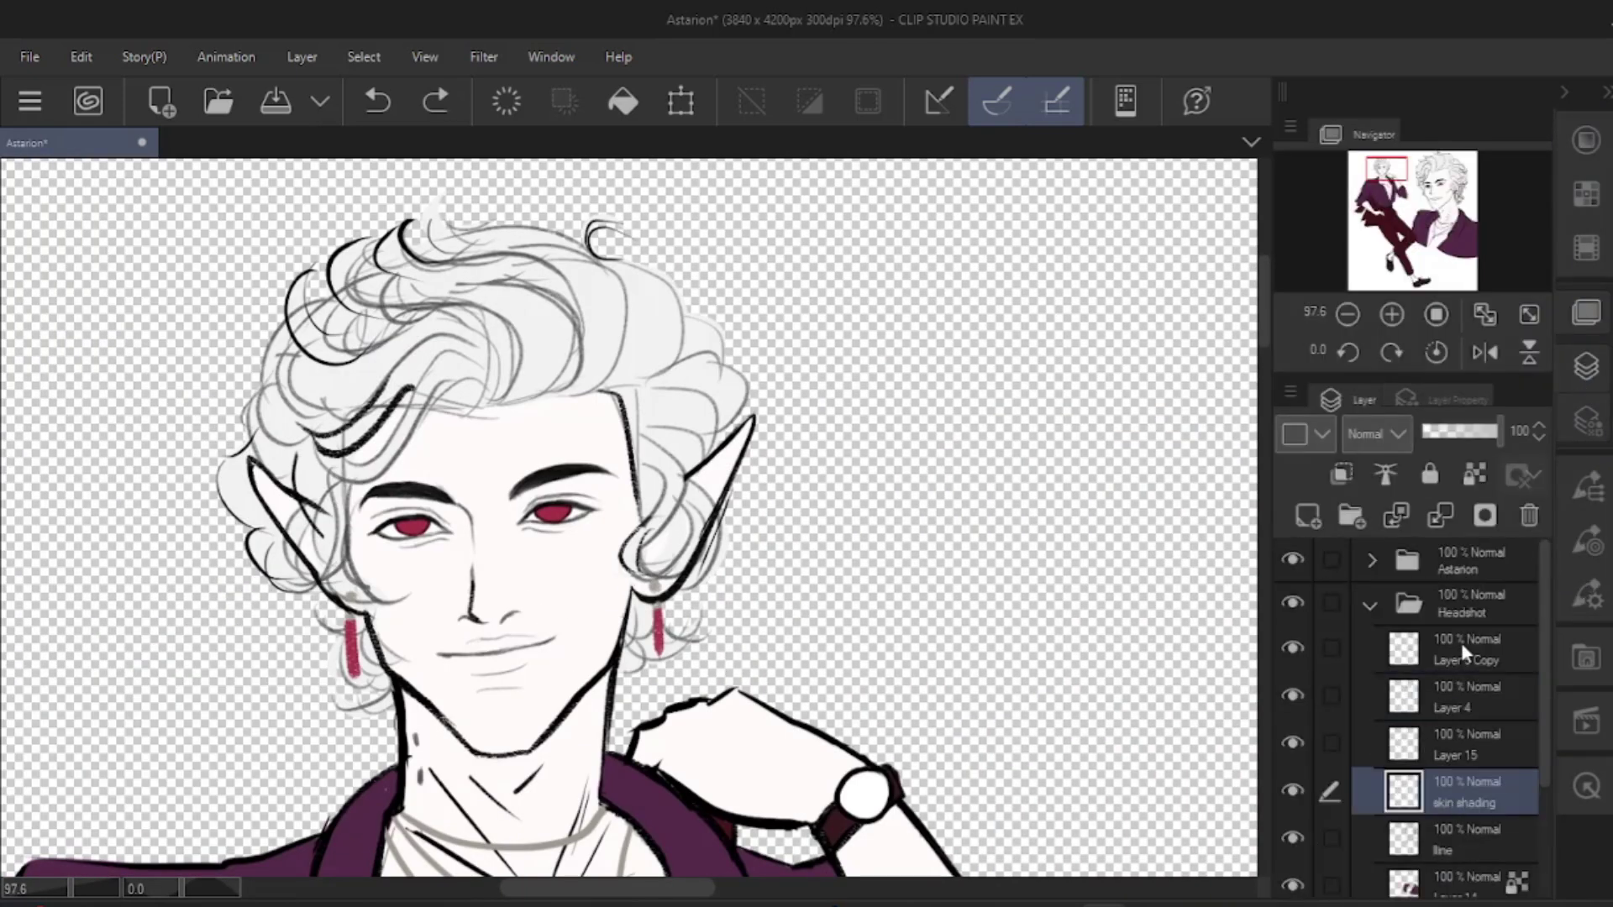
click(1371, 605)
click(1372, 561)
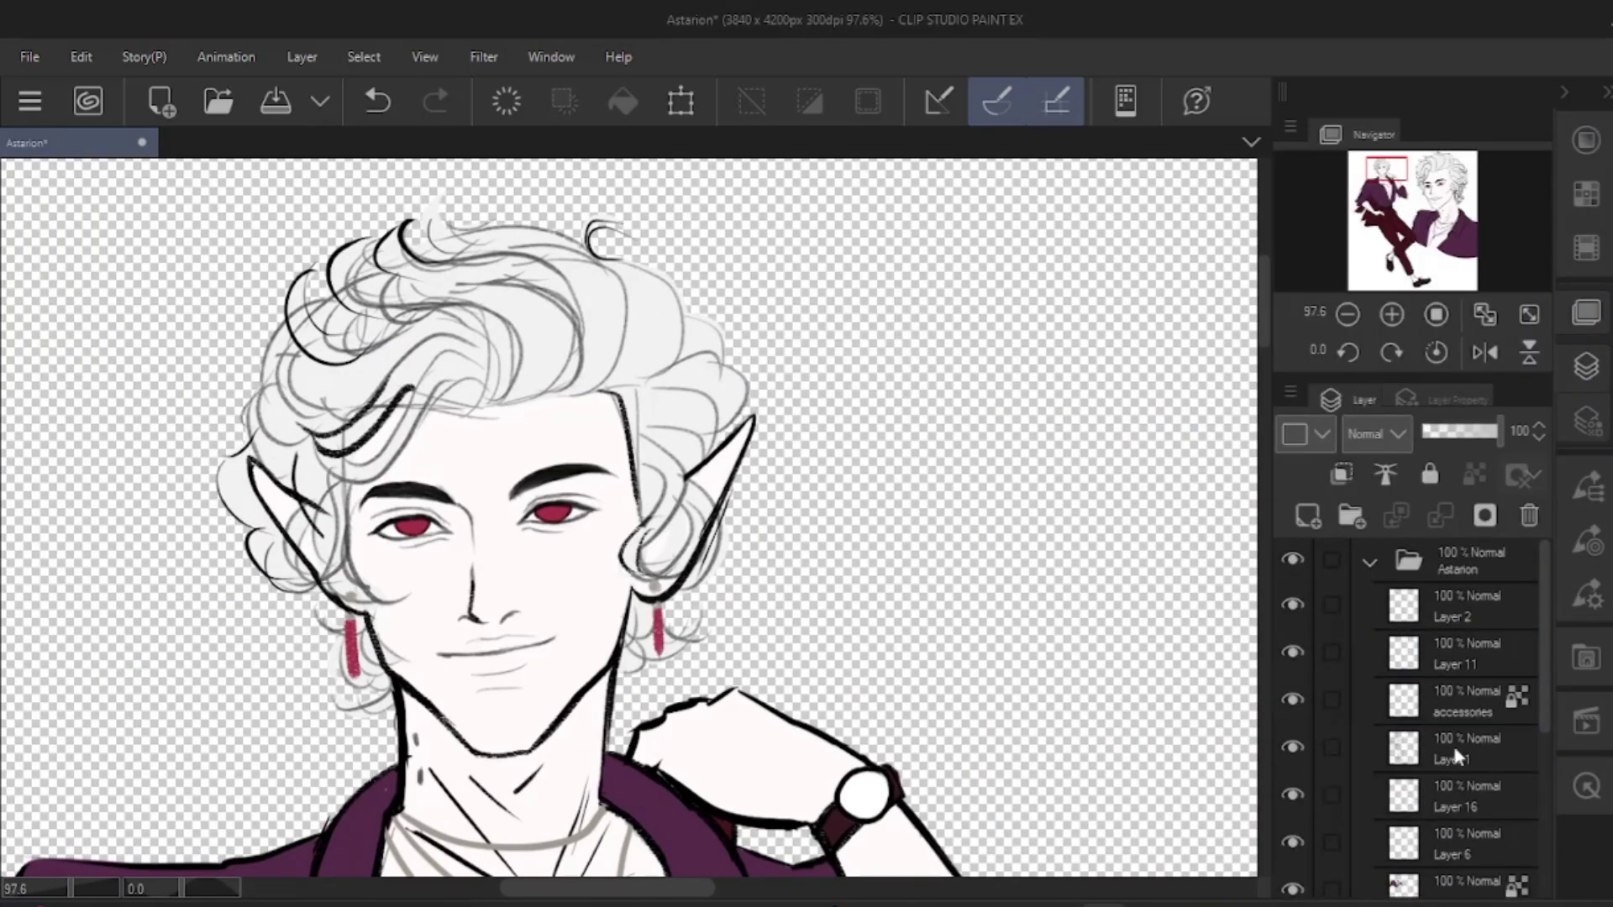
click(1454, 749)
click(1564, 92)
- Brush soft lavender shading onto the full-body figure's cheeks, forehead sides, nose, lower lip and chin
mouse_move(785, 546)
mouse_down()
mouse_move(882, 540)
mouse_move(838, 565)
mouse_move(842, 630)
mouse_up()
drag(615, 580, 645, 655)
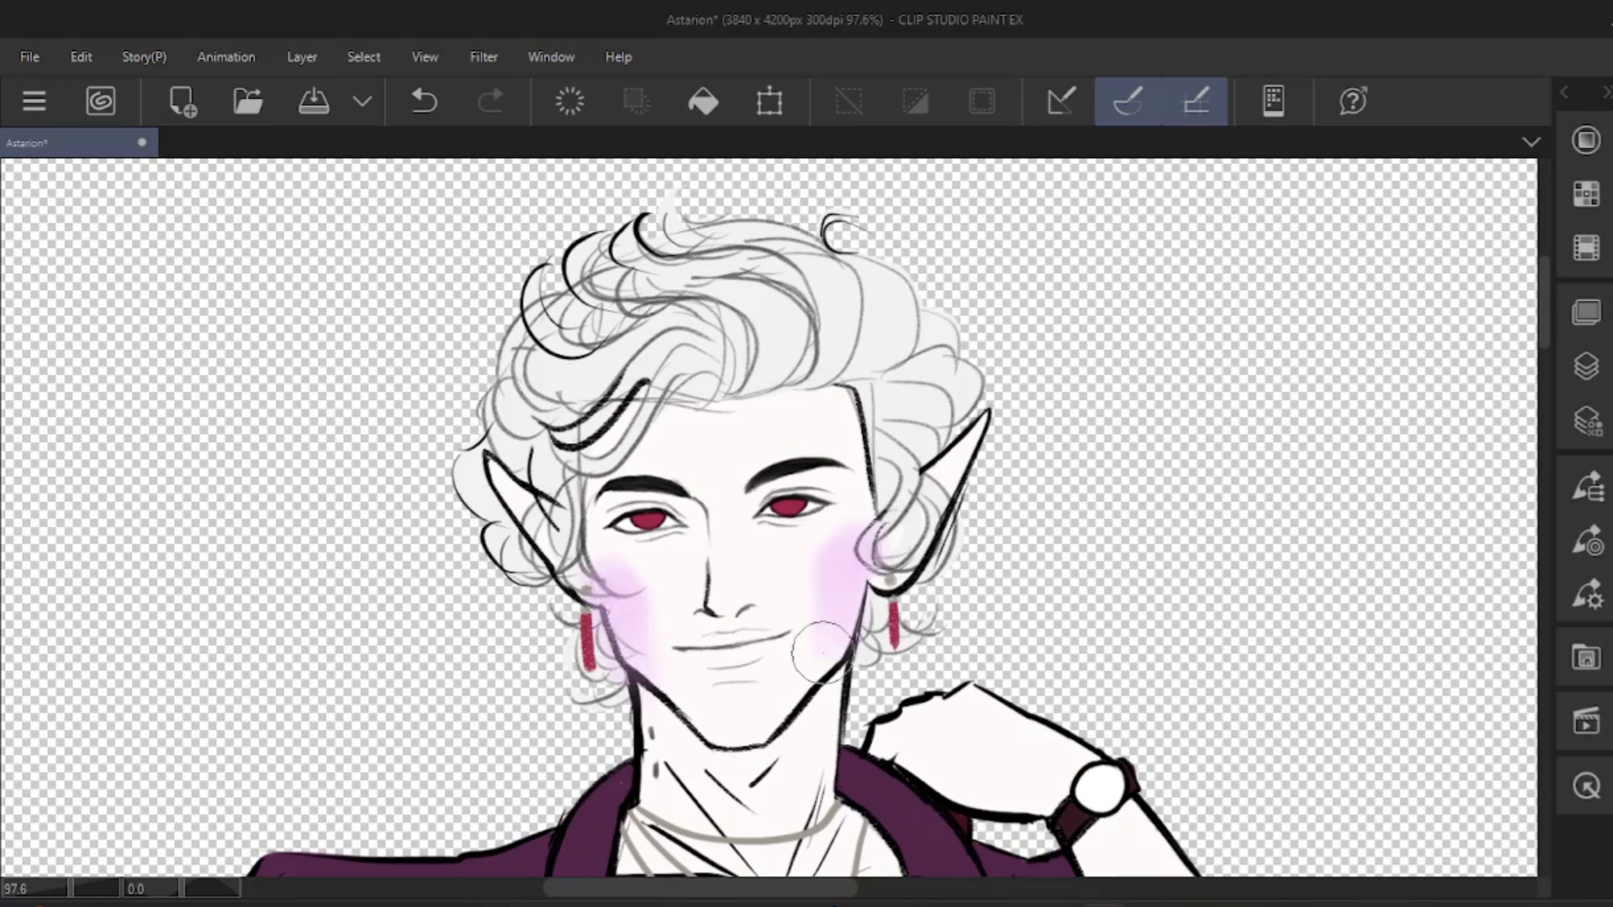
scroll(1000, 336, up, 1)
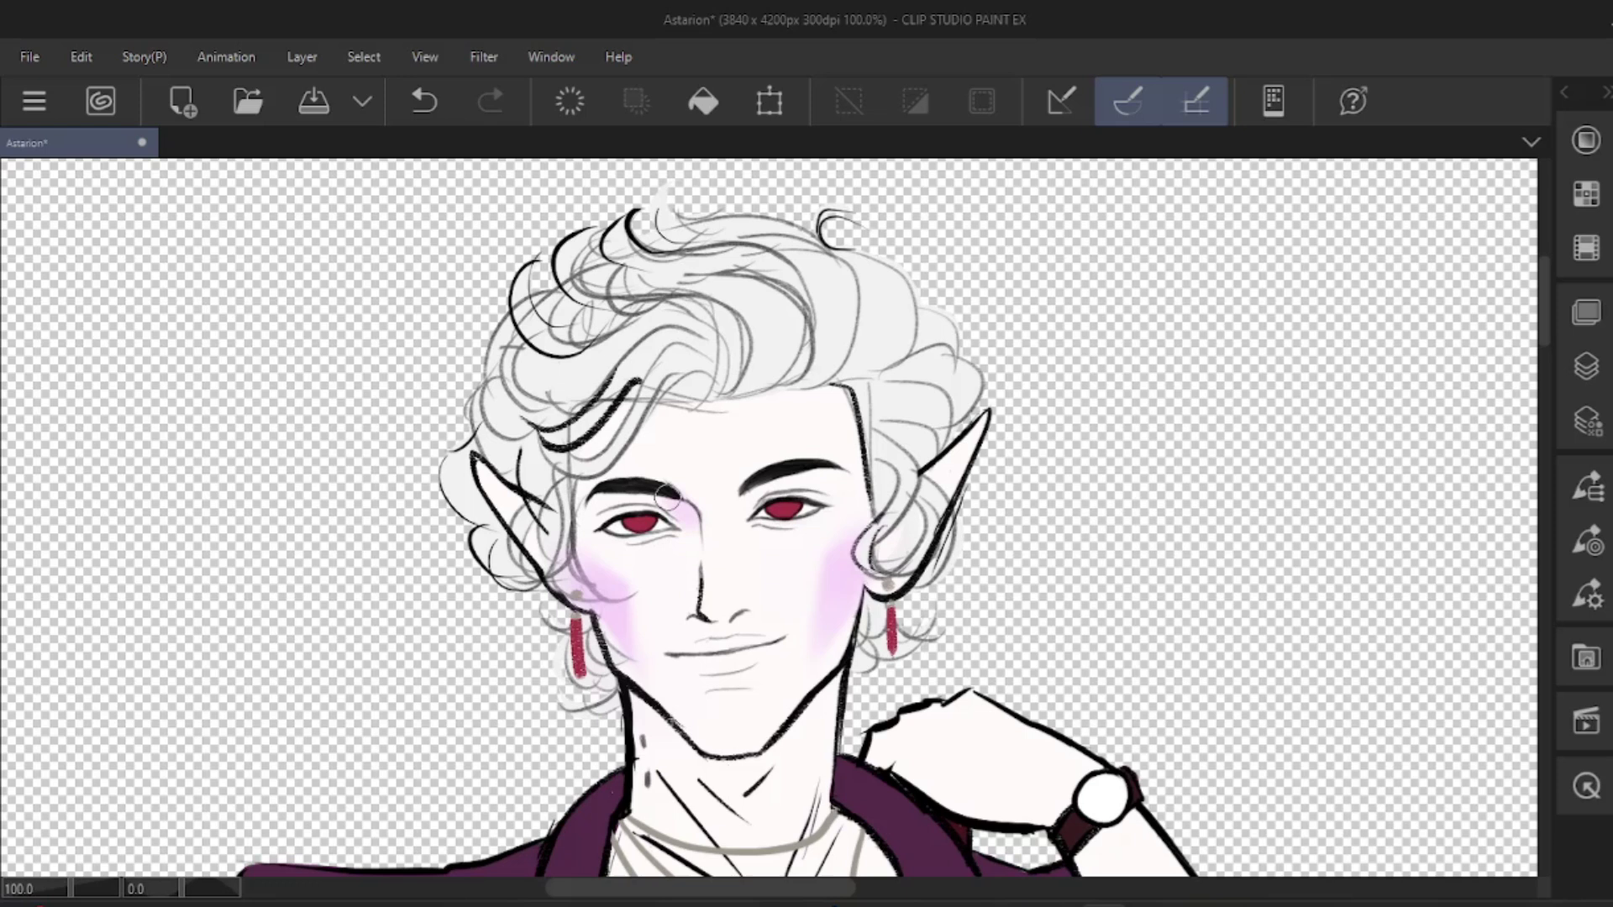
drag(843, 407, 859, 491)
mouse_move(597, 403)
mouse_down()
mouse_move(582, 495)
mouse_move(598, 474)
mouse_up()
drag(818, 378, 824, 429)
drag(622, 403, 607, 441)
key(ctrl+z)
mouse_move(718, 682)
mouse_down()
mouse_move(706, 576)
mouse_move(756, 576)
mouse_up()
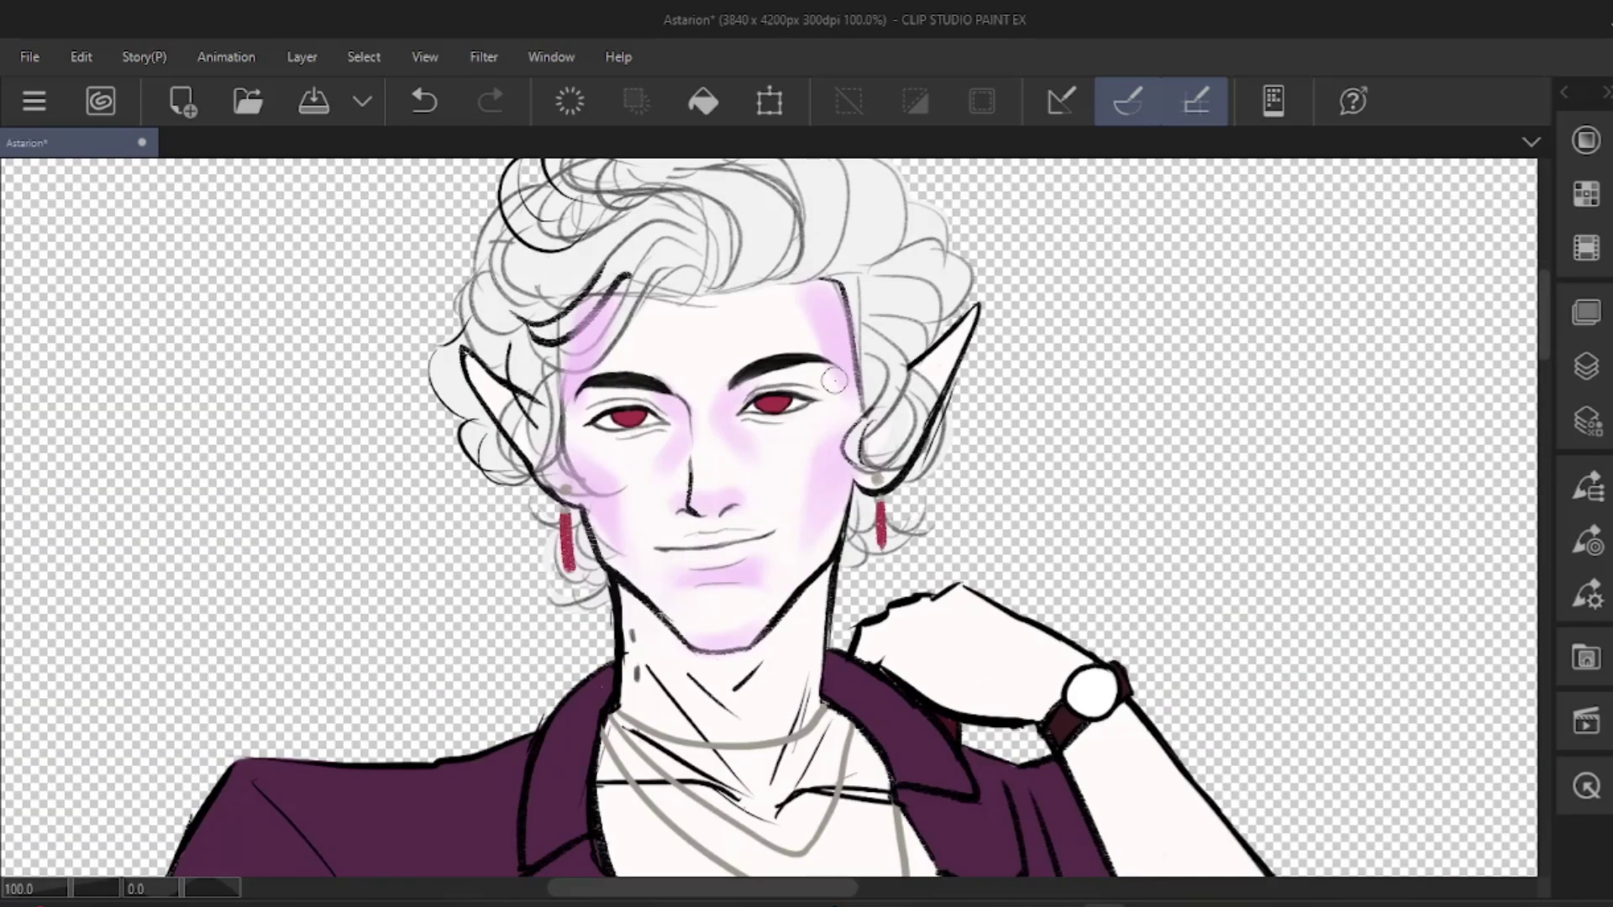
- Add lavender shading inside both pointed ears and around the bridge of the nose
drag(949, 360, 884, 445)
drag(539, 455, 497, 398)
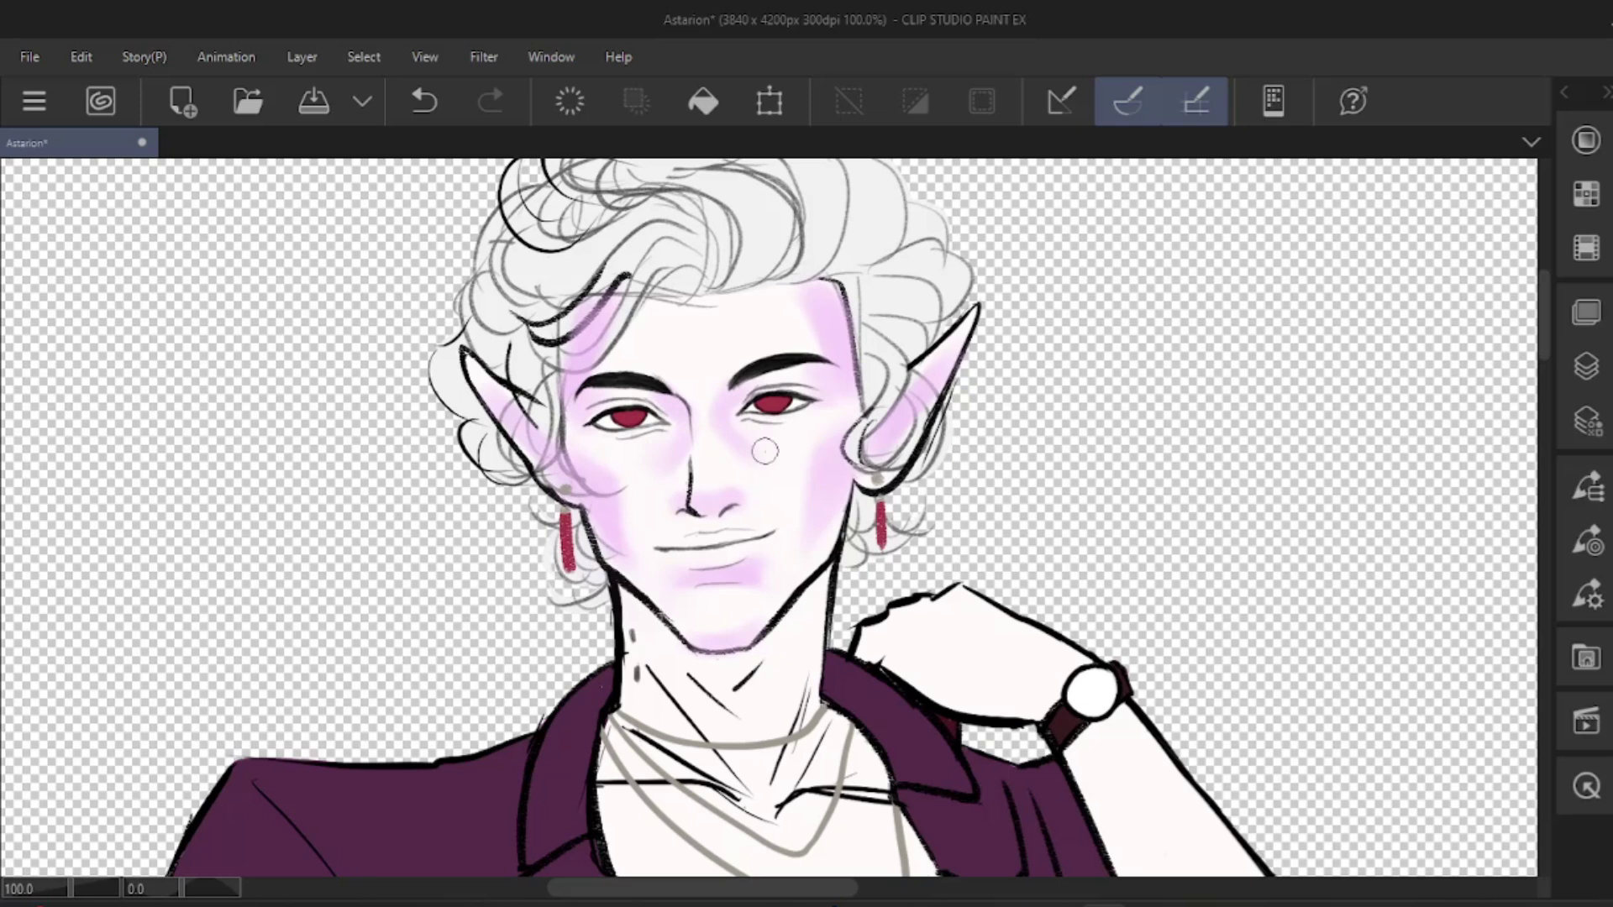
drag(704, 389, 672, 392)
scroll(756, 375, down, 2)
scroll(751, 375, up, 2)
key(p)
scroll(713, 524, down, 3)
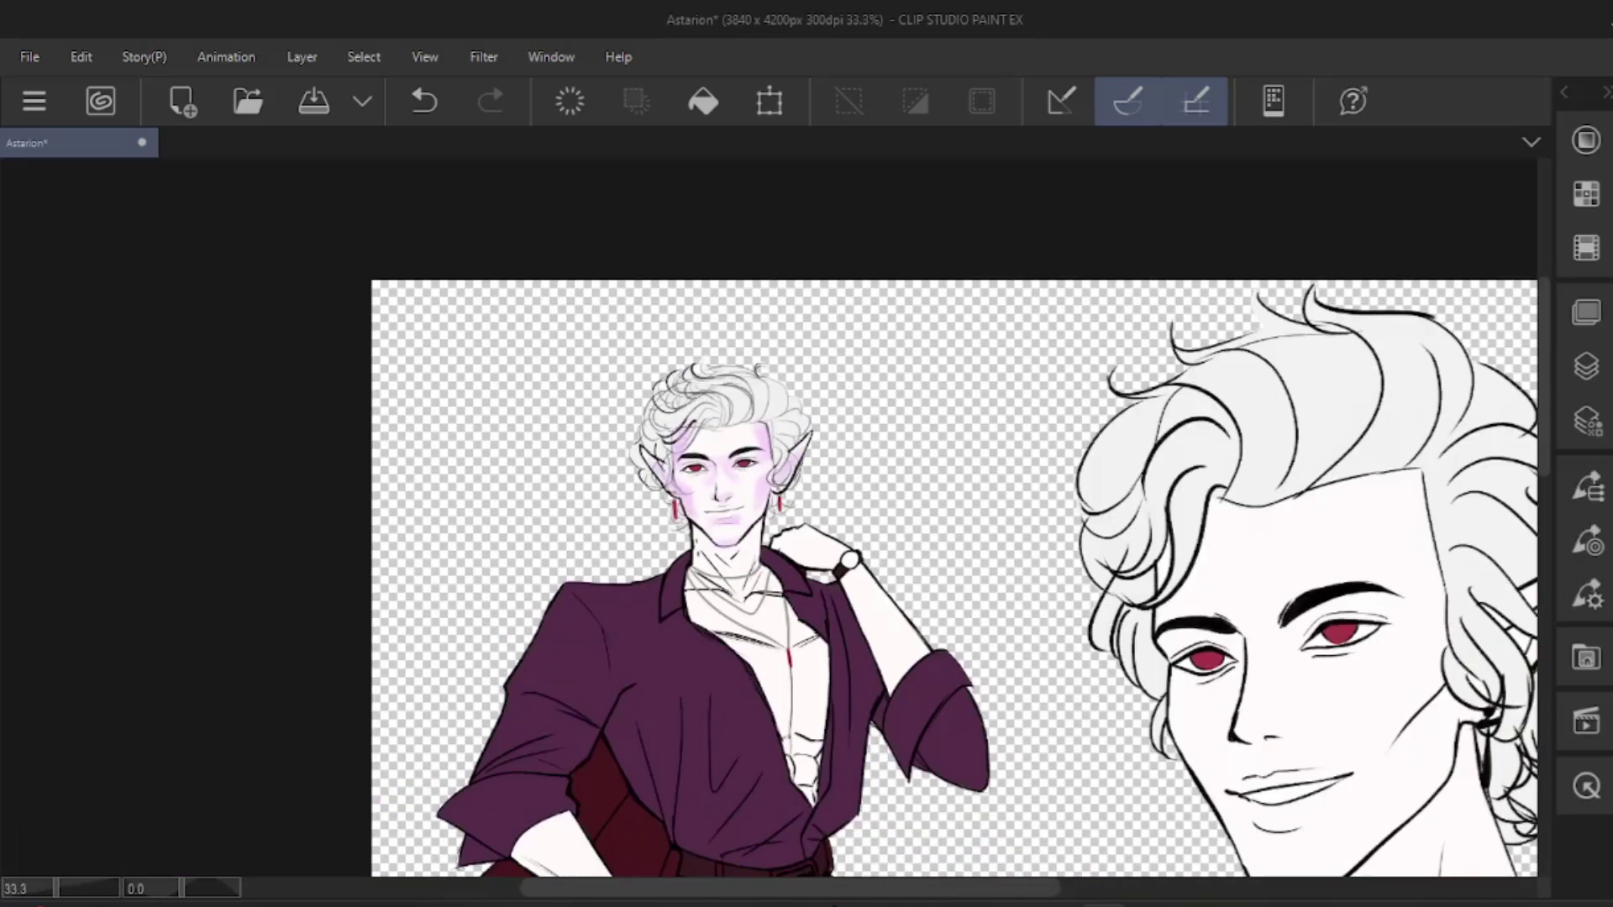
- Undo the last stroke and shade the neck and collarbones in soft lavender
scroll(728, 556, up, 3)
key(ctrl+z)
mouse_move(647, 607)
mouse_down()
mouse_move(714, 620)
mouse_move(702, 630)
mouse_move(765, 546)
mouse_move(622, 504)
mouse_move(703, 692)
mouse_move(554, 672)
mouse_move(777, 622)
mouse_move(781, 588)
mouse_up()
scroll(701, 588, down, 2)
scroll(706, 617, up, 2)
key(ctrl+0)
key(ctrl+alt+0)
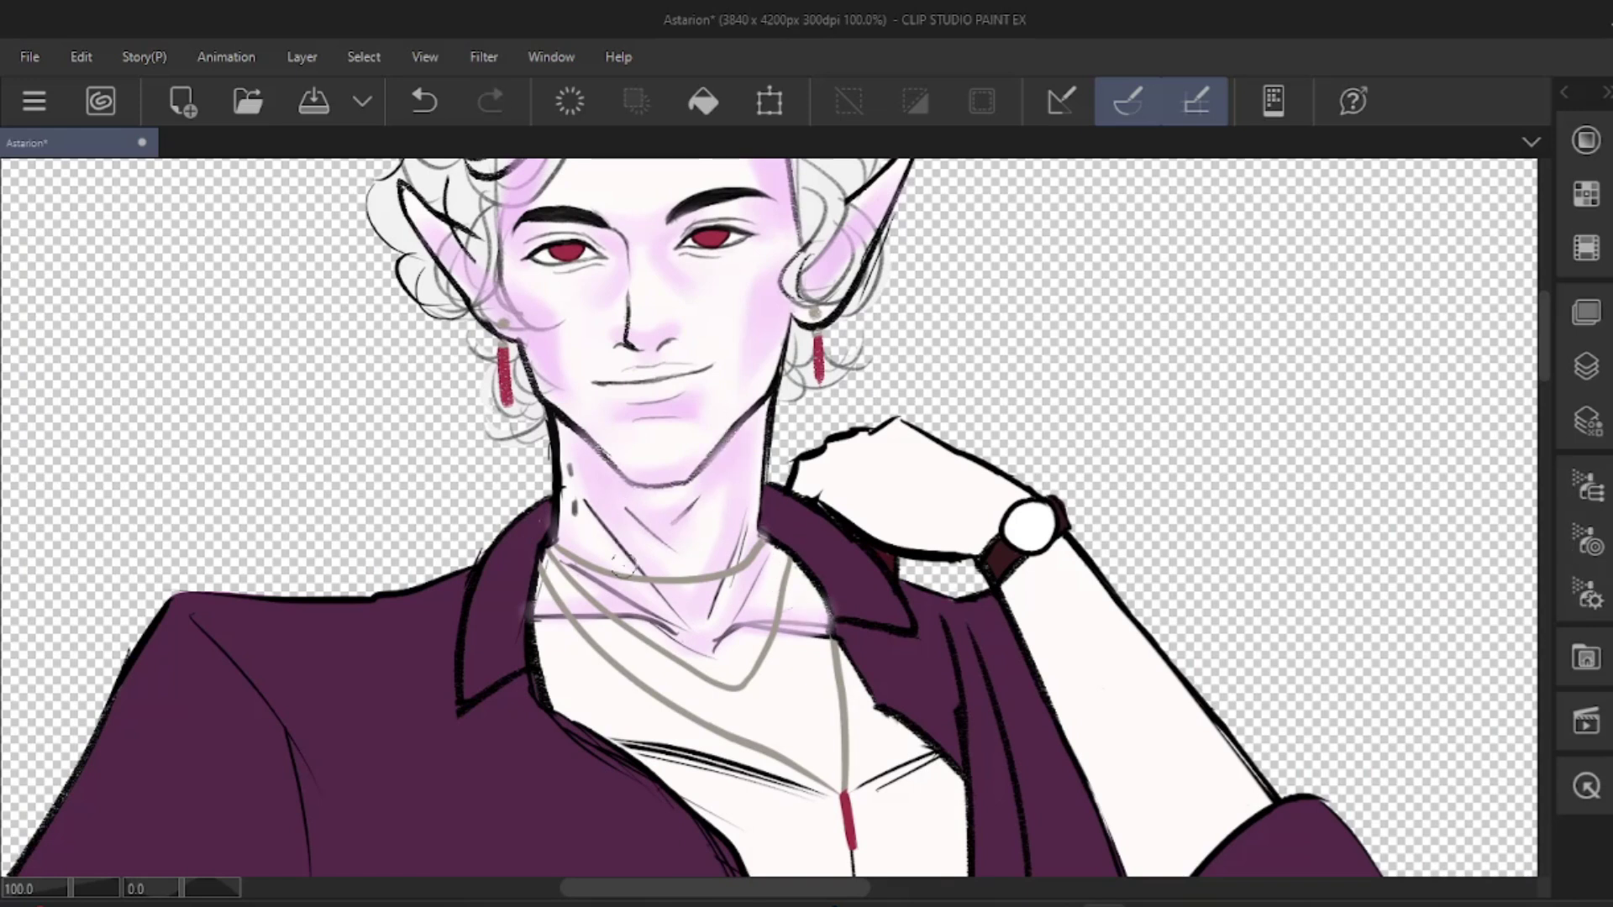
- Shade the chest along the pectoral lines and sternum in lavender and erase the overflow at the shirt's edge
scroll(781, 435, down, 3)
scroll(781, 434, up, 3)
click(1587, 194)
click(1586, 248)
click(1586, 247)
key(p)
scroll(685, 486, down, 2)
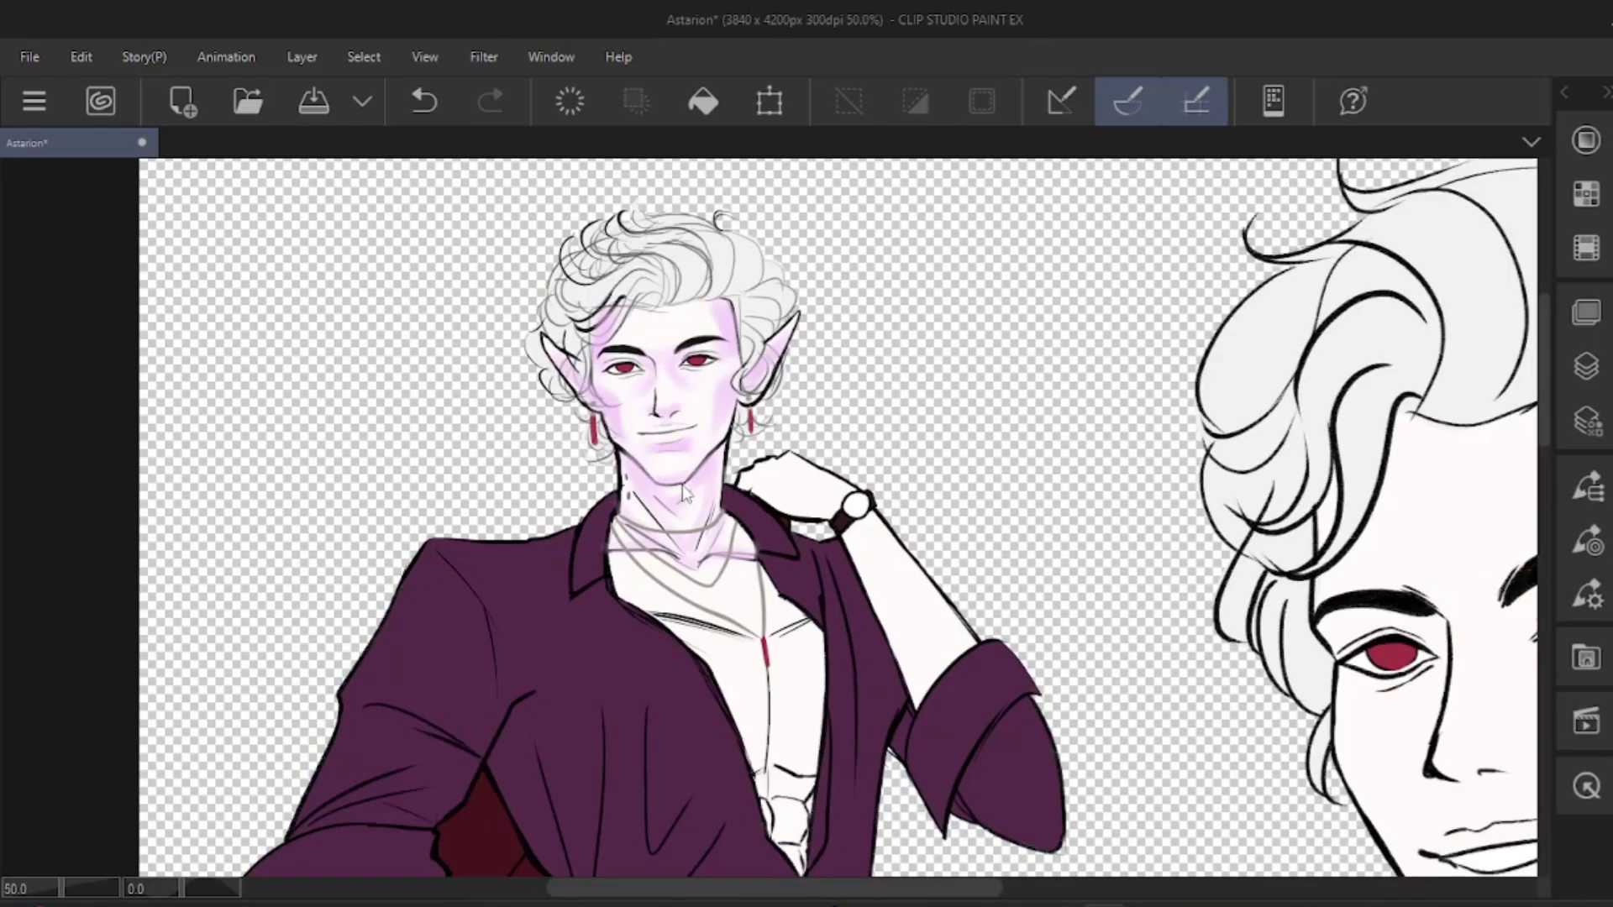
scroll(682, 492, up, 1)
drag(805, 706, 759, 544)
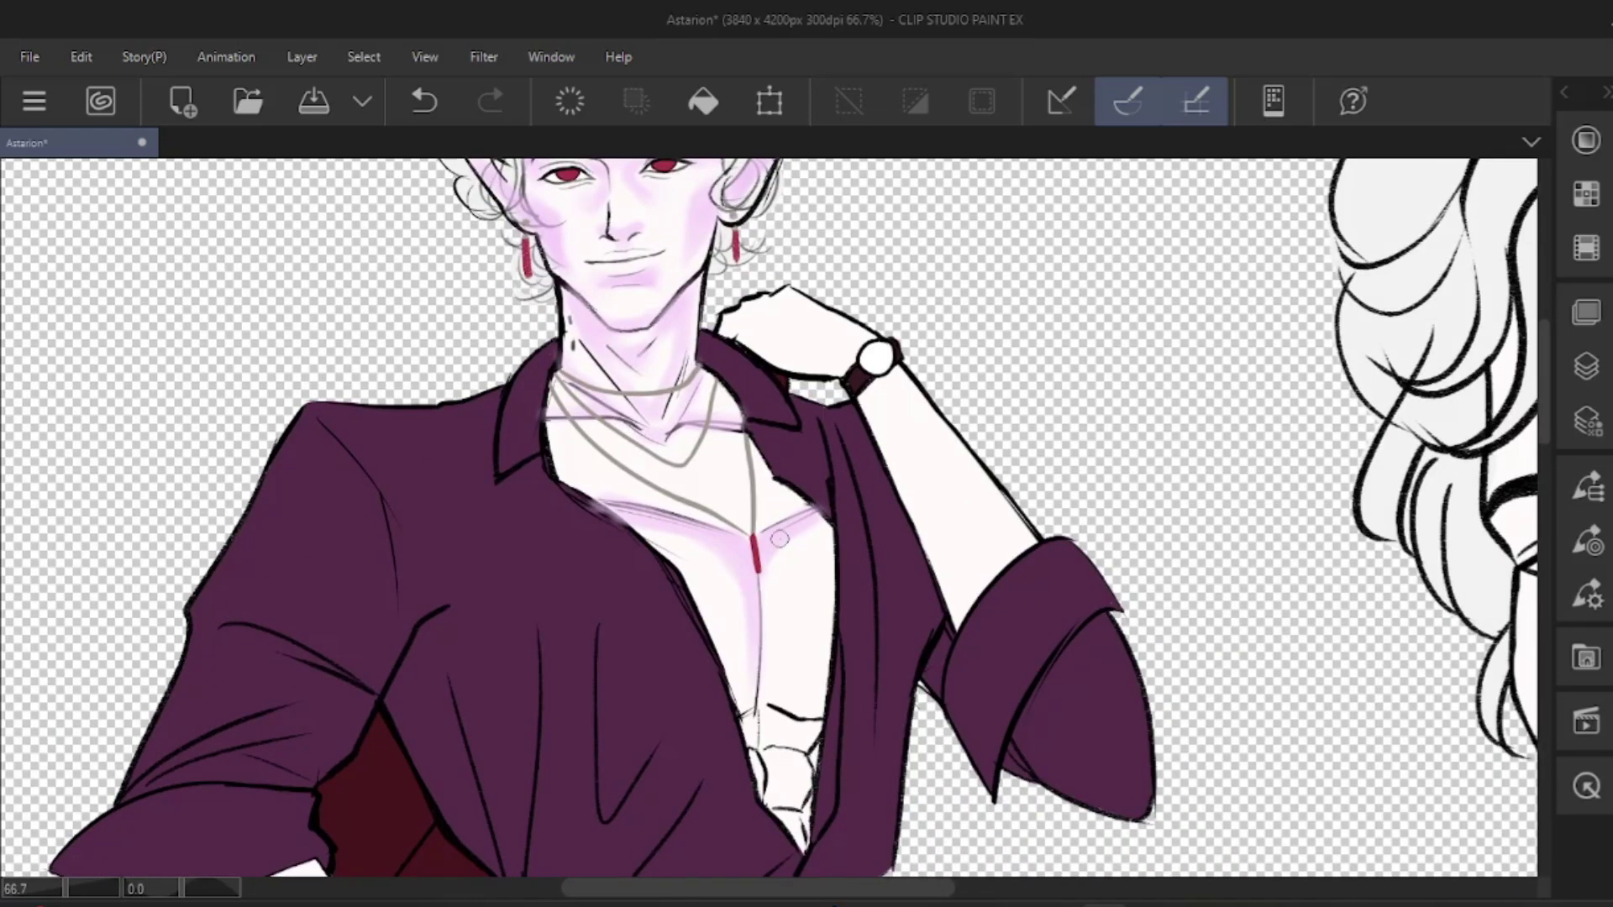
key(e)
drag(599, 512, 630, 534)
- Pick pinkish violet (RGB 243, 190, 249) and shade the lower chest and abdominal muscles
click(1586, 247)
click(1586, 194)
click(1586, 247)
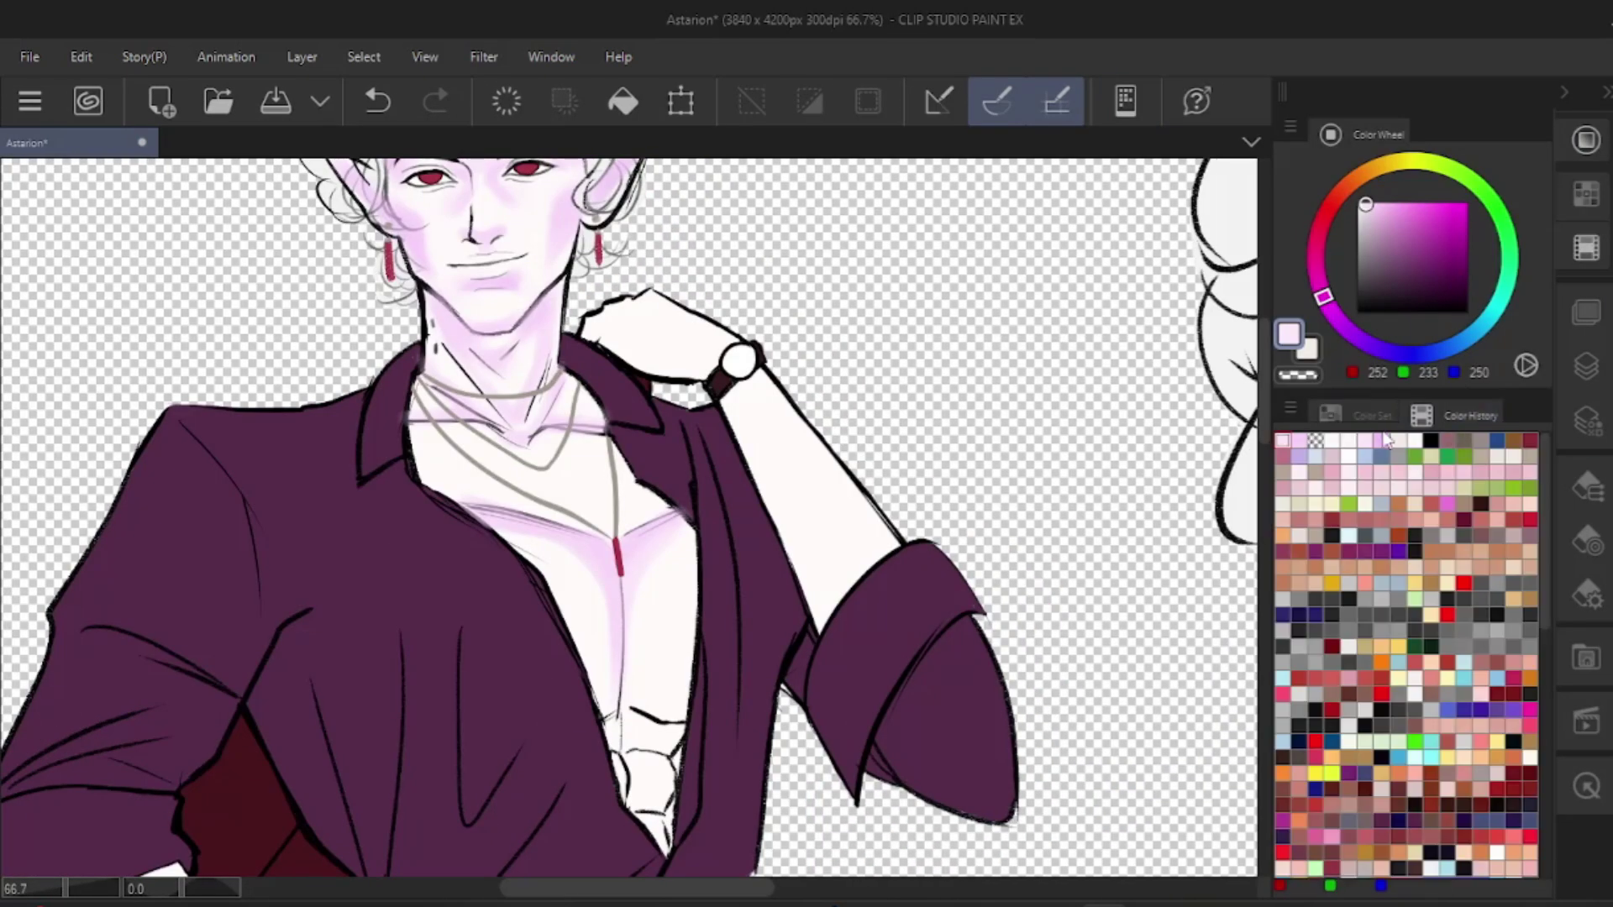
drag(630, 605, 729, 601)
drag(769, 704, 733, 686)
scroll(709, 685, down, 2)
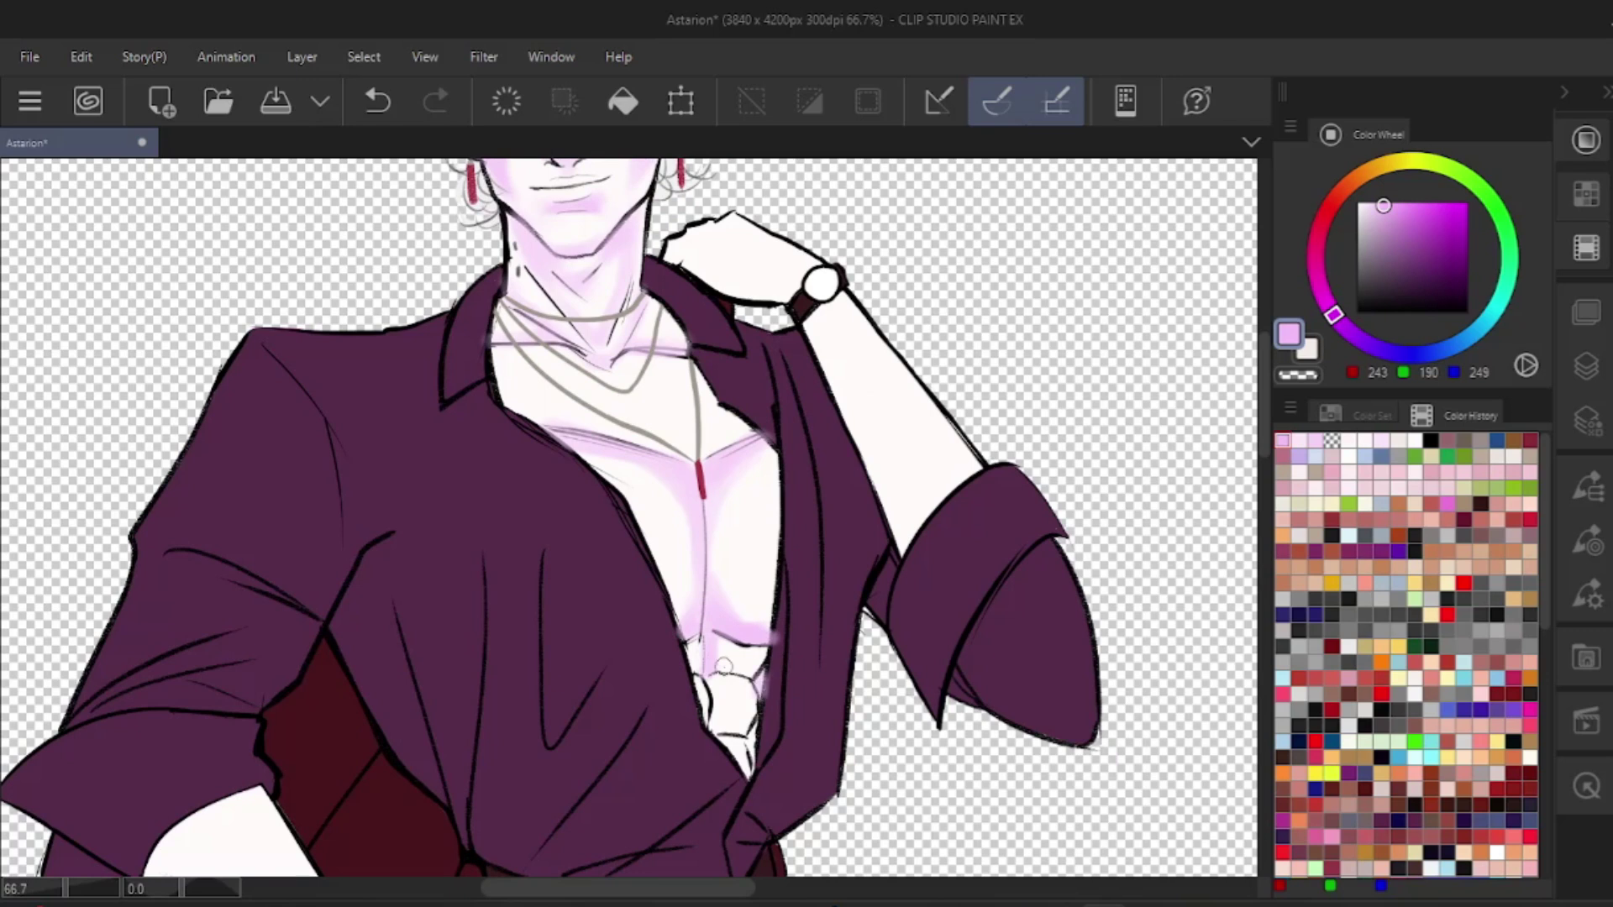
scroll(716, 696, down, 1)
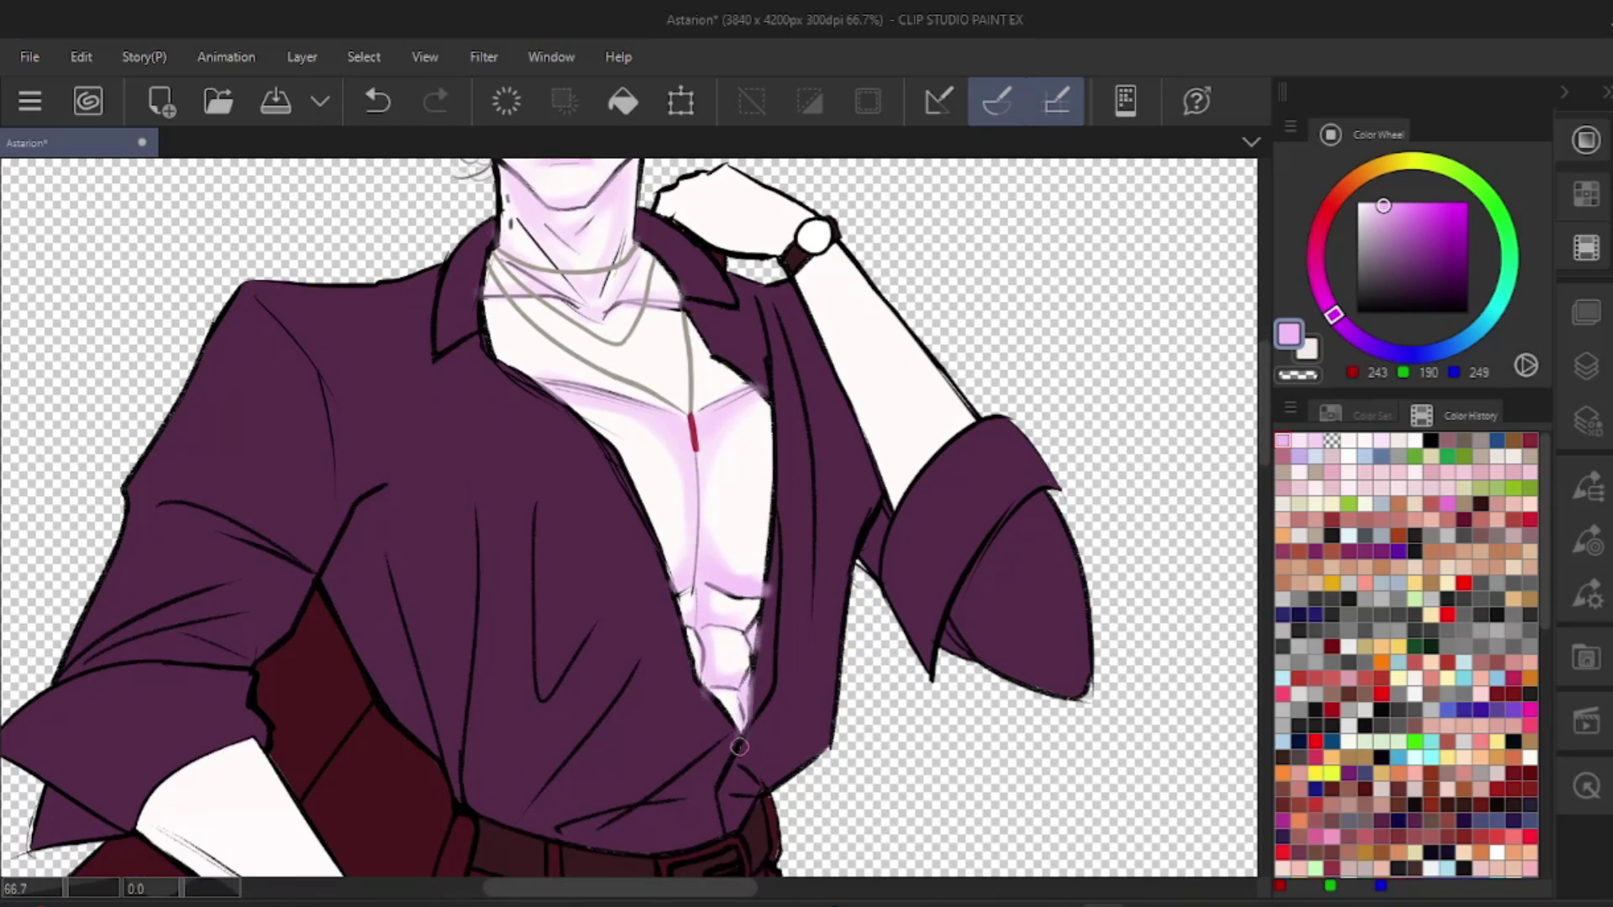
- Brush pinkish violet shading onto the raised forearm, the resting forearm and the hand on the hip
scroll(760, 664, up, 8)
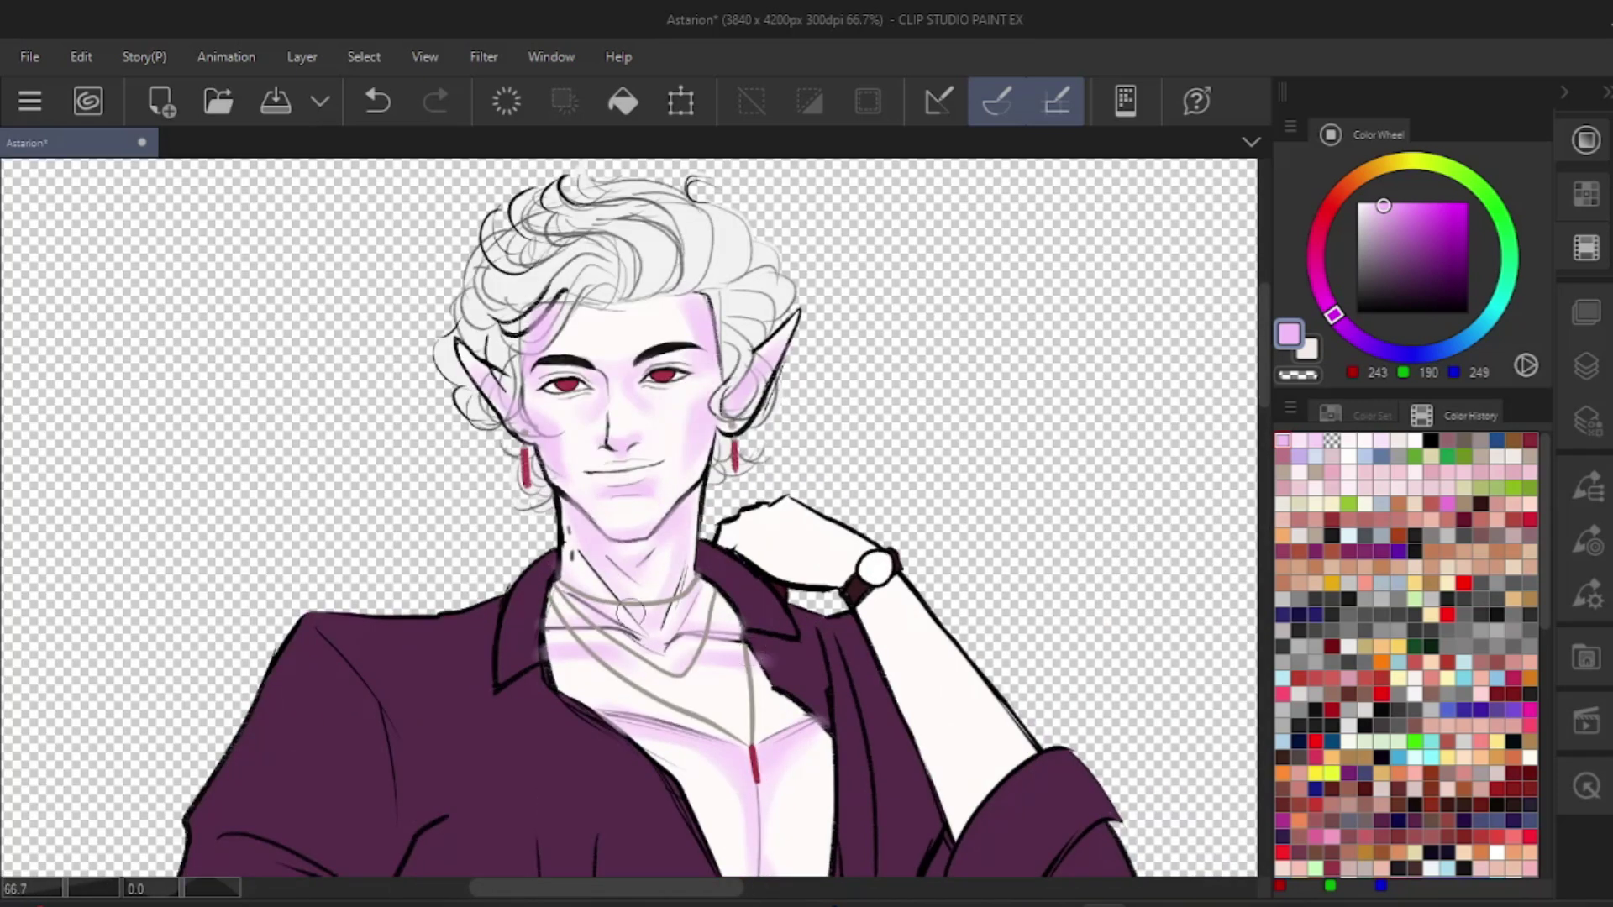
scroll(615, 501, down, 1)
drag(794, 483, 869, 626)
scroll(781, 580, down, 4)
mouse_move(383, 514)
mouse_down()
mouse_move(439, 573)
mouse_move(367, 517)
mouse_up()
mouse_move(555, 664)
mouse_down()
mouse_move(626, 664)
mouse_move(699, 696)
mouse_up()
key(p)
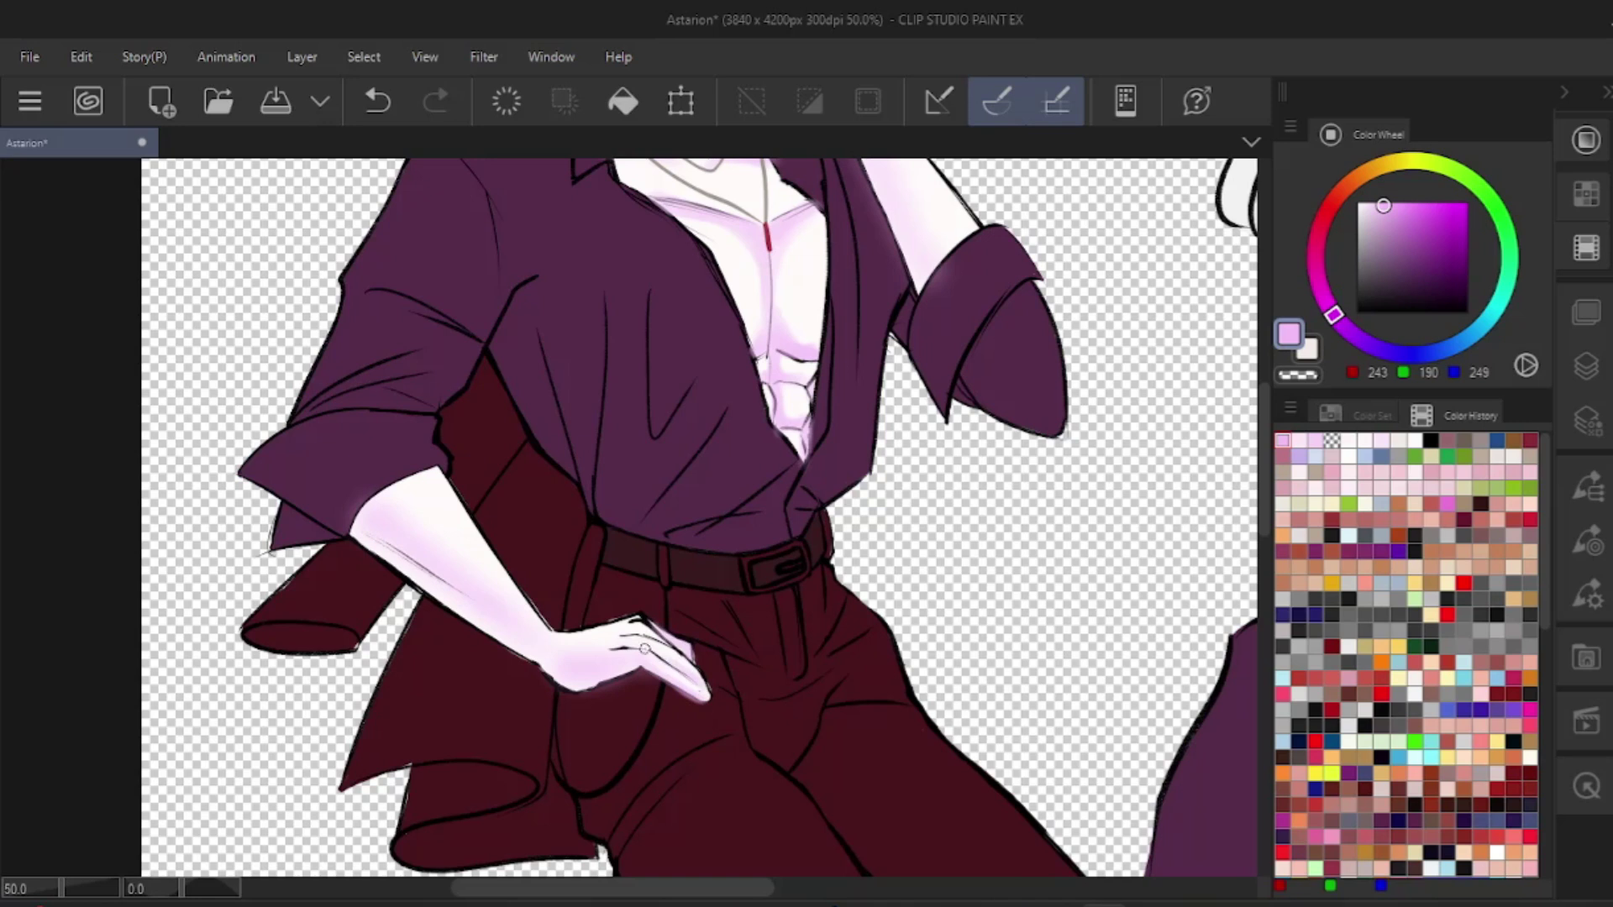
- Erase the skin shading that spills onto the shirt along the neckline and chest opening
drag(840, 210, 911, 602)
scroll(911, 601, down, 2)
key(e)
scroll(911, 601, up, 3)
drag(639, 598, 766, 630)
drag(799, 627, 852, 605)
drag(795, 672, 797, 732)
- Brush more shading beside the shirt opening and clear its overflow using the transparent colour
key(b)
mouse_move(879, 606)
mouse_down()
mouse_move(815, 726)
mouse_move(781, 708)
mouse_move(837, 747)
mouse_up()
scroll(738, 561, down, 1)
scroll(739, 605, down, 1)
scroll(739, 605, up, 1)
key(c)
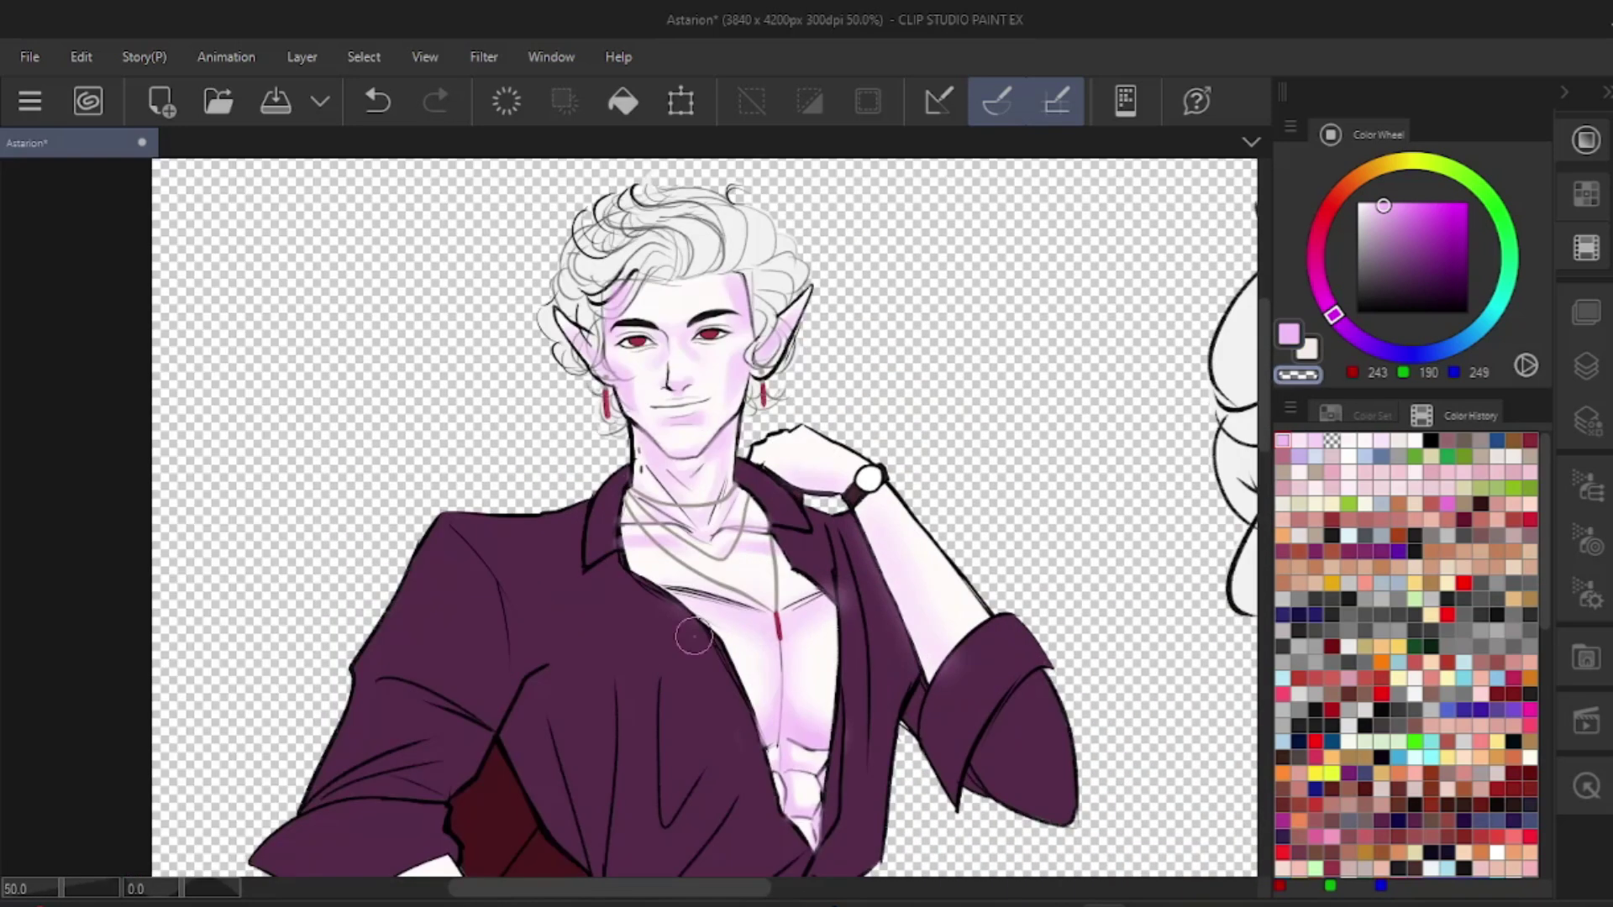
scroll(802, 554, down, 3)
scroll(803, 555, up, 3)
scroll(802, 555, down, 3)
scroll(789, 588, up, 4)
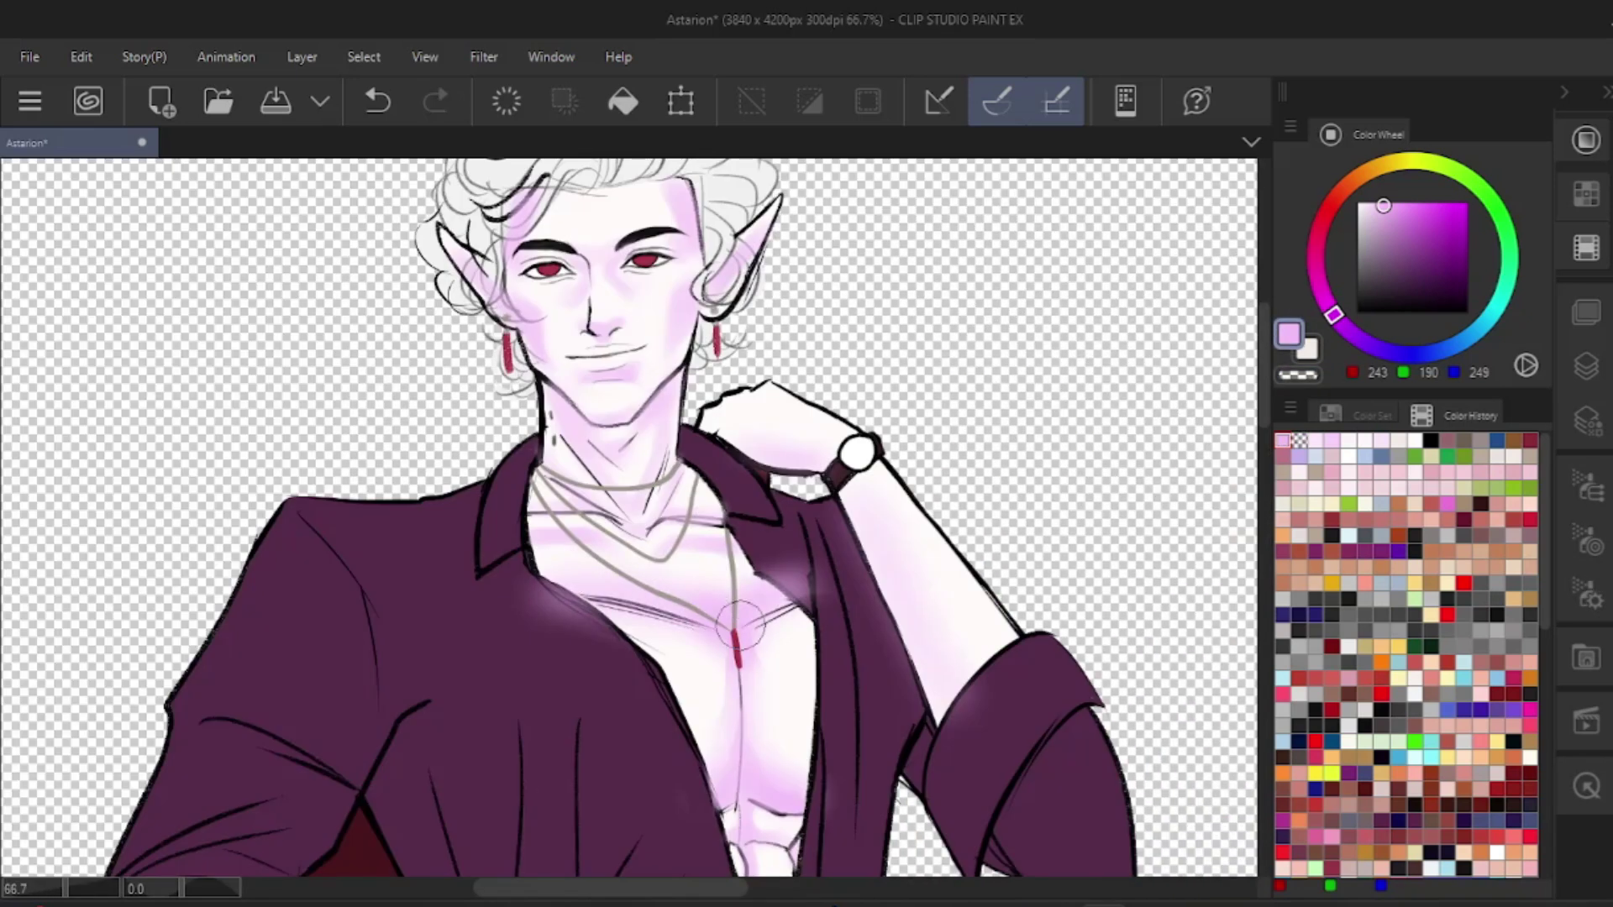
- Save the Astarion artwork
key(ctrl+s)
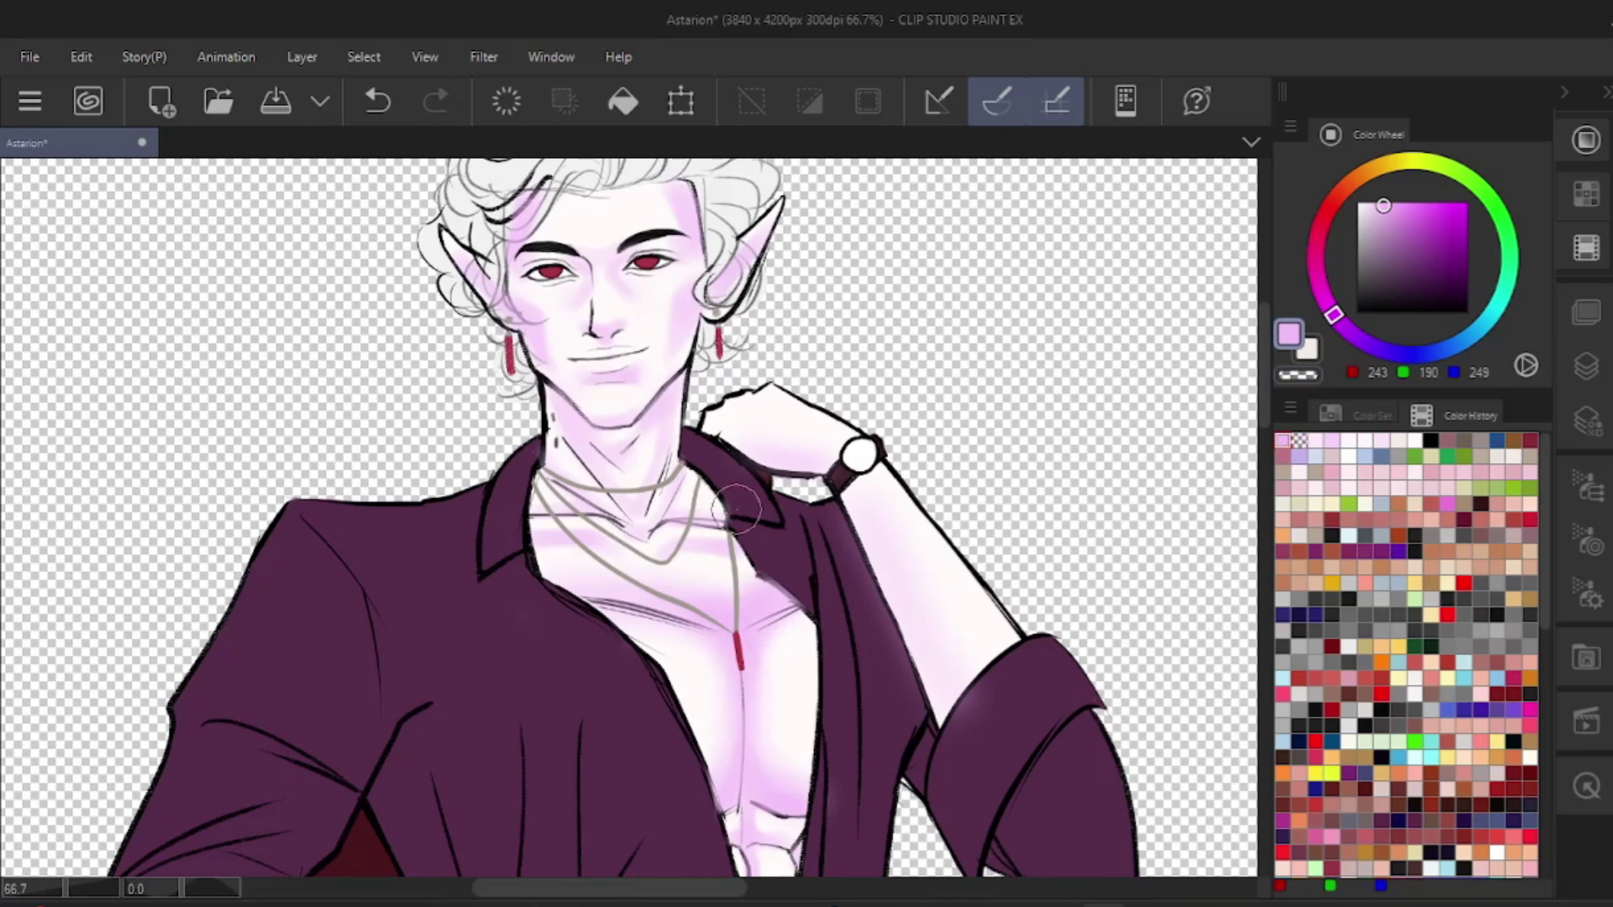
scroll(738, 518, down, 2)
scroll(736, 516, up, 1)
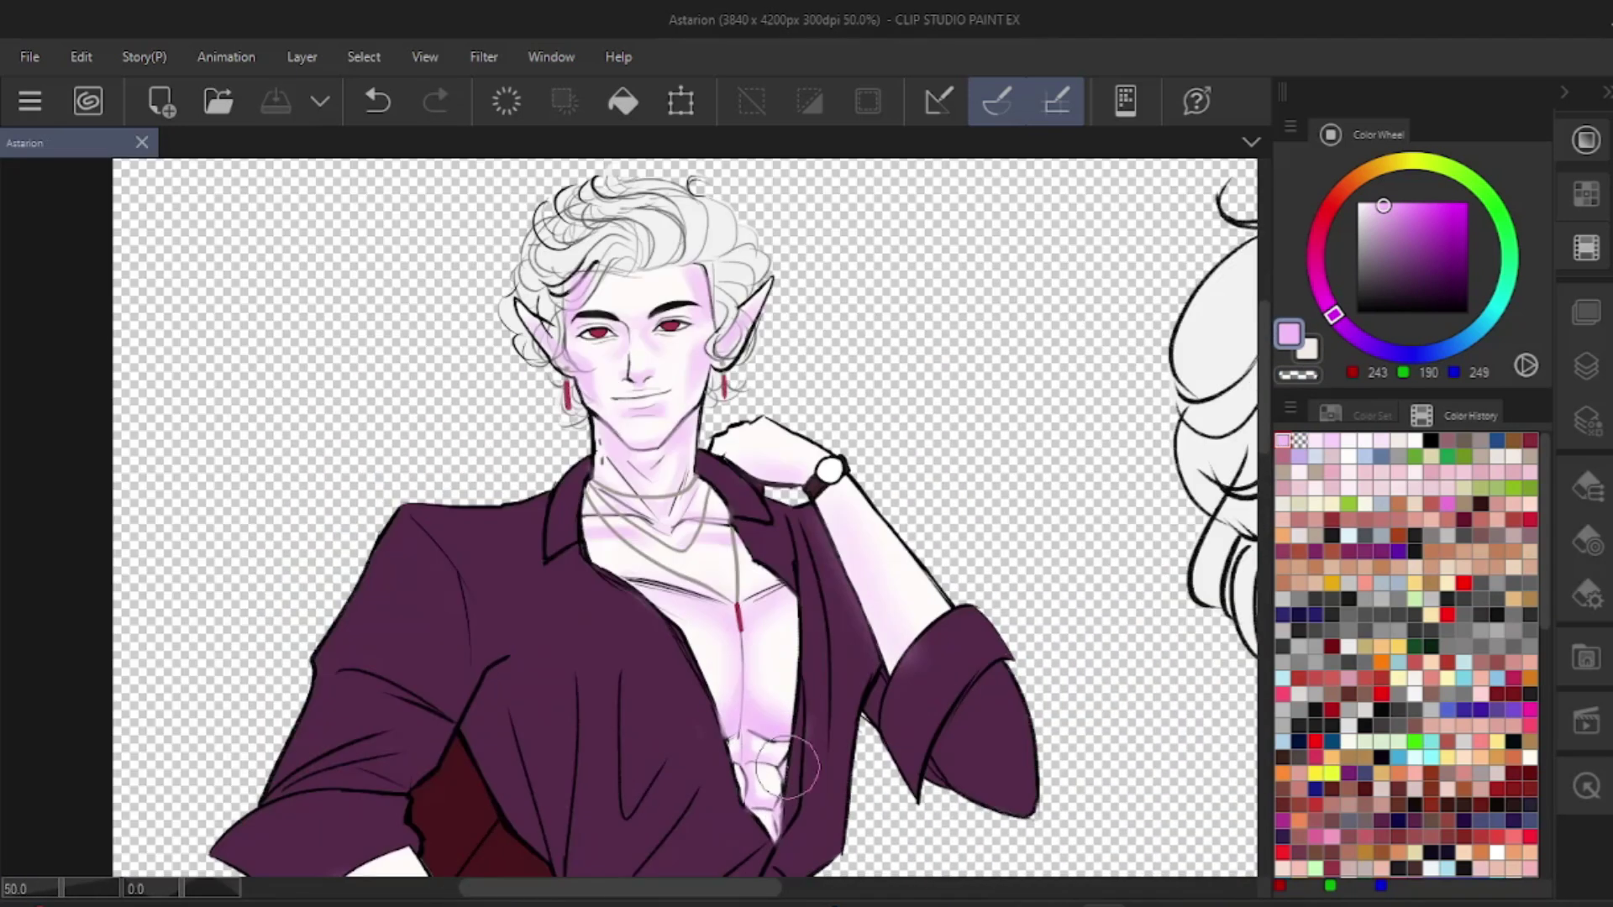
- Save the artwork again with the updated chest shading
scroll(755, 583, down, 2)
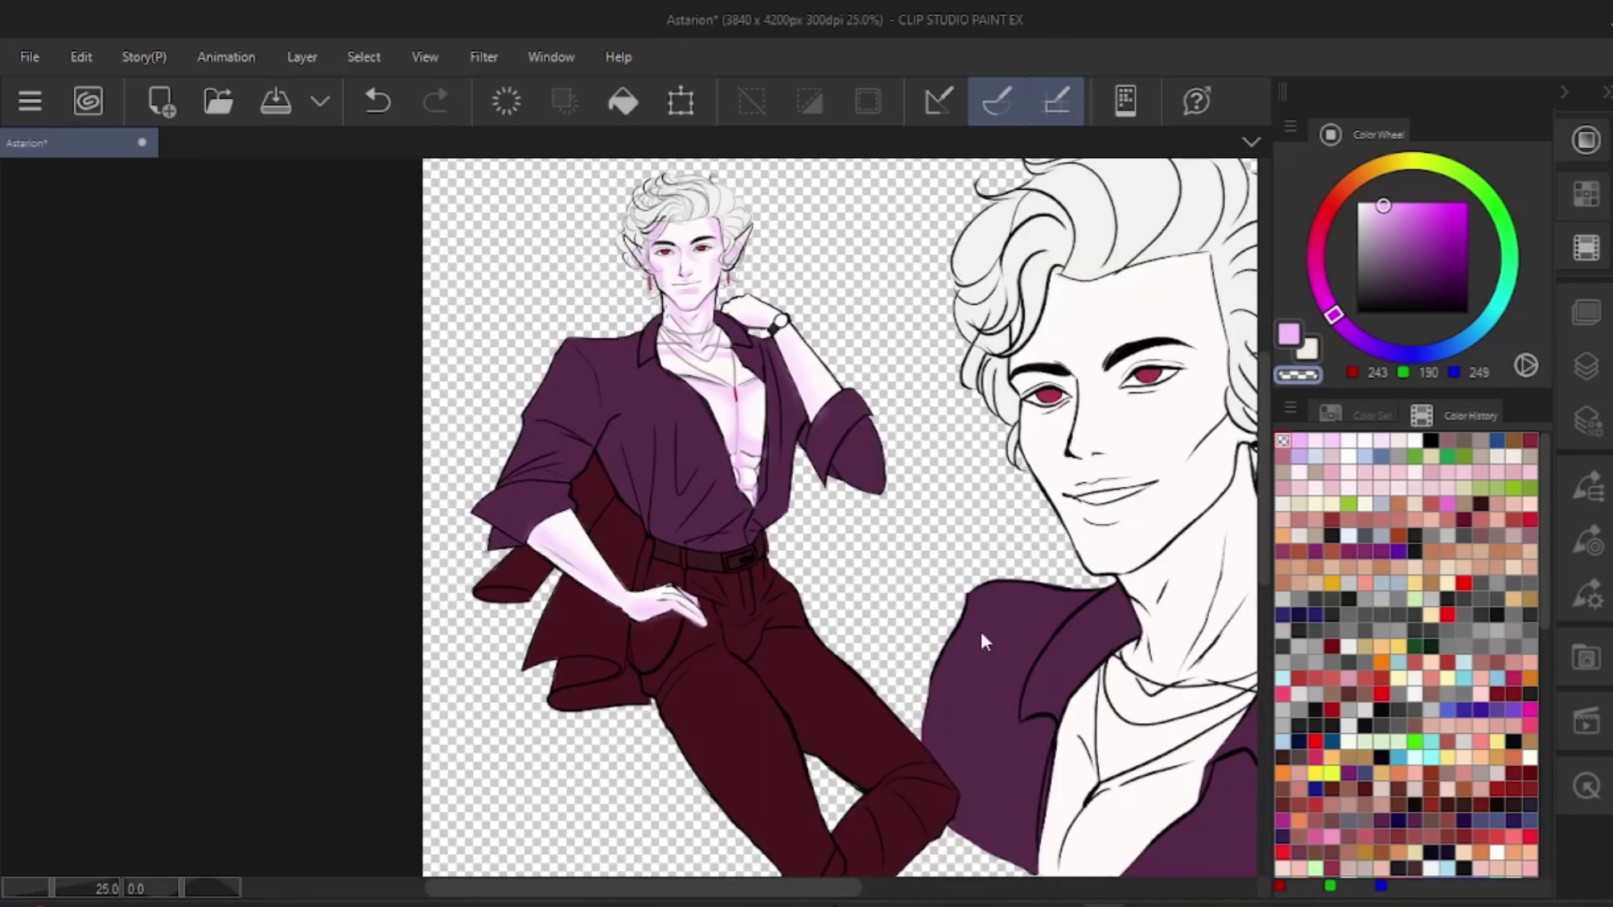
key(ctrl+s)
- Try to brush pale violet shading onto the headshot's cheeks, nose, chin and forehead on its skin shading layer
click(1586, 143)
scroll(1462, 714, down, 3)
click(1464, 685)
scroll(983, 538, up, 1)
drag(984, 508, 950, 588)
drag(796, 487, 777, 551)
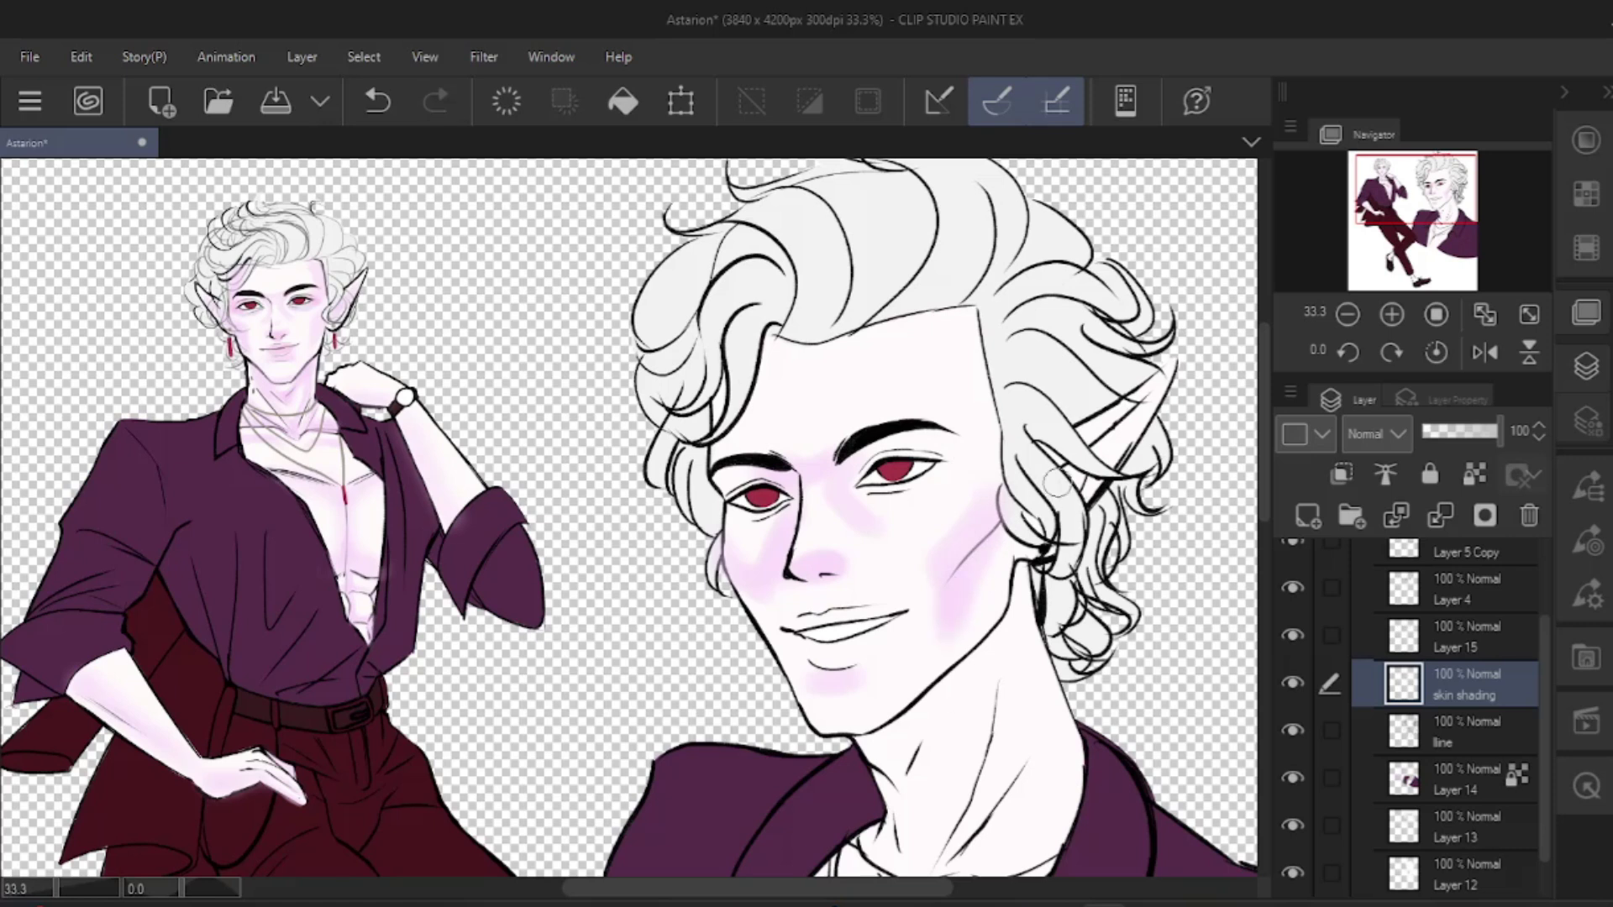
drag(947, 353, 992, 431)
drag(801, 607, 787, 470)
key(ctrl+z)
drag(938, 462, 988, 551)
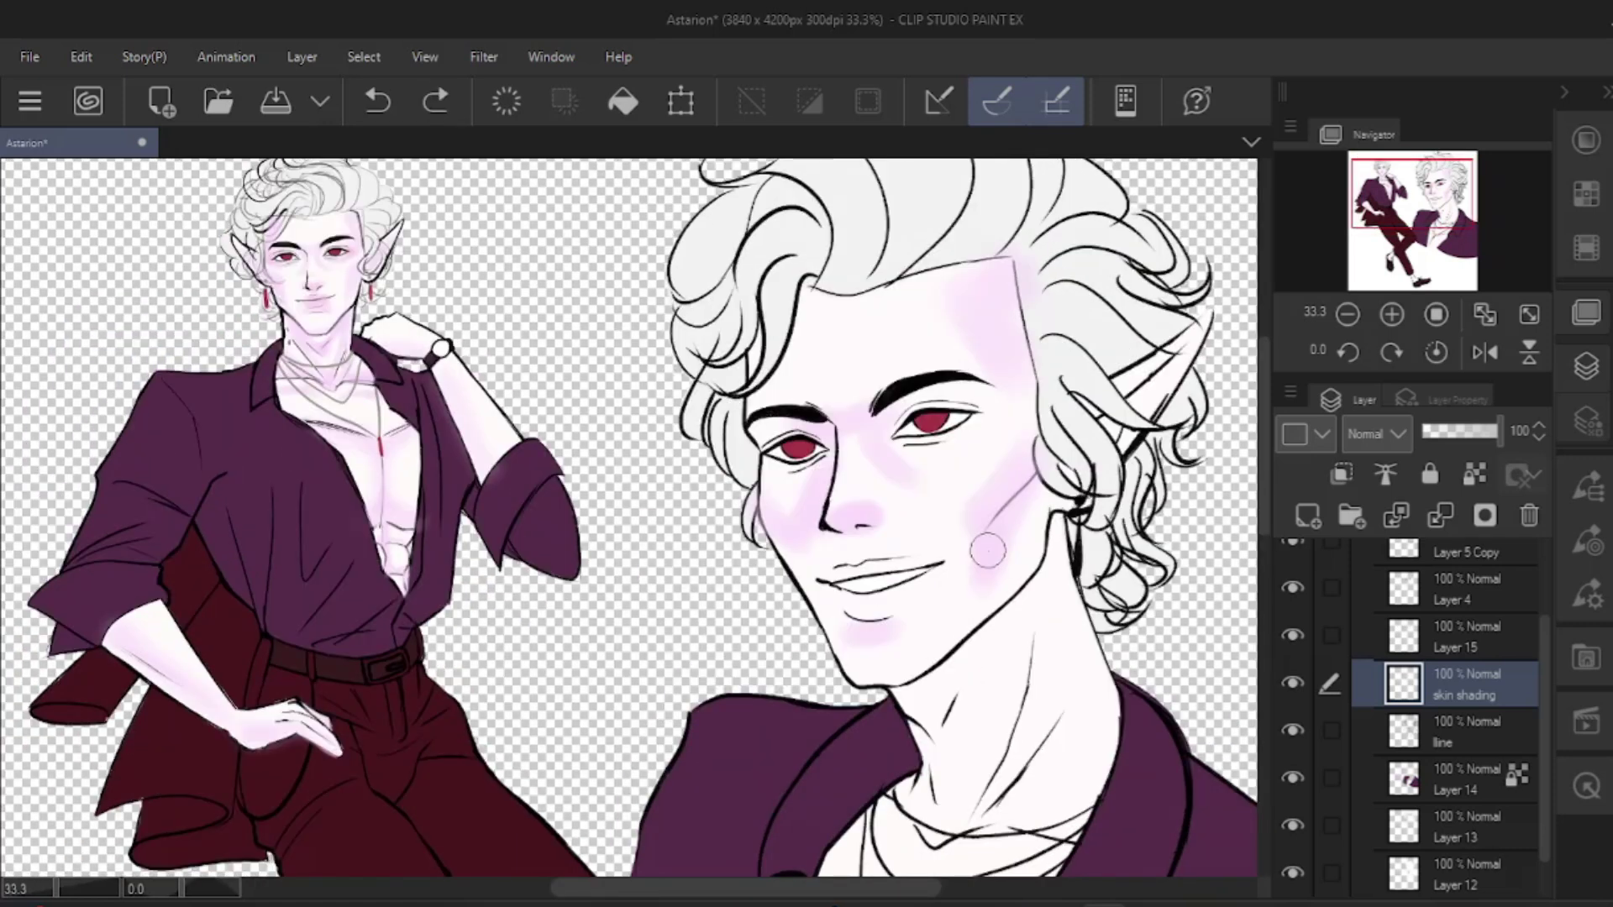
- Undo the trial violet strokes on the headshot's face
key(ctrl+z)
key(ctrl+z)
key(ctrl+z)
key(ctrl+z)
key(ctrl+z)
key(ctrl+z)
- Rework the headshot's nose bridge in black and add small crease lines between the eyes
click(1465, 731)
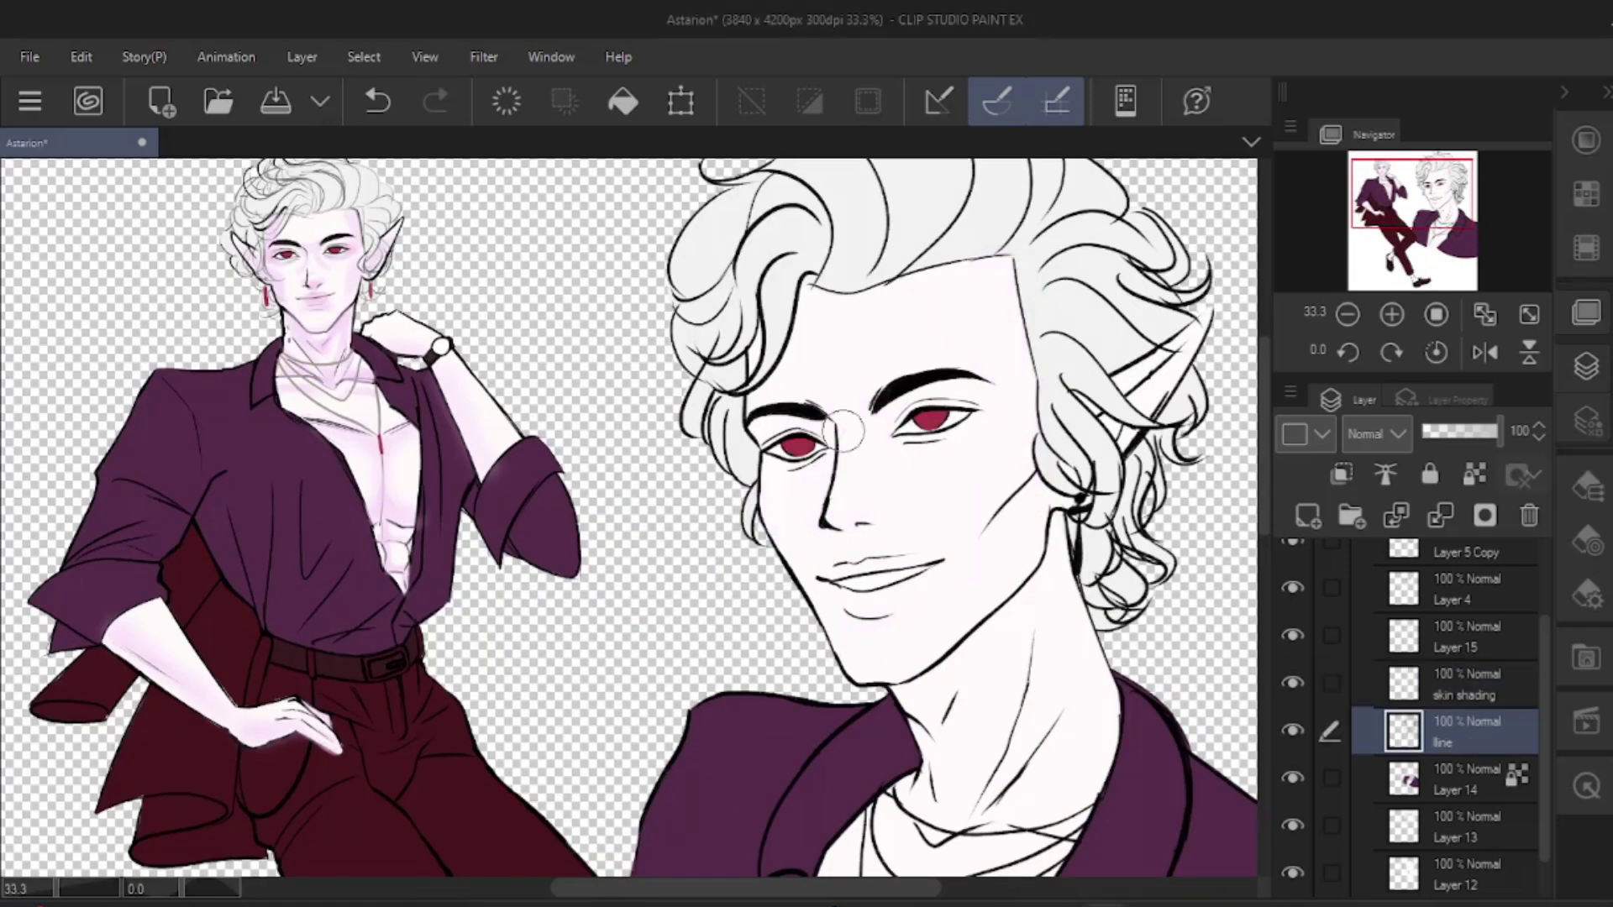
key(e)
click(1464, 590)
click(1586, 140)
click(1358, 312)
drag(837, 425, 832, 495)
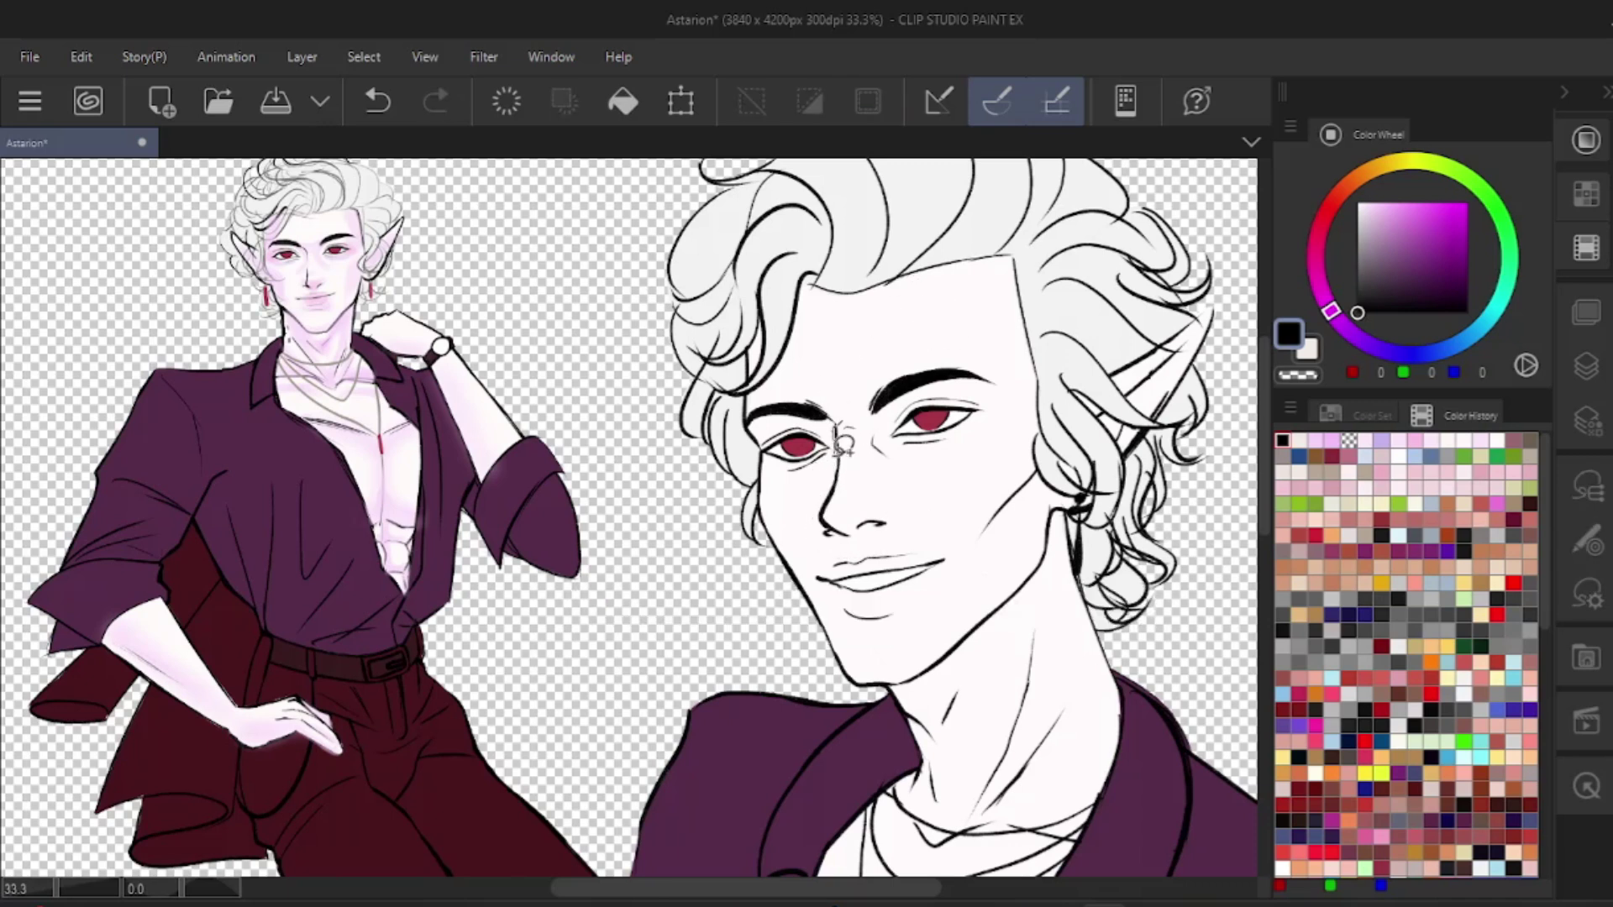
- Adjust the position of the crease lines between the headshot's eyes with a transform and clear the selection
key(ctrl+t)
mouse_move(892, 435)
mouse_down()
mouse_move(880, 446)
mouse_move(913, 469)
mouse_up()
key(Return)
key(ctrl+d)
key(p)
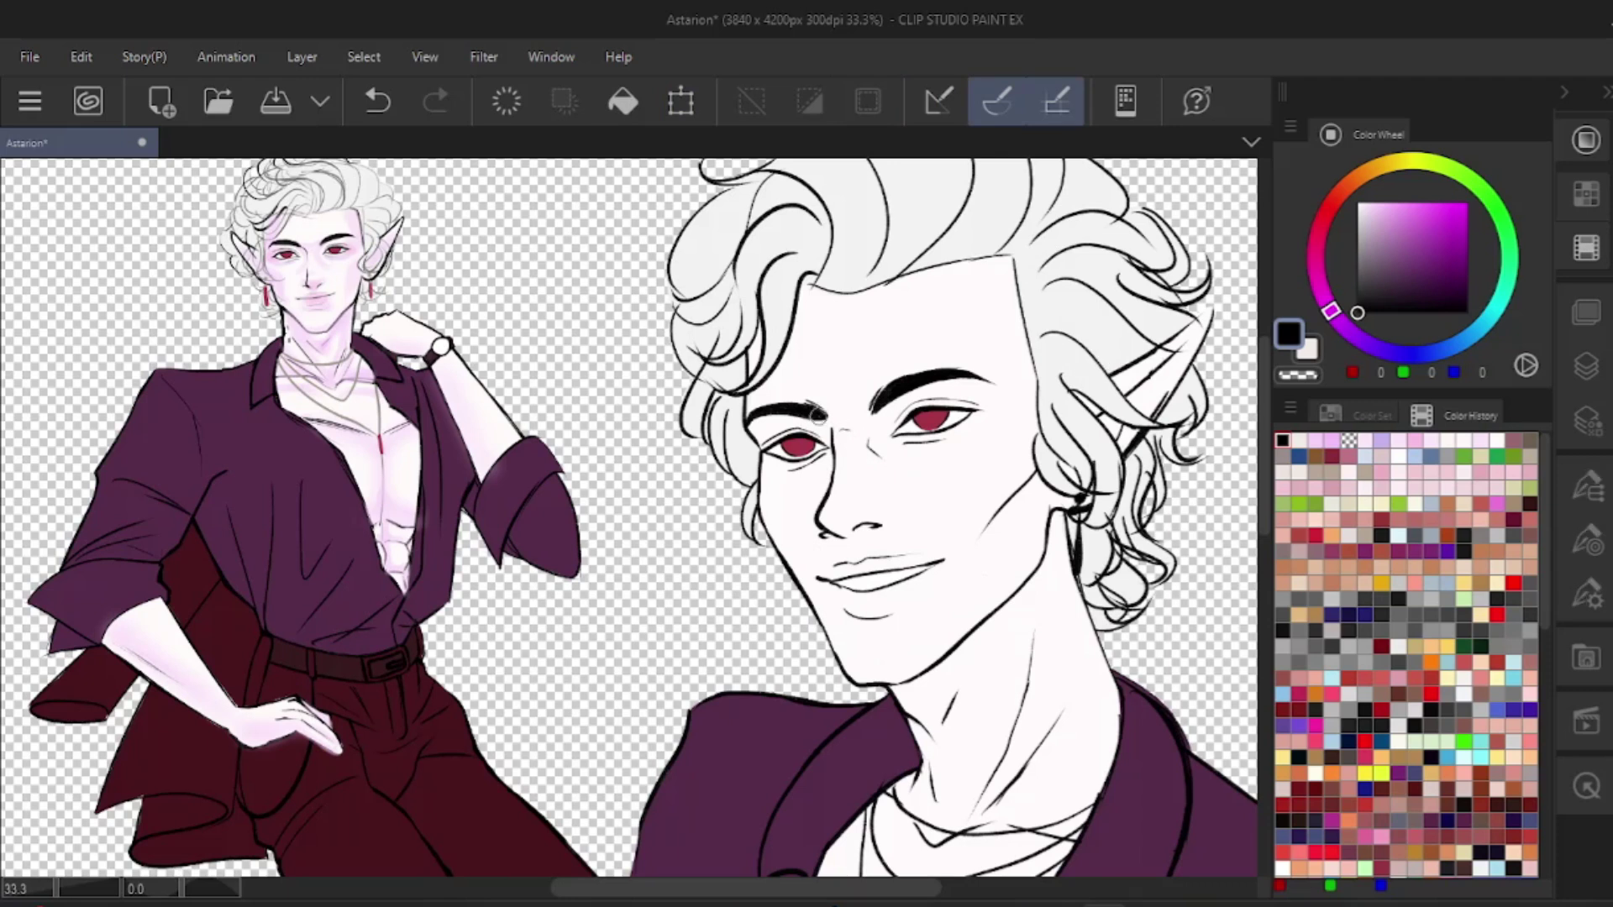
- Draw short black lower lashes on both of the headshot's eyes, undoing and redrawing unsatisfactory strokes
scroll(999, 401, up, 1)
key(ctrl+z)
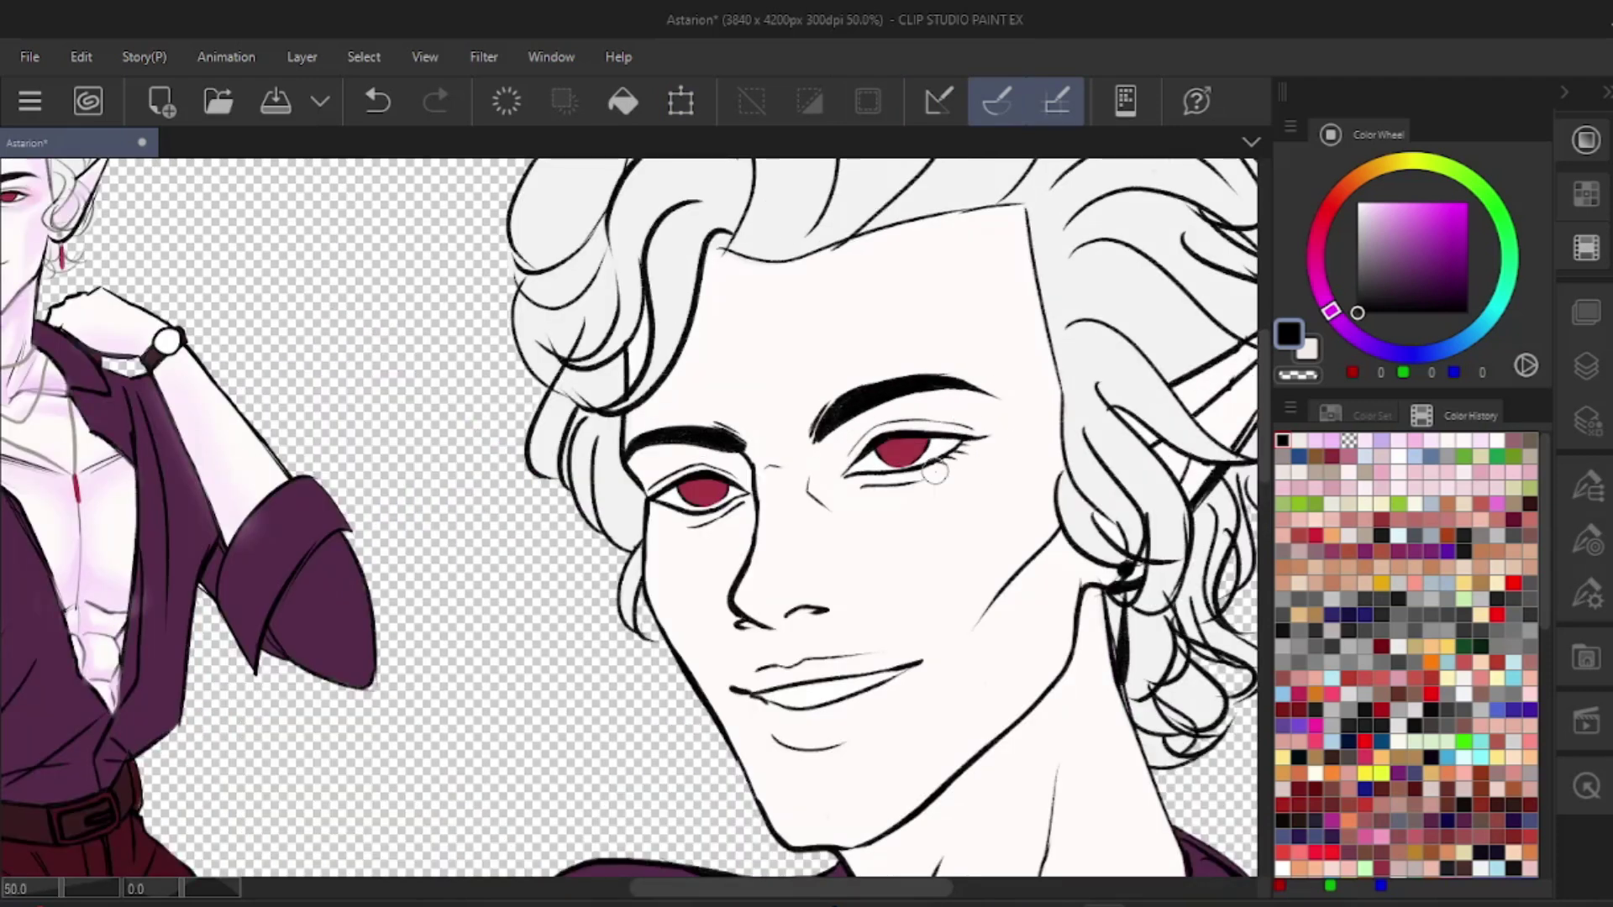
scroll(710, 436, up, 2)
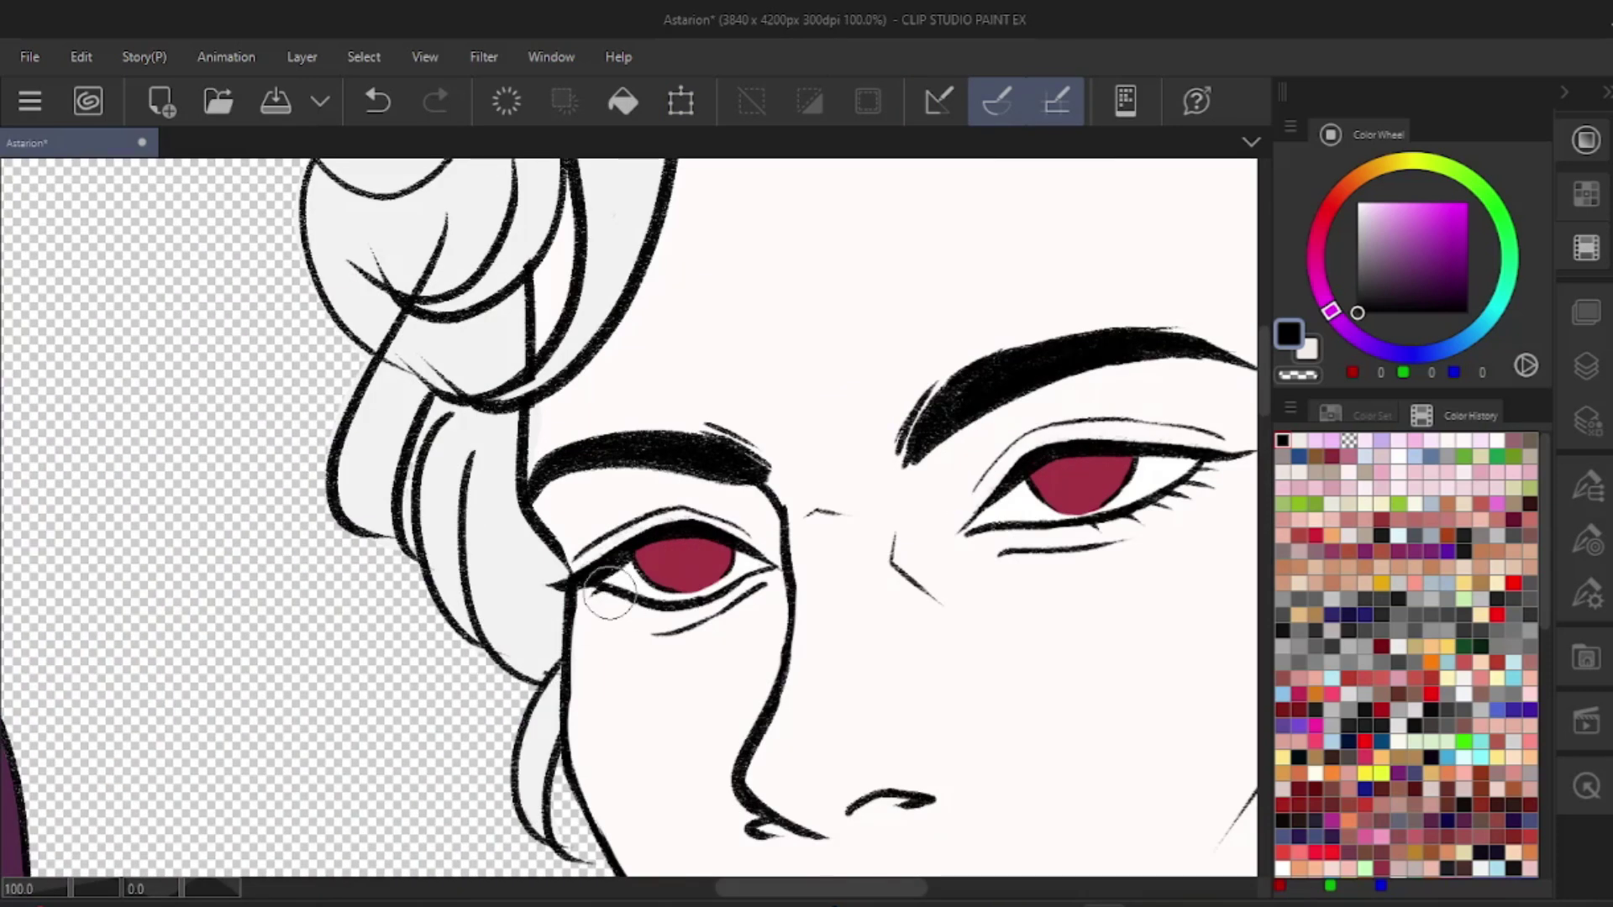
key(ctrl+z)
key(ctrl+z)
key(ctrl+z)
key(ctrl+z)
scroll(733, 523, down, 2)
scroll(710, 538, up, 2)
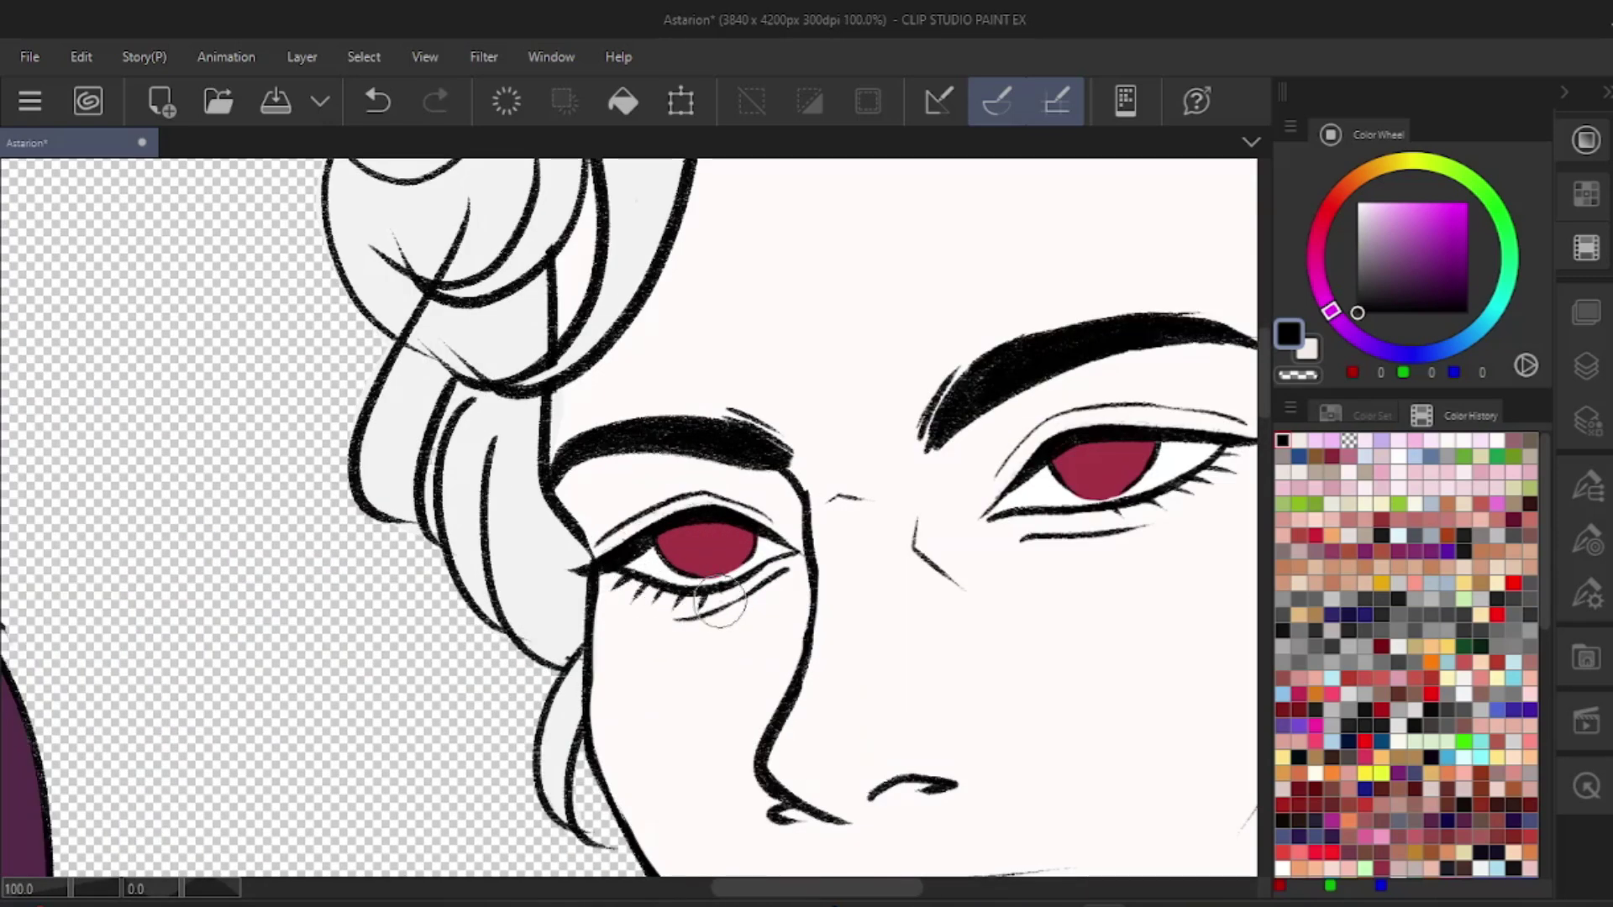
scroll(720, 603, down, 1)
scroll(917, 487, down, 3)
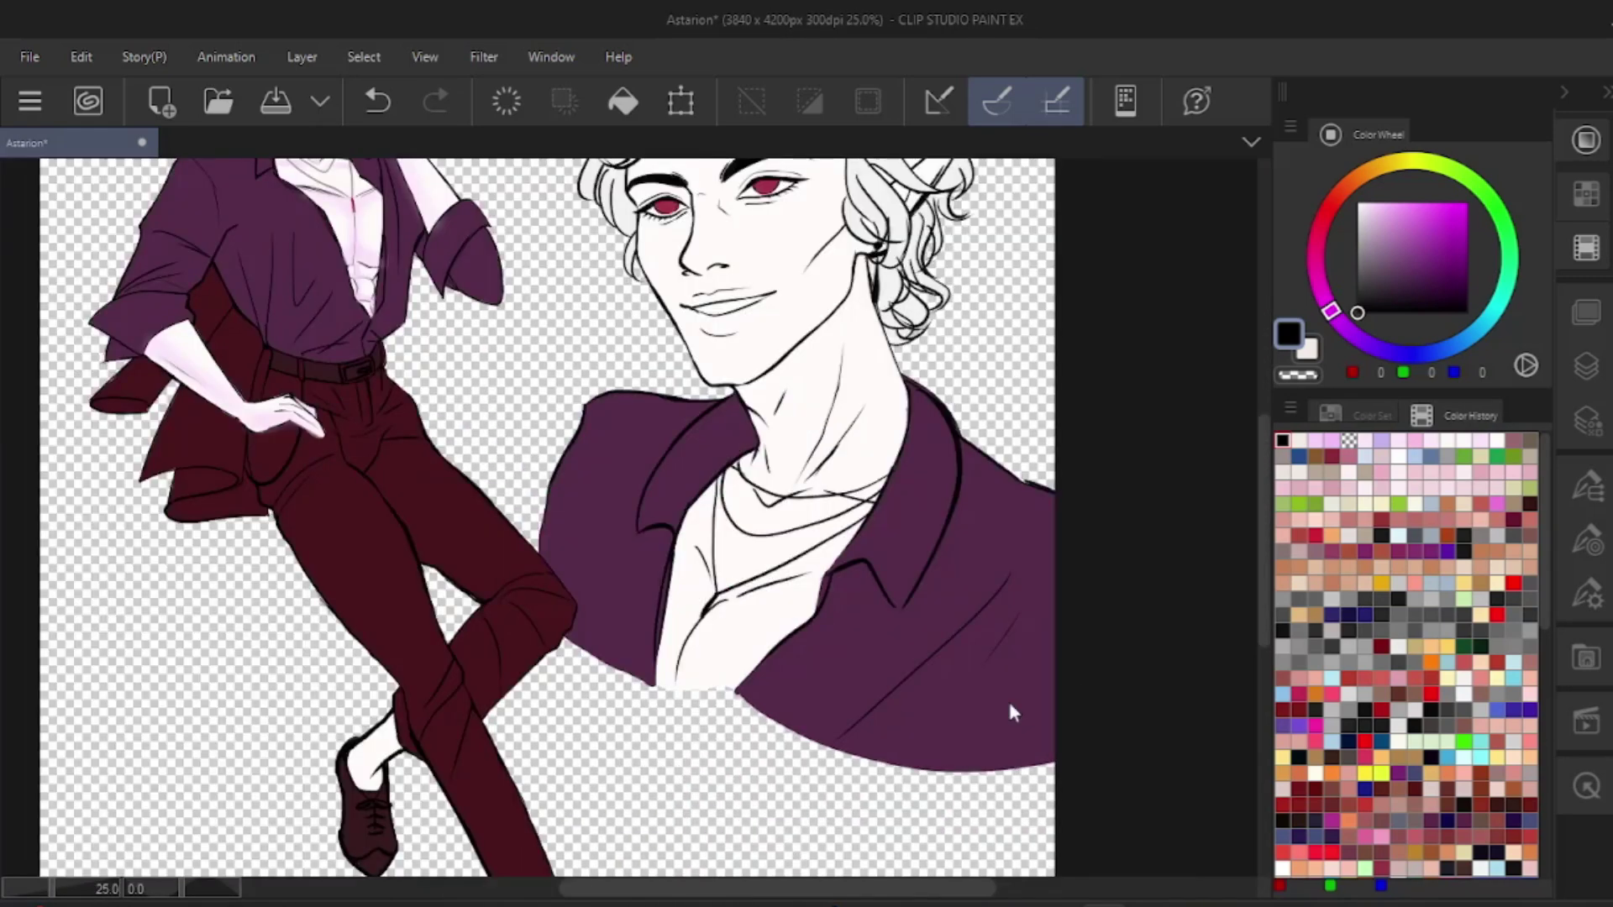
- Erase the headshot's jaw outline between the cheek and the chin on the line layer
scroll(766, 492, up, 3)
drag(681, 565, 1033, 633)
scroll(1034, 634, down, 1)
mouse_move(979, 849)
mouse_down()
mouse_move(695, 564)
mouse_move(603, 508)
mouse_up()
click(1586, 367)
click(1466, 732)
drag(703, 656, 724, 670)
drag(655, 492, 693, 552)
key(p)
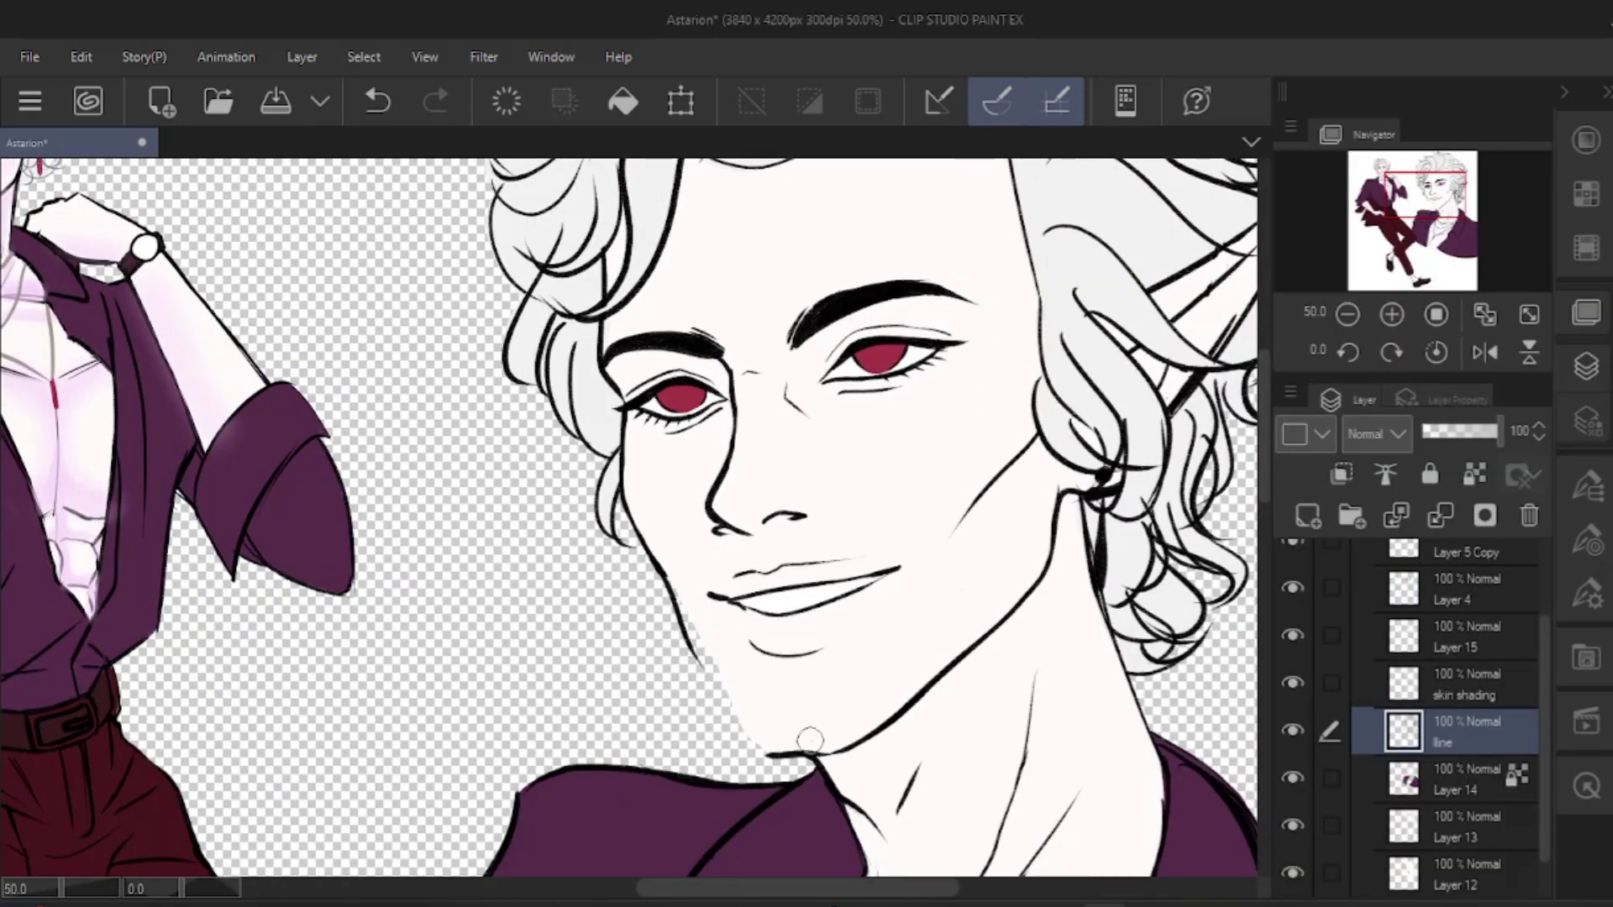
- Redraw the headshot's jaw outline as a smooth, thick black line from the cheek to the chin
scroll(720, 668, down, 3)
scroll(740, 755, up, 4)
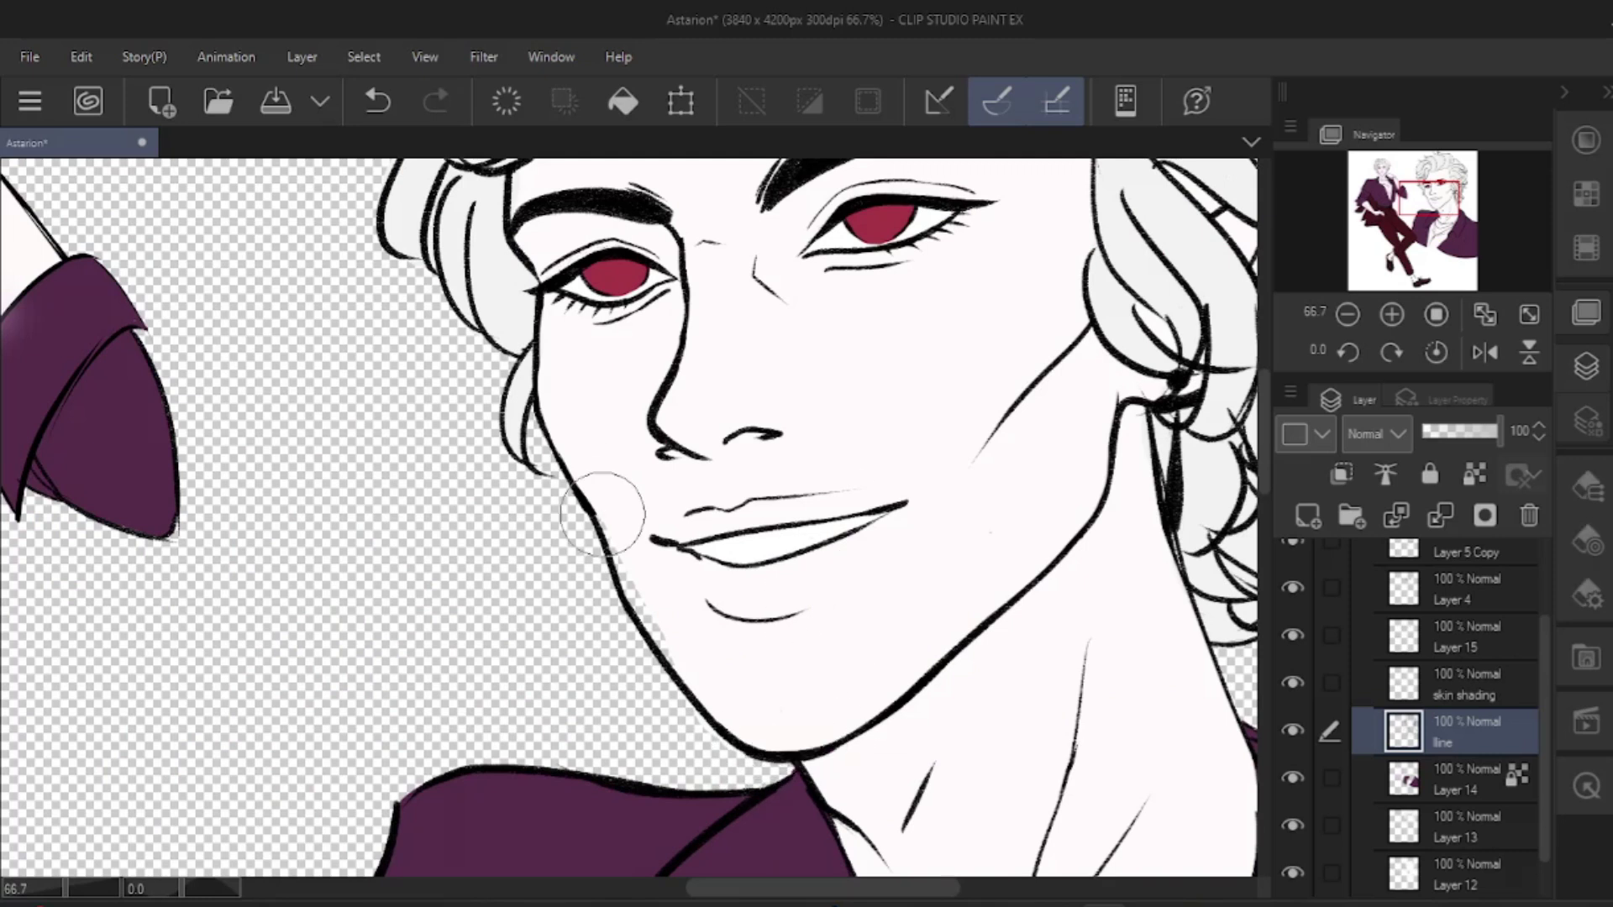
scroll(683, 355, down, 3)
scroll(766, 519, up, 2)
scroll(738, 623, down, 4)
key(ctrl+z)
scroll(739, 623, up, 4)
- Rename the headshot's Layer 4 as face and clear the selection on the canvas
key(m)
click(1465, 604)
double_click(1462, 602)
text(face)
mouse_move(724, 573)
mouse_down()
mouse_move(908, 594)
mouse_move(729, 573)
mouse_up()
scroll(788, 720, down, 1)
scroll(788, 721, up, 1)
key(ctrl+d)
scroll(951, 714, down, 1)
scroll(951, 714, up, 1)
- Correct the skin fill along the headshot's new jawline on Layer 12 with the size 50 Turnip pen, and save
click(1463, 830)
key(p)
click(1586, 487)
click(1411, 330)
drag(677, 641, 749, 742)
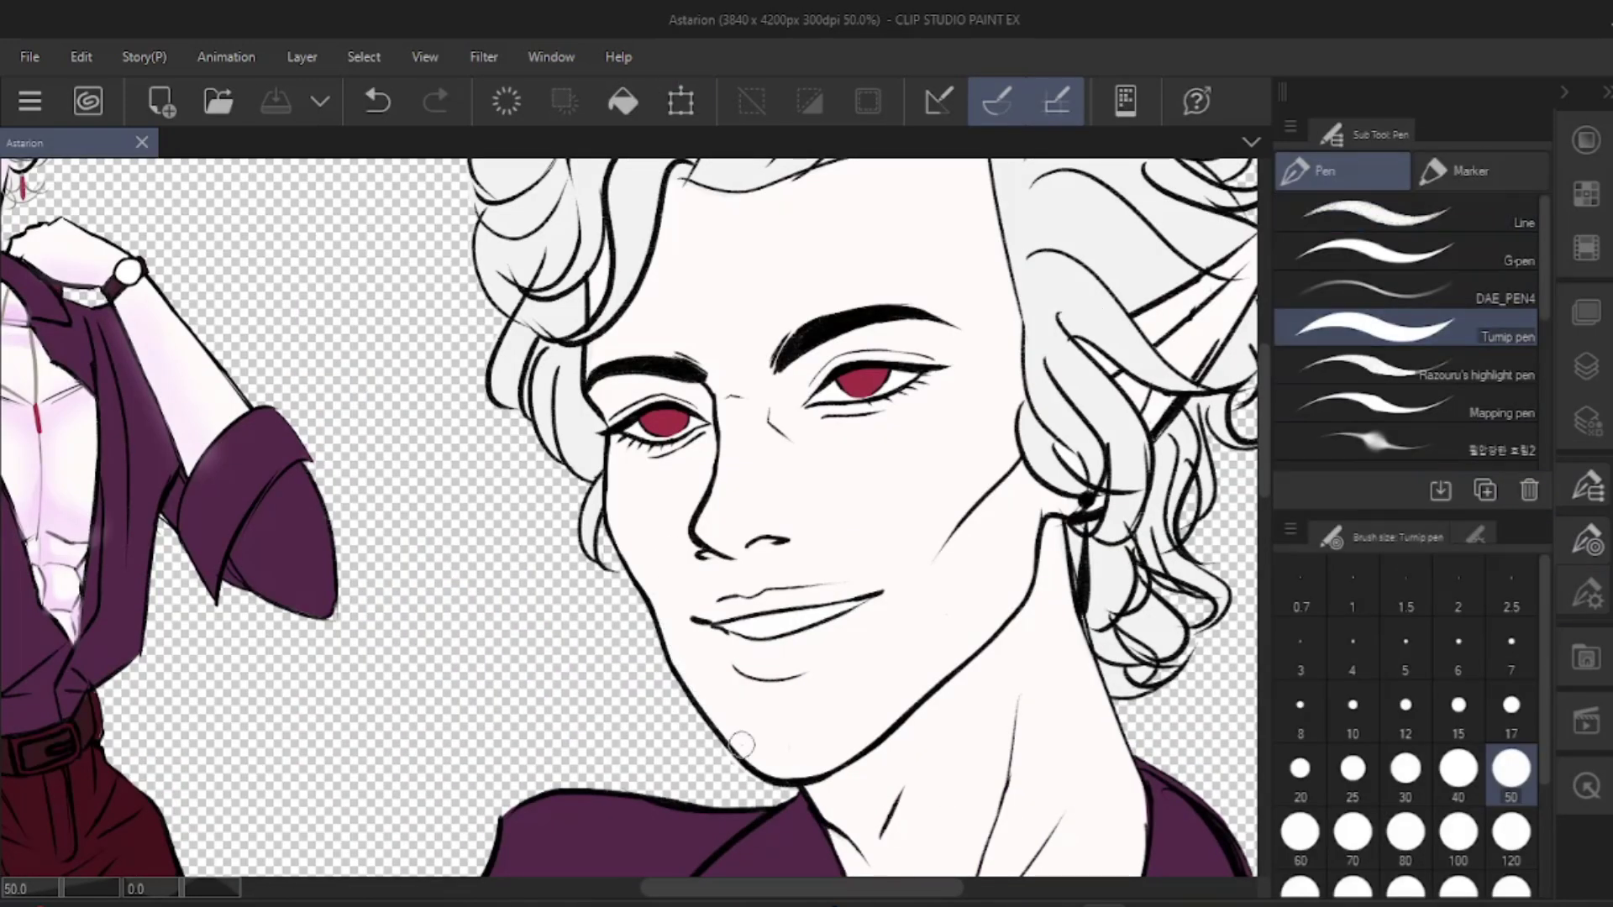
key(ctrl+s)
scroll(764, 742, down, 3)
scroll(1036, 726, up, 3)
drag(1036, 726, 951, 646)
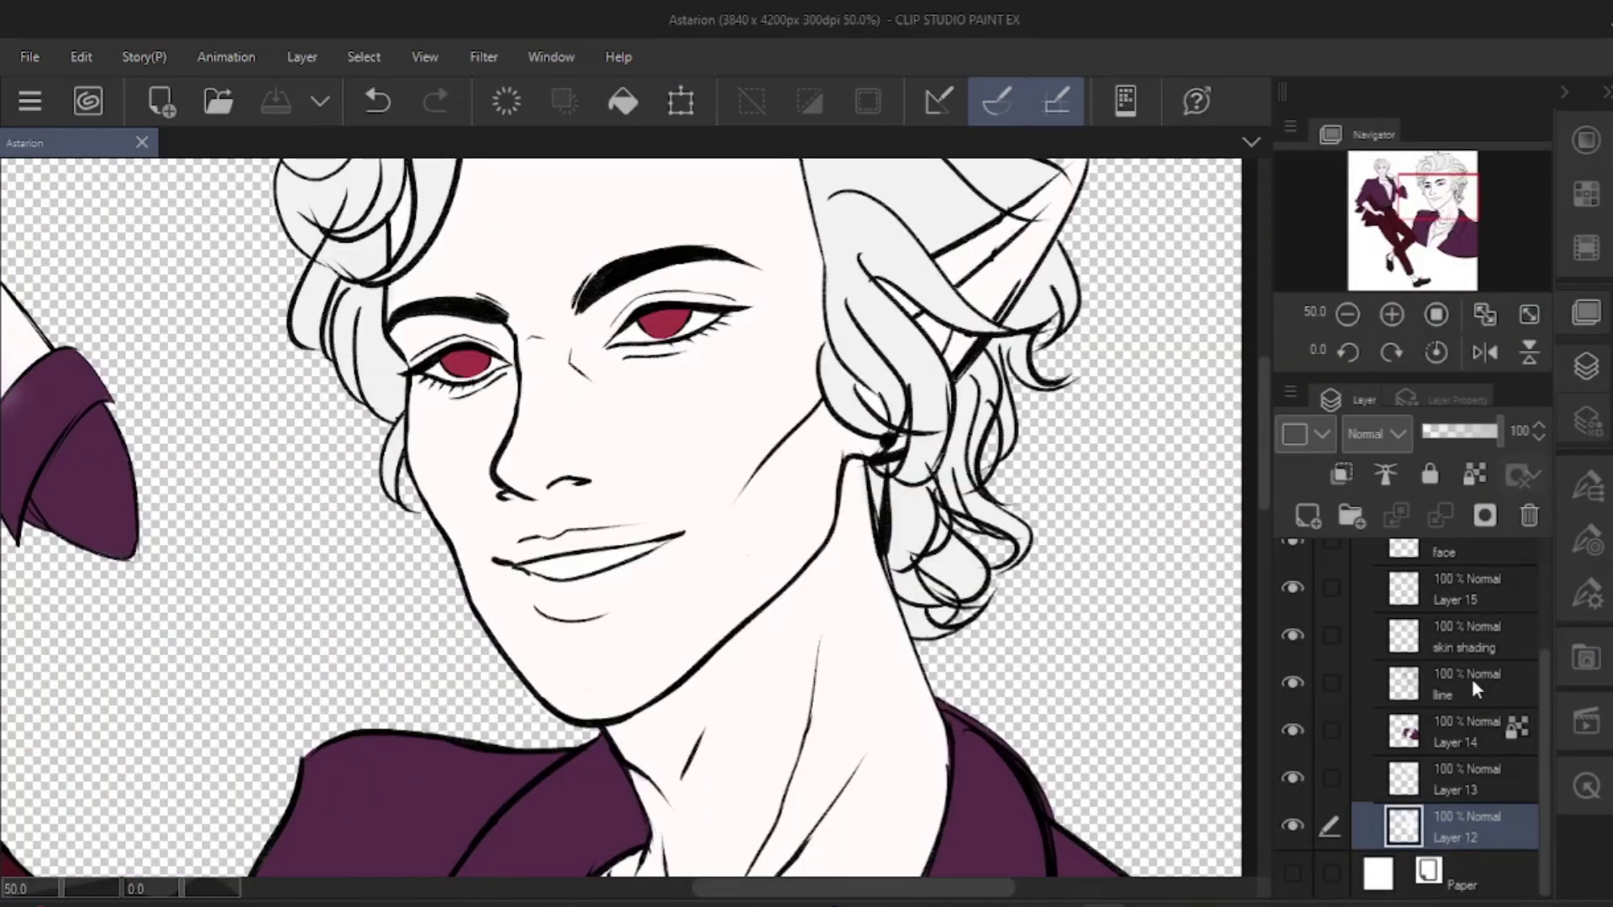
scroll(701, 735, up, 2)
key(p)
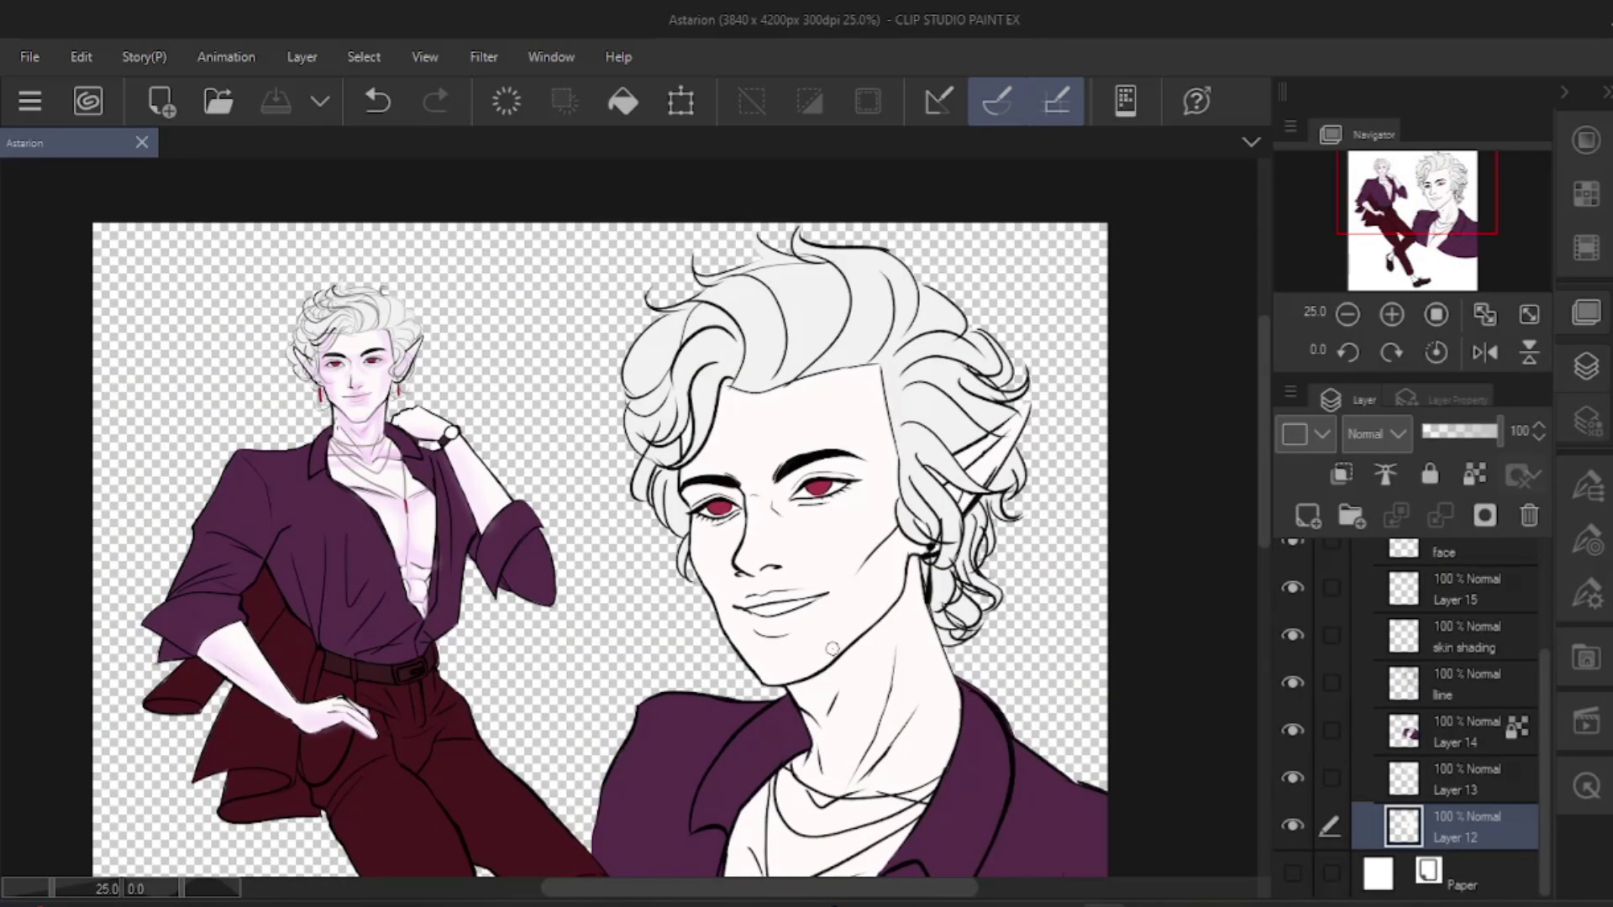
- Shade around the headshot's eyes in soft violet and dusty rose (RGB 151, 103, 109) on its skin shading layer
click(1465, 638)
click(1586, 140)
click(1586, 248)
click(1332, 442)
scroll(877, 530, up, 2)
scroll(903, 488, down, 1)
mouse_move(916, 484)
mouse_down()
mouse_move(914, 512)
mouse_move(840, 542)
mouse_move(872, 622)
mouse_up()
click(1586, 366)
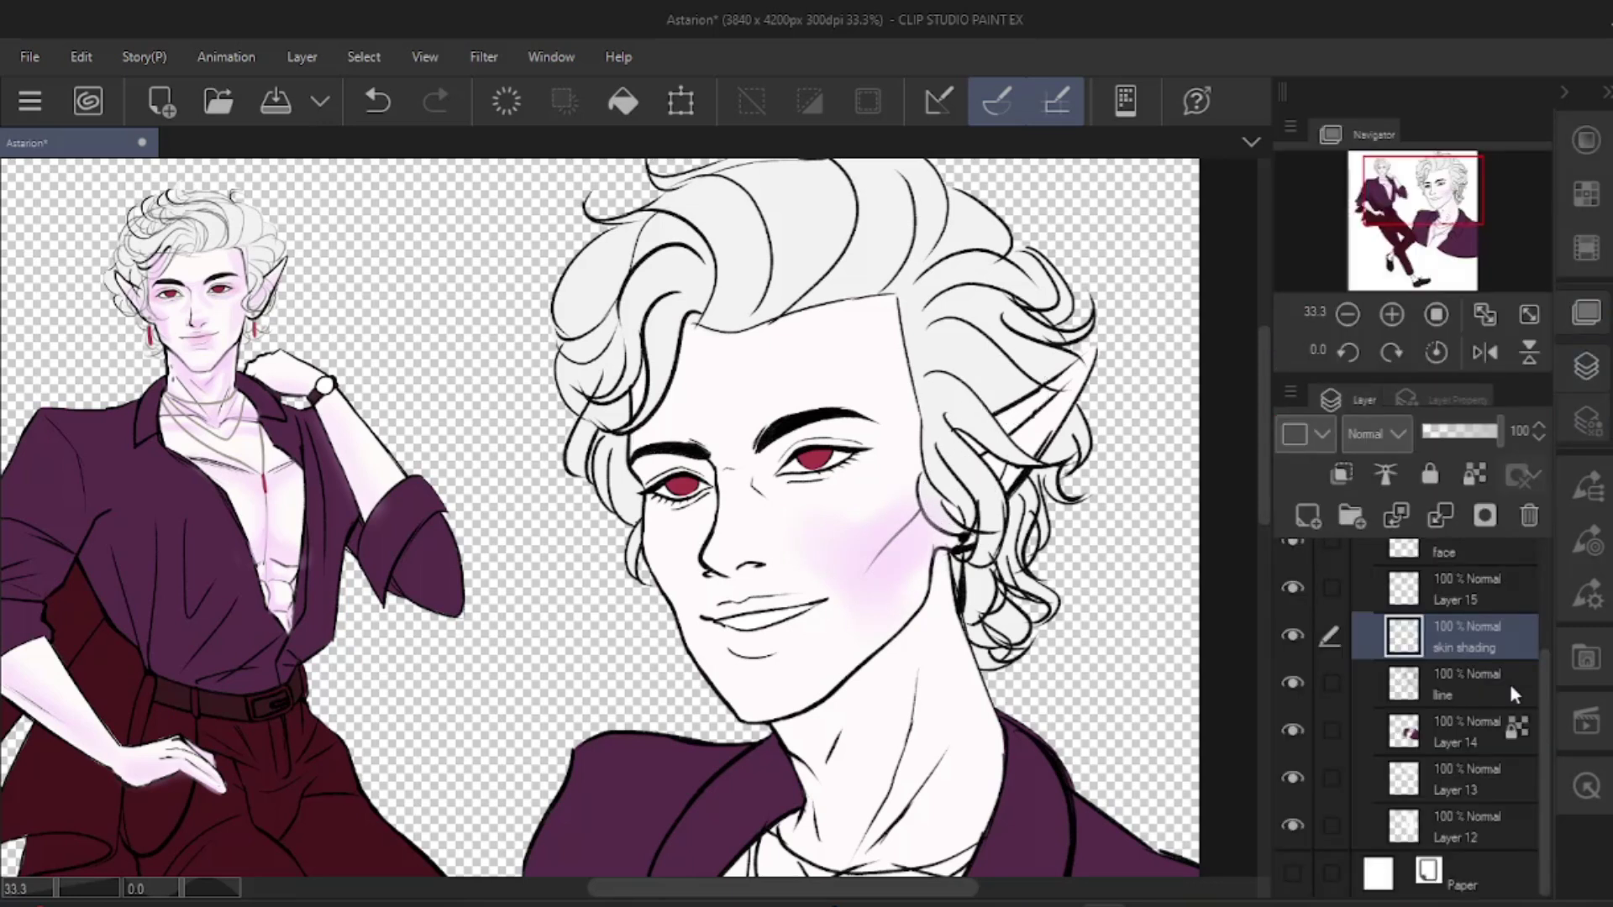
key(ctrl+z)
scroll(774, 612, up, 1)
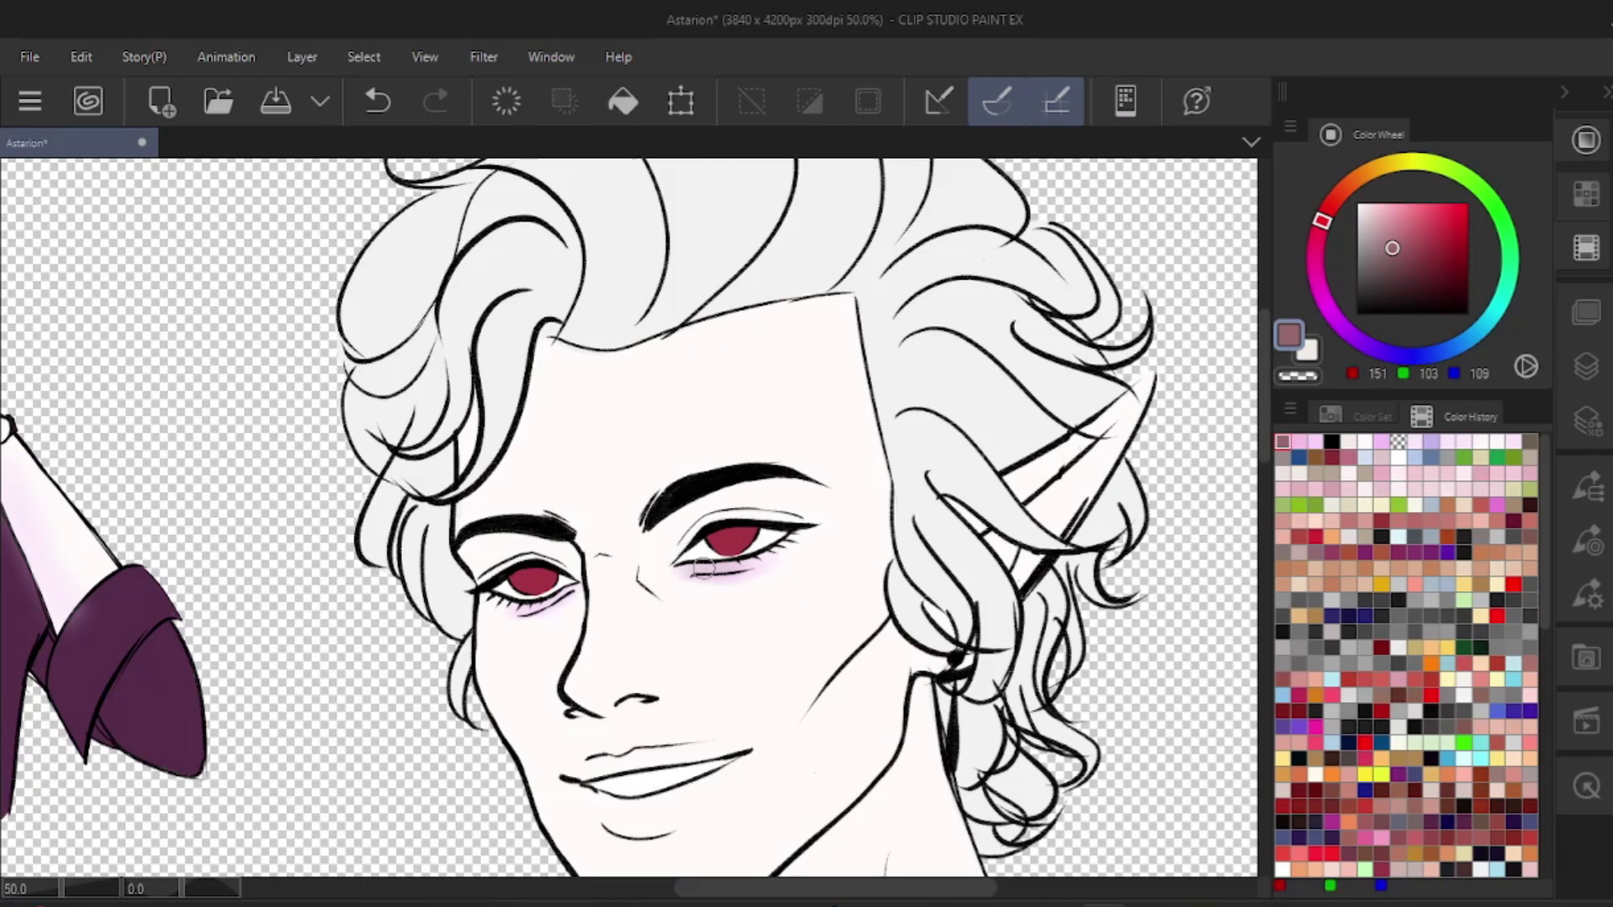
drag(532, 610, 554, 596)
scroll(555, 596, up, 1)
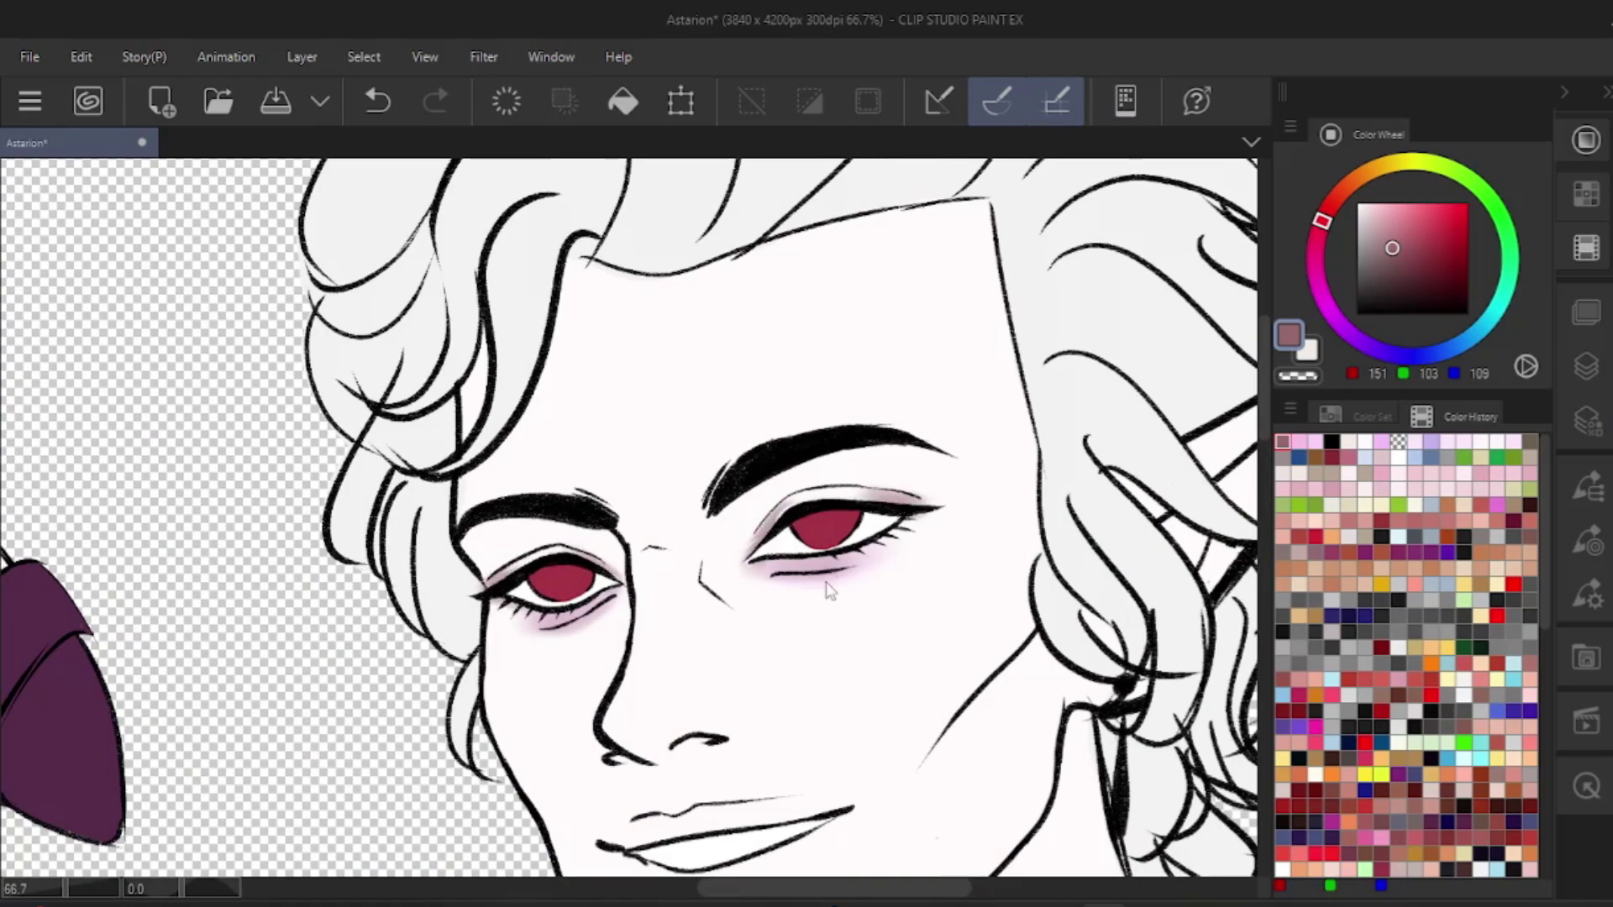
scroll(827, 589, down, 2)
scroll(826, 580, up, 1)
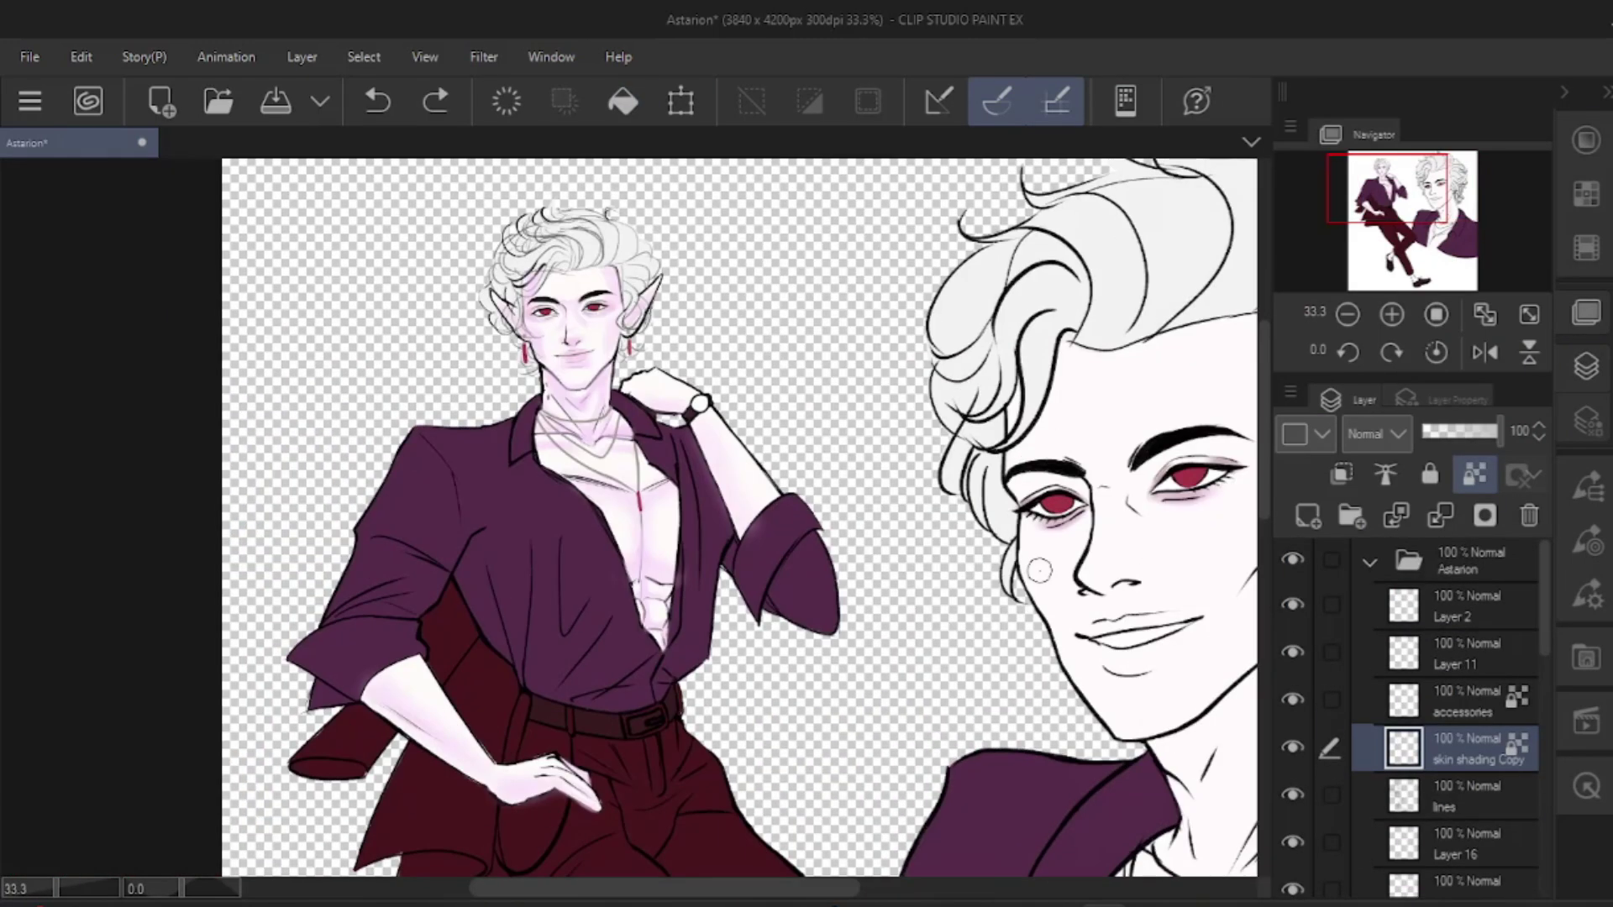
- Brush dusty rose shading around the headshot's eye sockets, nose bridge and the underside of the nose
drag(361, 631, 669, 737)
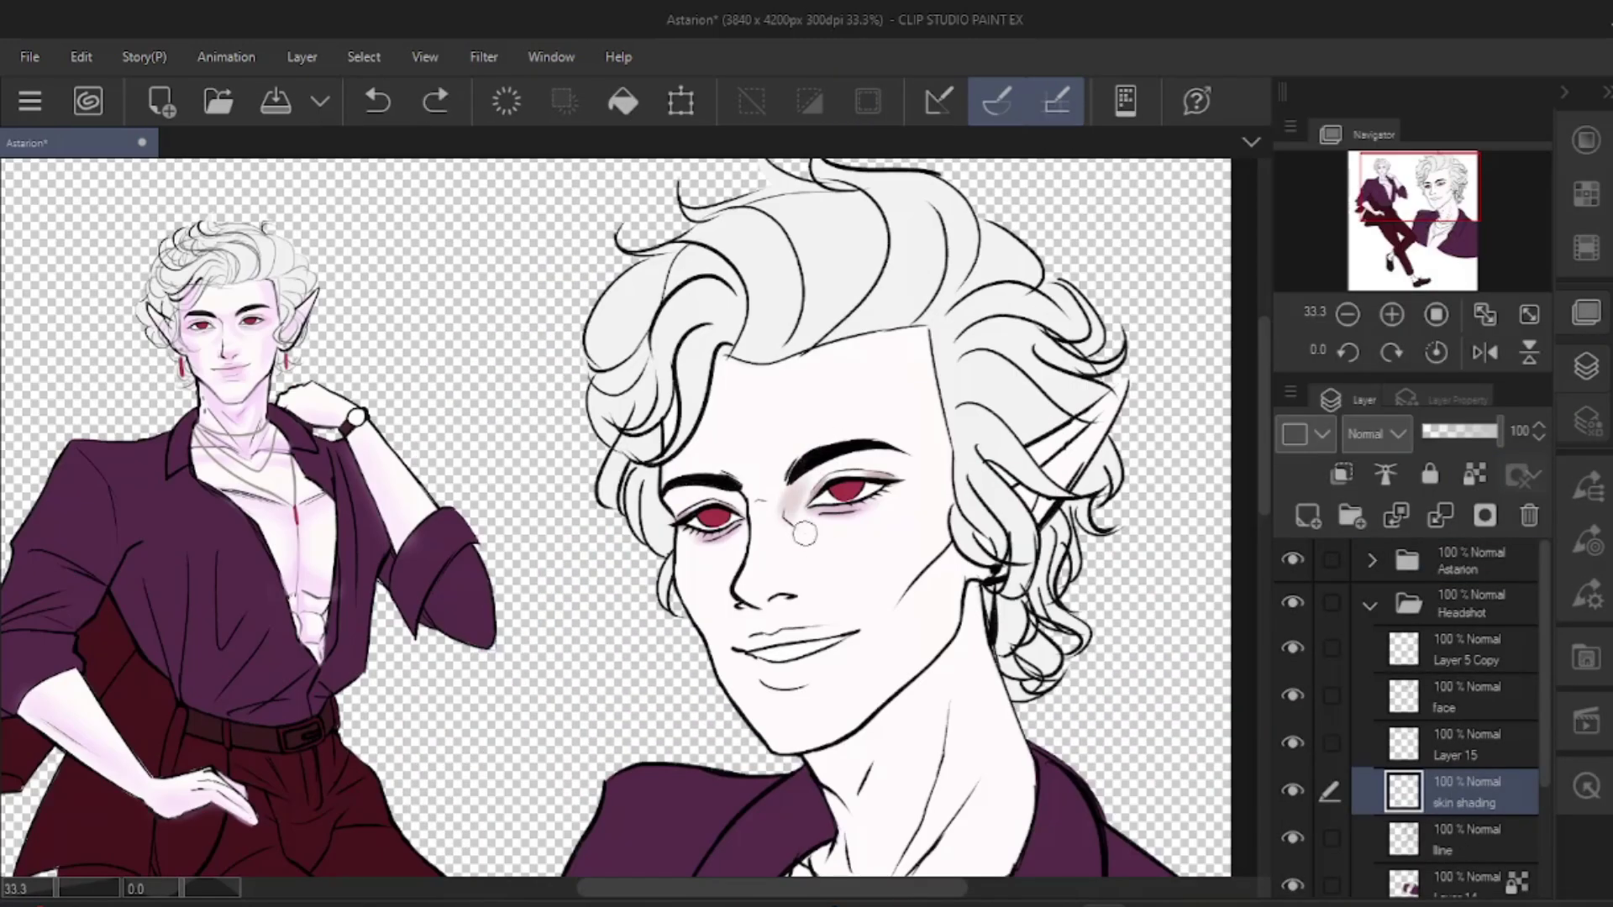
mouse_move(804, 533)
mouse_down()
mouse_move(831, 514)
mouse_move(818, 544)
mouse_up()
key(ctrl+z)
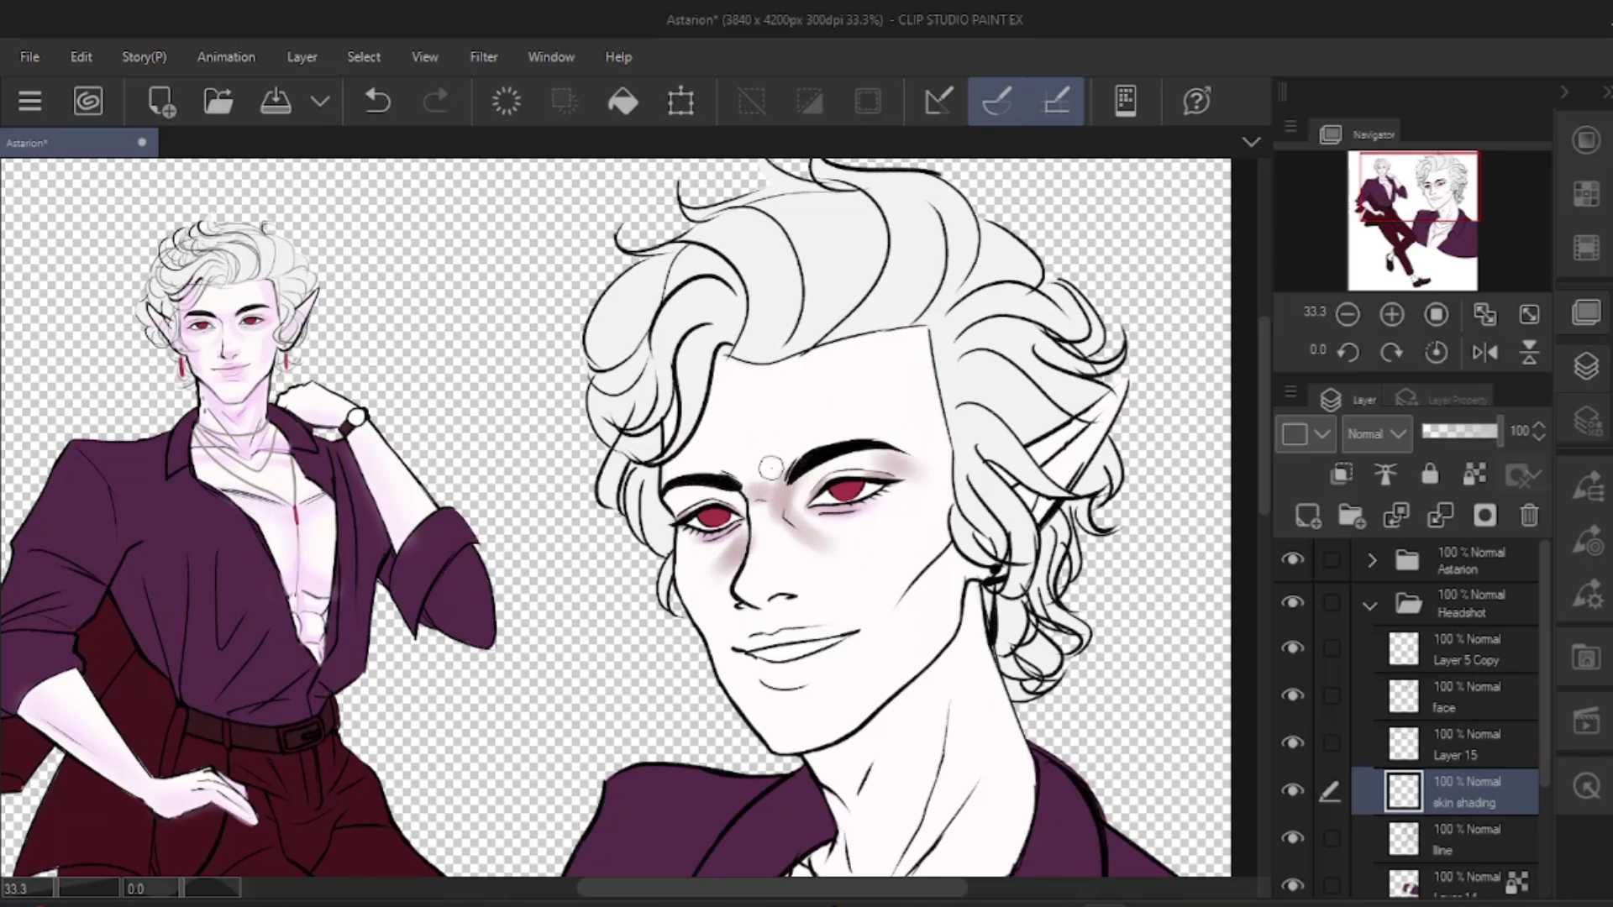
key(ctrl+z)
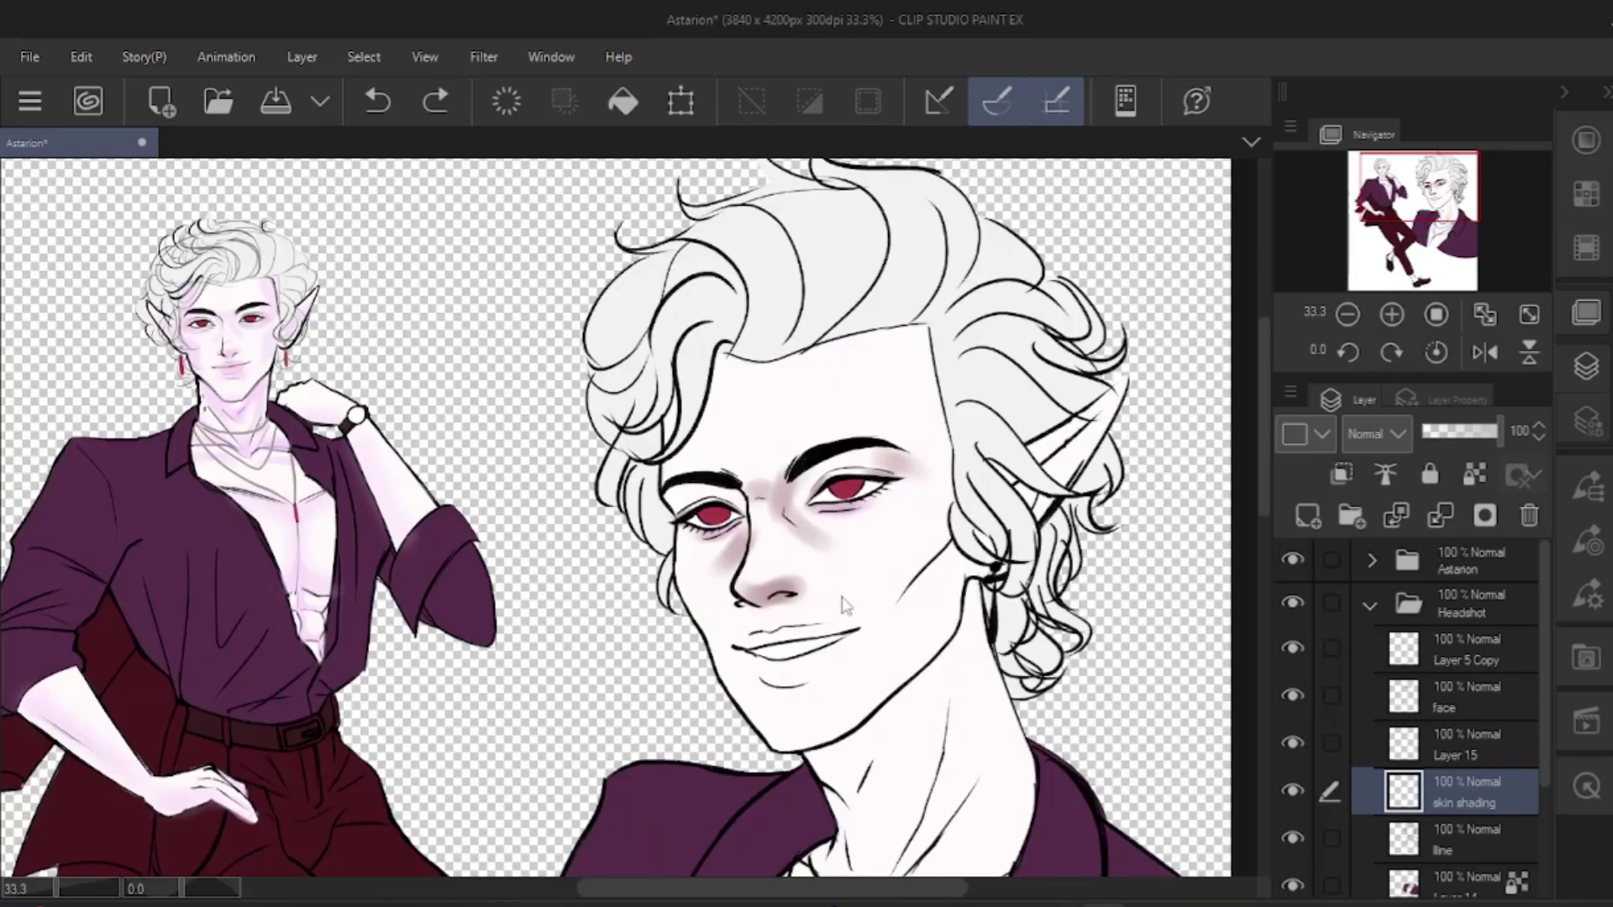
key(ctrl+z)
key(ctrl+y)
key(ctrl+y)
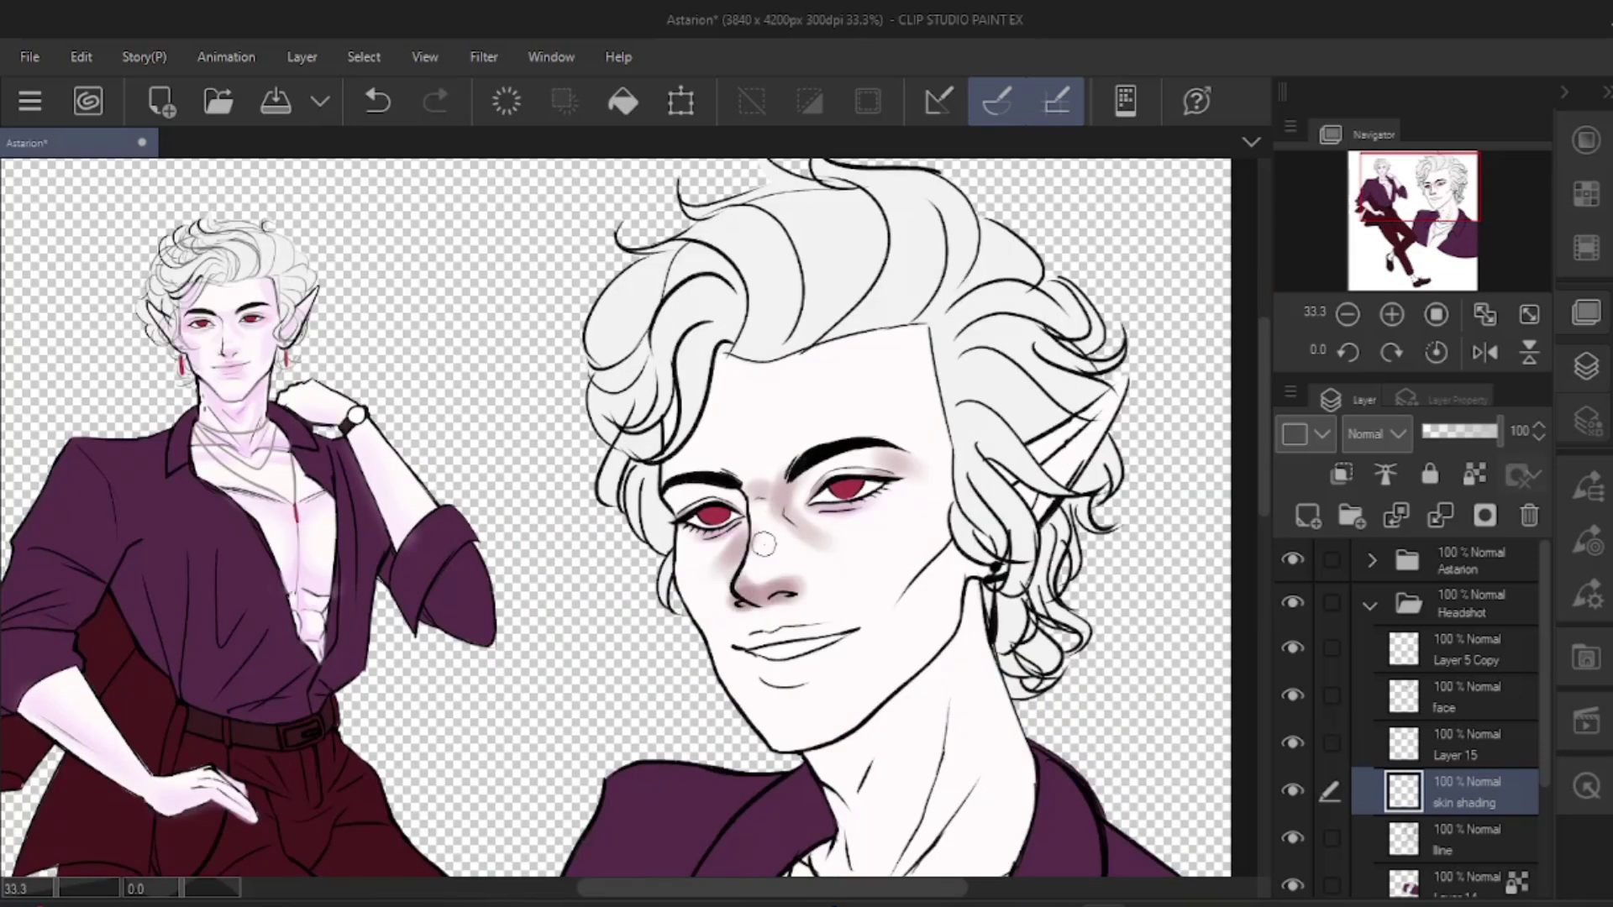
- Shade the headshot's shadowed cheek side, chin and both corners of the forehead along the hairline
drag(817, 471, 776, 411)
mouse_move(772, 636)
mouse_down()
mouse_move(756, 633)
mouse_move(735, 677)
mouse_move(707, 630)
mouse_up()
key(ctrl+y)
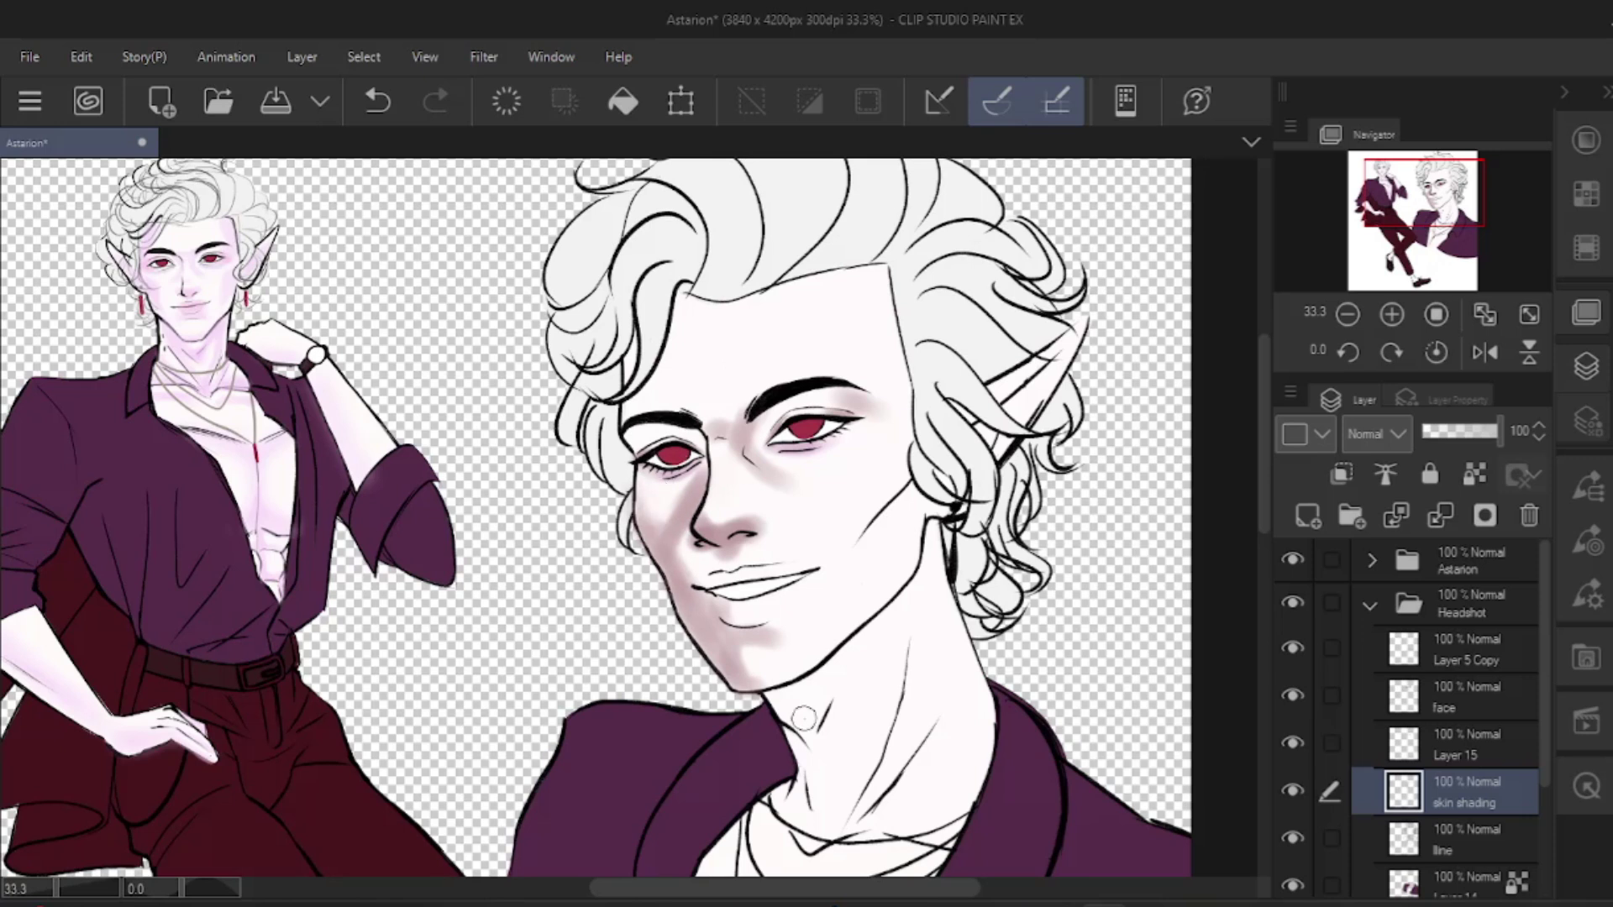
drag(884, 267, 852, 324)
drag(683, 301, 634, 407)
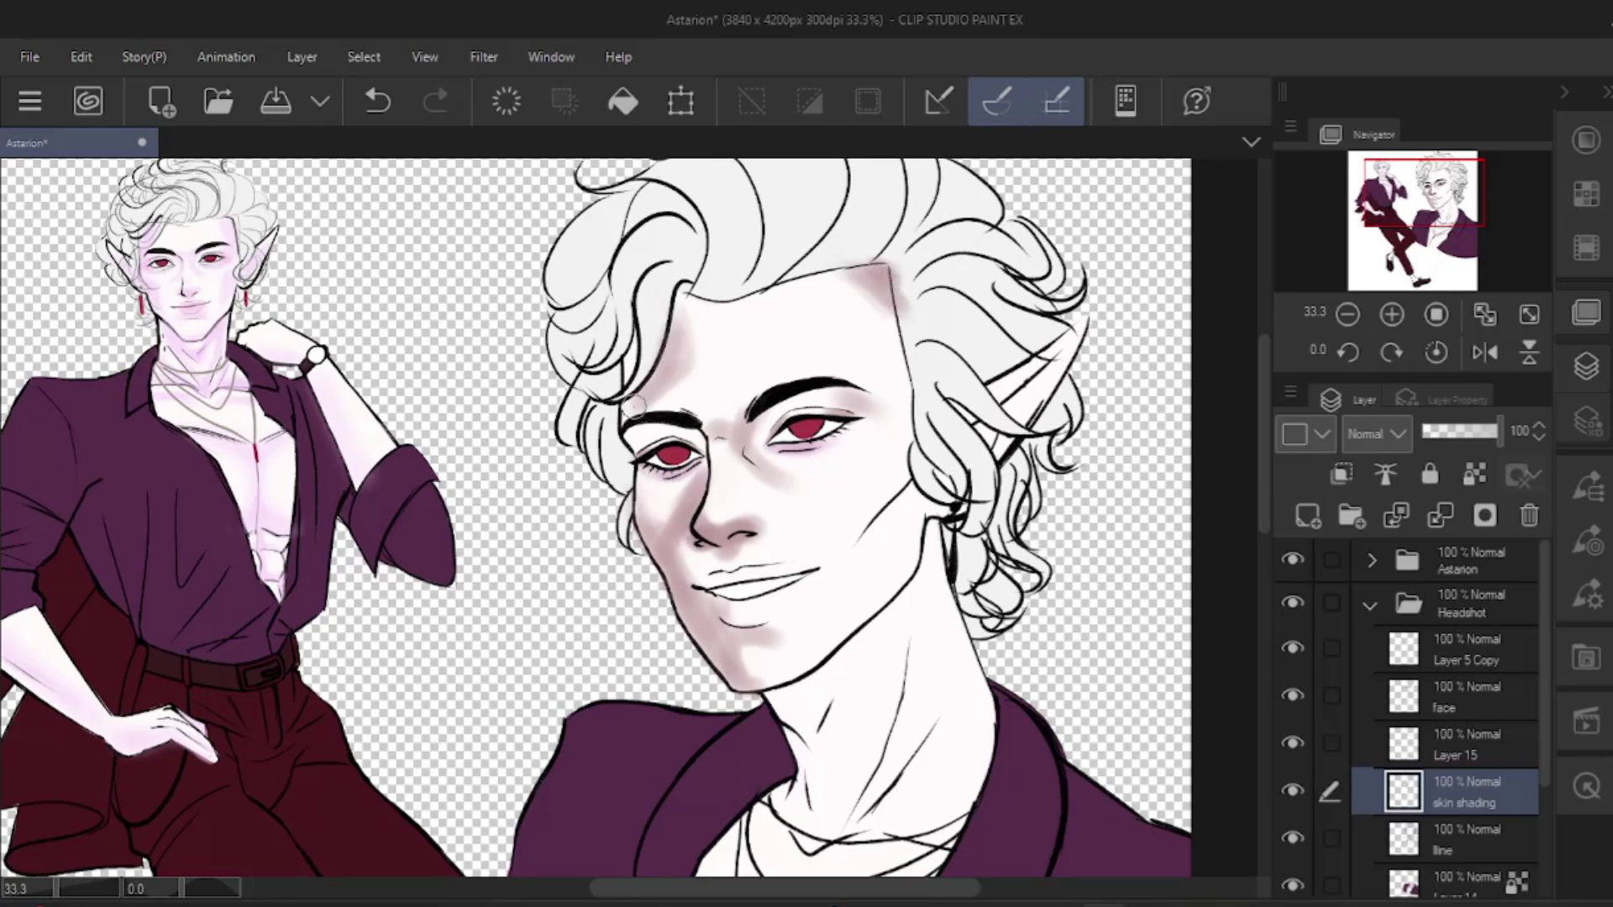
- Try to brush dusty rose shading onto the headshot's cheek beneath the cheekbone
drag(915, 455, 835, 528)
key(ctrl+z)
mouse_move(832, 523)
mouse_down()
mouse_move(842, 598)
mouse_move(847, 556)
mouse_up()
key(ctrl+z)
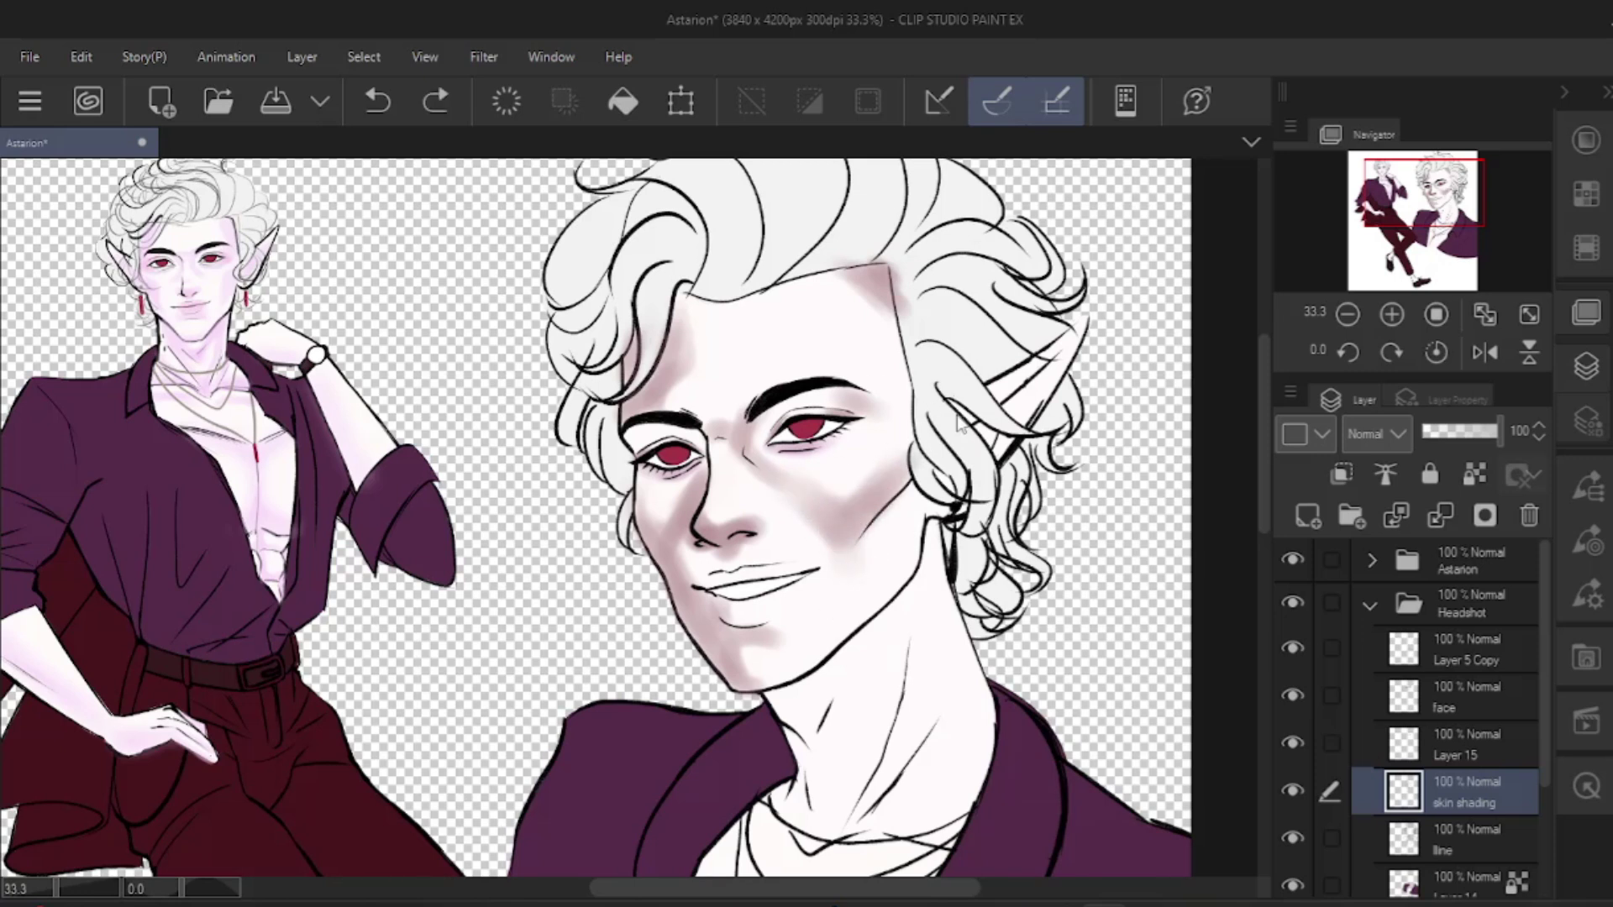
key(ctrl+z)
key(ctrl+z)
key(ctrl+z)
- Shade the headshot's cheek hollow, the pointed ear and the edge of the jawline
drag(873, 478, 798, 493)
mouse_move(895, 470)
mouse_down()
mouse_move(845, 503)
mouse_move(871, 509)
mouse_up()
mouse_move(997, 422)
mouse_down()
mouse_move(1054, 366)
mouse_move(996, 445)
mouse_up()
drag(941, 541, 830, 649)
key(ctrl+z)
drag(892, 589, 766, 687)
- Shade the headshot's neck beneath the chin and down to the collarbones, redoing the uneven strokes
scroll(1028, 372, down, 3)
key(ctrl+plus)
key(ctrl+plus)
key(ctrl+plus)
mouse_move(834, 607)
mouse_down()
mouse_move(918, 691)
mouse_move(860, 583)
mouse_up()
drag(974, 533, 937, 435)
mouse_move(826, 546)
mouse_down()
mouse_move(801, 640)
mouse_move(868, 509)
mouse_move(934, 442)
mouse_move(777, 665)
mouse_up()
key(ctrl+z)
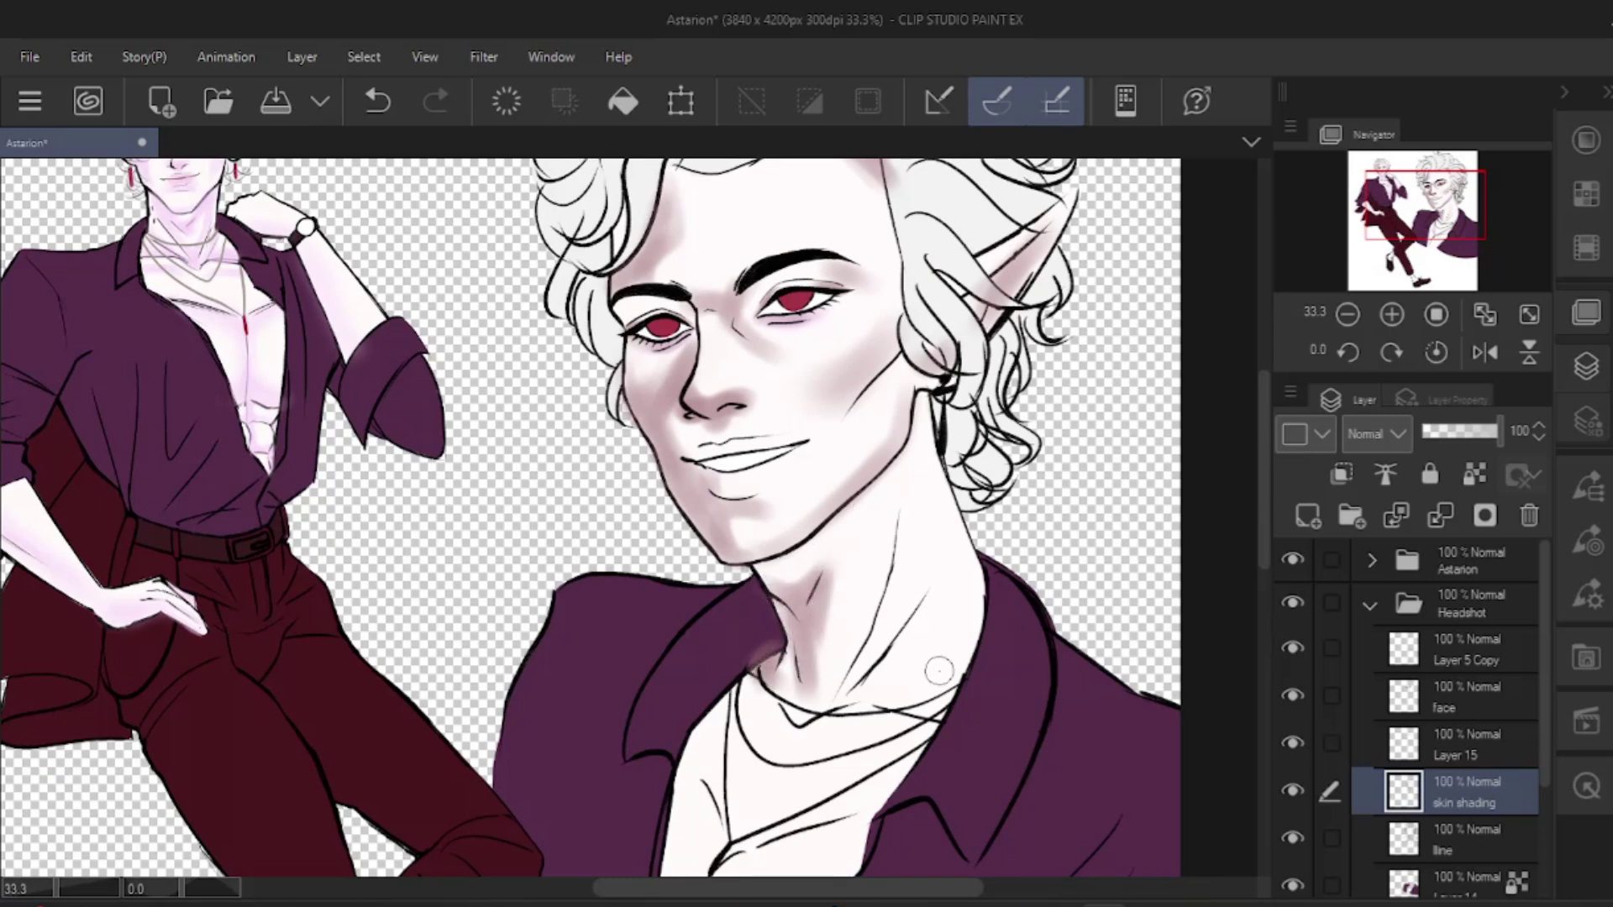
key(ctrl+z)
mouse_move(779, 688)
mouse_down()
mouse_move(854, 663)
mouse_move(878, 704)
mouse_up()
- Brush shading across the headshot's collarbones and open chest, and refine the strokes on the neck
scroll(874, 739, down, 3)
drag(701, 715, 729, 740)
mouse_move(729, 750)
mouse_down()
mouse_move(847, 704)
mouse_move(684, 826)
mouse_up()
key(ctrl+z)
mouse_move(828, 505)
mouse_down()
mouse_move(797, 659)
mouse_move(761, 696)
mouse_up()
key(p)
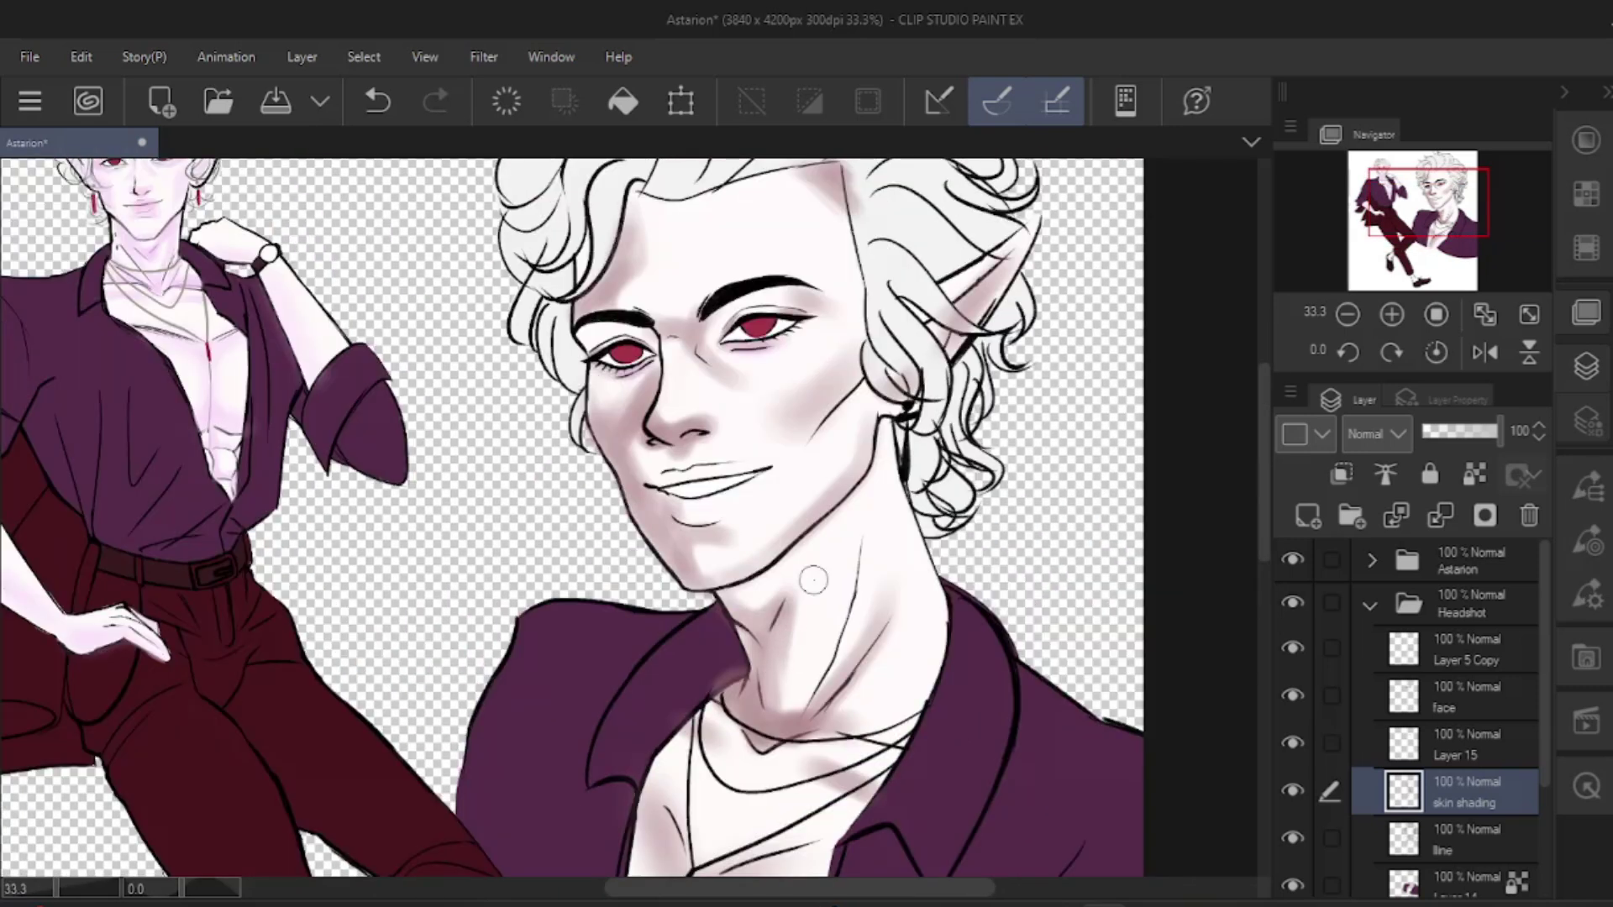
scroll(813, 580, up, 3)
key(ctrl+z)
drag(867, 603, 816, 659)
scroll(904, 311, down, 3)
scroll(905, 310, up, 4)
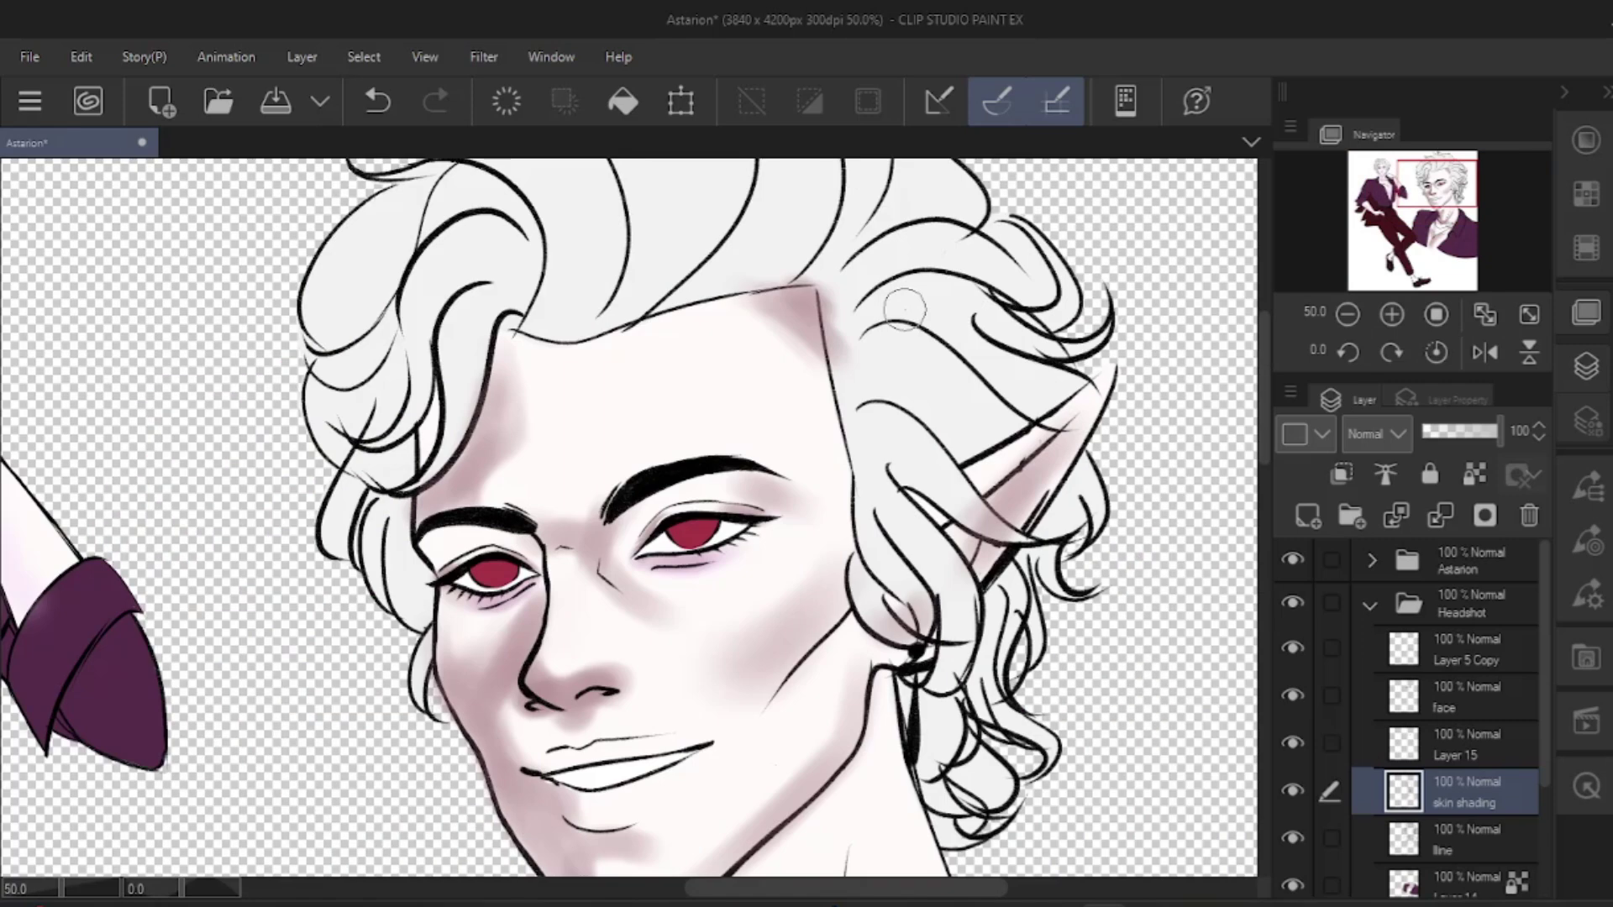
- Lock the skin shading layer's transparent pixels and recolour all its shading to pale violet, RGB 247, 210, 249
scroll(845, 315, down, 2)
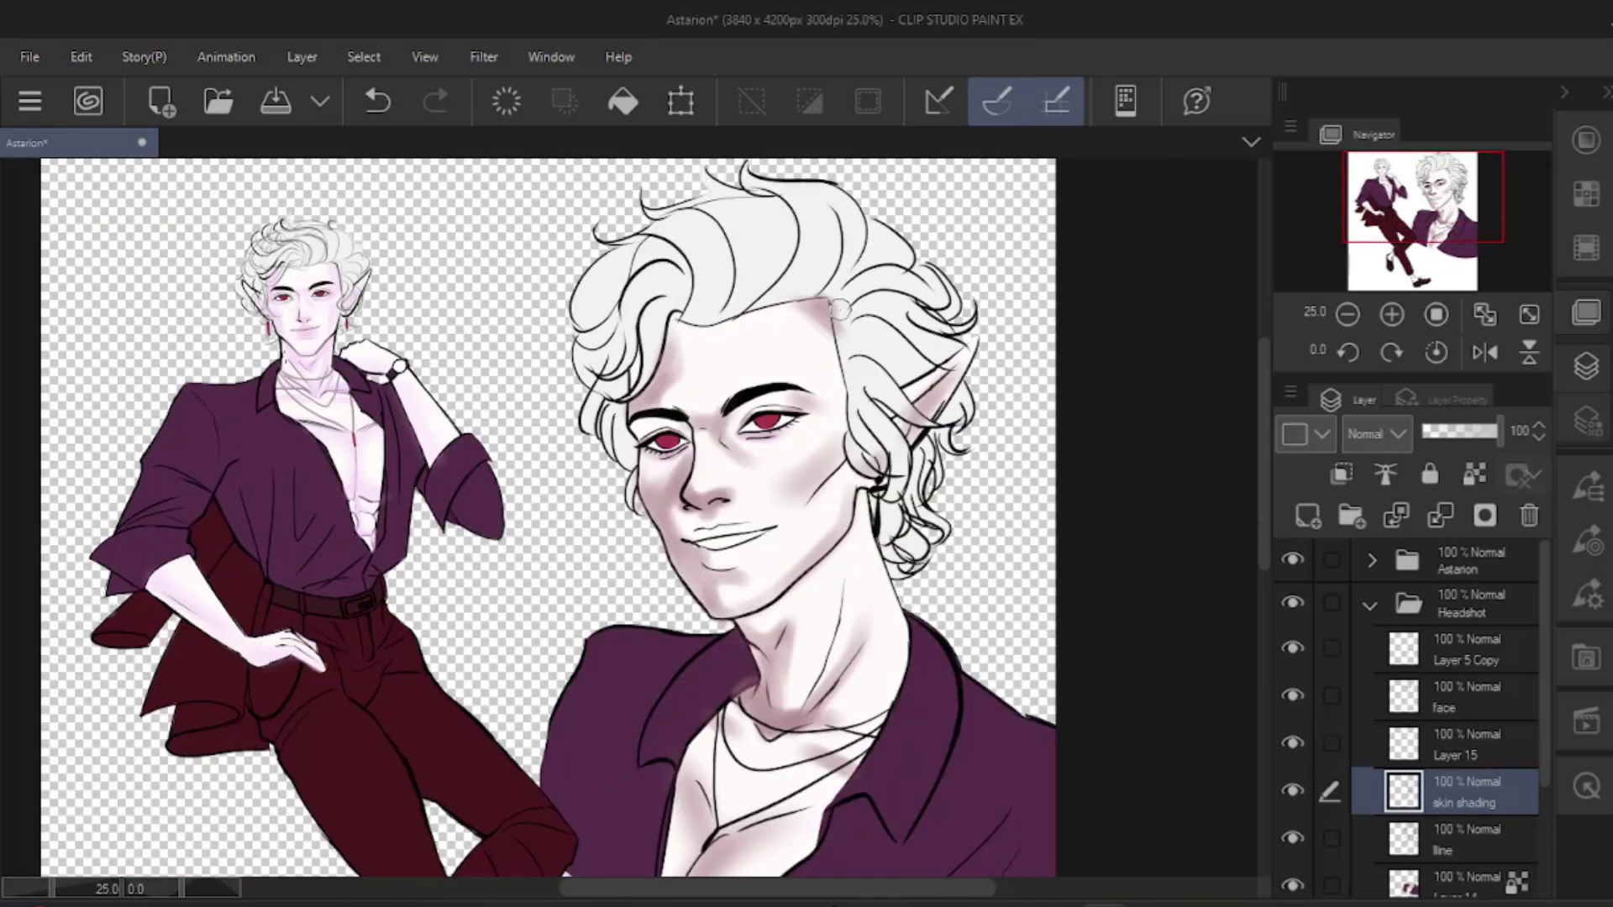
scroll(838, 651, up, 1)
scroll(956, 438, down, 3)
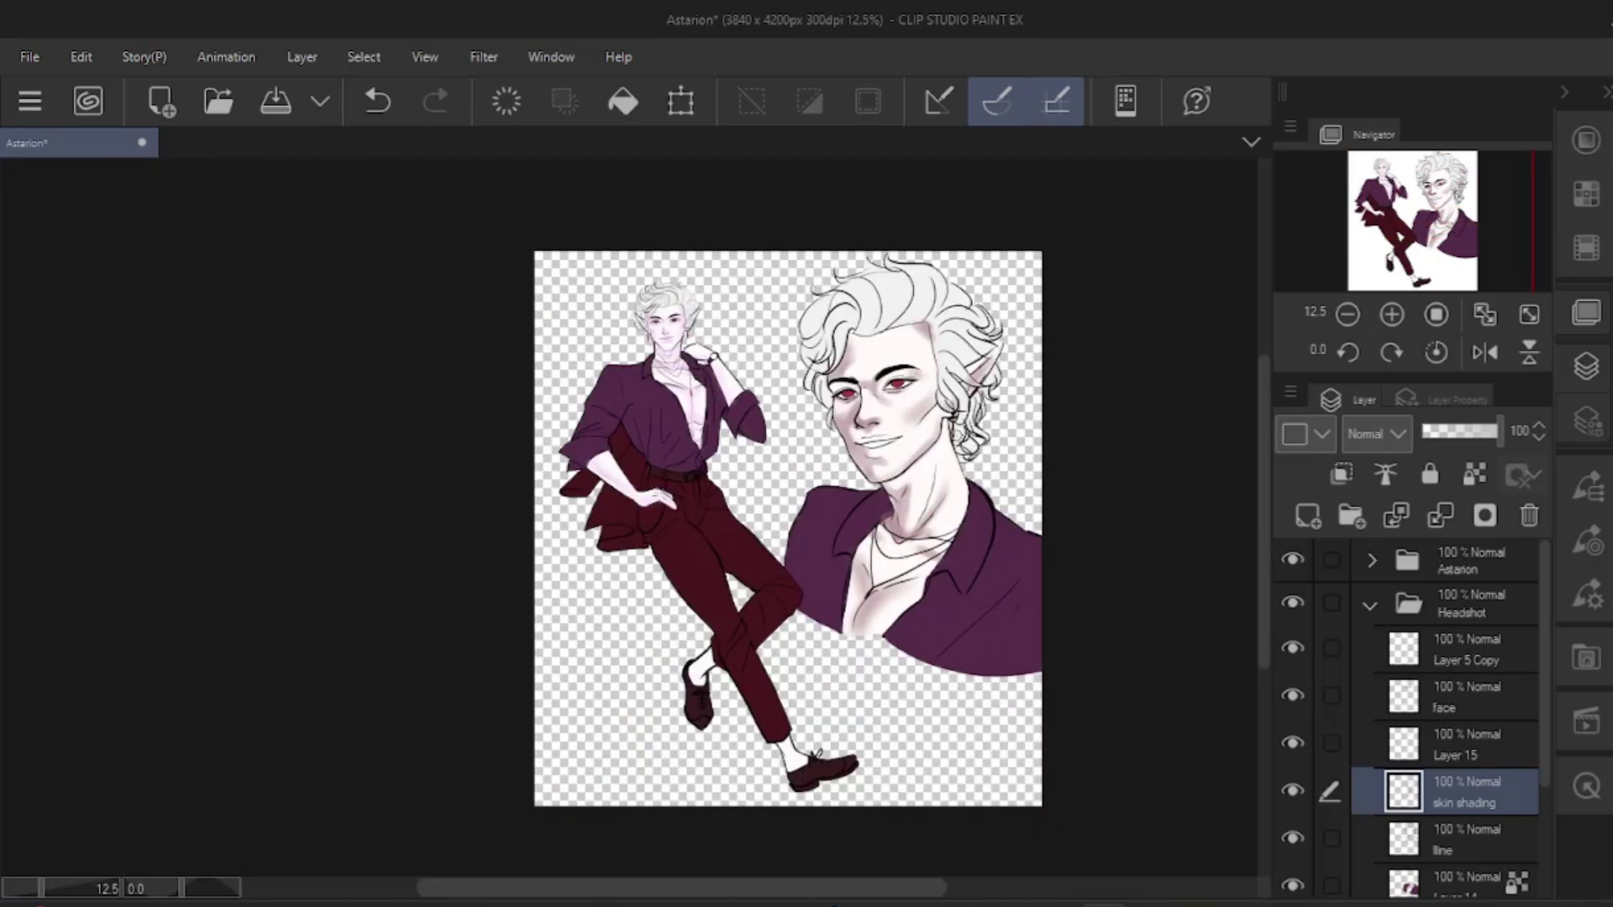
scroll(956, 439, up, 2)
drag(879, 555, 915, 630)
click(1475, 476)
click(1587, 189)
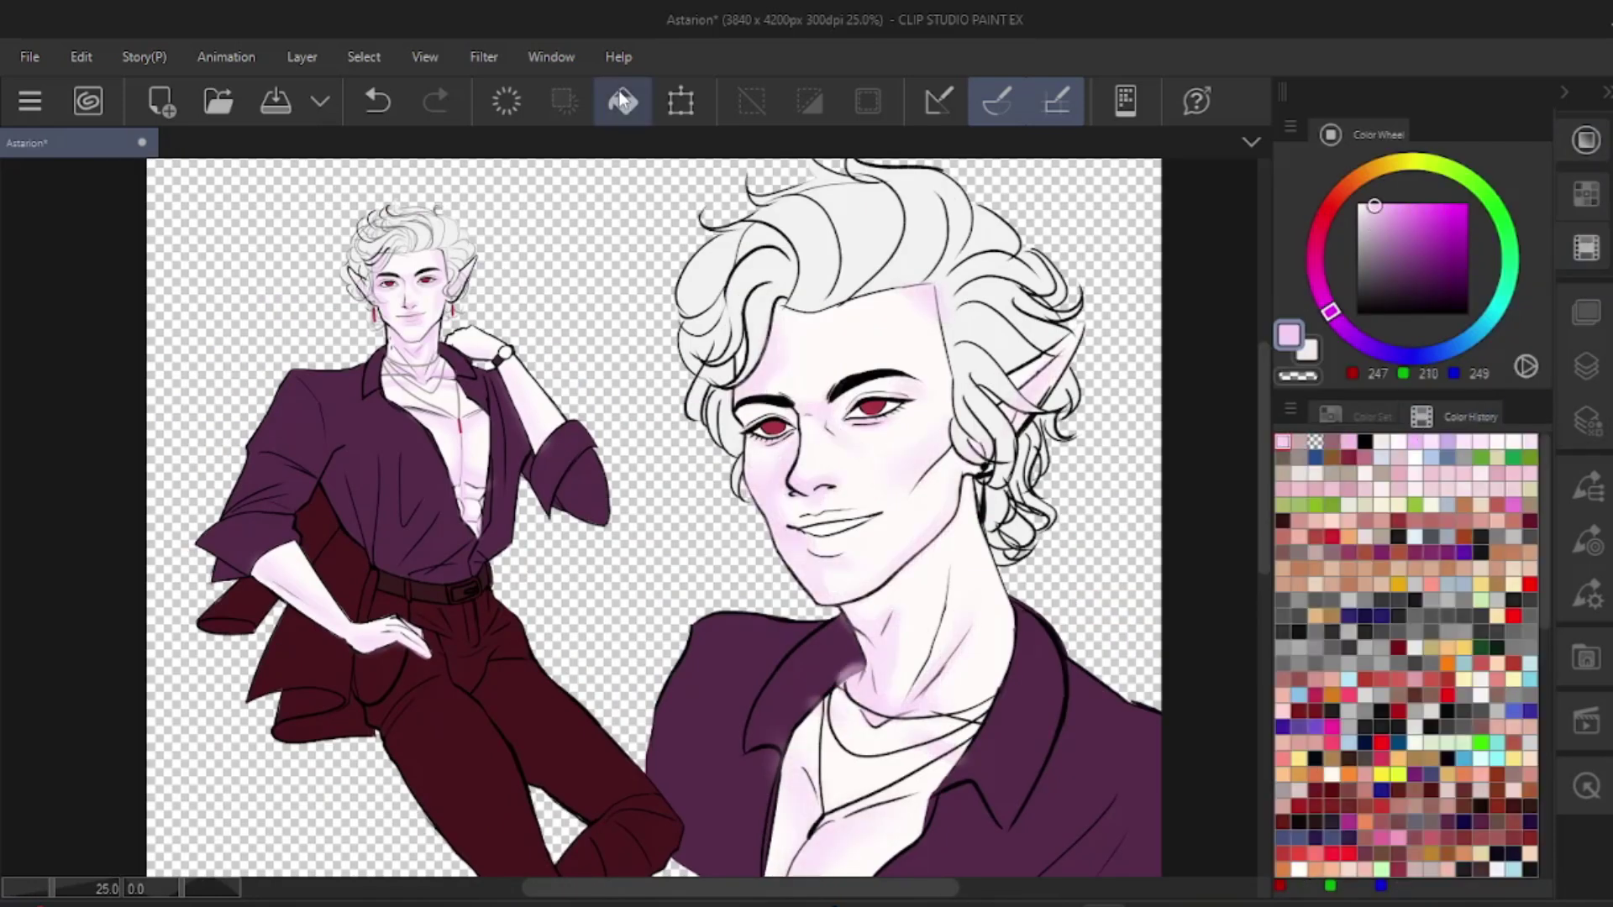
- Deepen the shading on the headshot's eyelids and lower eye rims with dusty rose, RGB 151, 103, 109
scroll(966, 328, up, 2)
drag(736, 531, 817, 503)
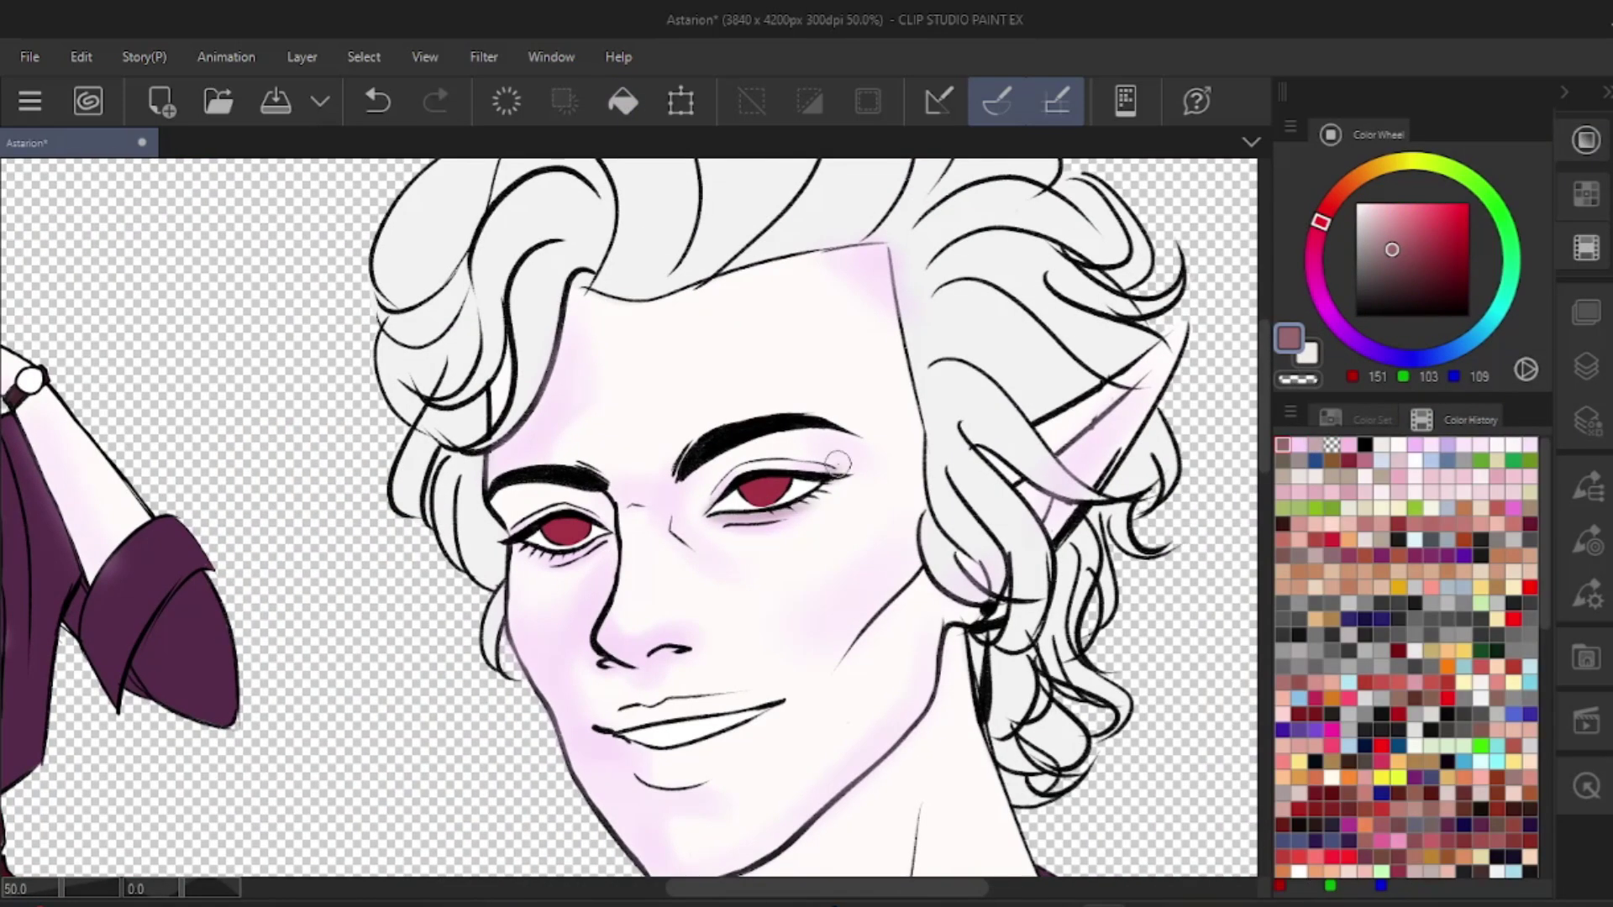
click(1586, 363)
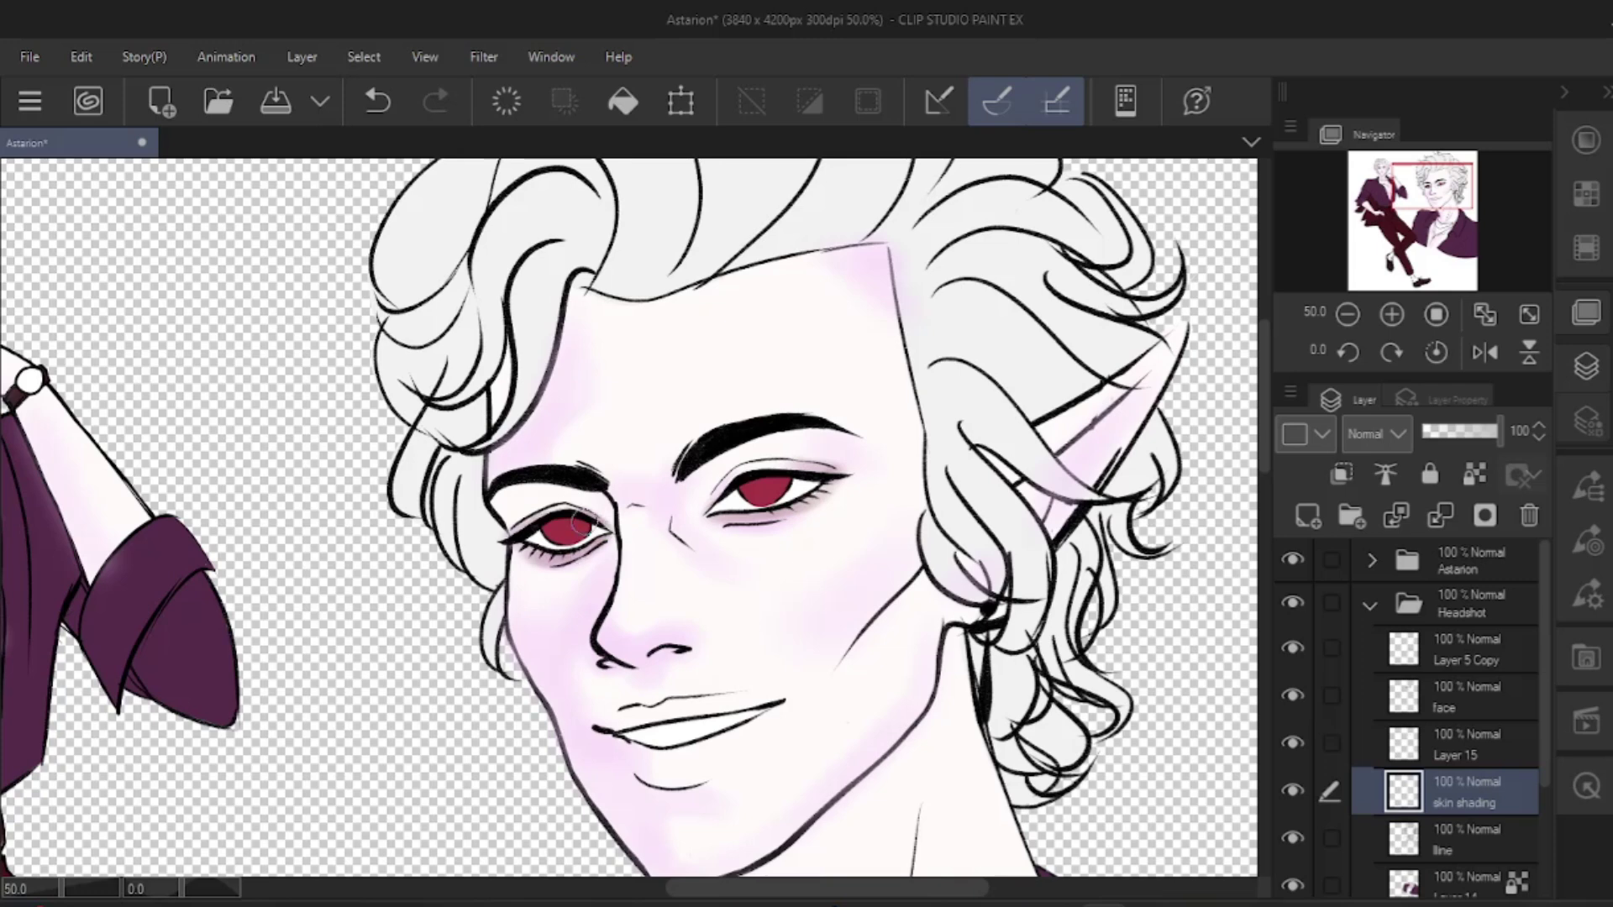
key(ctrl+0)
key(ctrl+z)
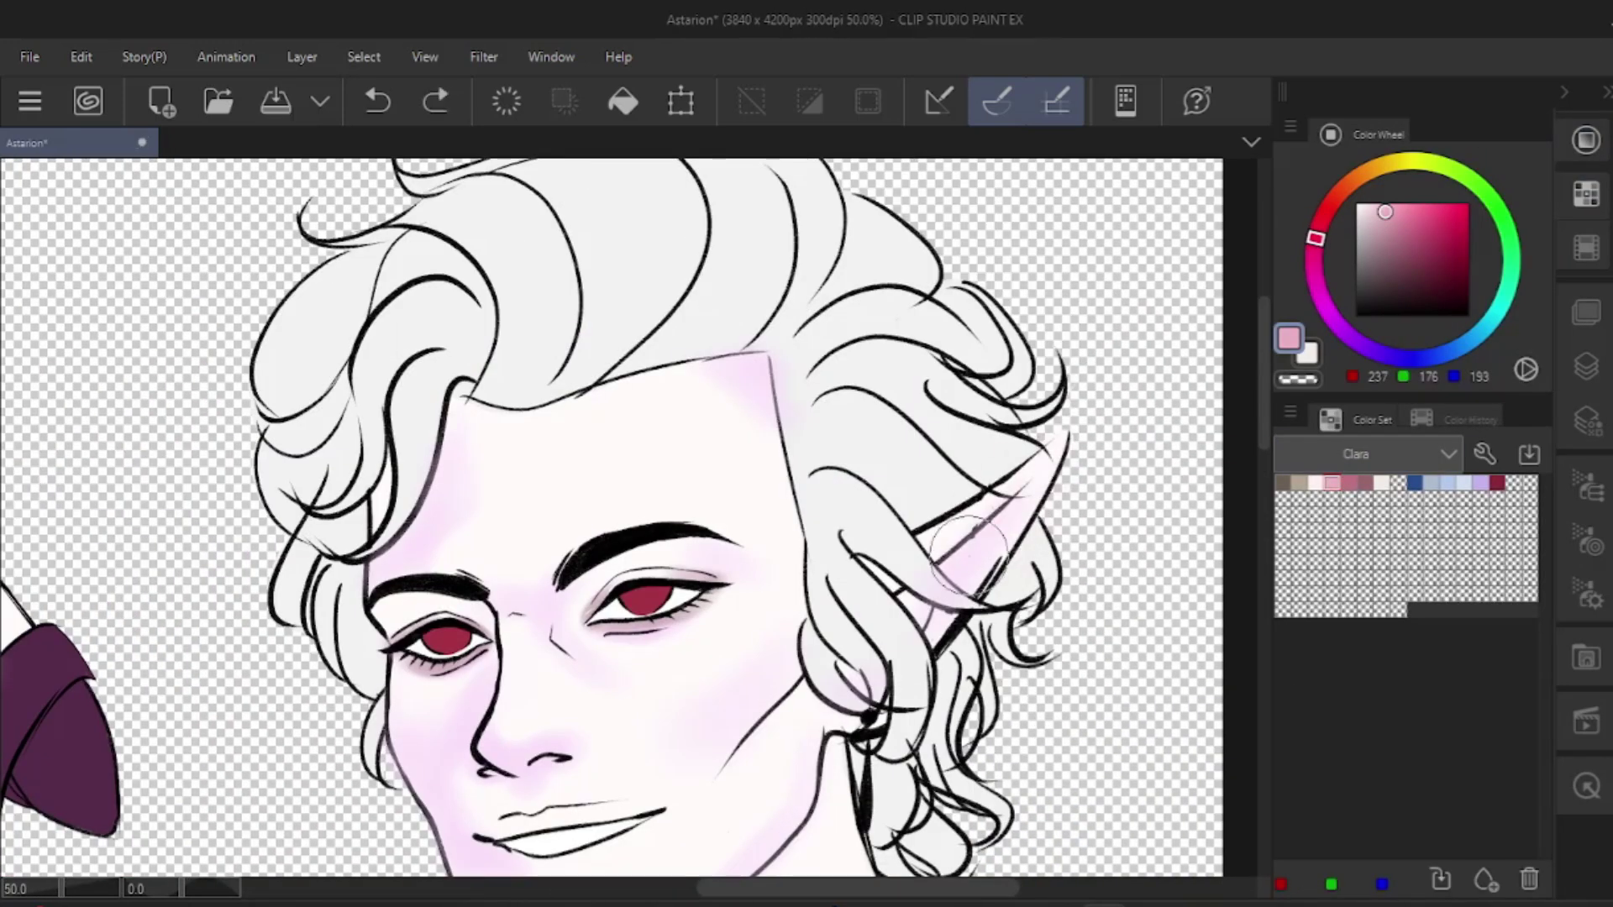
- Brush soft pink, RGB 237, 176, 193, over the headshot's pointed ear and around its lower lip
drag(969, 557, 1060, 446)
mouse_move(544, 687)
mouse_down()
mouse_move(517, 557)
mouse_move(773, 529)
mouse_up()
drag(799, 588, 729, 593)
drag(782, 649, 731, 598)
key(p)
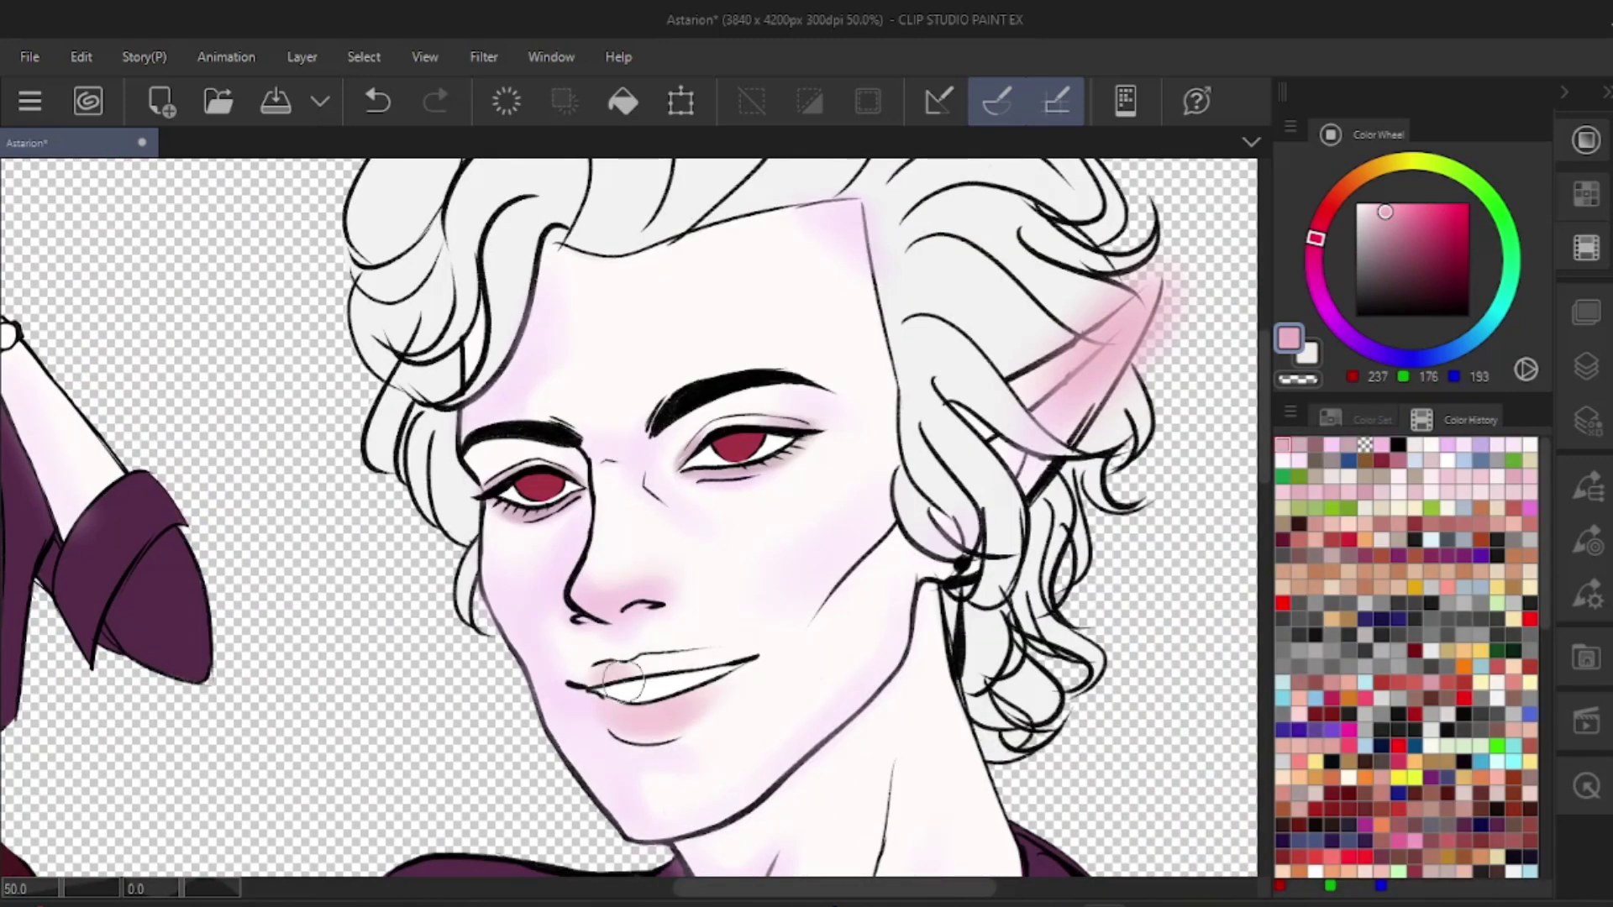
- Build up the soft pink tint on the headshot's upper lip and down its nose
scroll(805, 583, down, 5)
scroll(805, 584, up, 3)
key(b)
scroll(674, 442, down, 3)
scroll(678, 444, up, 4)
drag(676, 580, 677, 605)
scroll(705, 640, down, 1)
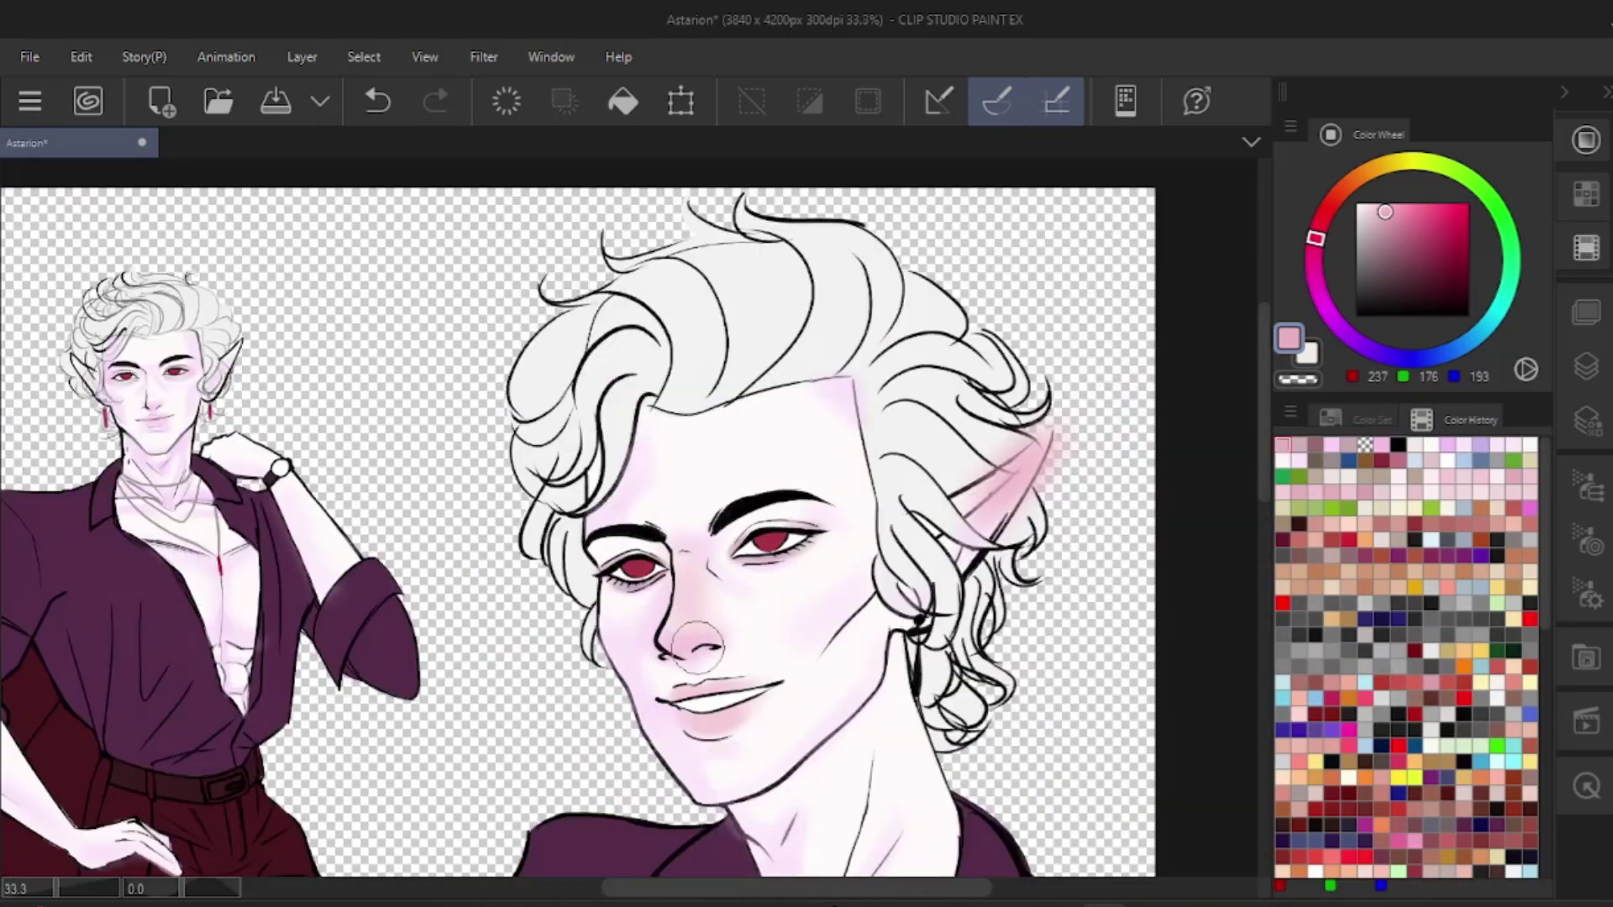
scroll(697, 647, down, 2)
scroll(879, 521, up, 2)
- Deepen the inner corners of the headshot's eyelids with dusty rose, RGB 151, 103, 109, and erase the excess around the brow
key(p)
alt+click(835, 558)
scroll(992, 548, down, 1)
scroll(1038, 644, up, 1)
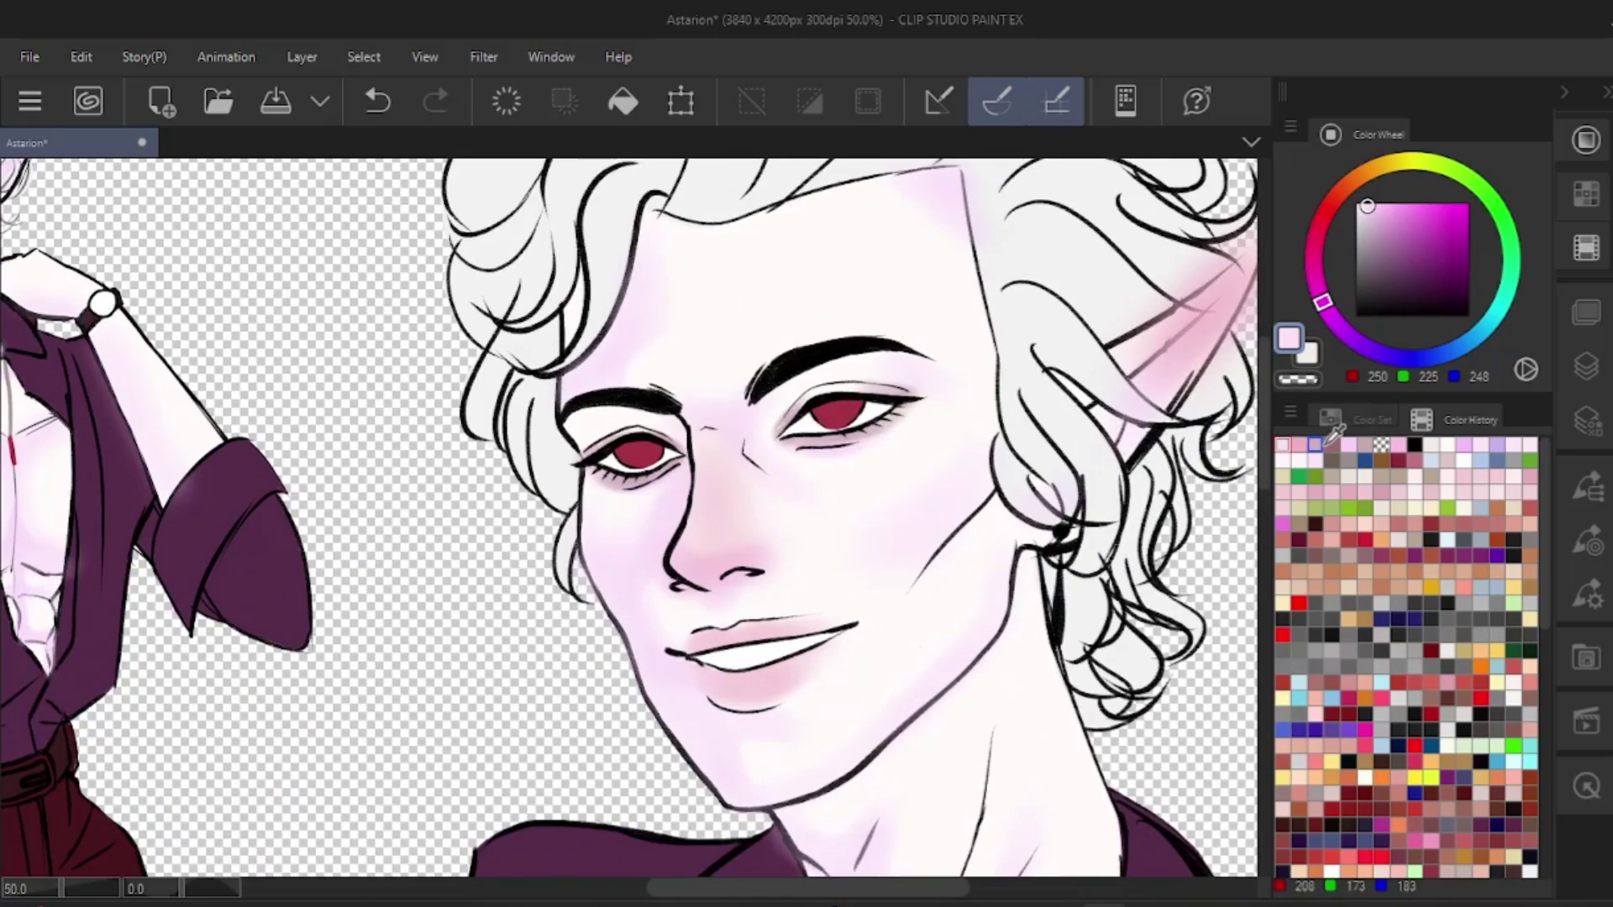
click(1331, 445)
drag(764, 408, 819, 365)
drag(647, 411, 691, 404)
scroll(827, 231, down, 1)
key(c)
drag(828, 323, 998, 404)
scroll(999, 407, down, 3)
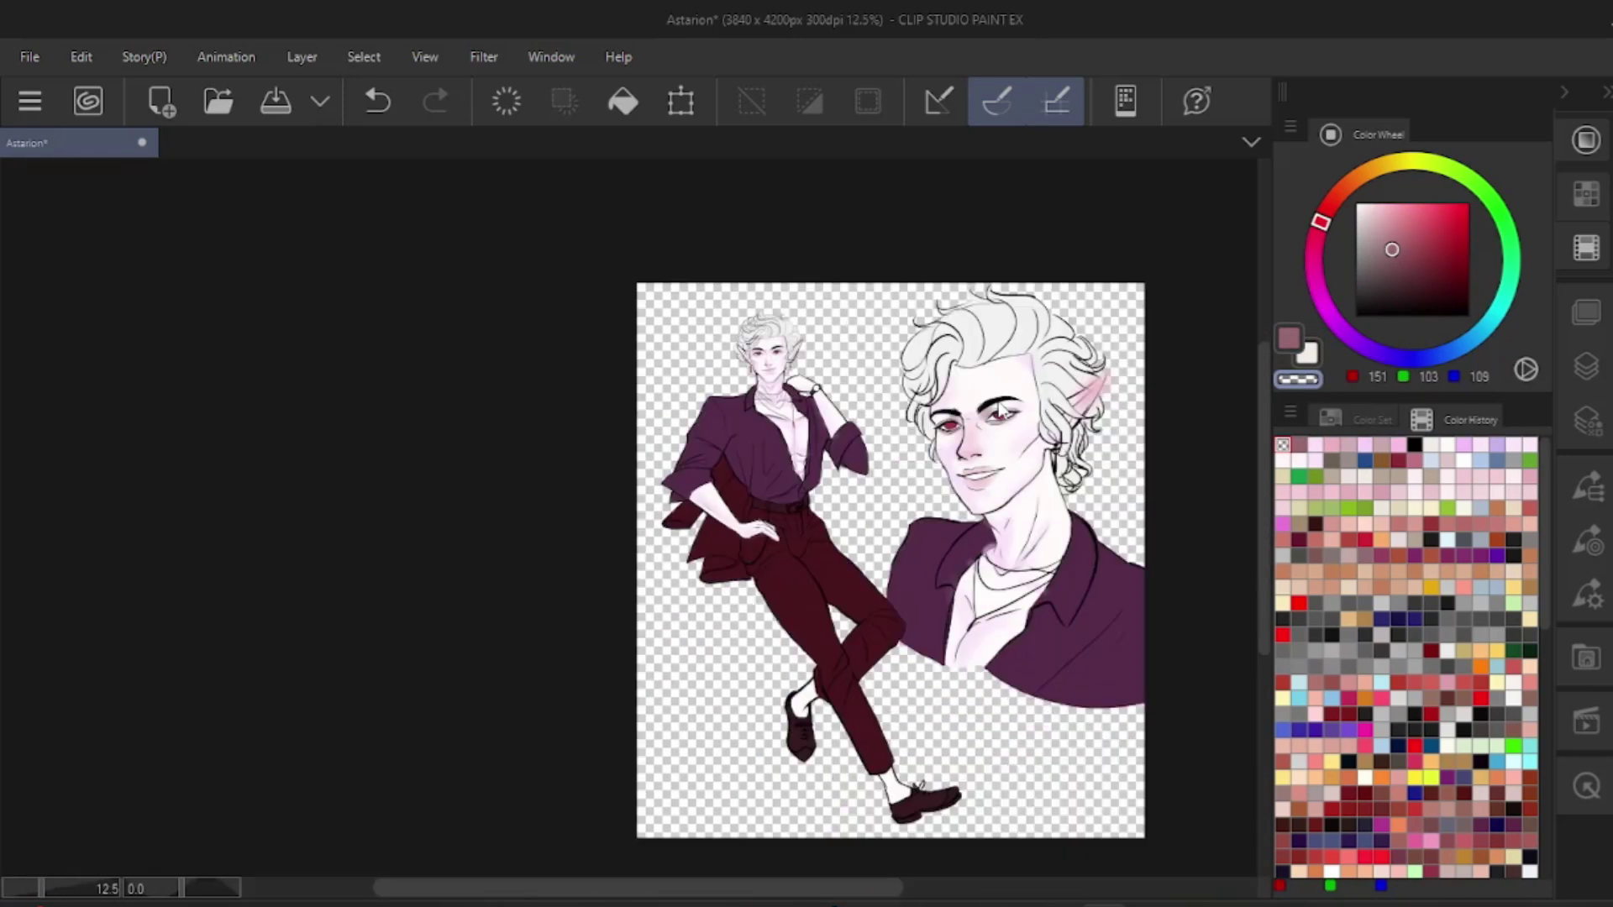
- Select the skin shading Copy layer and shade the full-body figure's eyelids and eye rims with dusty rose
scroll(1000, 403, up, 5)
scroll(1000, 403, down, 4)
scroll(697, 323, up, 4)
click(1586, 313)
click(1376, 561)
scroll(1428, 655, down, 1)
click(1466, 663)
scroll(717, 311, up, 2)
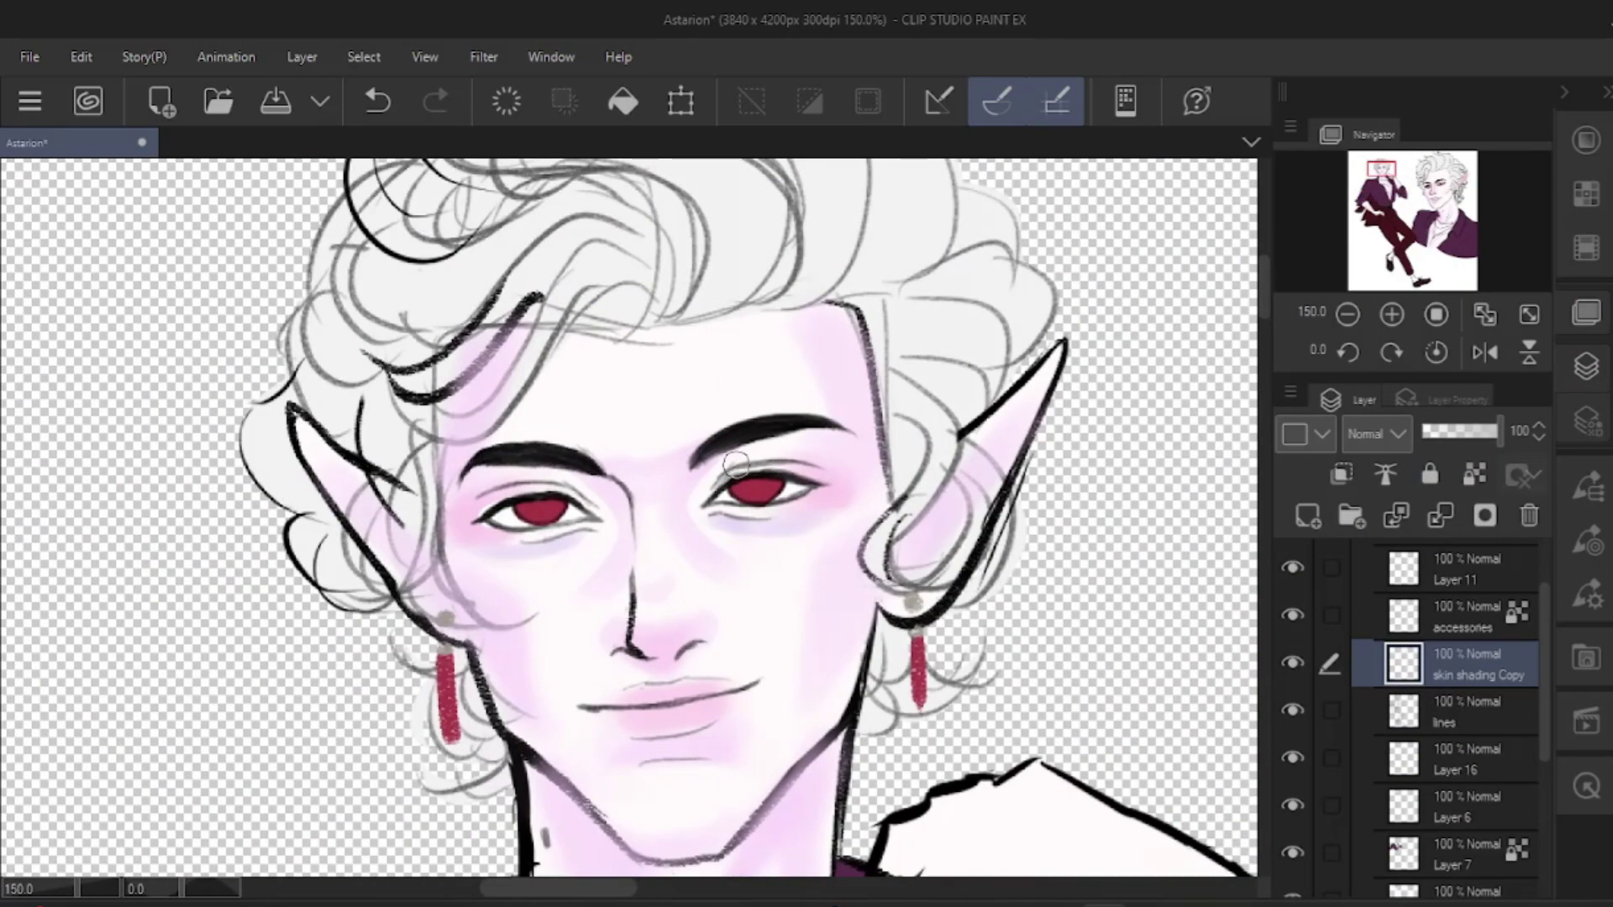
drag(714, 504, 834, 483)
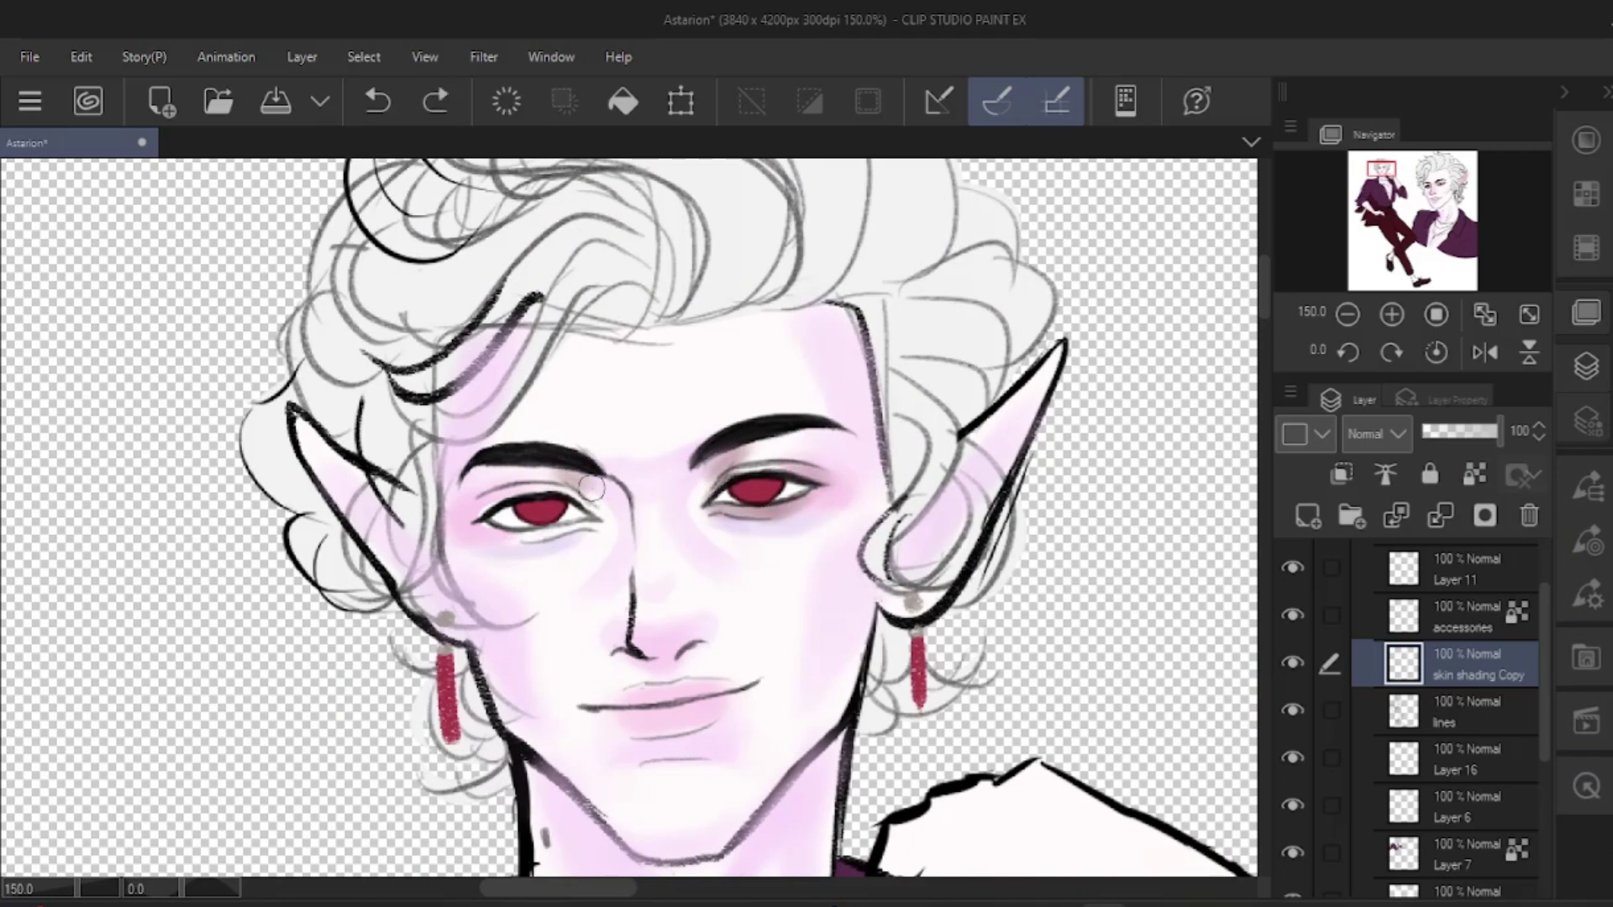
scroll(588, 504, down, 2)
scroll(622, 534, up, 2)
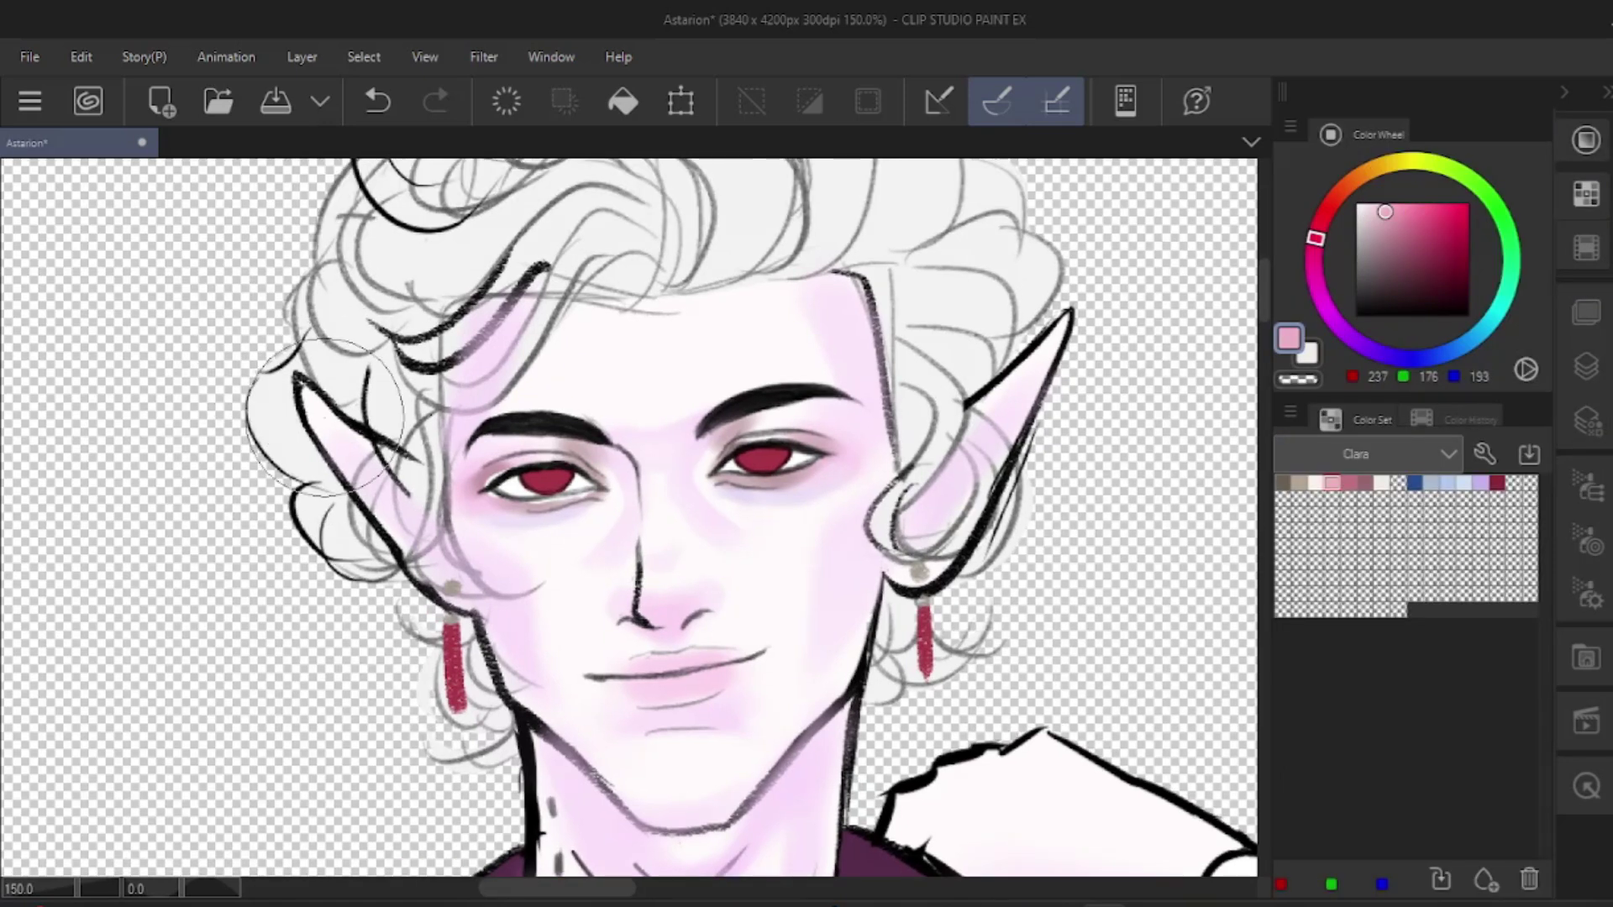
- Tint both ears of the full-body figure with soft pink, RGB 237, 176, 193, and save the drawing
drag(307, 390, 369, 458)
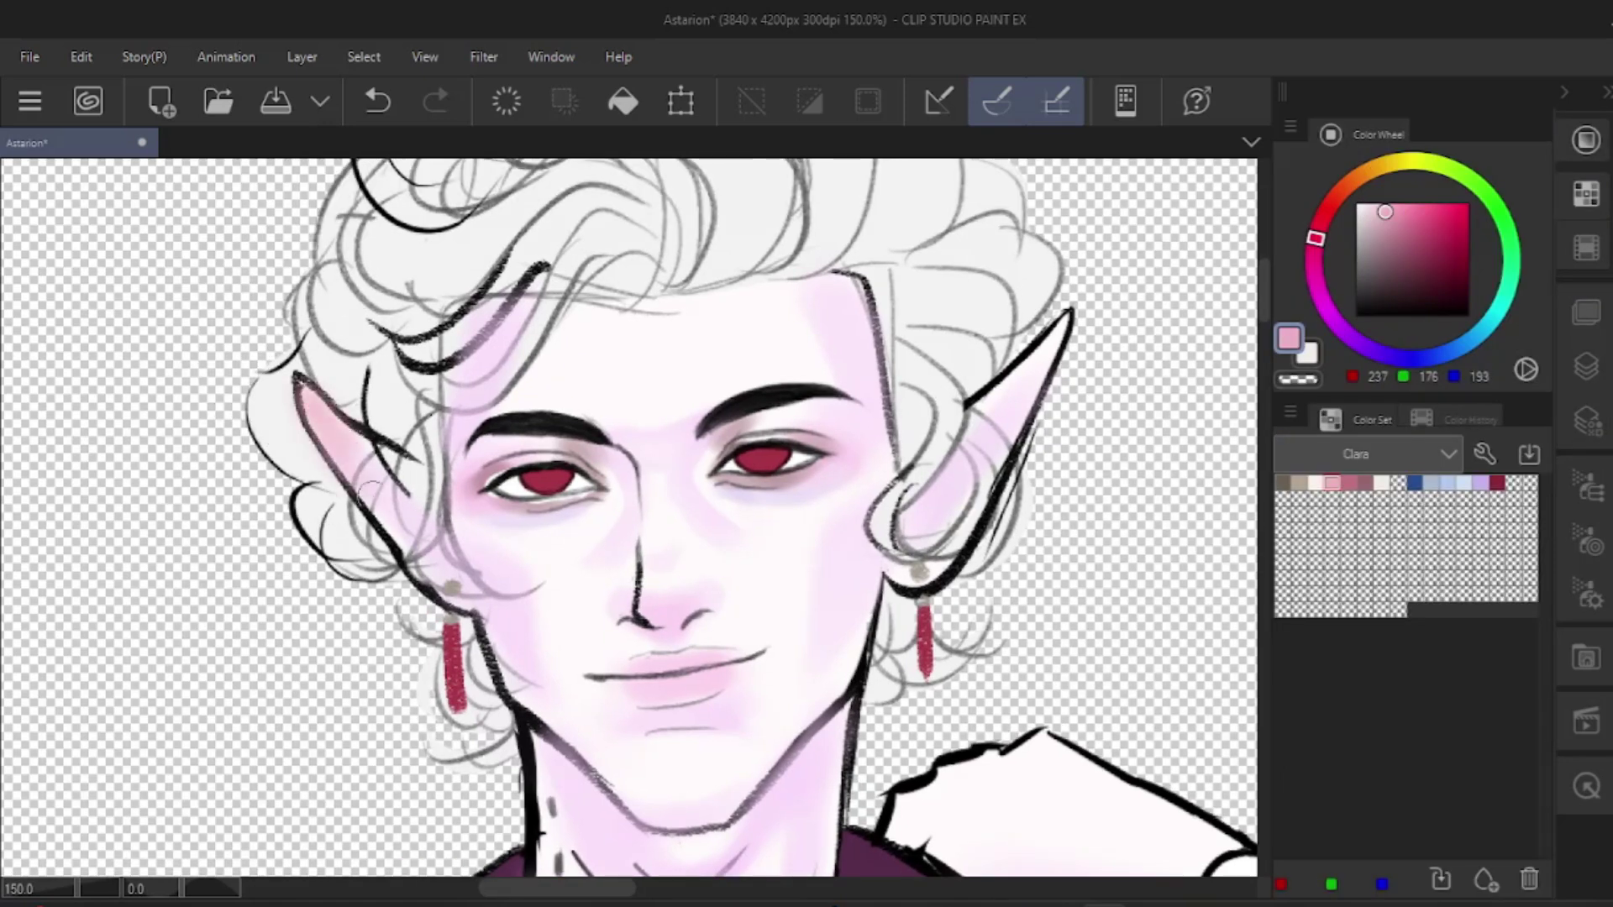
drag(1063, 319, 1004, 403)
scroll(639, 595, down, 4)
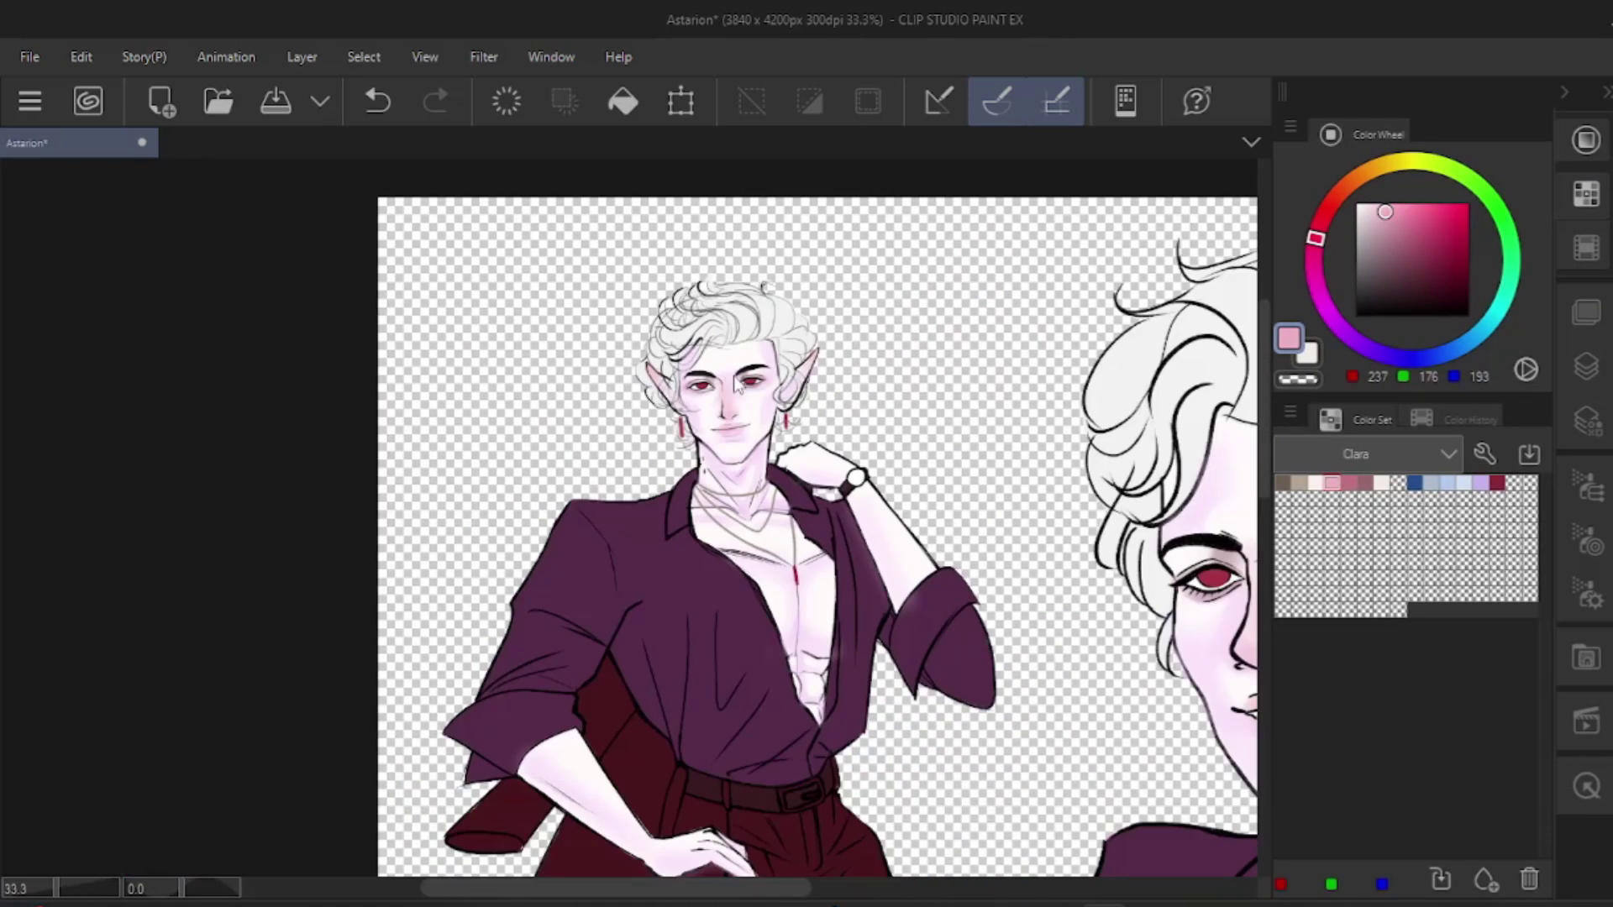
key(ctrl+s)
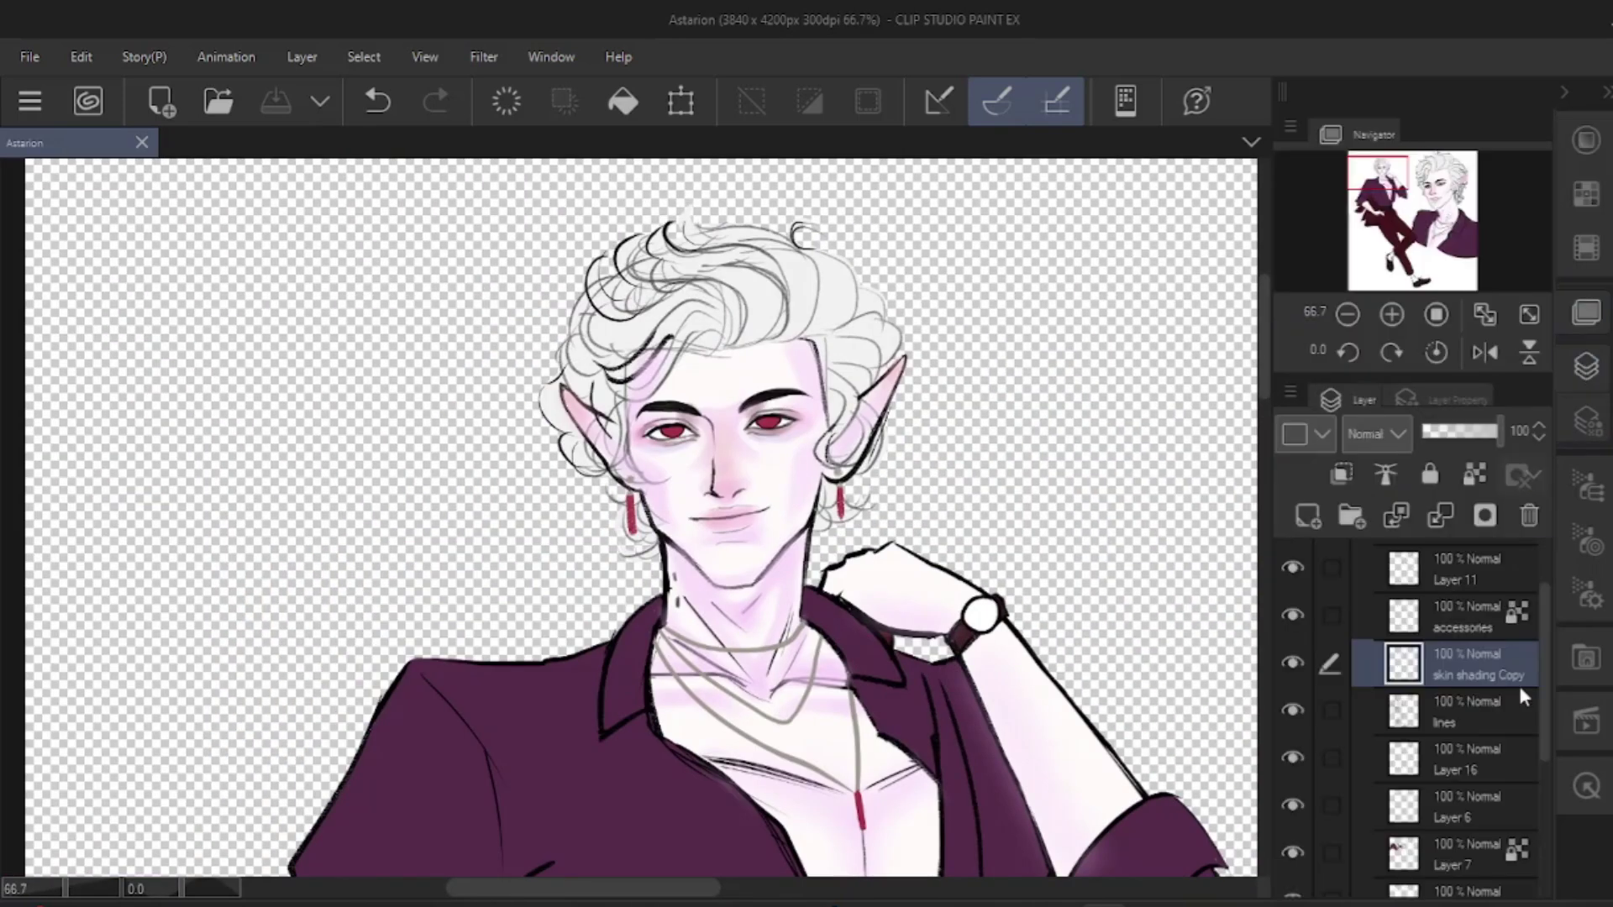
- Add a Glow dodge layer named light above the headshot's skin shading and paint a highlight down the nose
click(1461, 569)
scroll(714, 521, up, 3)
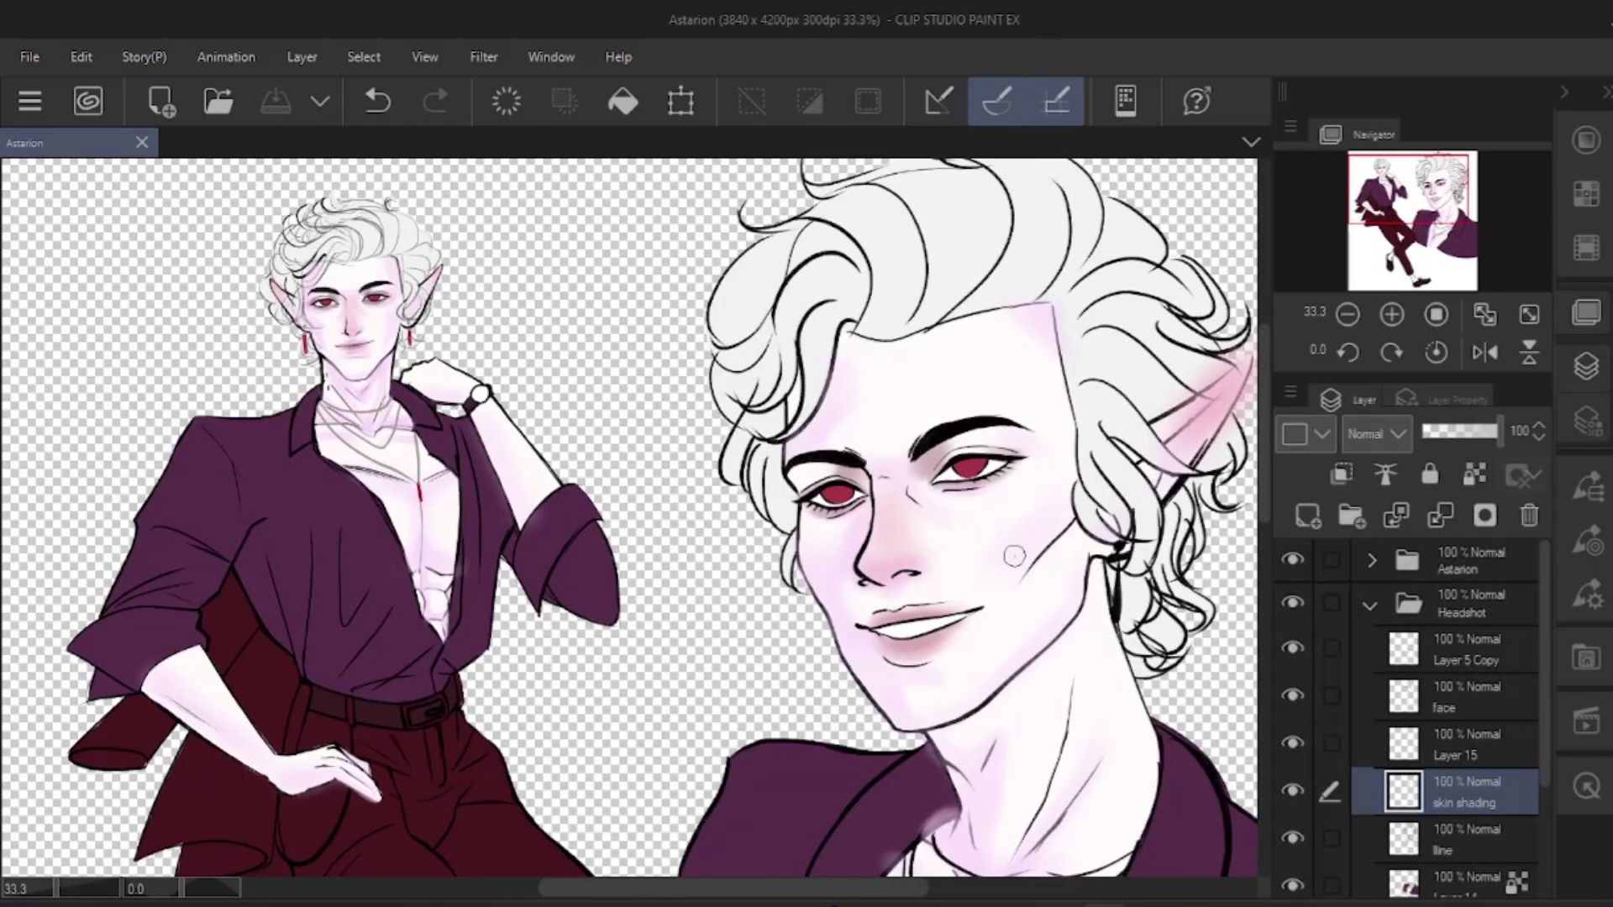
click(1308, 516)
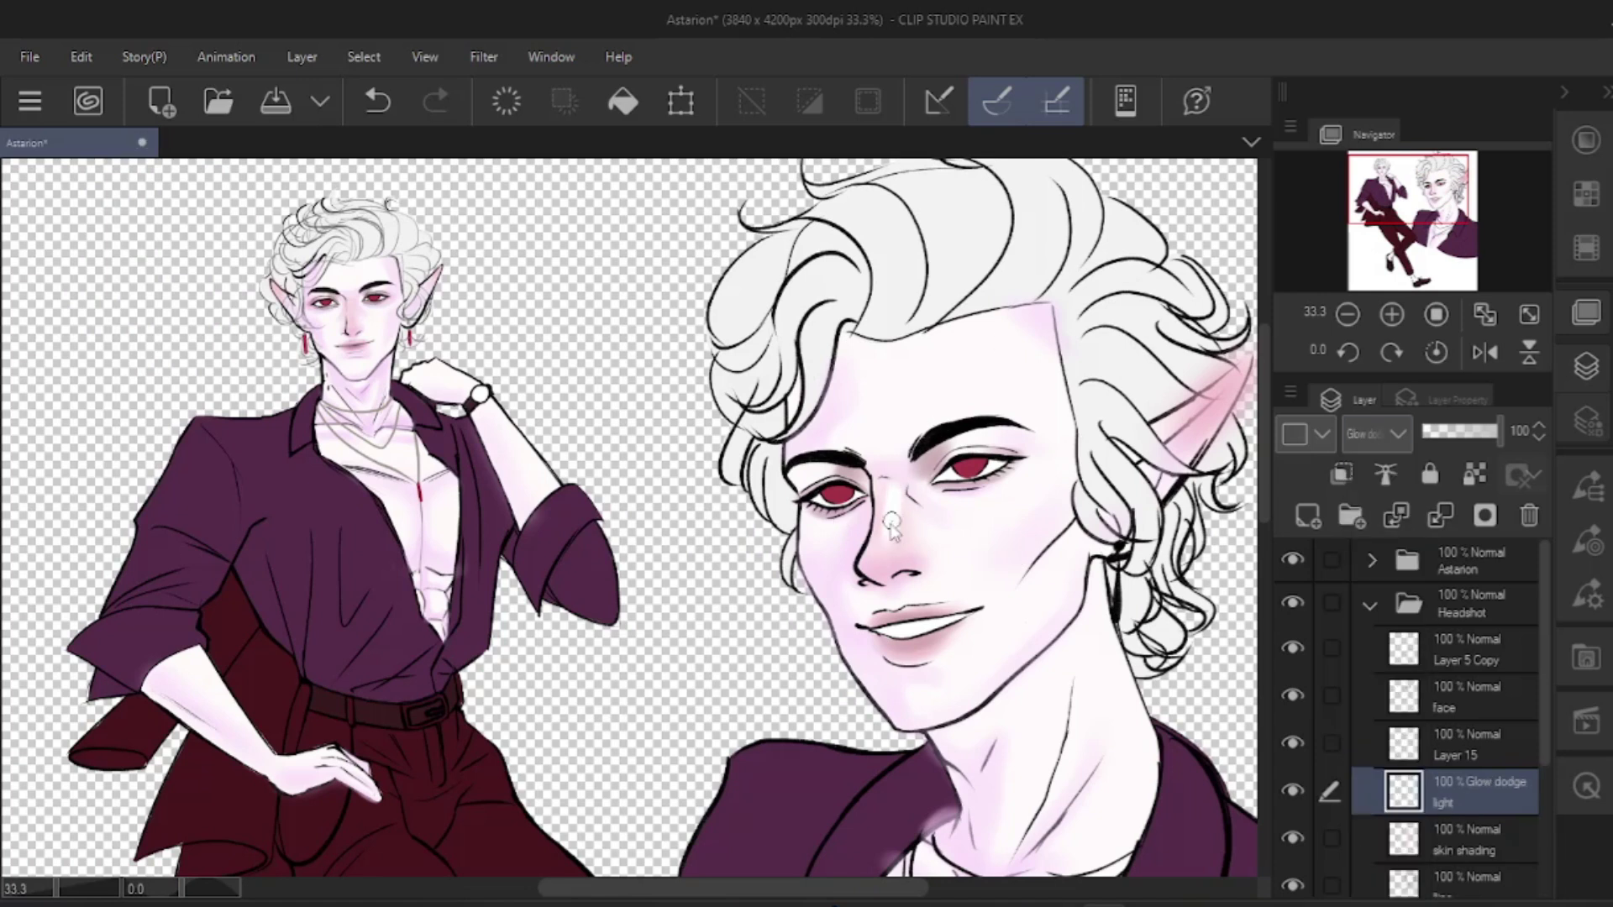
key(ctrl+z)
scroll(961, 387, up, 1)
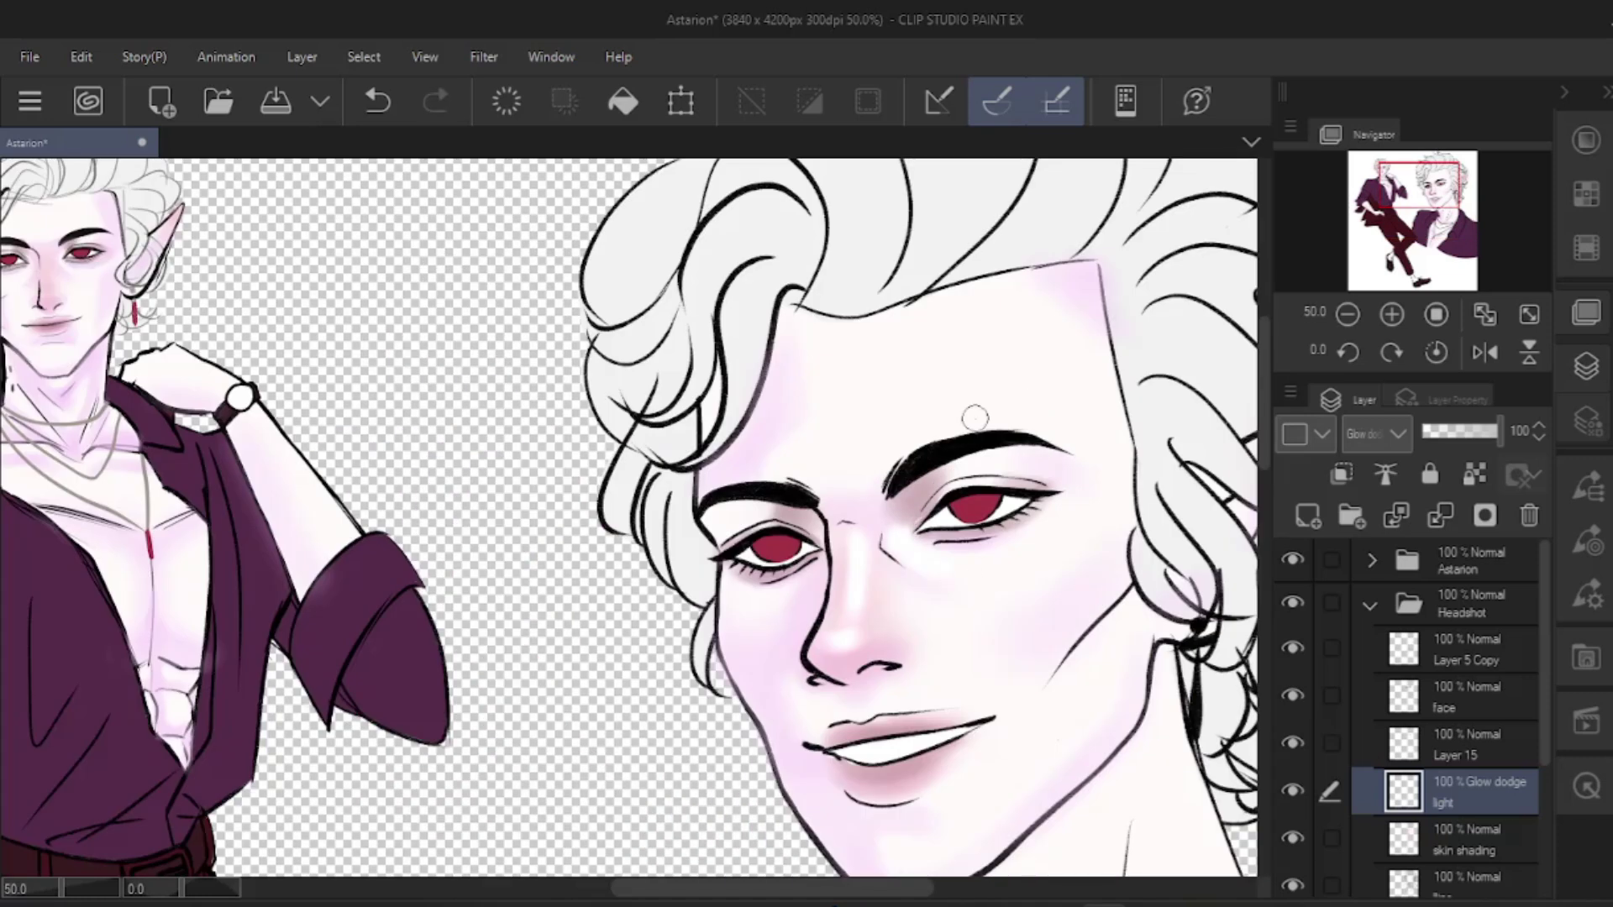
drag(848, 504, 861, 605)
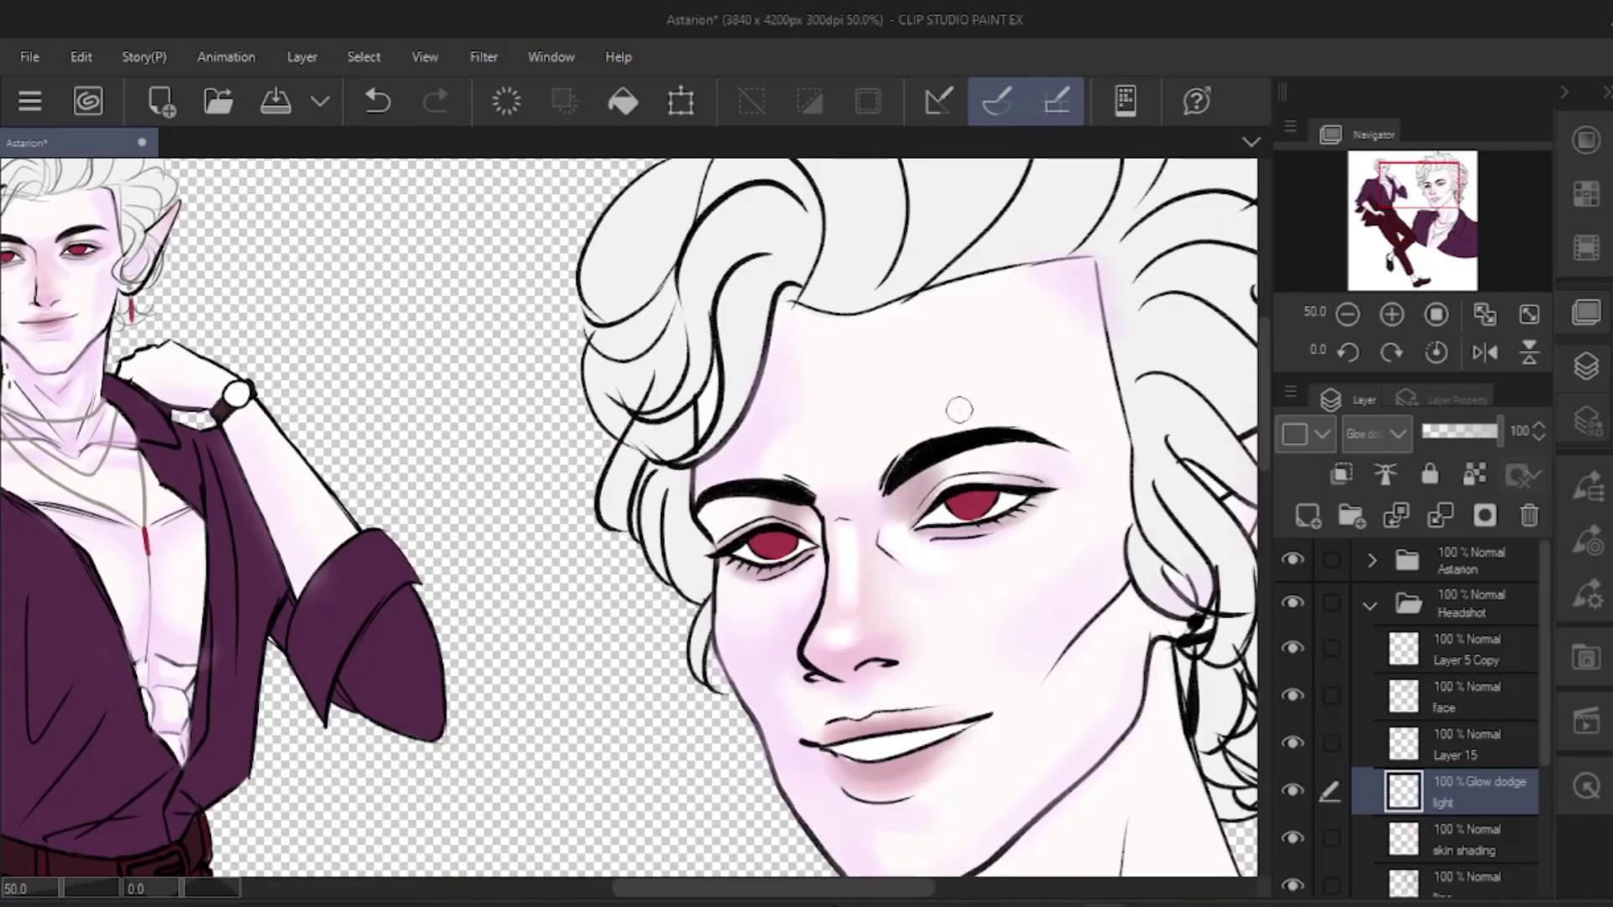
- Touch up the shading at the headshot's inner eyelid on the skin shading layer, undoing the uneven stroke
key(alt+bracketleft)
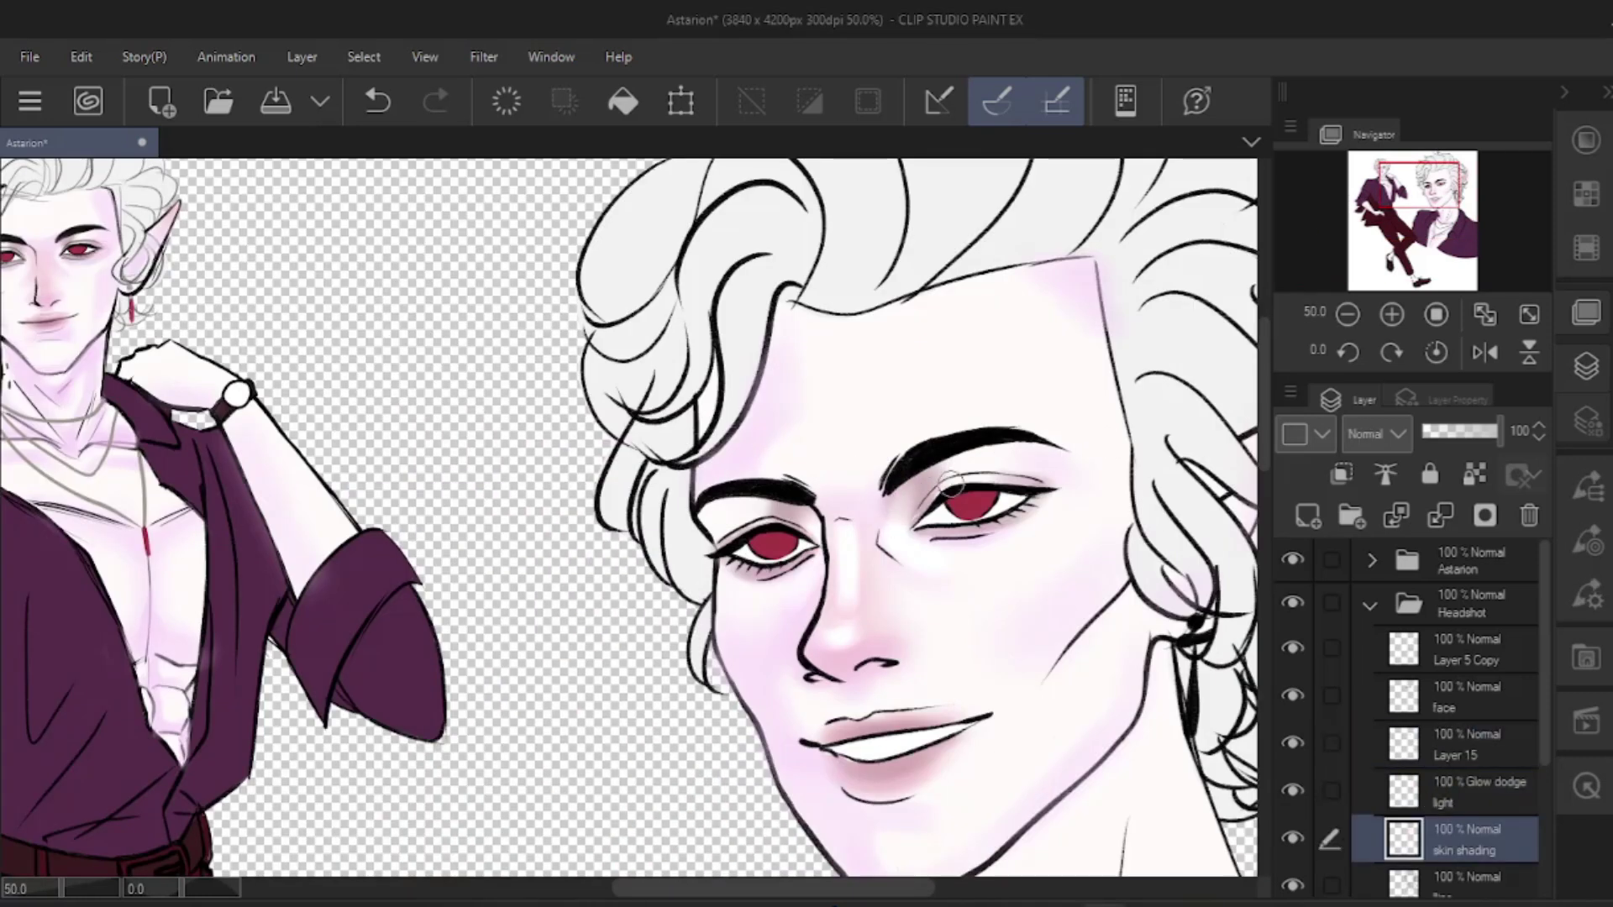
scroll(970, 431, up, 1)
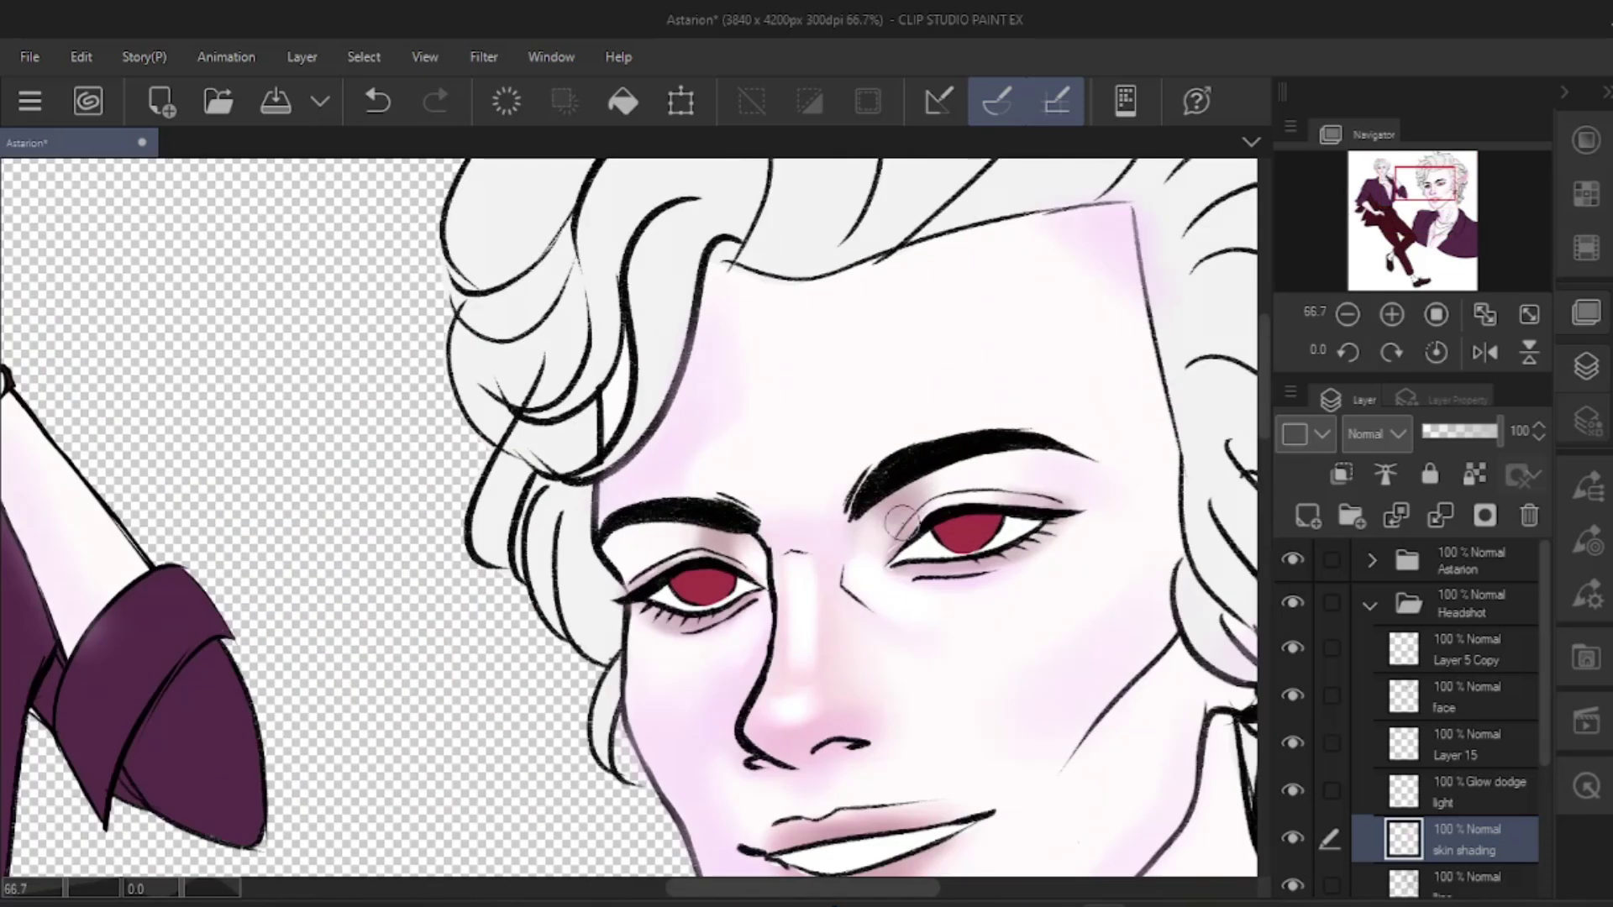
key(ctrl+z)
scroll(1025, 420, down, 2)
scroll(1025, 420, up, 1)
- Dot small bright highlights along the headshot's lower lip on the light layer
click(1466, 792)
drag(858, 765, 861, 777)
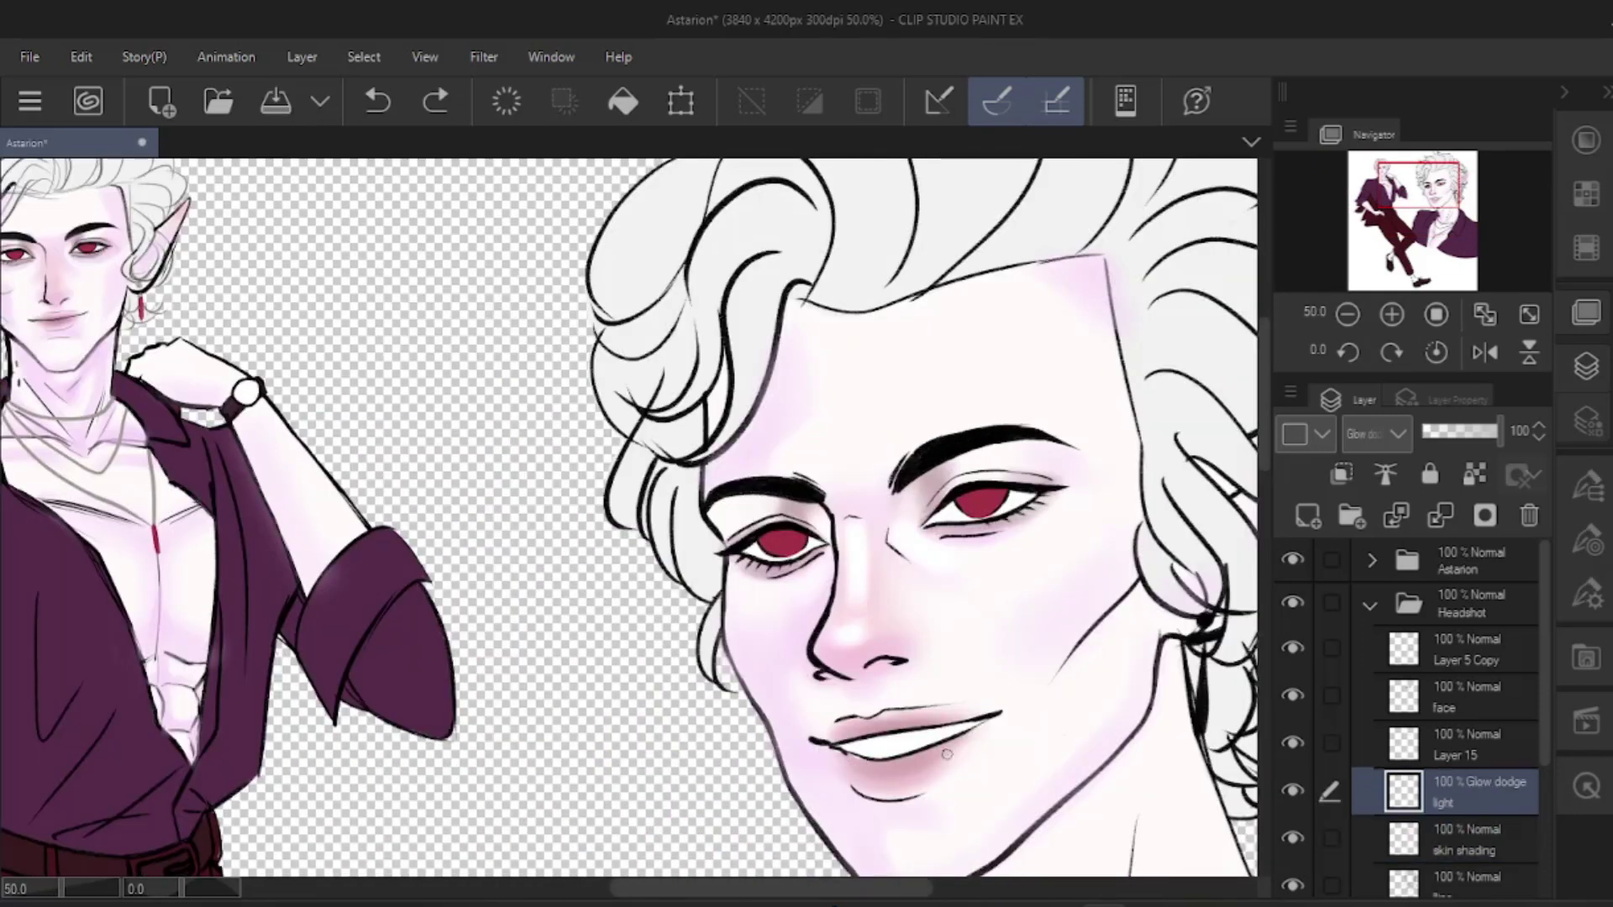
scroll(910, 752, down, 1)
scroll(873, 591, up, 2)
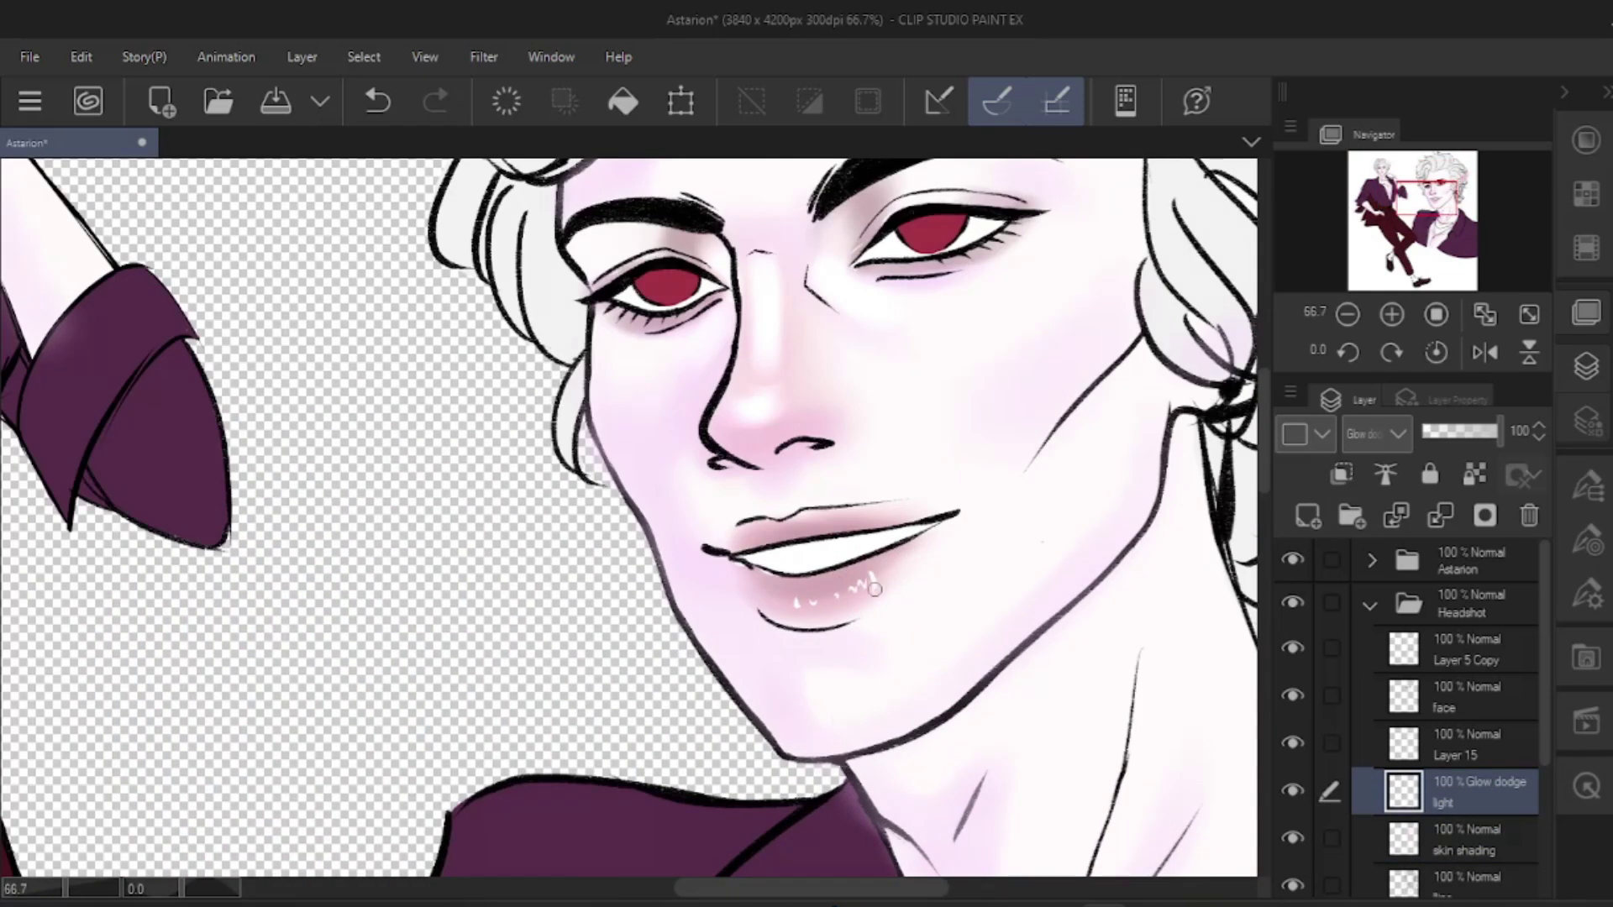
scroll(936, 485, down, 3)
scroll(966, 470, up, 1)
scroll(957, 479, down, 1)
scroll(950, 639, up, 1)
- Erase the stray skin shading that spills over the headshot's shirt collar beside the neck, and save the drawing
click(1466, 840)
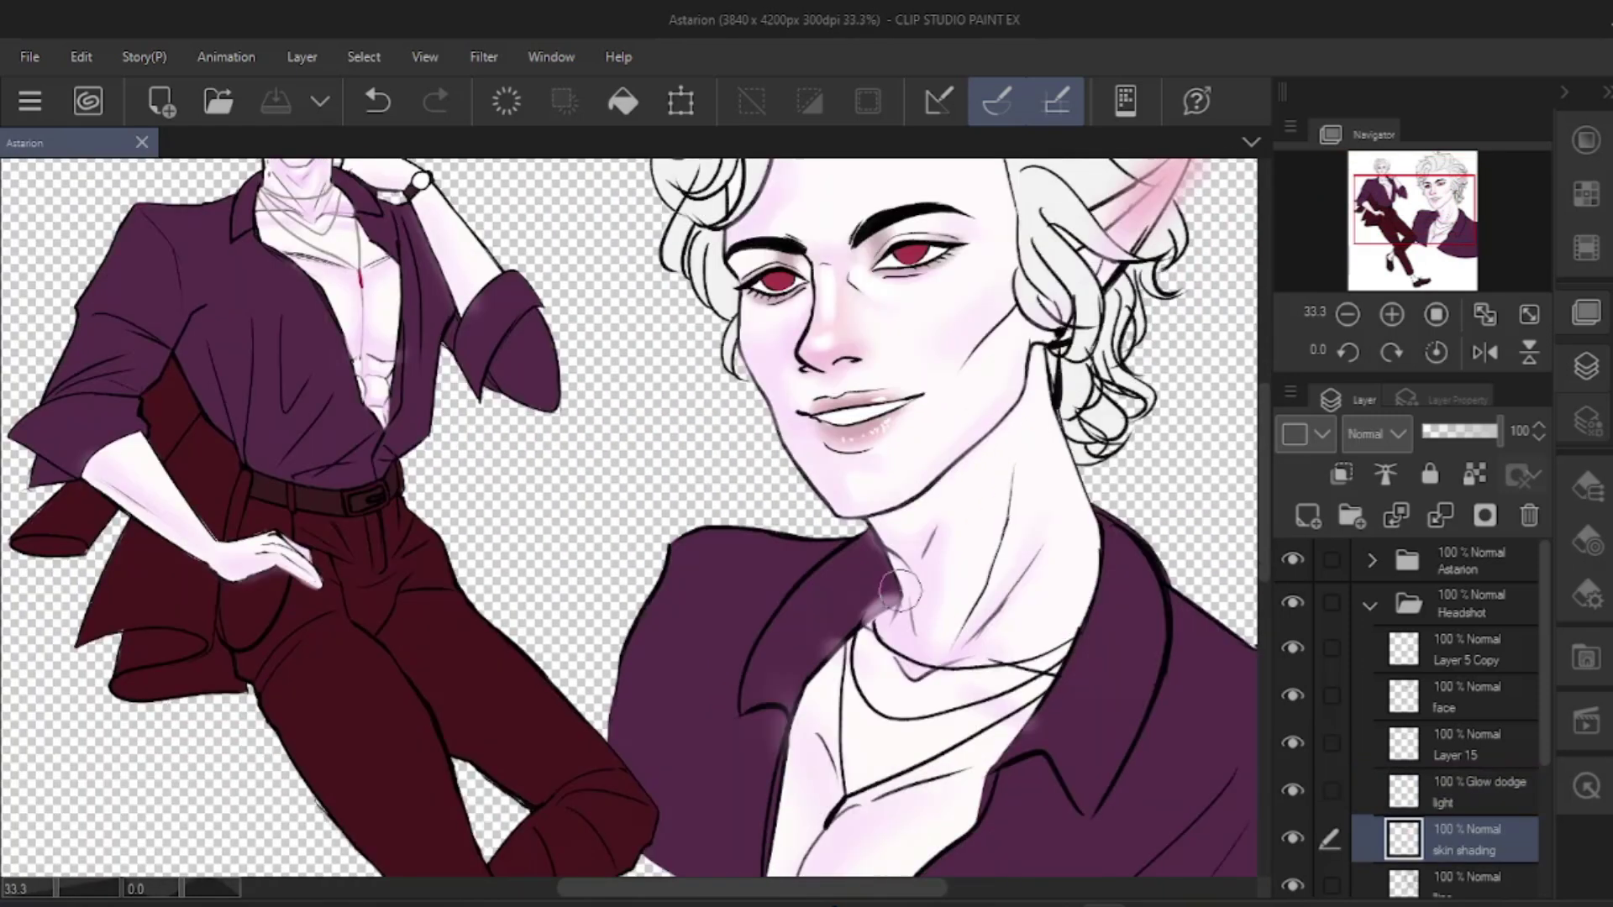
key(e)
drag(874, 546, 907, 617)
scroll(895, 579, down, 1)
key(ctrl+s)
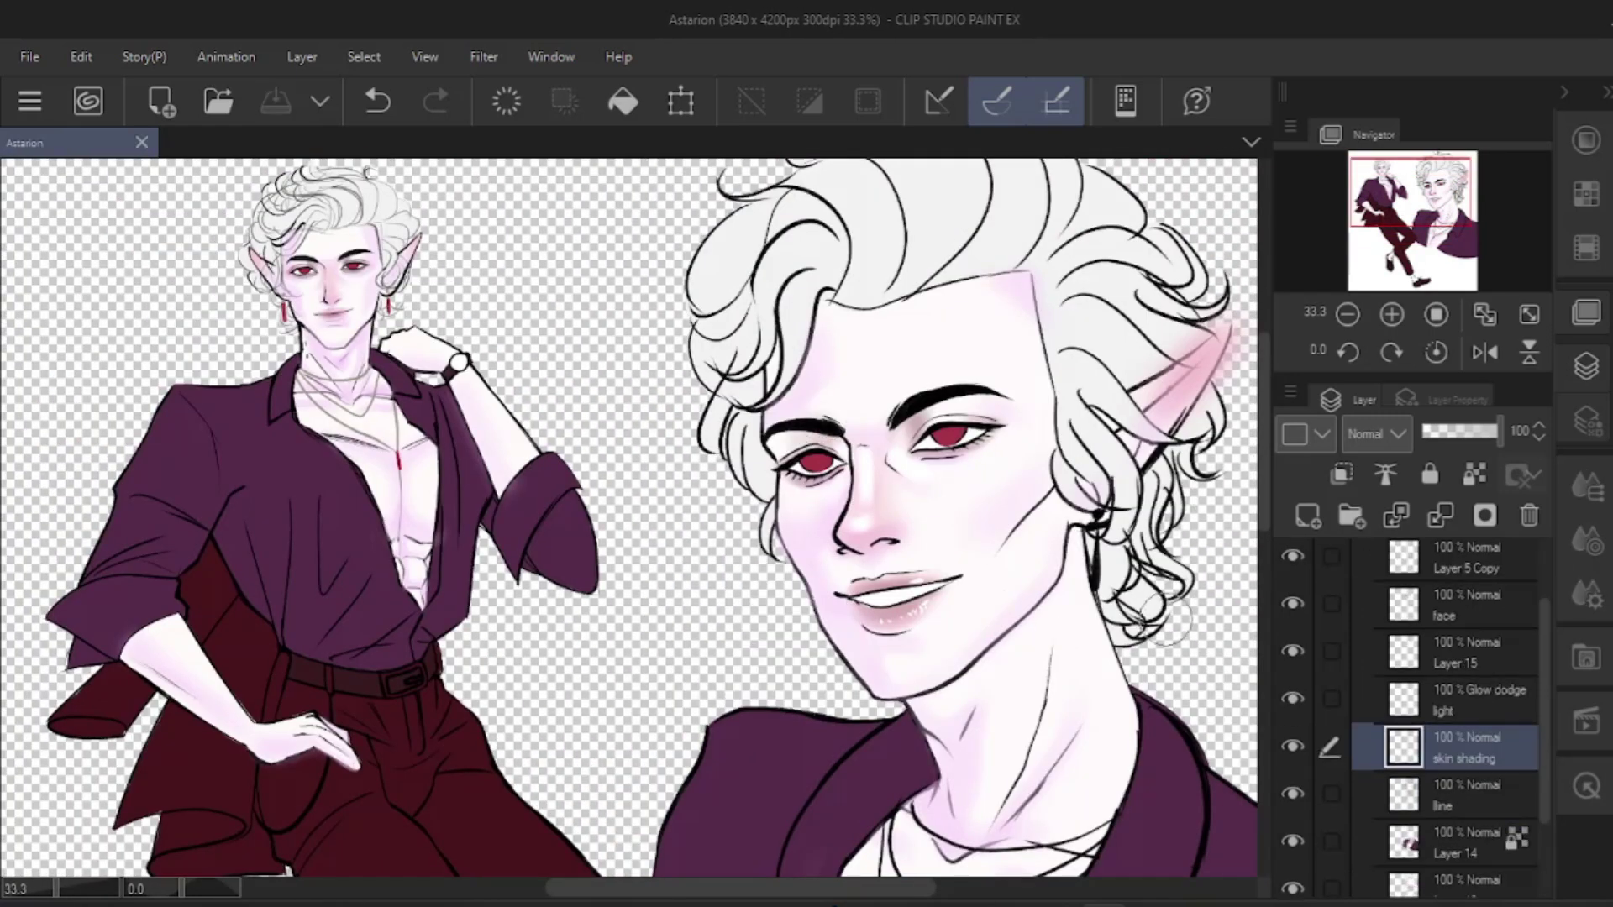
- Brush violet, RGB 243, 190, 249, around the headshot's brows and nose bridge, undoing the last stroke
click(1586, 244)
key(b)
drag(881, 415, 835, 486)
drag(817, 501, 988, 449)
key(ctrl+z)
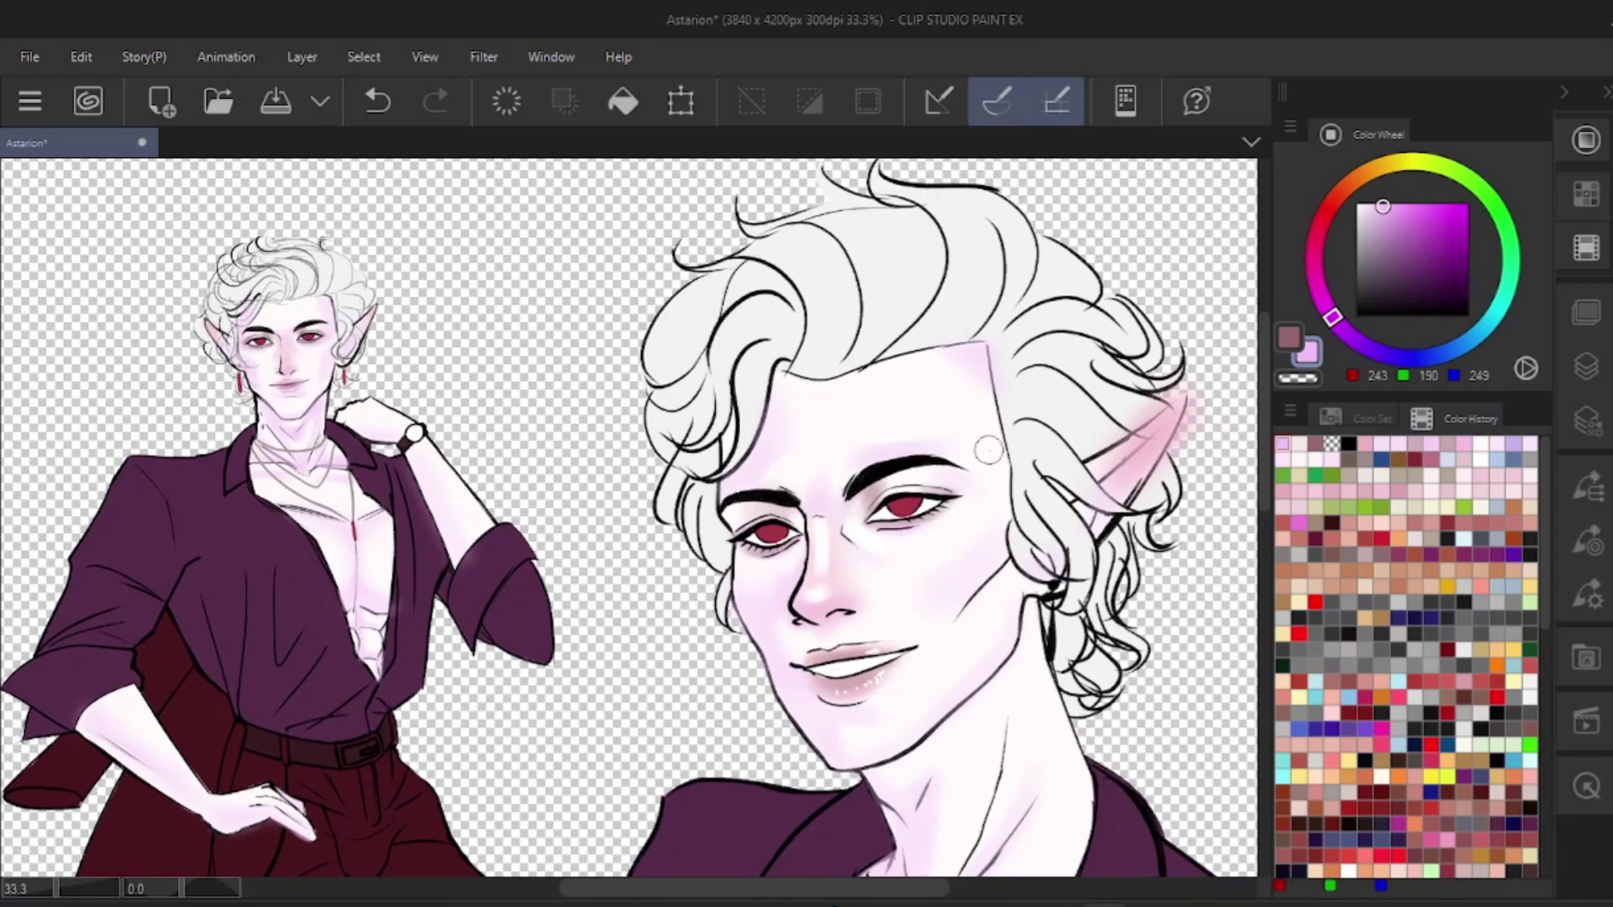
- Soften the violet shading around the headshot's eye and brow by erasing its edges, and save the drawing
scroll(874, 379, up, 1)
key(c)
alt+click(782, 535)
drag(806, 565, 778, 562)
key(ctrl+z)
key(ctrl+s)
key(c)
mouse_move(751, 499)
mouse_down()
mouse_move(830, 370)
mouse_move(819, 420)
mouse_up()
scroll(922, 593, down, 4)
key(ctrl+s)
scroll(1025, 802, up, 2)
- Blush the headshot's cheeks with soft pink, RGB 237, 176, 193, and save the drawing
click(1365, 444)
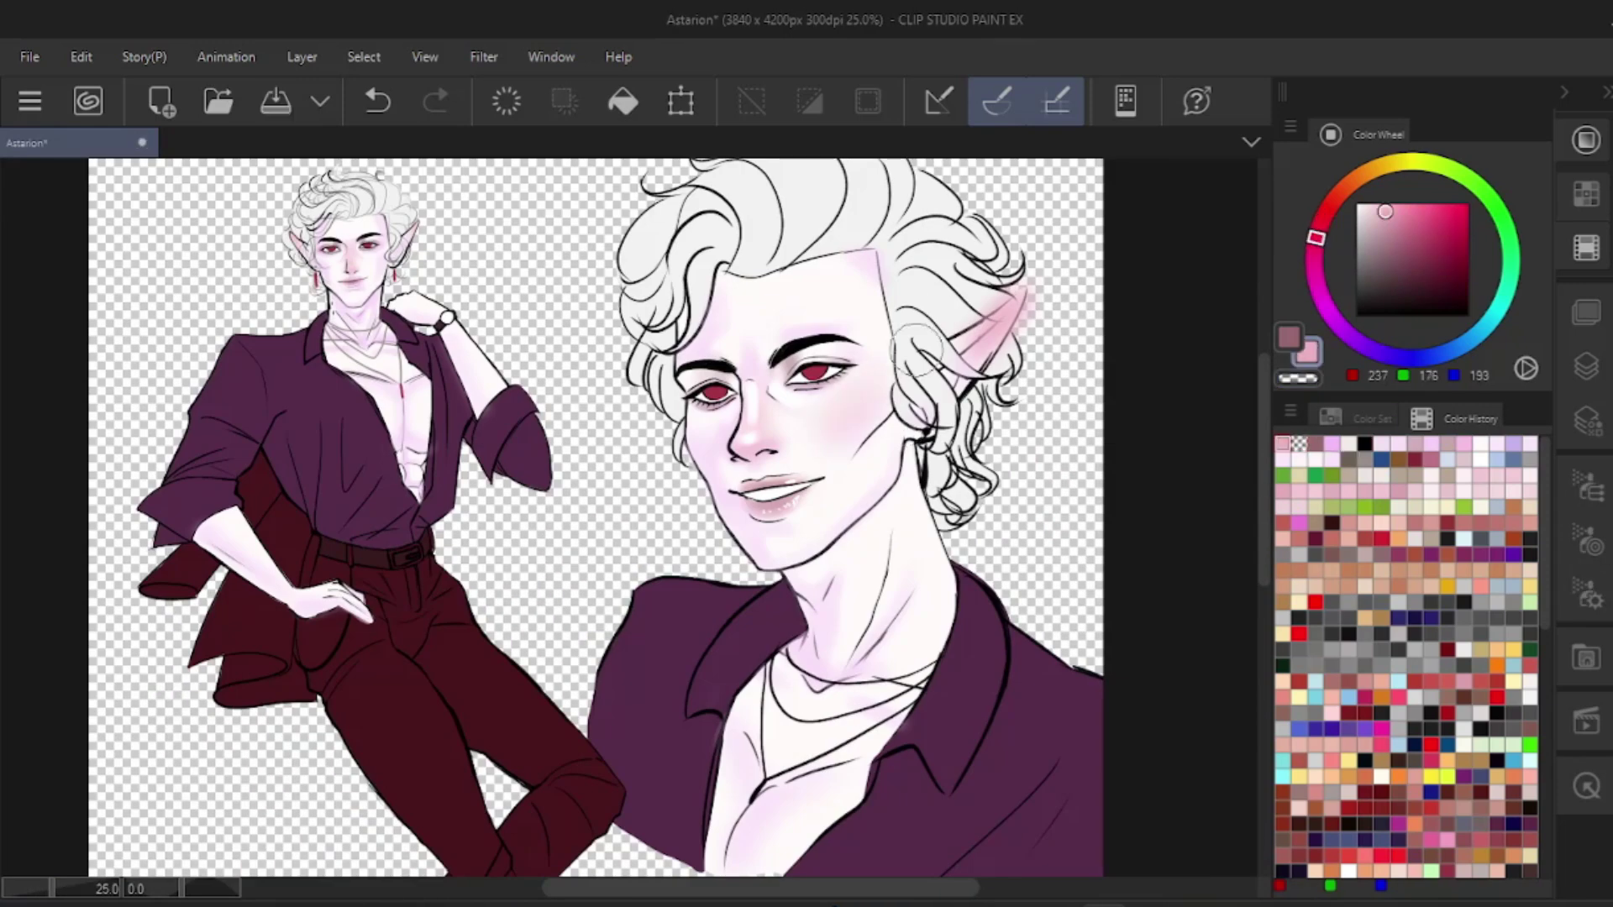
scroll(739, 423, down, 2)
scroll(623, 306, up, 2)
scroll(804, 487, up, 1)
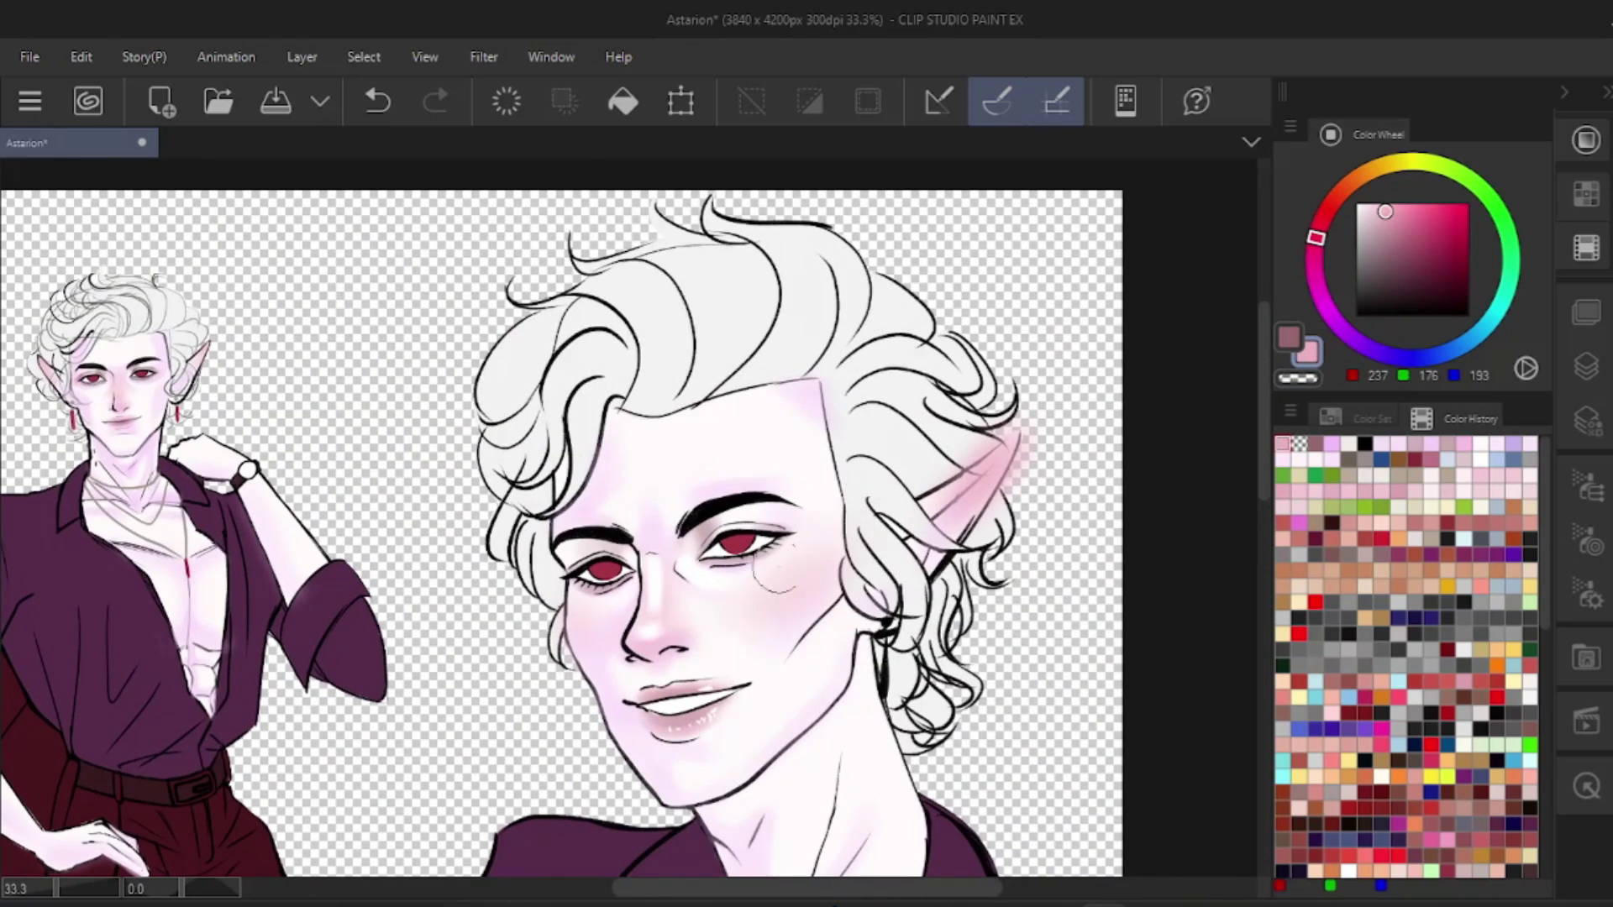
scroll(843, 494, down, 3)
key(ctrl+s)
scroll(847, 496, up, 2)
drag(947, 614, 852, 612)
- Shade the headshot's neck beneath the jawline with dusty rose, RGB 151, 103, 109, redoing the uneven strokes, and save the drawing
scroll(947, 576, up, 1)
click(1314, 444)
scroll(891, 436, up, 1)
key(p)
mouse_move(796, 473)
mouse_down()
mouse_move(813, 483)
mouse_move(668, 647)
mouse_up()
key(ctrl+s)
key(ctrl+z)
drag(786, 542, 651, 643)
scroll(743, 692, down, 3)
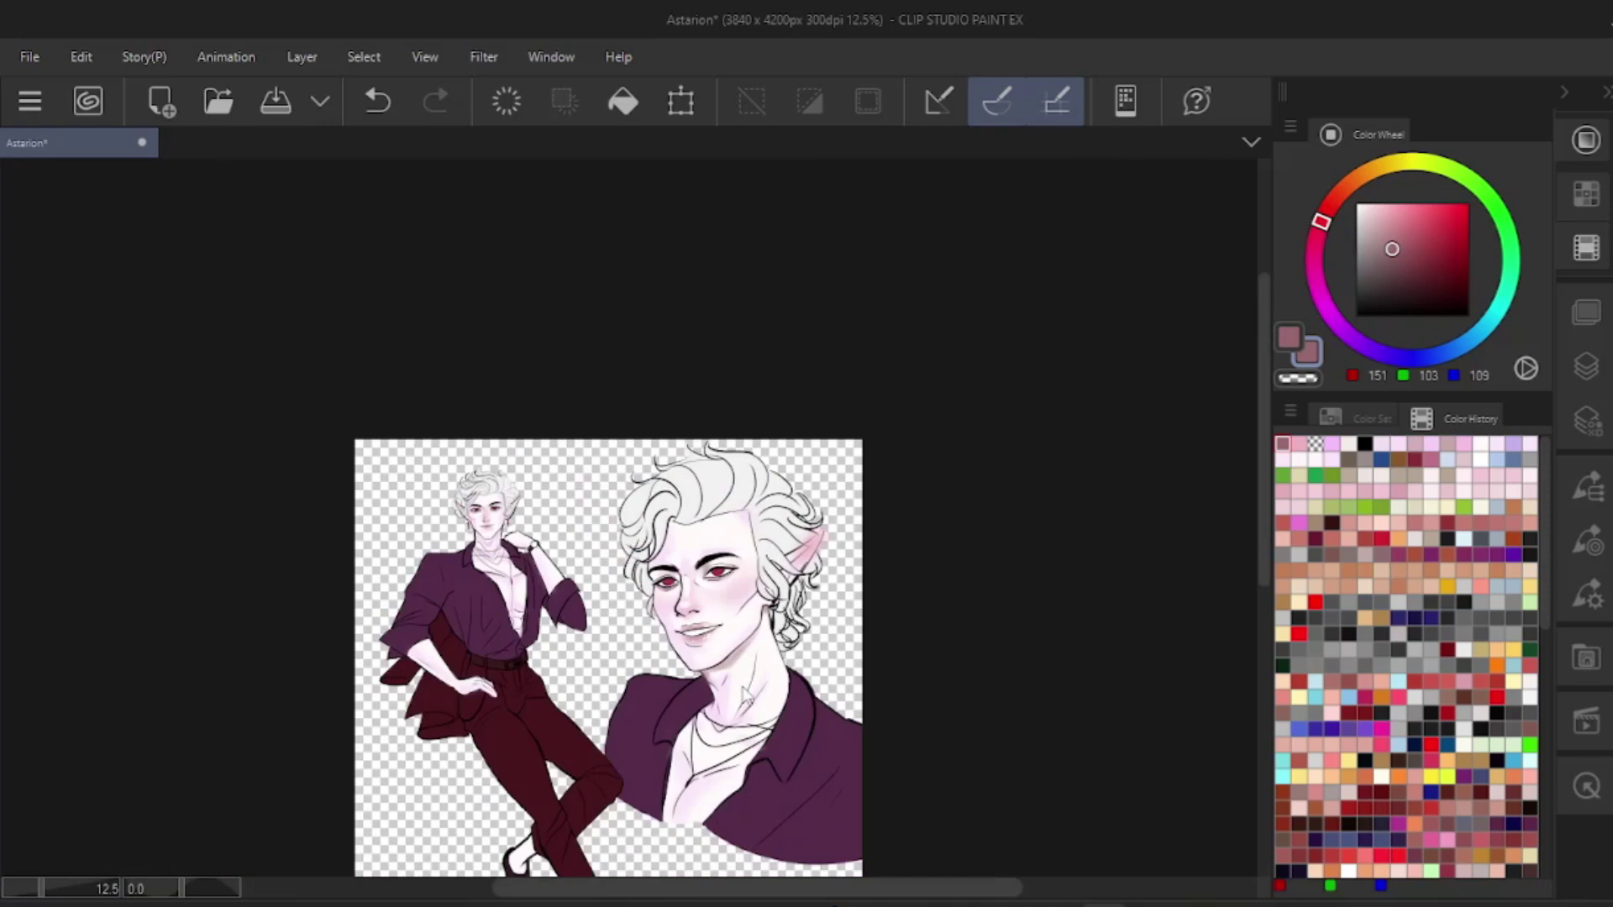
scroll(743, 692, up, 4)
key(ctrl+z)
drag(685, 573, 804, 450)
key(ctrl+s)
- Erase the excess below the headshot's jaw shadow to soften its lower edge
key(c)
drag(704, 598, 738, 539)
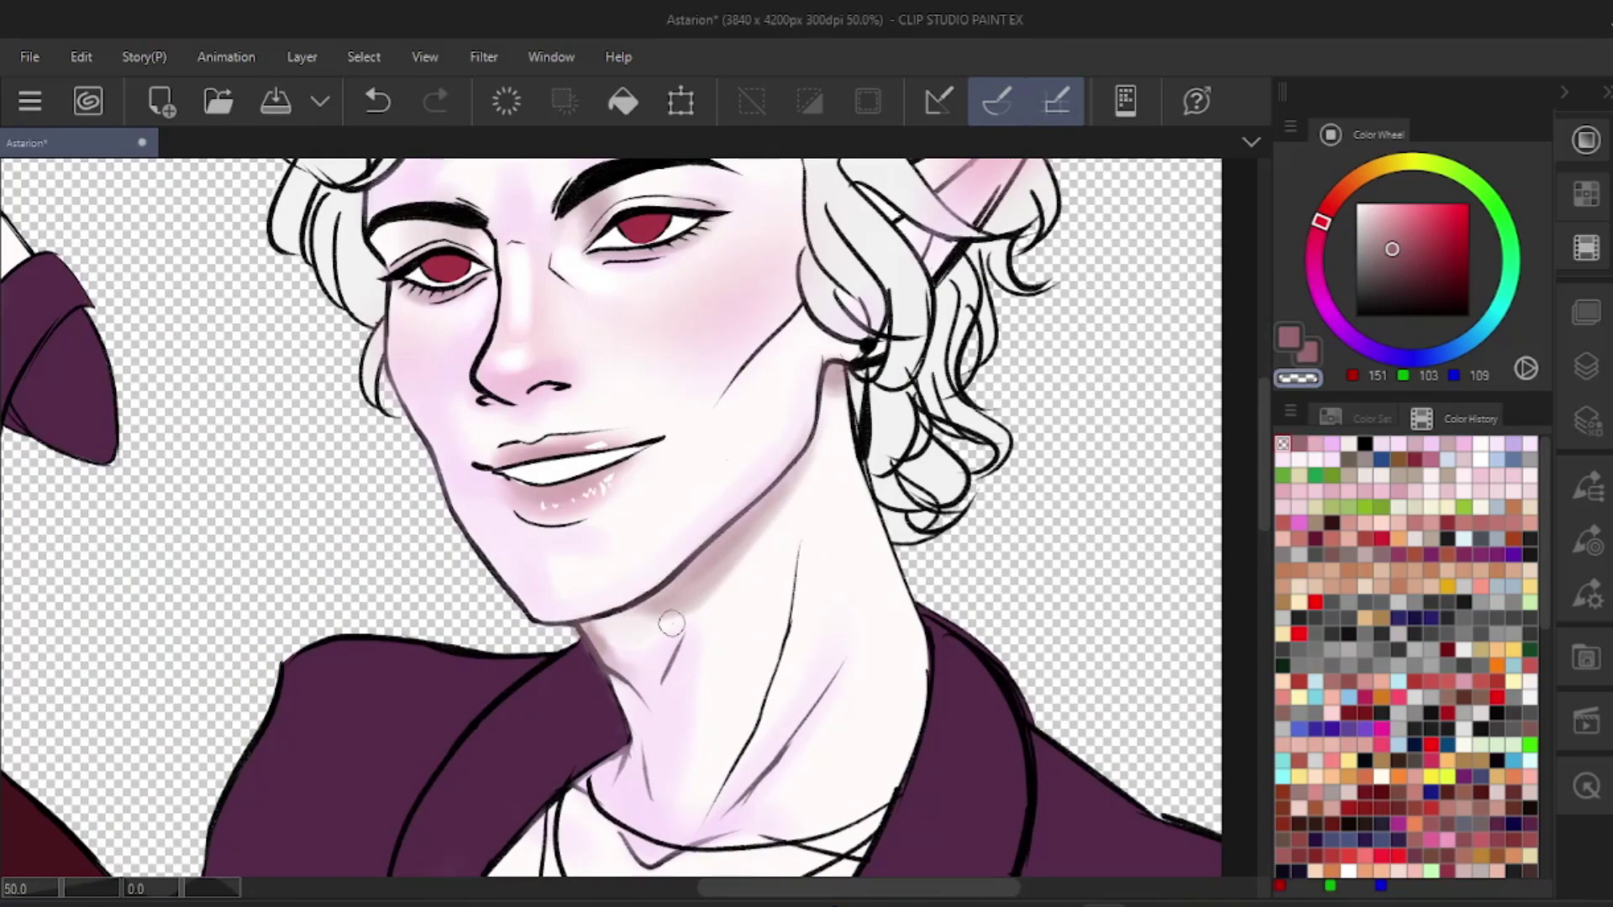
drag(615, 549, 630, 616)
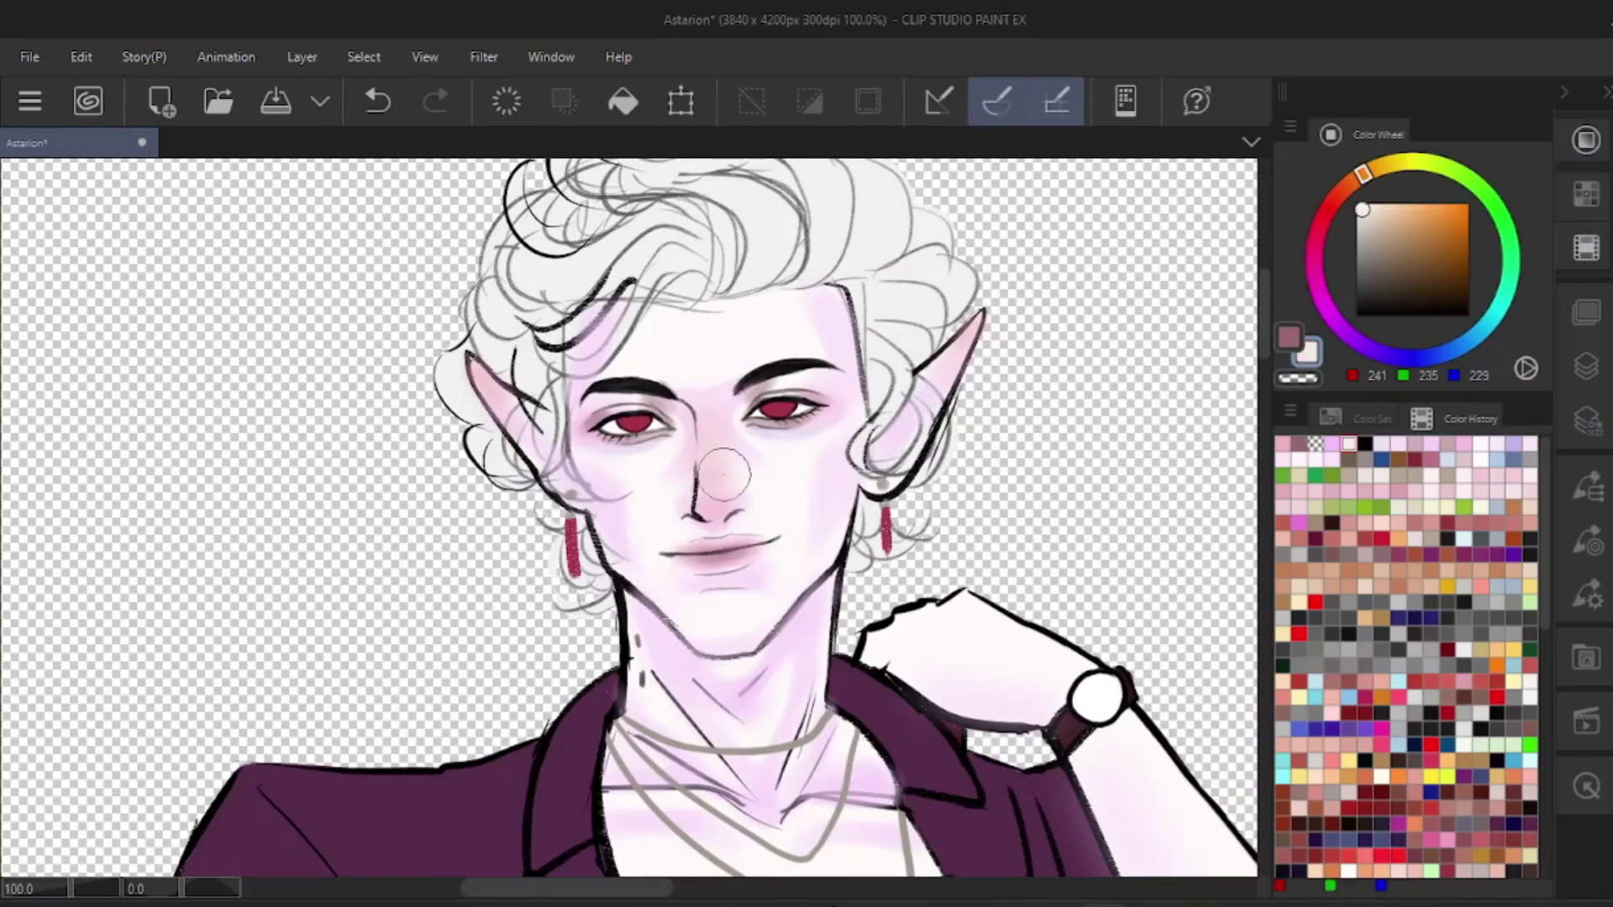
- Highlight the full-body figure's nose on a Glow dodge layer, and deepen its lips with dusty rose and small bright highlights
drag(706, 426, 708, 488)
key(ctrl+z)
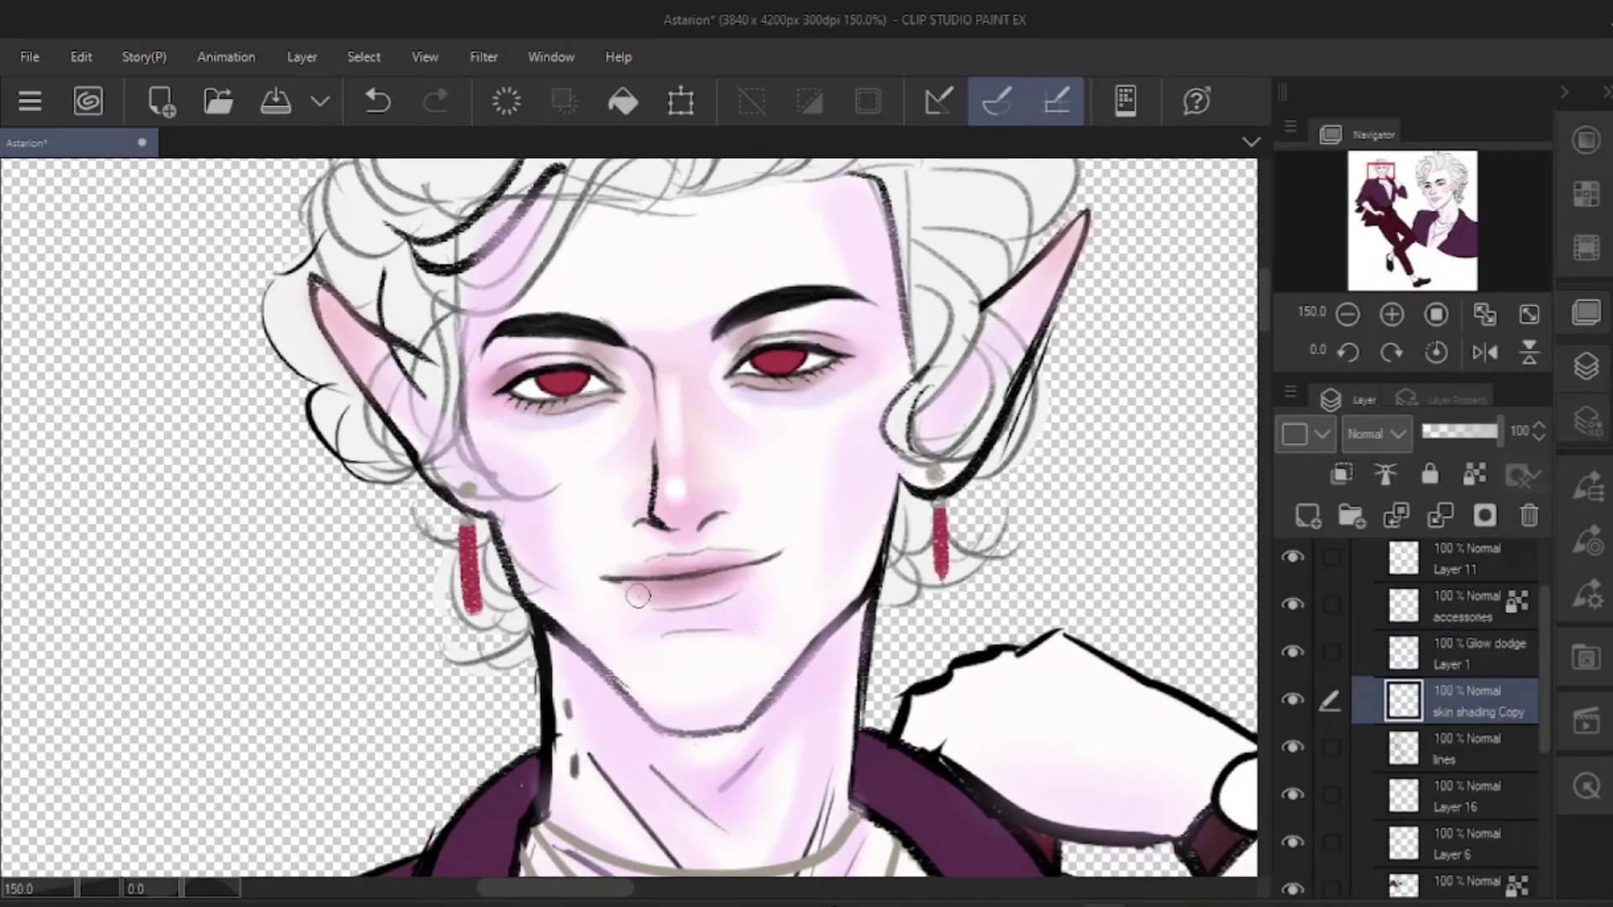
drag(777, 557, 629, 570)
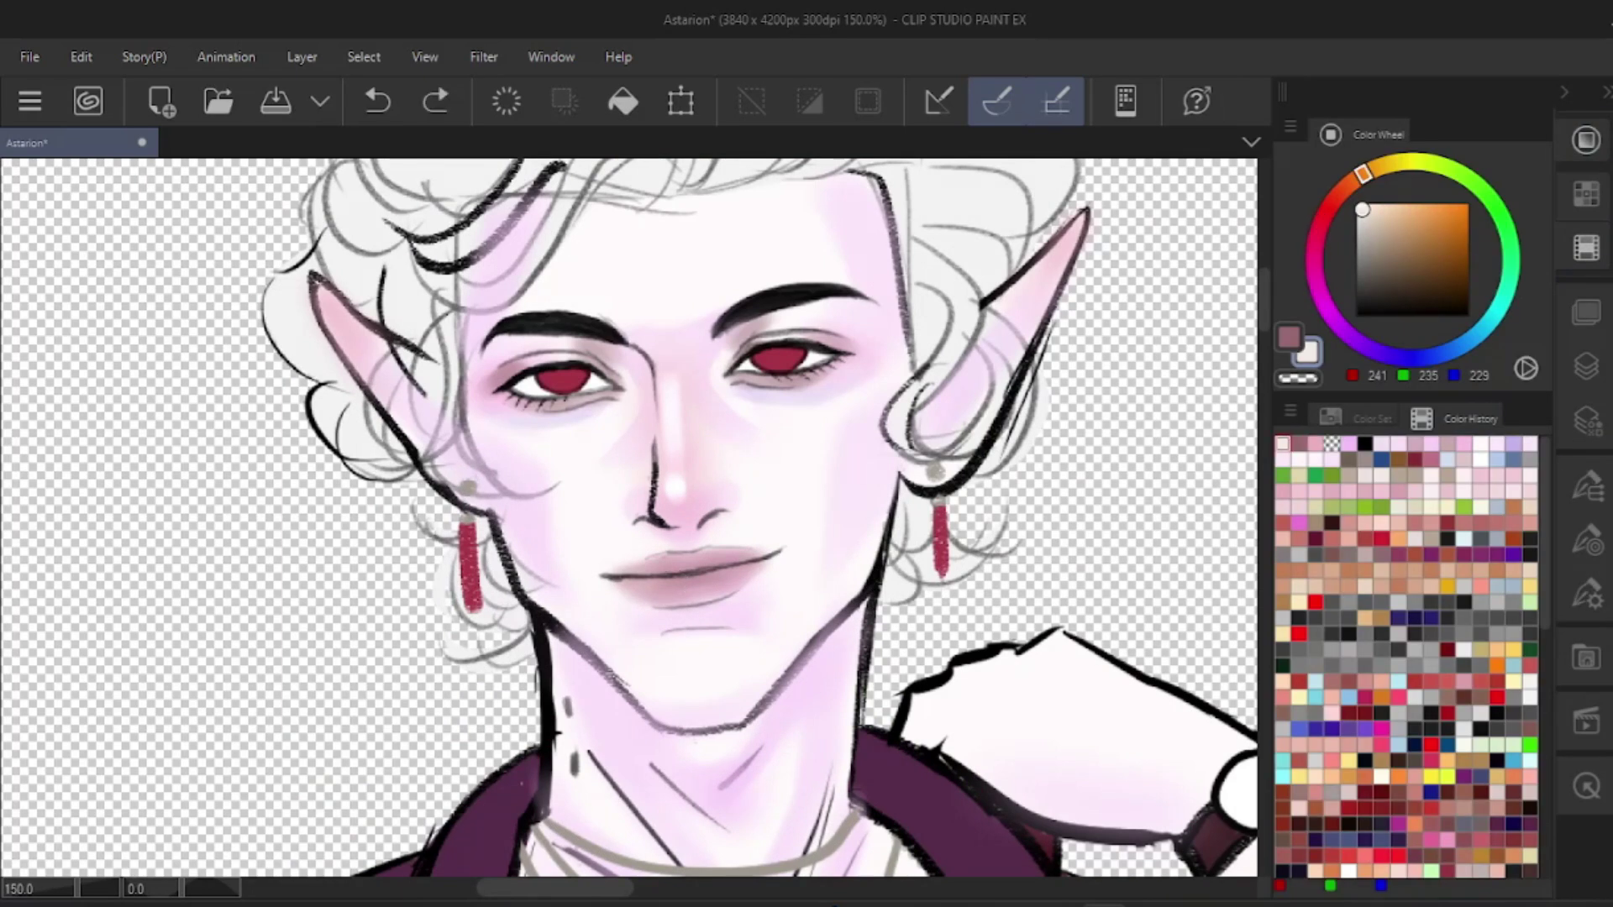
key(ctrl+z)
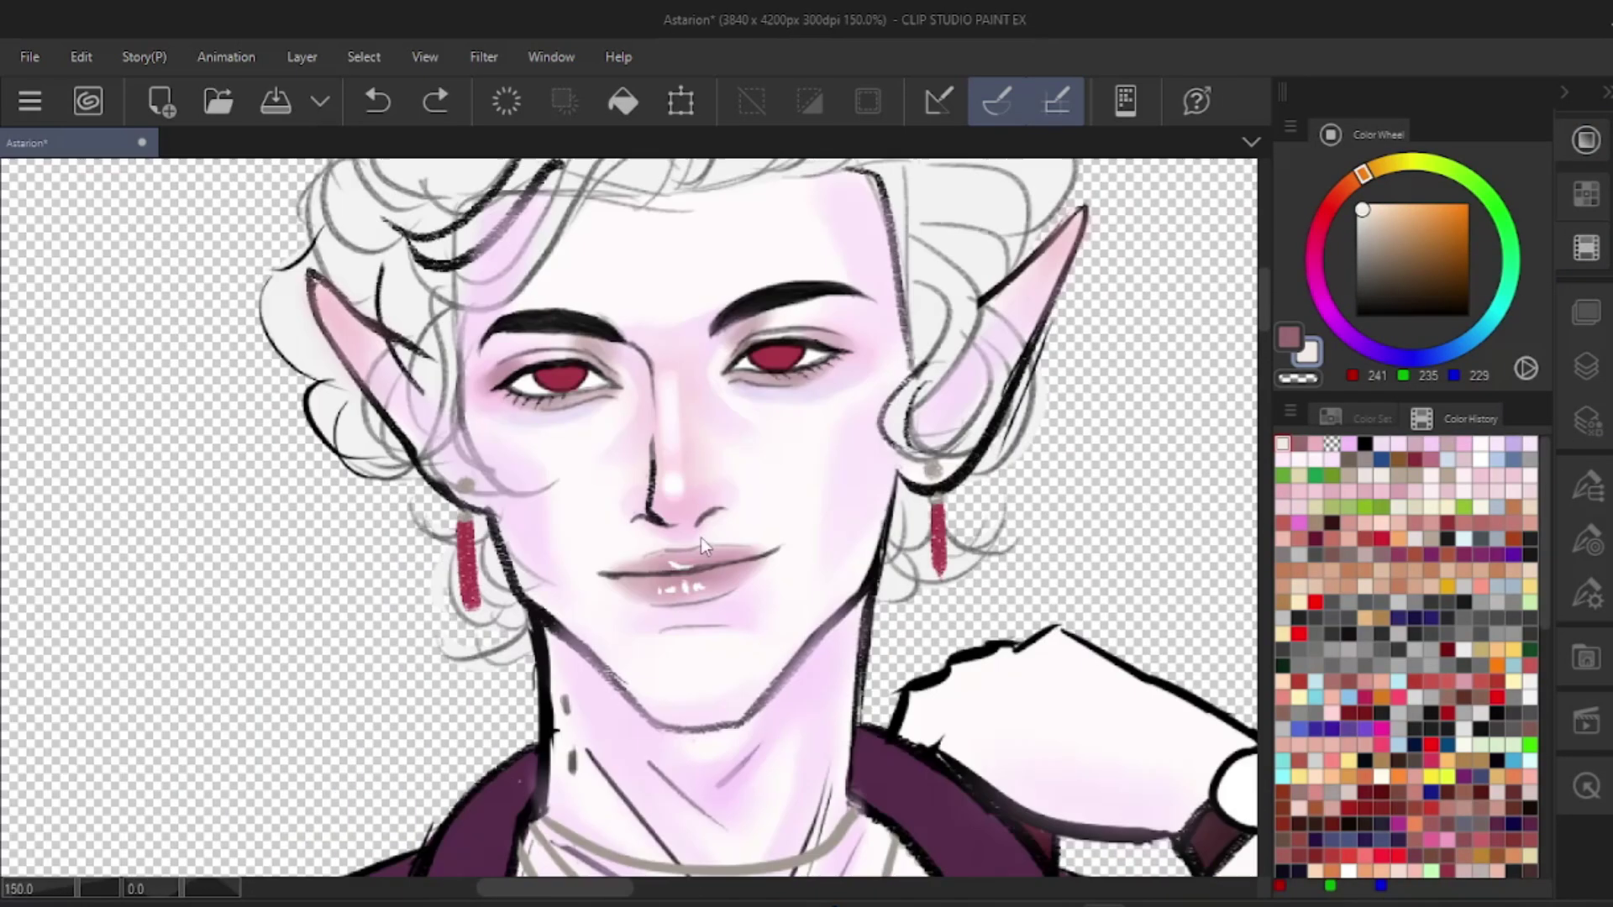
scroll(732, 530, down, 10)
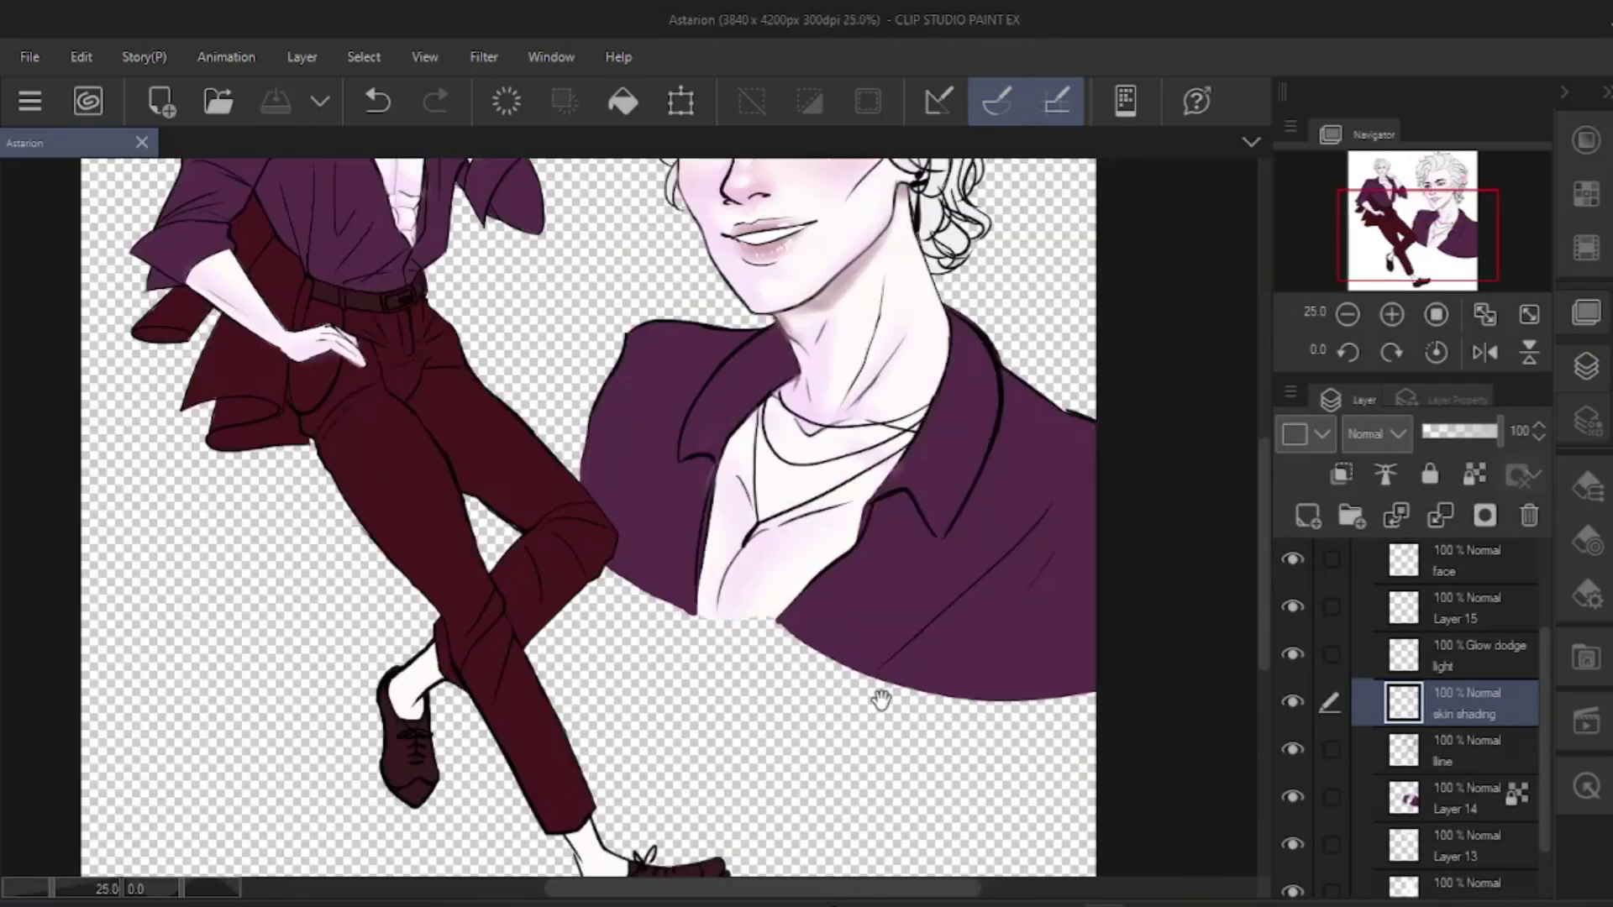
- Add a clipped Multiply layer above the headshot's Layer 14 clothing colours and fill it with a soft gradient
drag(880, 699, 941, 860)
scroll(1430, 739, up, 1)
click(1430, 751)
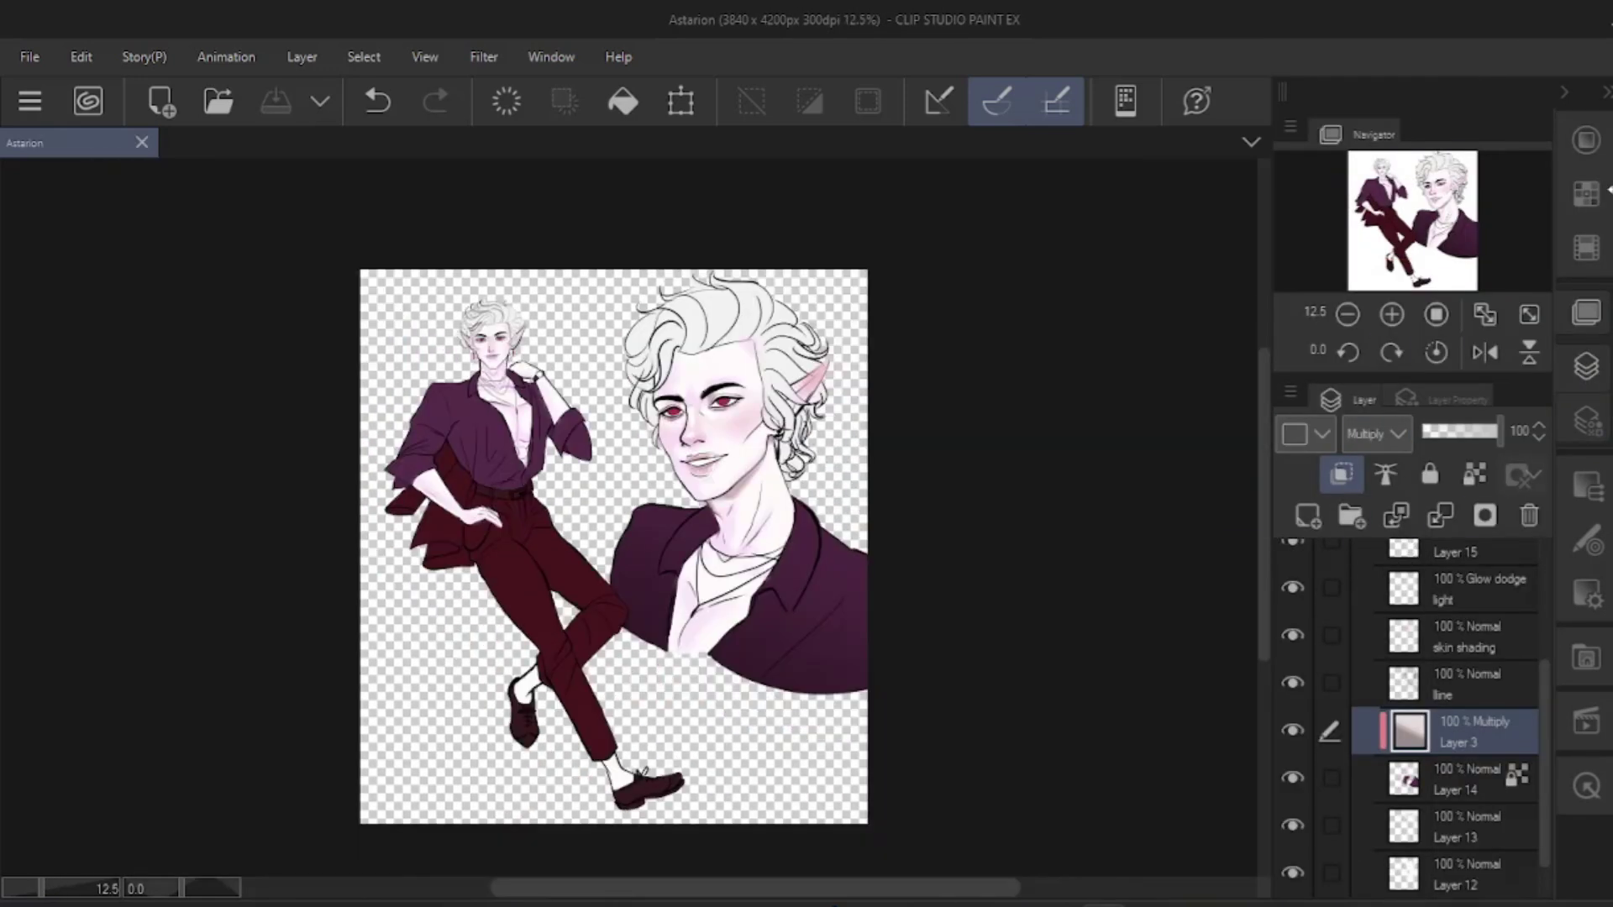
scroll(1544, 578, up, 3)
click(1462, 622)
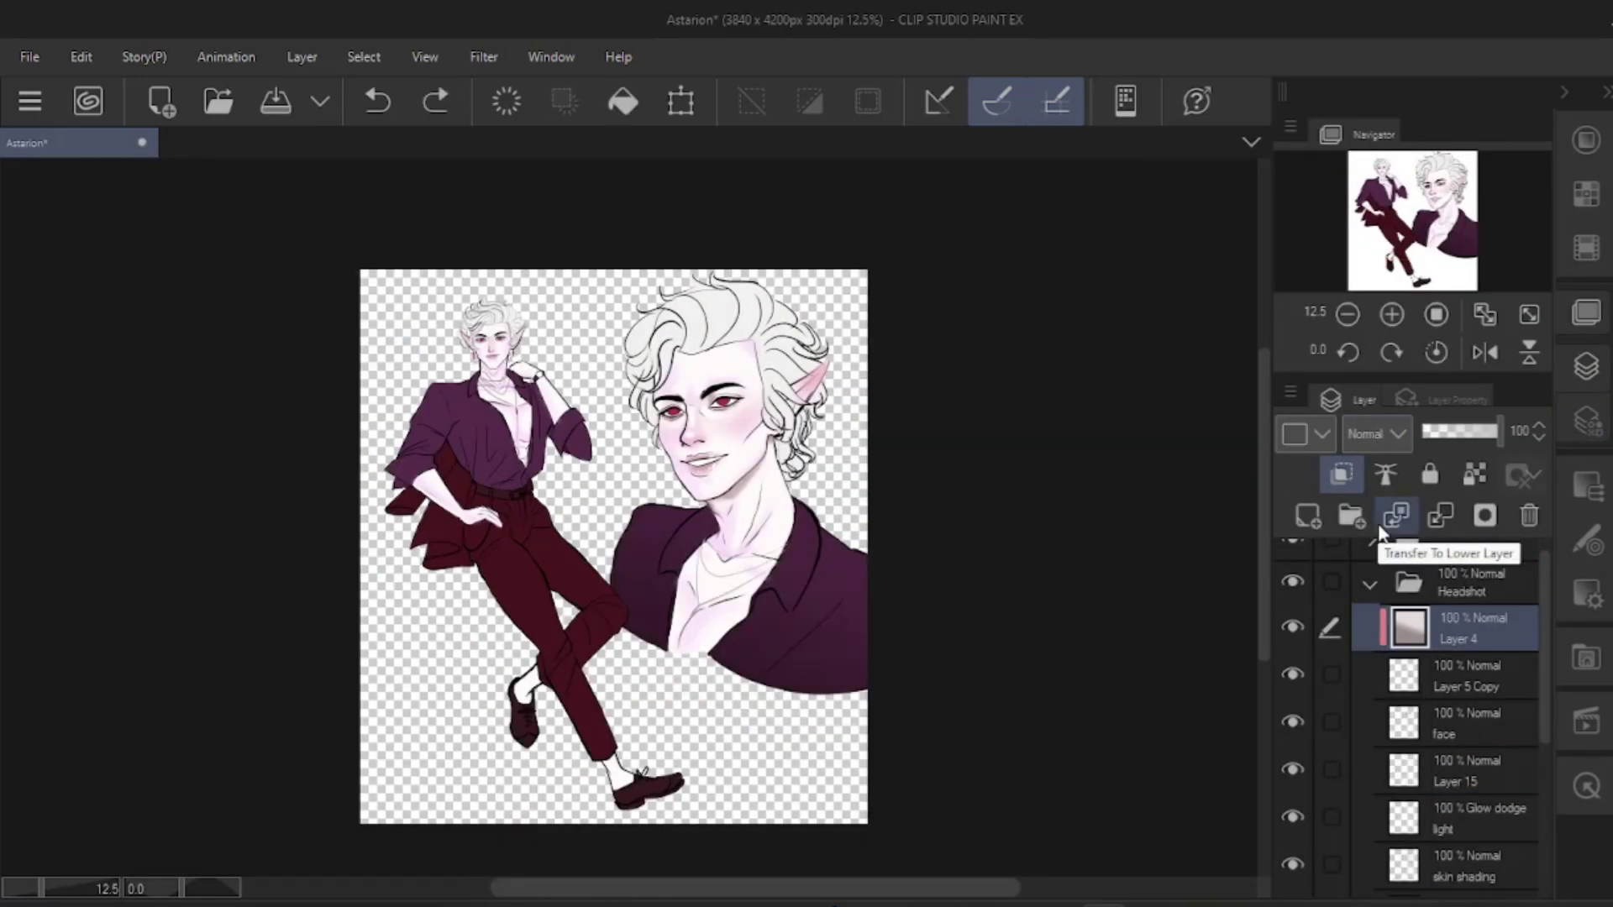
click(1529, 515)
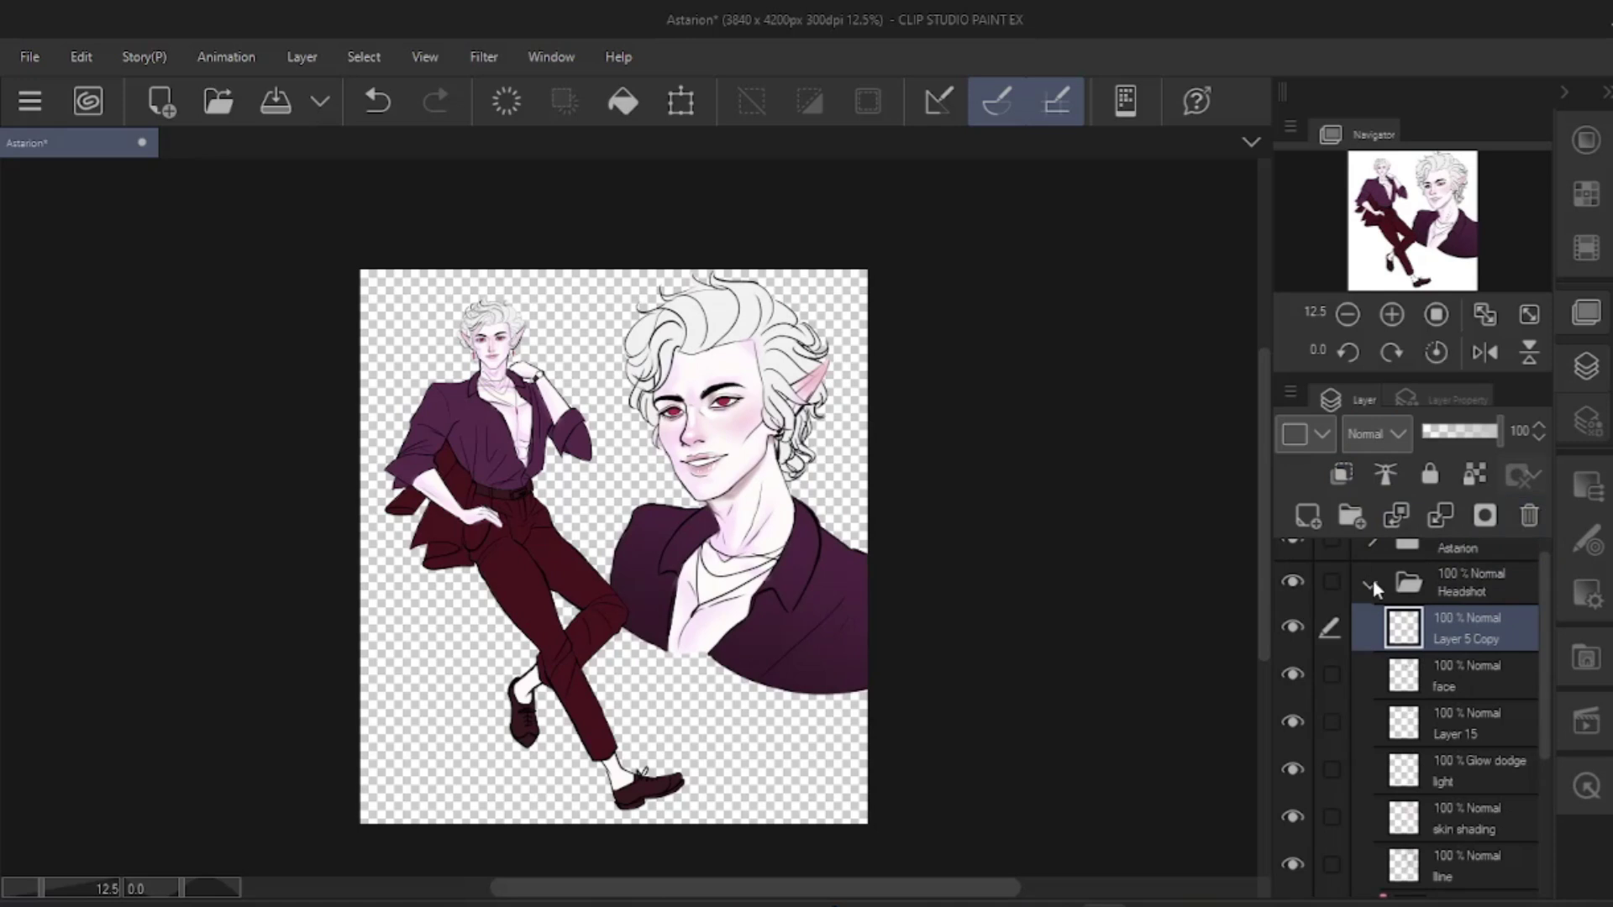
- Group the full-body figure's Layer 10 and Layer 8 in a new folder and collapse it
click(1370, 583)
click(1475, 679)
click(1351, 516)
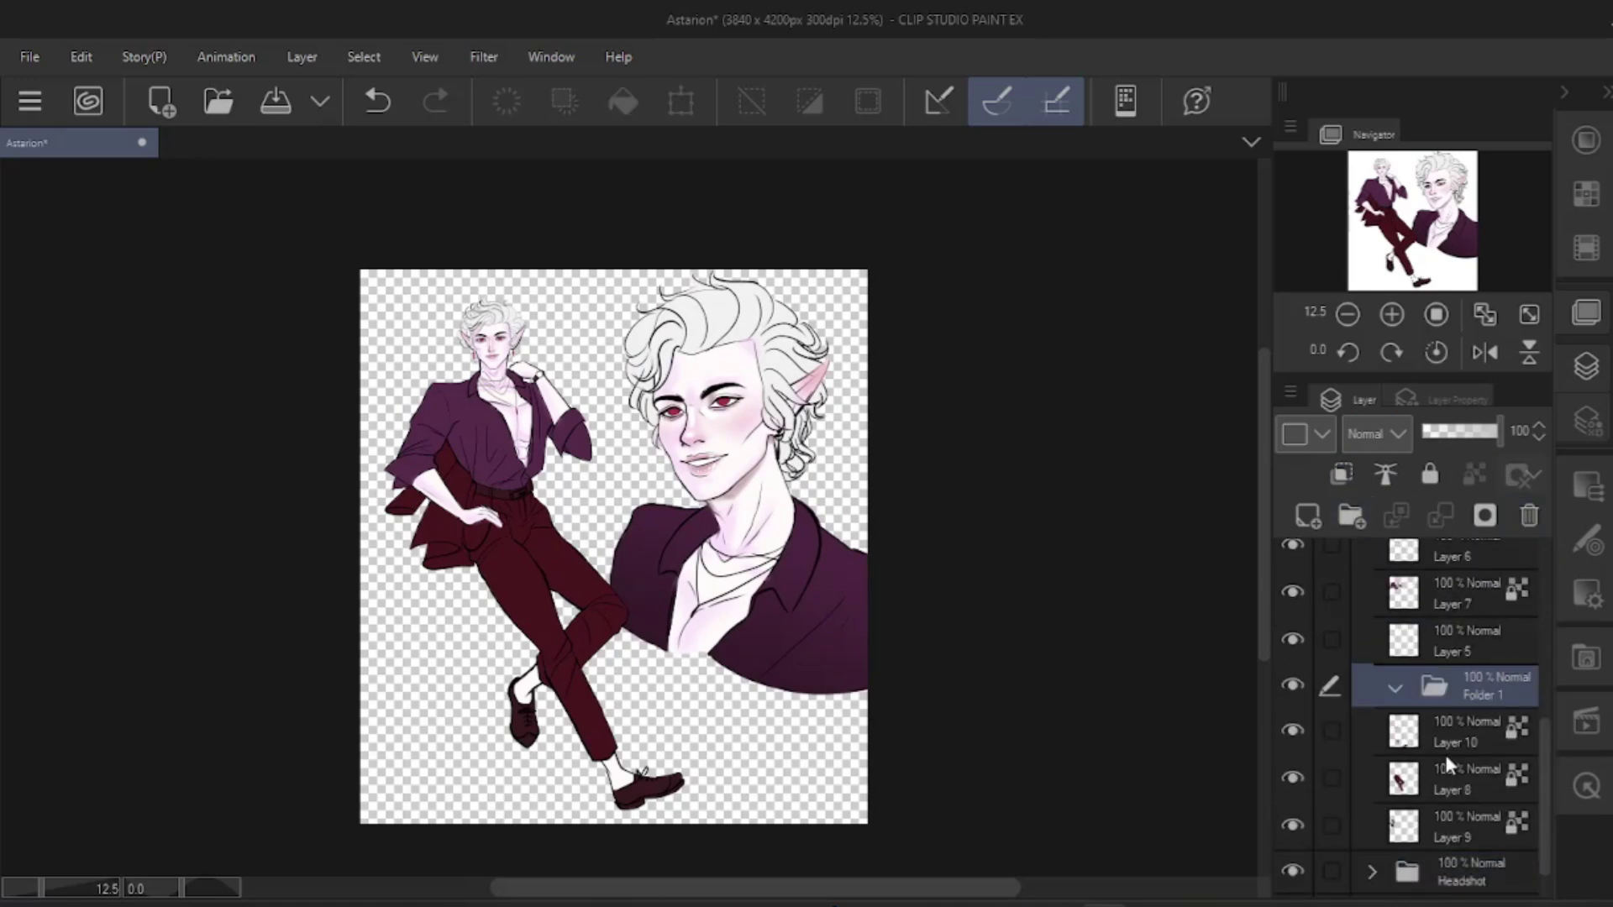
click(1395, 688)
- Add a clipped layer in Multiply mode above the new folder and shade it with a soft gradient
click(1307, 516)
click(1341, 475)
click(1377, 434)
click(1386, 536)
- Add a clipped Multiply layer above the full-body figure's Layer 7 and shade the shirt with a soft gradient
click(1466, 642)
click(1308, 515)
click(1342, 474)
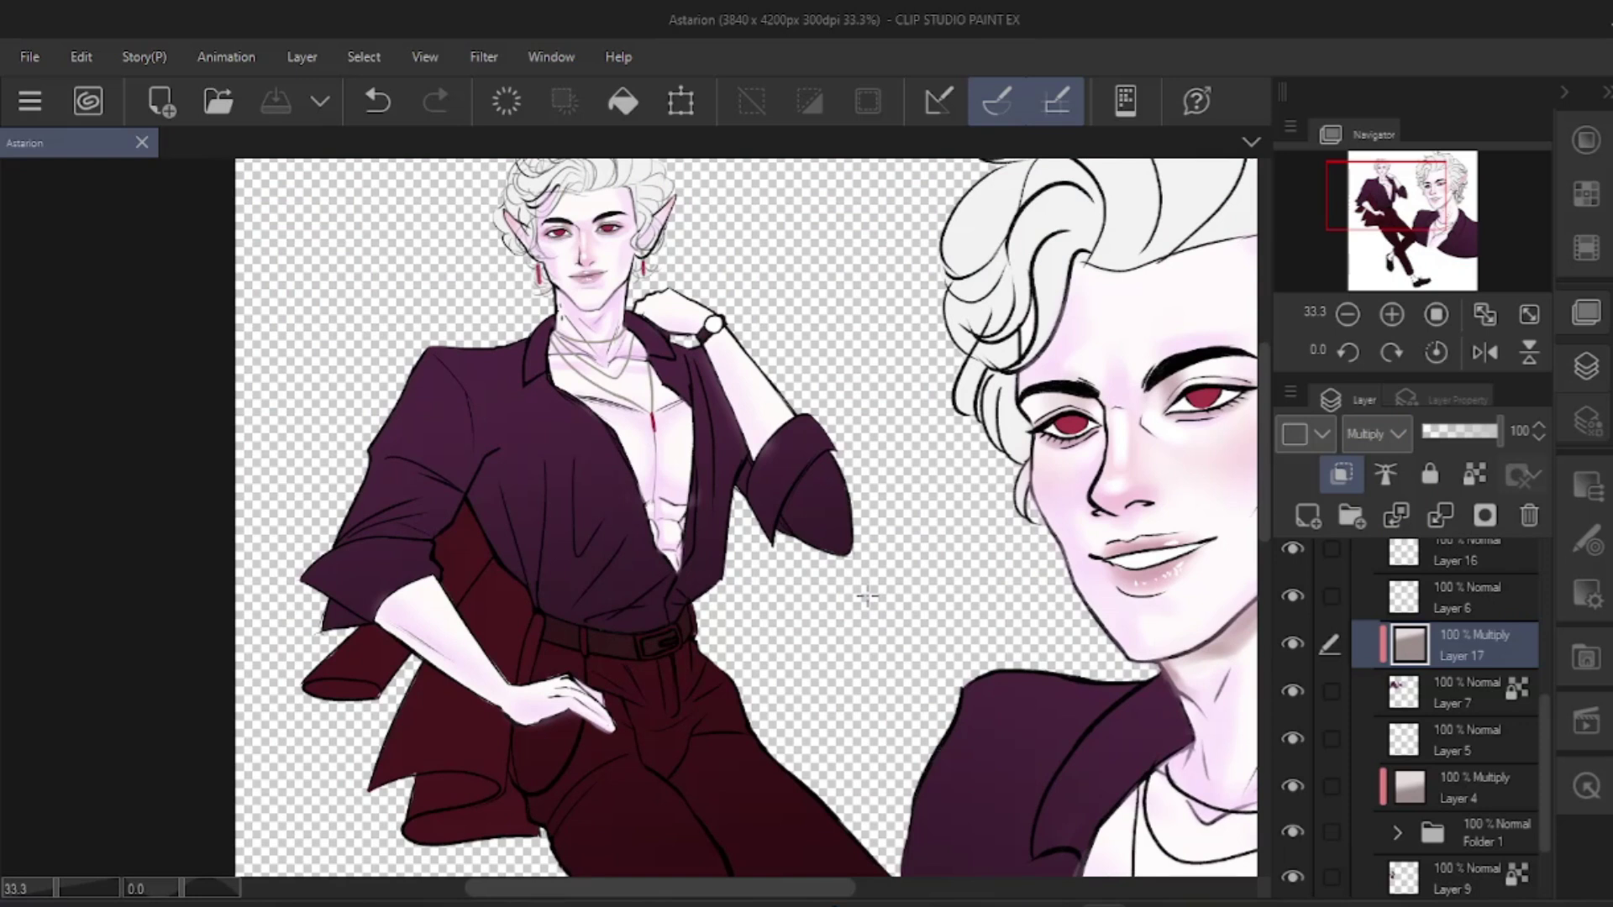
- Add a clipped Multiply layer above the full-body figure's Layer 9 and shade the dark red jacket lining with a soft gradient
key(ctrl+0)
key(ctrl+plus)
key(ctrl+plus)
drag(464, 414, 673, 588)
scroll(1504, 765, down, 2)
click(1504, 781)
click(1307, 516)
click(1341, 474)
key(alt+Delete)
click(1391, 433)
click(1386, 535)
key(ctrl+minus)
key(ctrl+minus)
key(ctrl+minus)
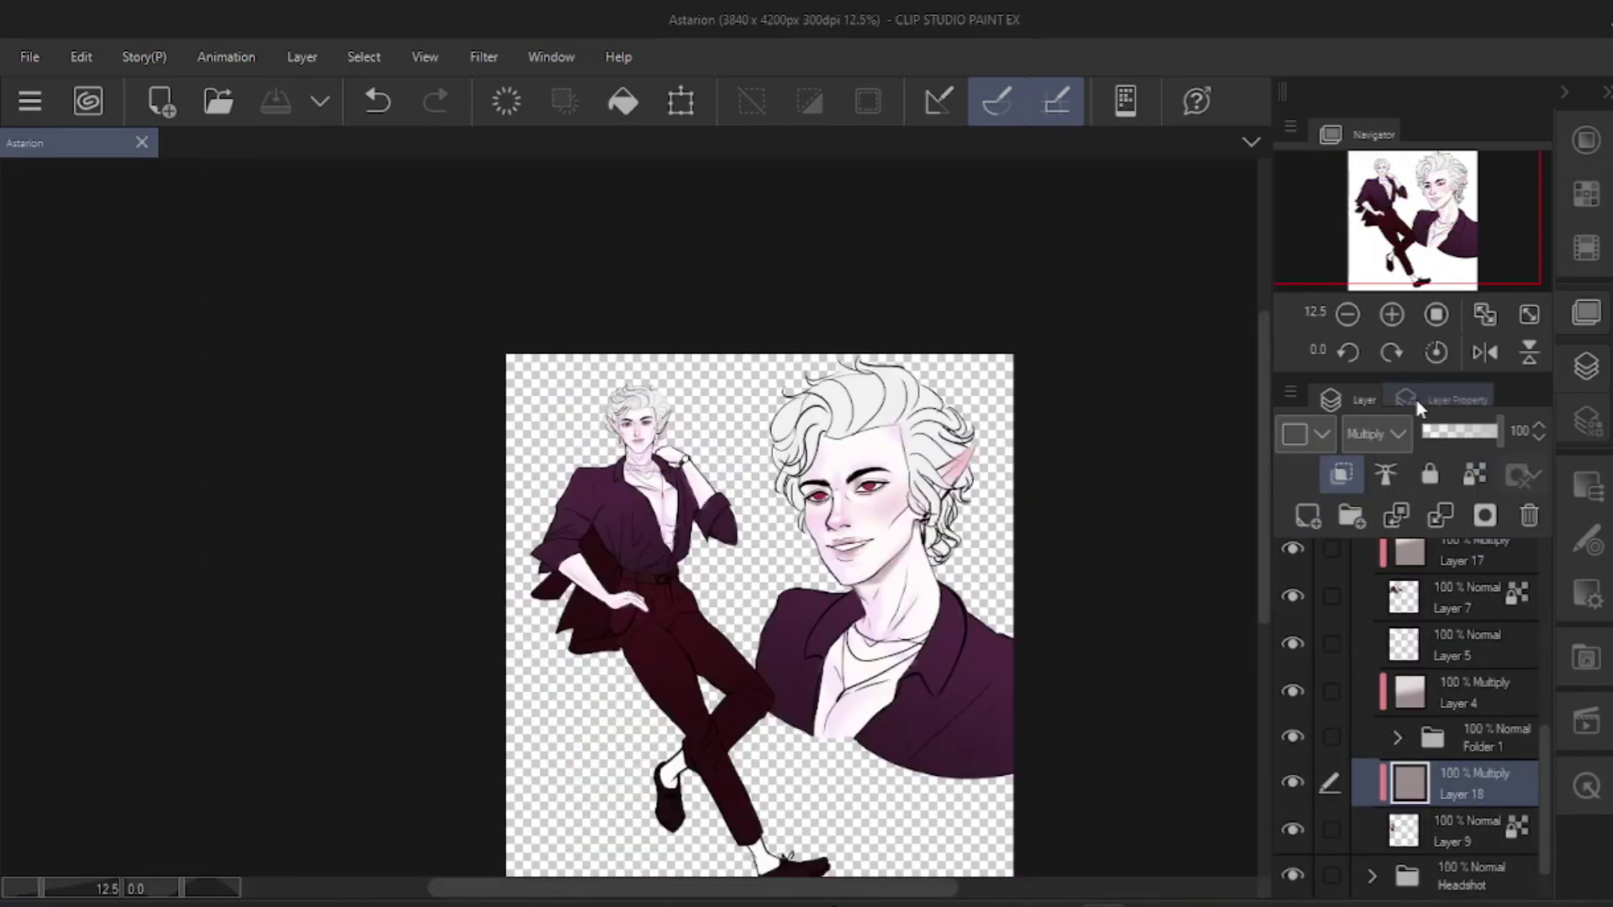
scroll(559, 543, up, 3)
key(e)
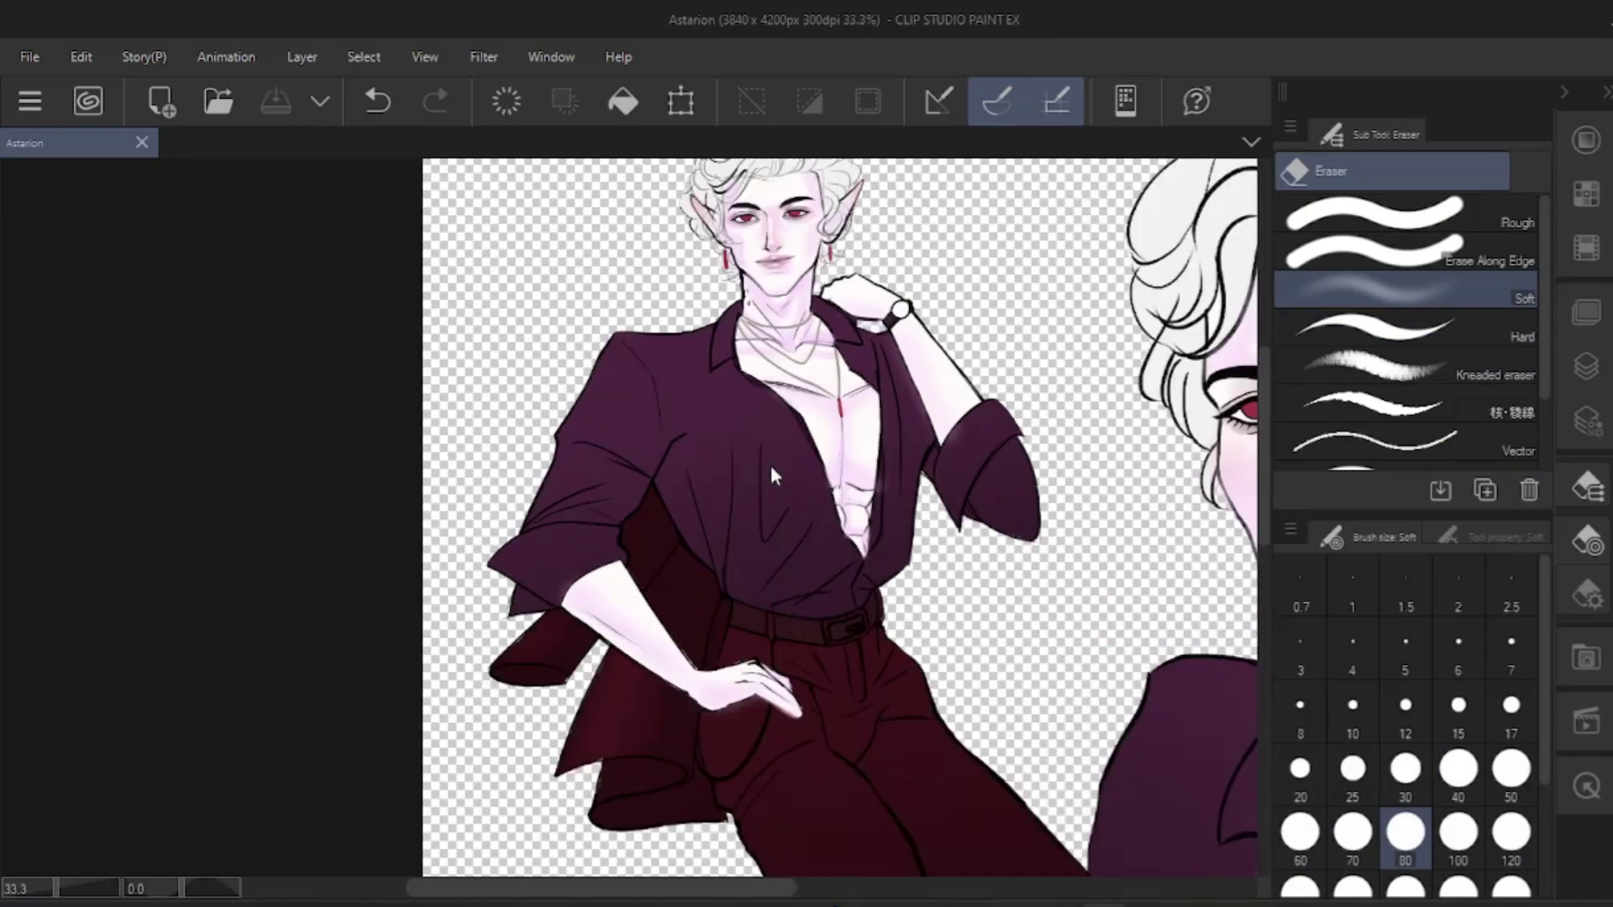
scroll(771, 467, up, 2)
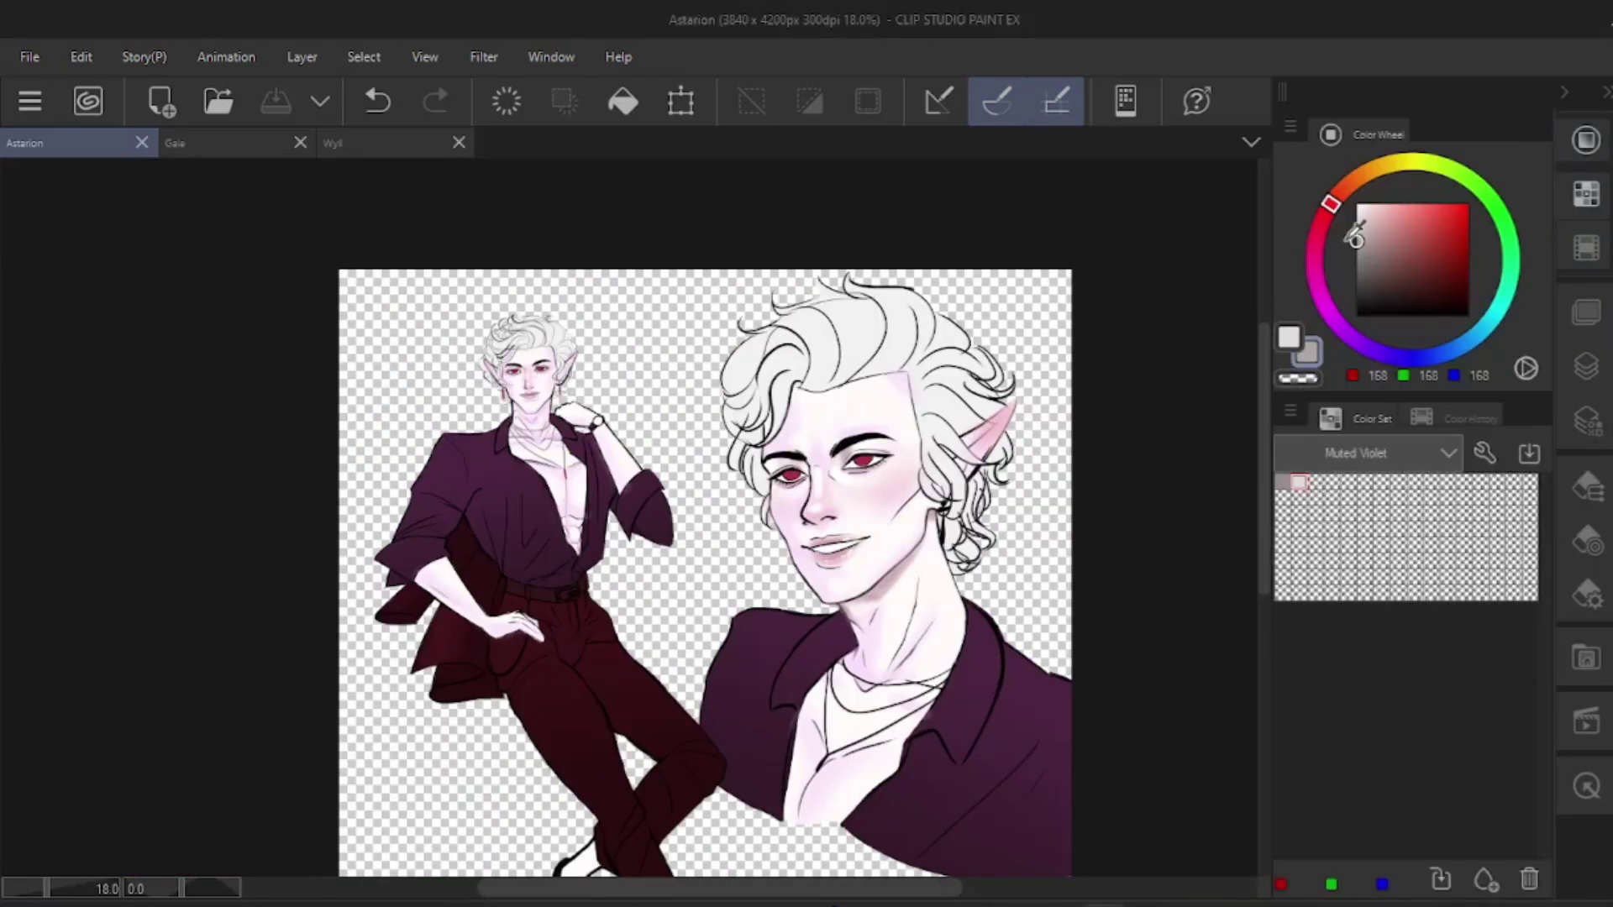
- Add a new layer above the full-body figure's Glow dodge Layer 1 and block warm grey shading into the headshot's fringe and crown
click(1352, 183)
click(1590, 353)
drag(1548, 747, 1556, 601)
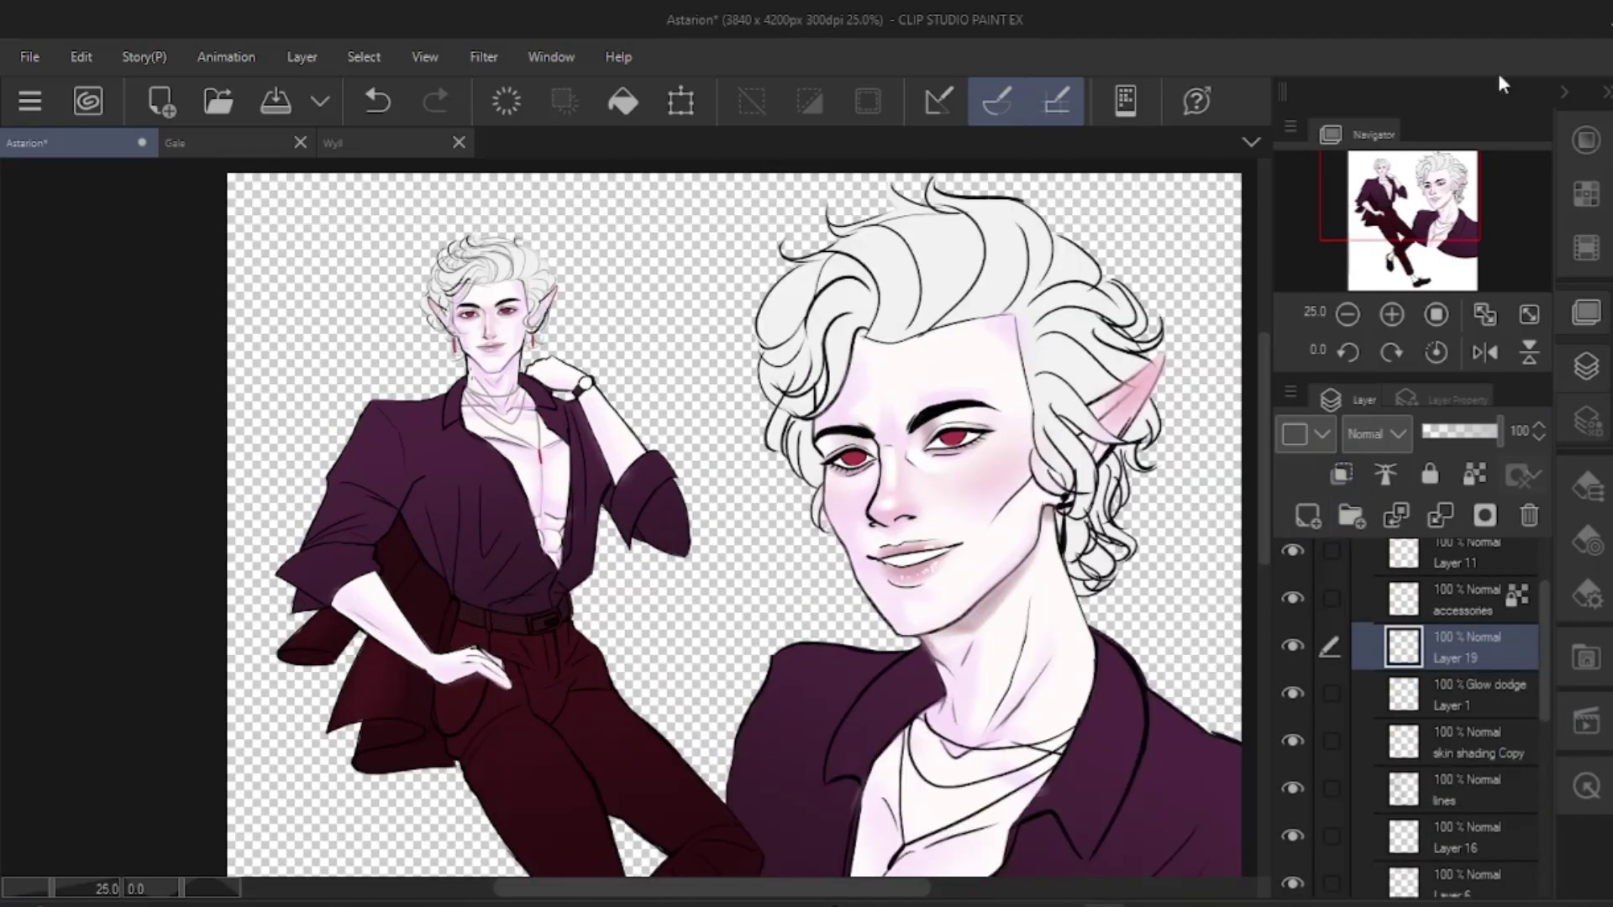
key(b)
key(])
key(])
key(])
key(])
key(])
key(])
key(])
drag(945, 382, 974, 294)
mouse_move(886, 410)
mouse_down()
mouse_move(910, 329)
mouse_move(768, 378)
mouse_move(798, 441)
mouse_move(777, 379)
mouse_move(760, 470)
mouse_move(774, 530)
mouse_up()
key(ctrl+z)
key(])
mouse_move(1037, 324)
mouse_down()
mouse_move(1094, 383)
mouse_move(1077, 334)
mouse_move(1091, 421)
mouse_move(1112, 363)
mouse_move(1108, 398)
mouse_up()
- Extend the grey hair shading over the headshot's curls around the ear and down to the nape, undoing the last stroke
click(1405, 331)
key(])
key(])
key(])
key(])
key(comma)
key(comma)
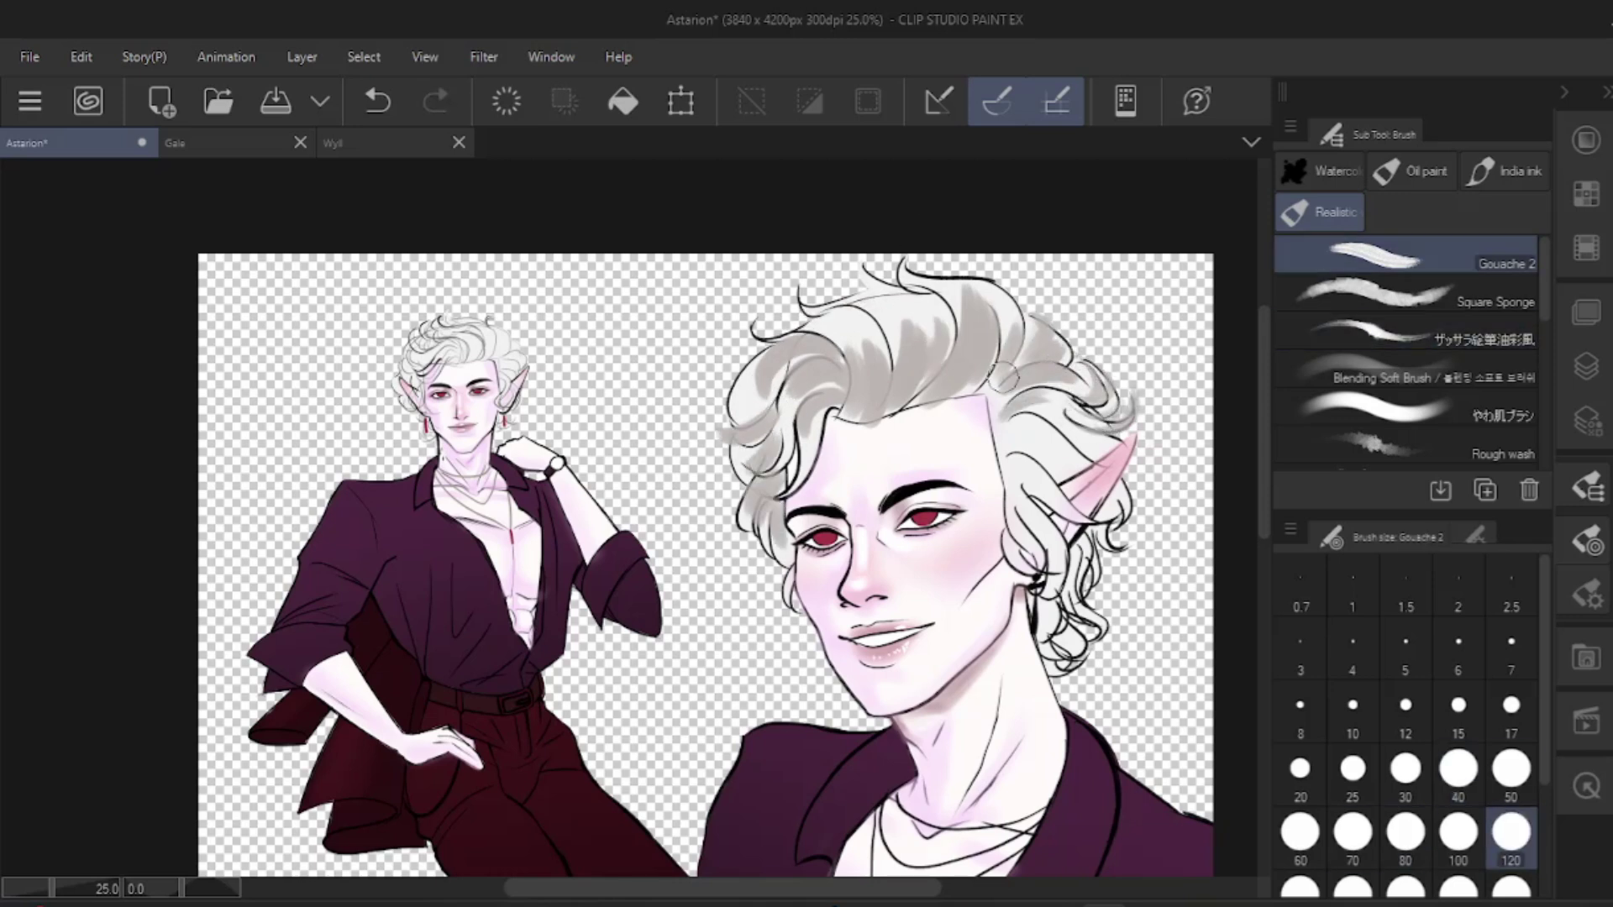
key(period)
key(period)
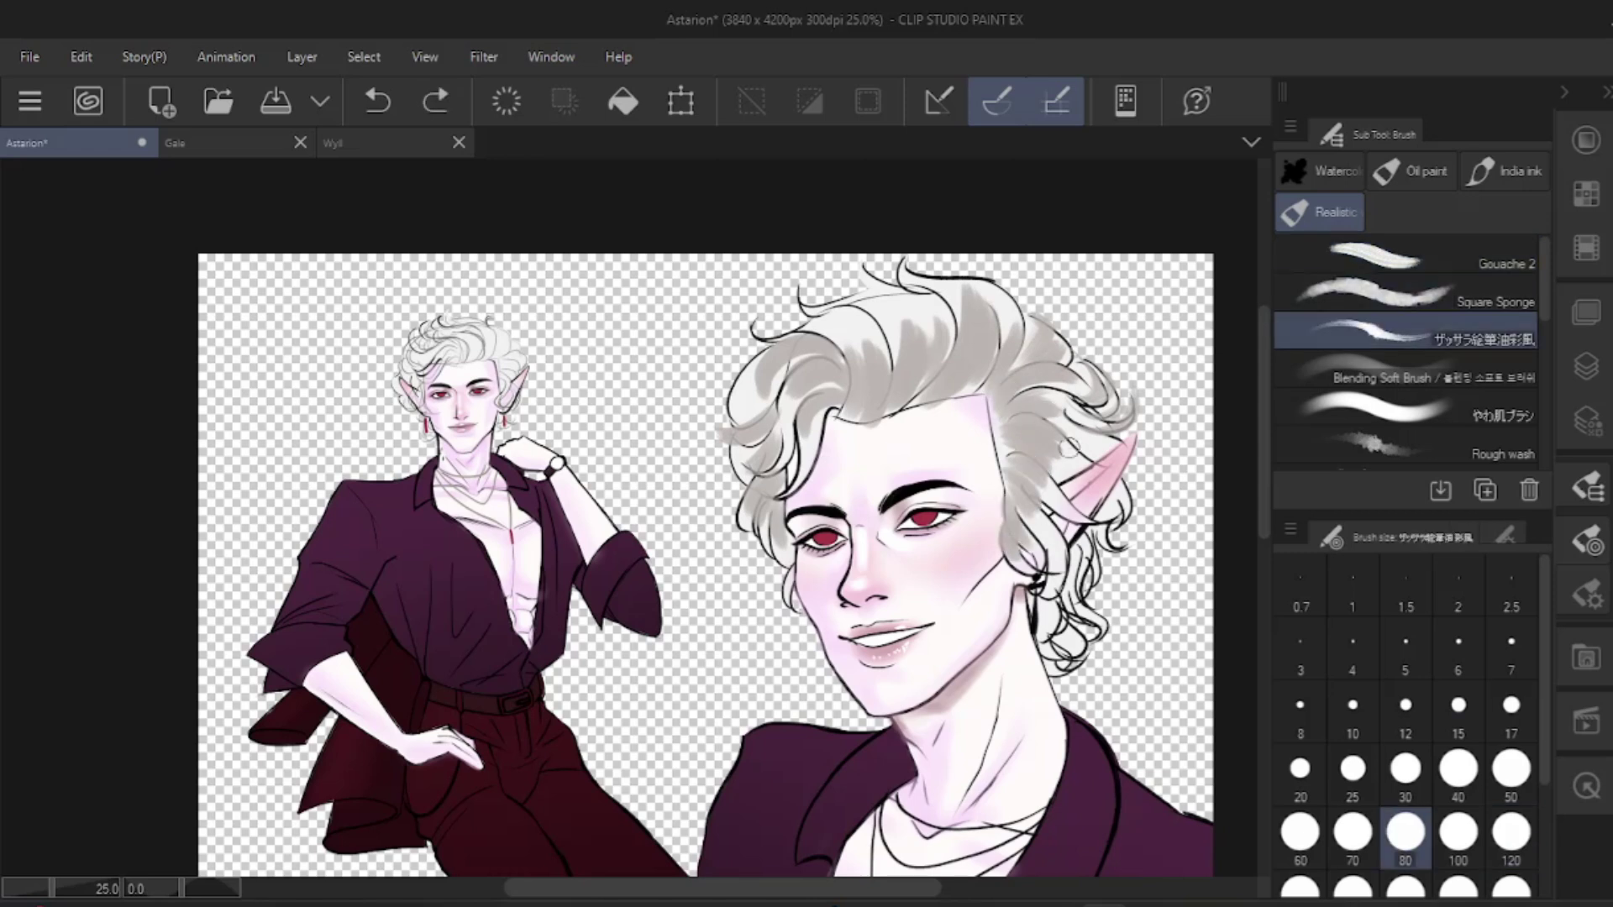
mouse_move(1029, 610)
mouse_down()
mouse_move(1054, 647)
mouse_move(1088, 625)
mouse_move(1094, 559)
mouse_move(1140, 485)
mouse_move(1112, 455)
mouse_up()
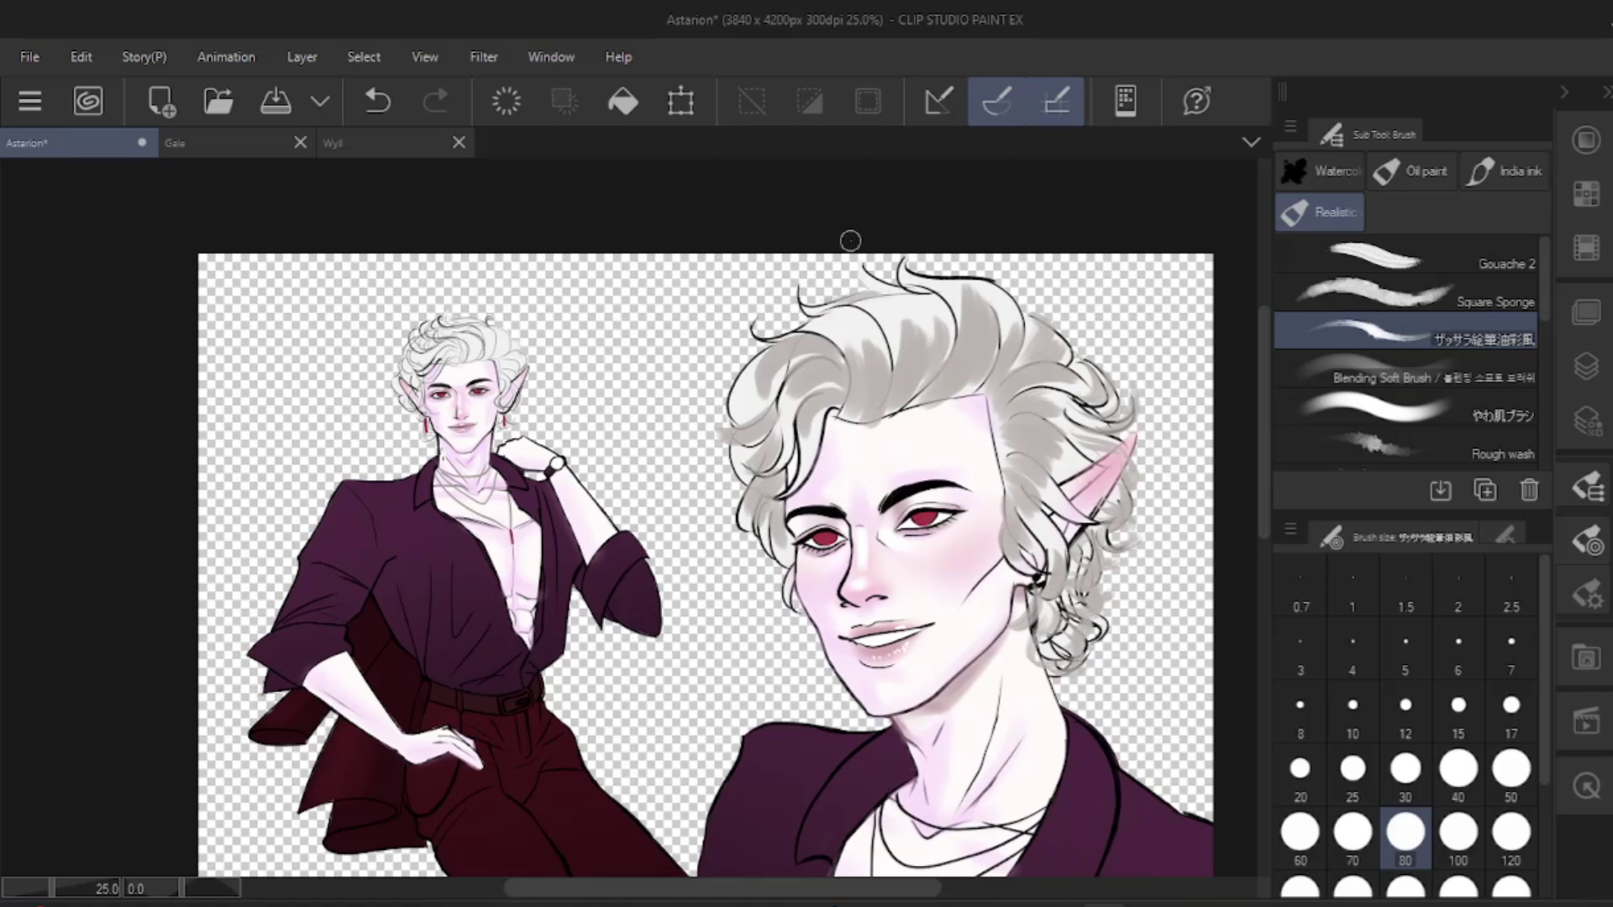
key(ctrl+z)
- Add grey shading to the headshot's outer front curls and crown, using the Gouache 2 brush on the crown
drag(766, 332, 752, 380)
key(comma)
key(comma)
drag(943, 309, 904, 357)
drag(874, 324, 845, 354)
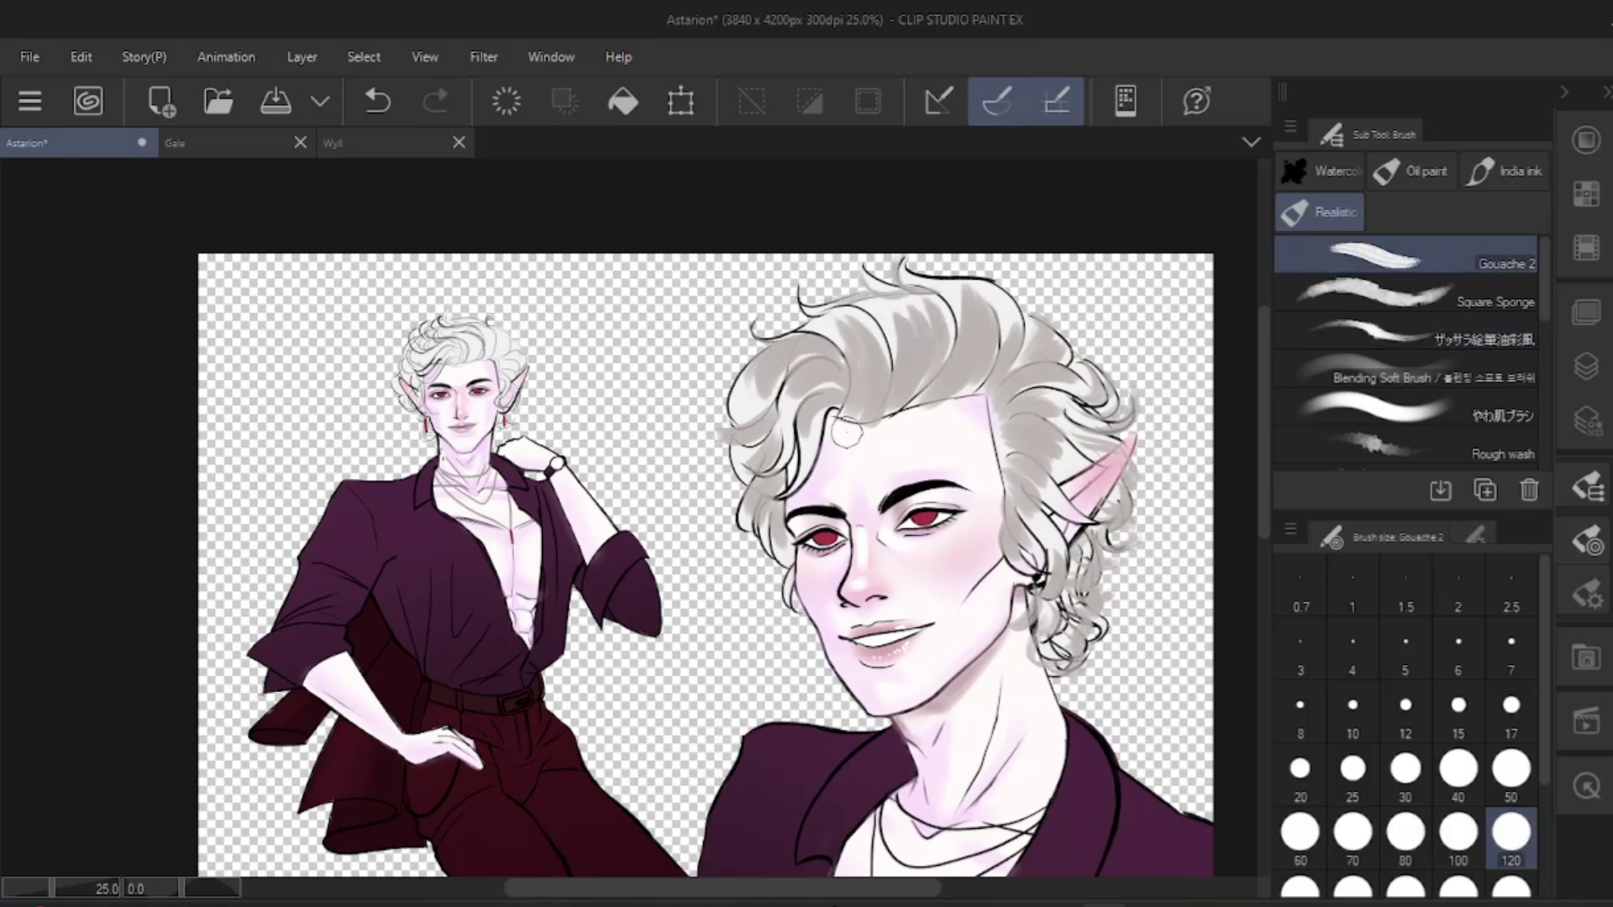
- Cut the hair shading from Layer 19 and paste it above the Glow dodge layer "light" in the Headshot folder
click(1586, 367)
key(ctrl+x)
scroll(1419, 623, up, 2)
click(1371, 560)
scroll(1428, 631, down, 3)
click(1457, 632)
key(ctrl+v)
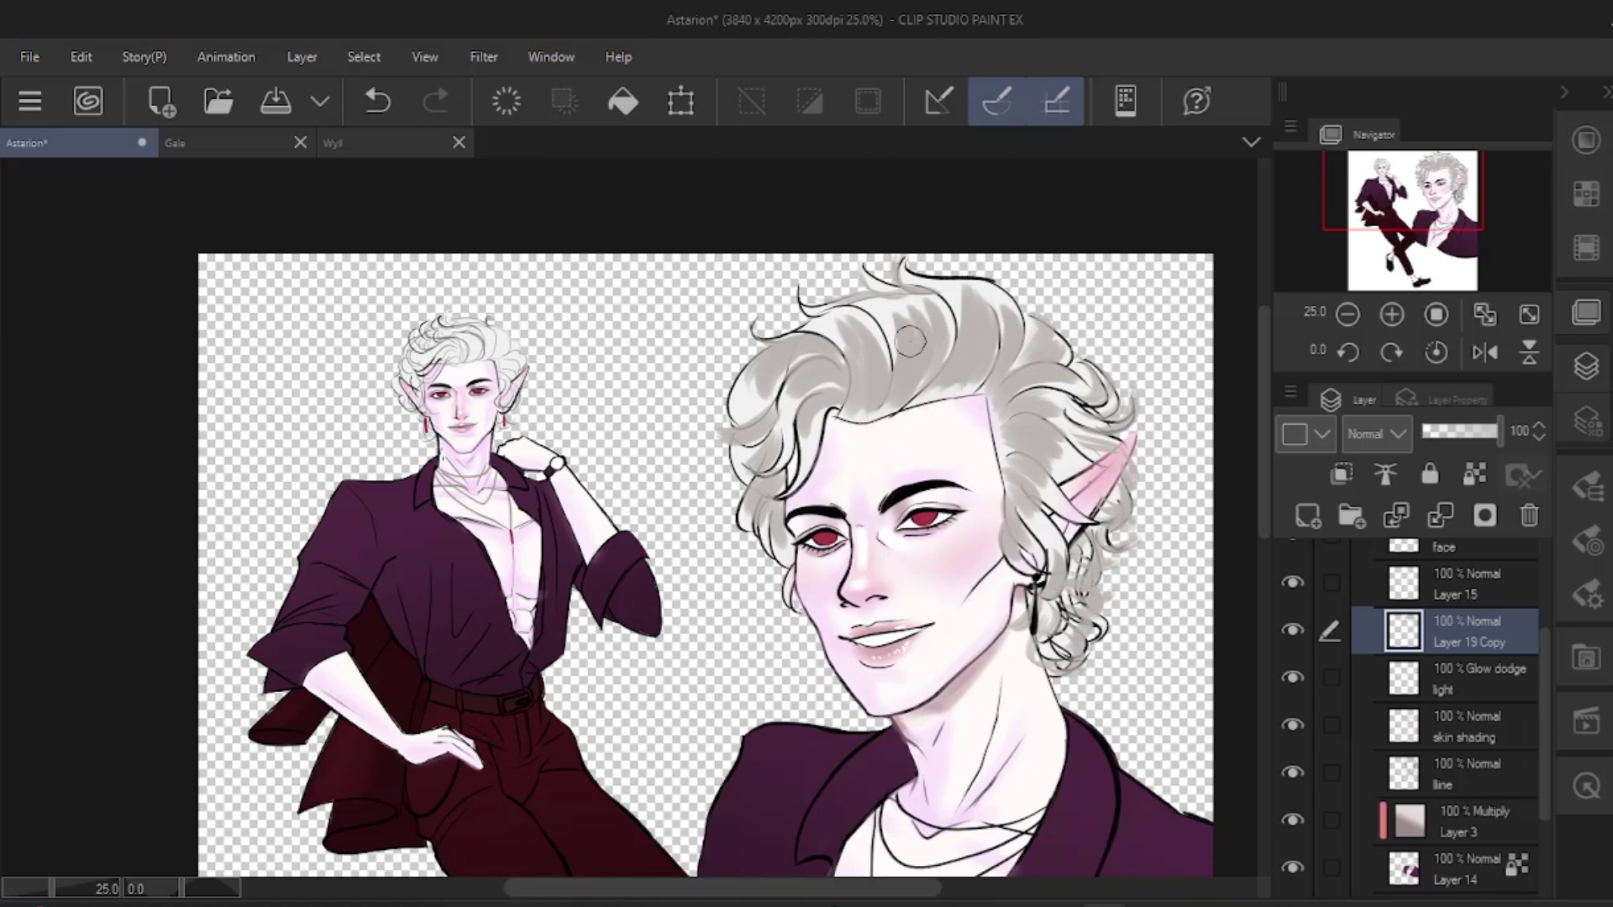
- Pick light grey (RGB 241, 241, 241) and try highlight strokes on the headshot's curls near the ear with the ザッサラ絵筆油彩風 brush
key(ctrl+z)
click(1586, 141)
click(1308, 449)
alt+click(1016, 261)
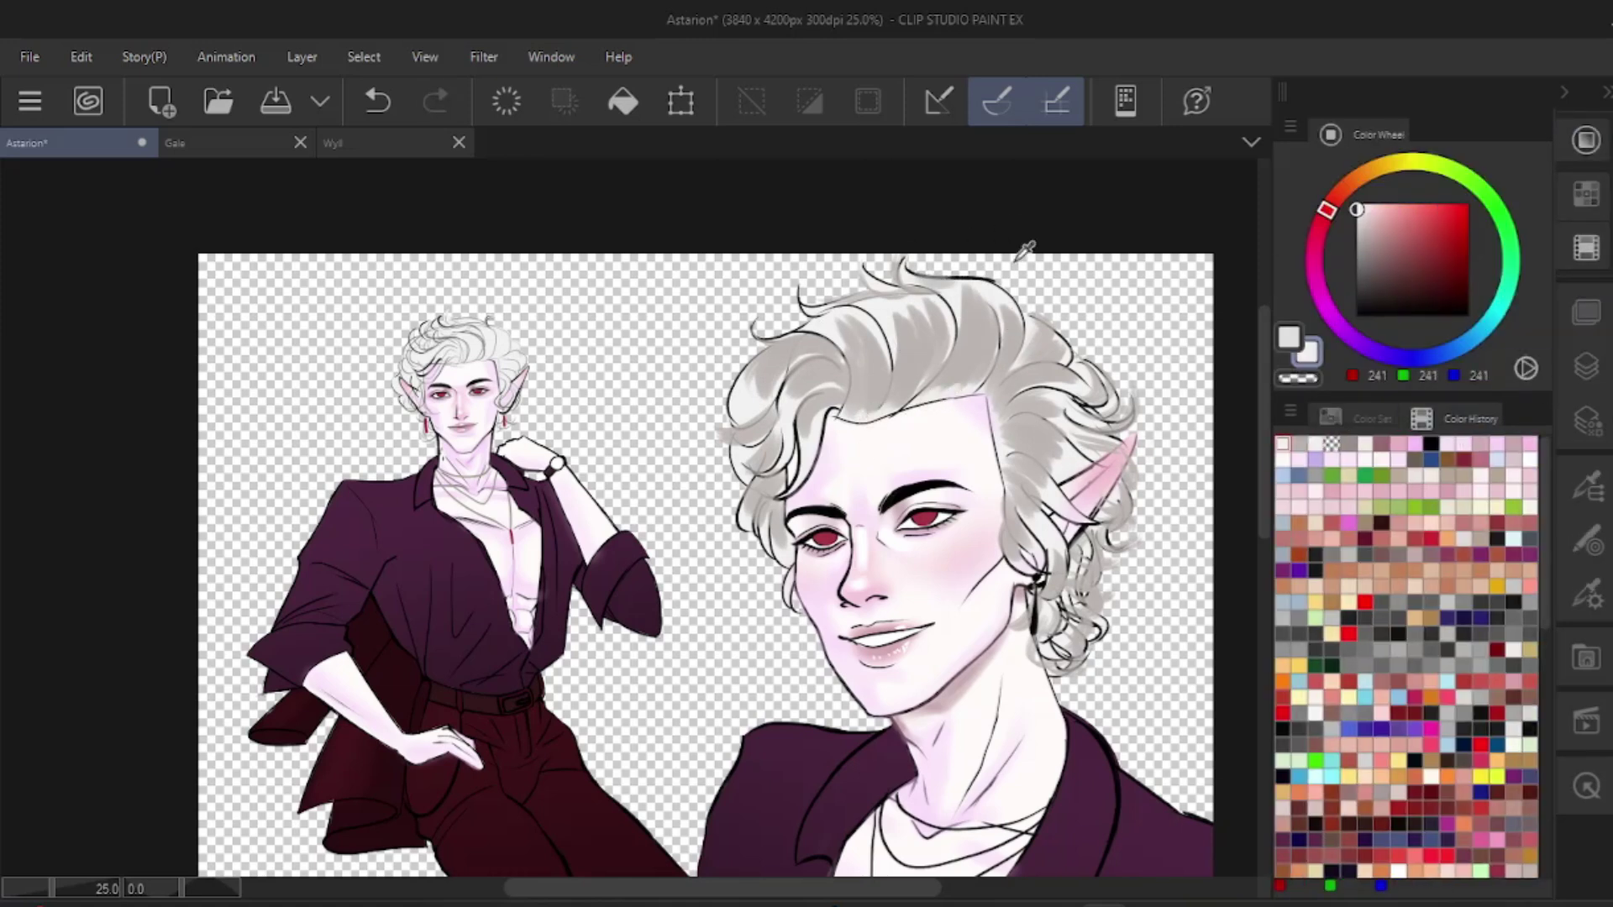
click(1586, 488)
click(1405, 332)
key(bracketright)
key(bracketright)
key(bracketright)
key(bracketright)
mouse_move(1130, 441)
mouse_down()
mouse_move(1092, 471)
mouse_move(1046, 567)
mouse_up()
key(ctrl+z)
key(ctrl+z)
key(bracketleft)
key(bracketleft)
key(bracketleft)
mouse_move(1039, 497)
mouse_down()
mouse_move(1069, 565)
mouse_move(1014, 584)
mouse_up()
key(ctrl+z)
- Paint light highlight streaks along the headshot's front curls, switching to the ザッサラ絵筆油彩風 brush at size 60
key(p)
scroll(1070, 540, up, 1)
key(bracketright)
key(bracketright)
mouse_move(710, 385)
mouse_down()
mouse_move(722, 419)
mouse_move(669, 384)
mouse_move(683, 555)
mouse_move(714, 640)
mouse_up()
key(b)
key(bracketleft)
key(bracketleft)
key(bracketleft)
click(1504, 539)
drag(724, 656, 726, 696)
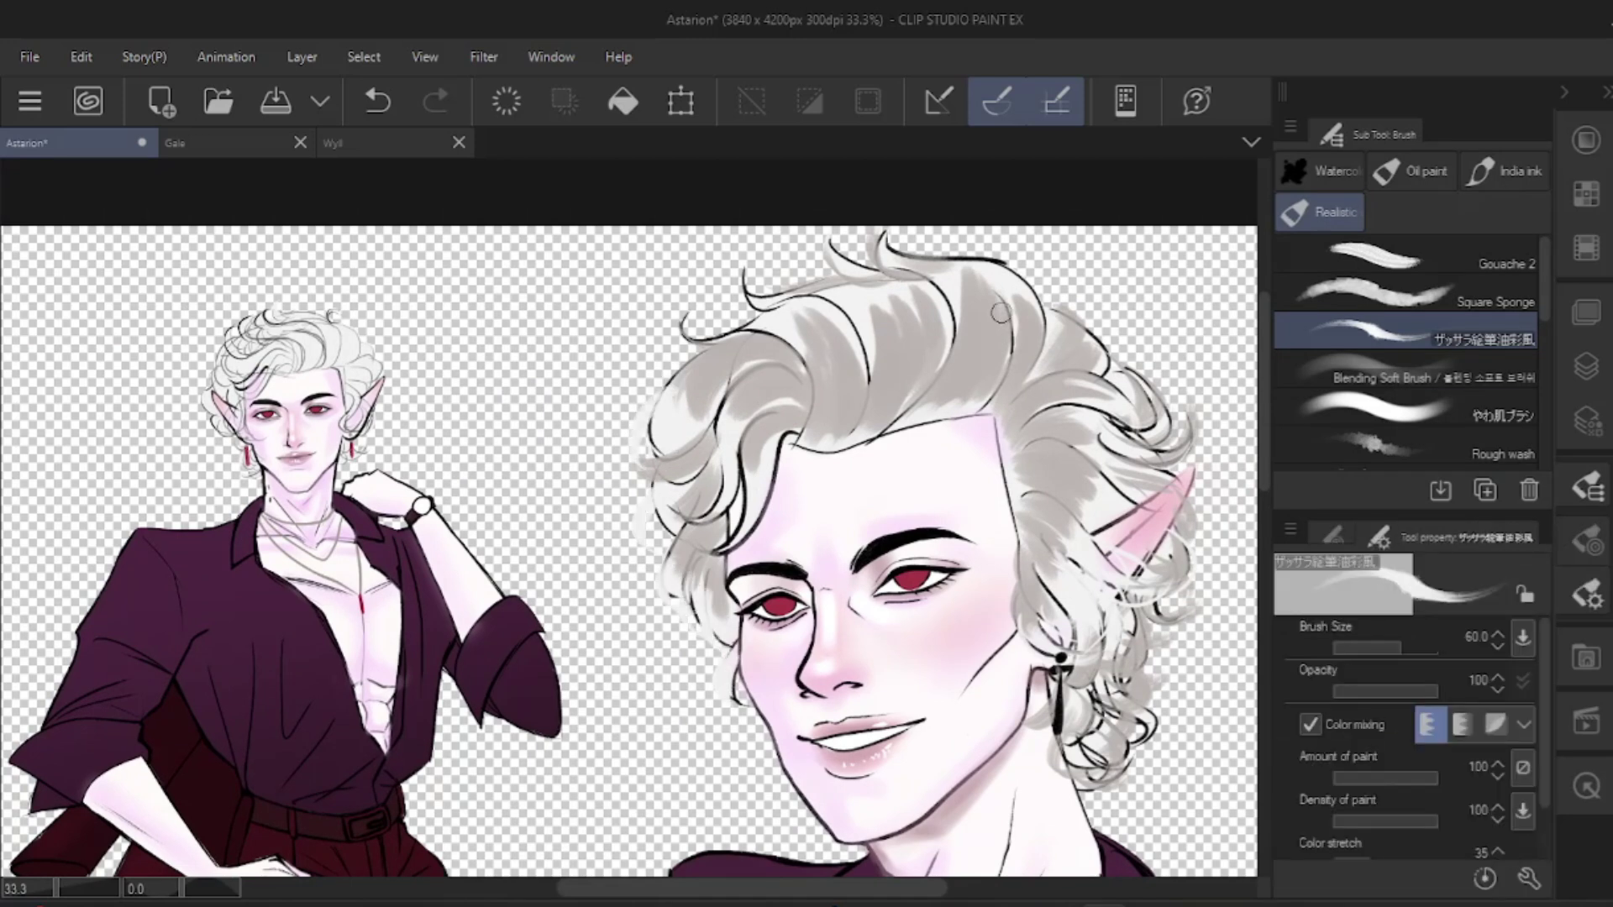
- Paint strand details into the headshot's small curls beside the temple and cheek
scroll(1000, 313, up, 3)
mouse_move(744, 432)
mouse_down()
mouse_move(679, 414)
mouse_move(790, 408)
mouse_up()
key(ctrl+z)
drag(758, 604, 679, 658)
drag(715, 575, 672, 624)
scroll(756, 554, down, 1)
scroll(756, 555, up, 1)
- Switch to the Gouache 2 brush and render strands through the headshot's swept-back fringe and front curls
click(1405, 255)
mouse_move(840, 395)
mouse_down()
mouse_move(882, 475)
mouse_move(903, 471)
mouse_move(864, 523)
mouse_up()
key(ctrl+z)
key(p)
key(ctrl+z)
drag(941, 394, 911, 508)
drag(1015, 425, 989, 498)
key(ctrl+z)
mouse_move(727, 475)
mouse_down()
mouse_move(807, 527)
mouse_move(791, 496)
mouse_up()
- Refine the strands of the headshot's front curls with warm grey (RGB 185, 178, 174)
click(1594, 248)
drag(732, 412, 779, 390)
mouse_move(789, 531)
mouse_down()
mouse_move(728, 643)
mouse_move(714, 541)
mouse_up()
key(ctrl+z)
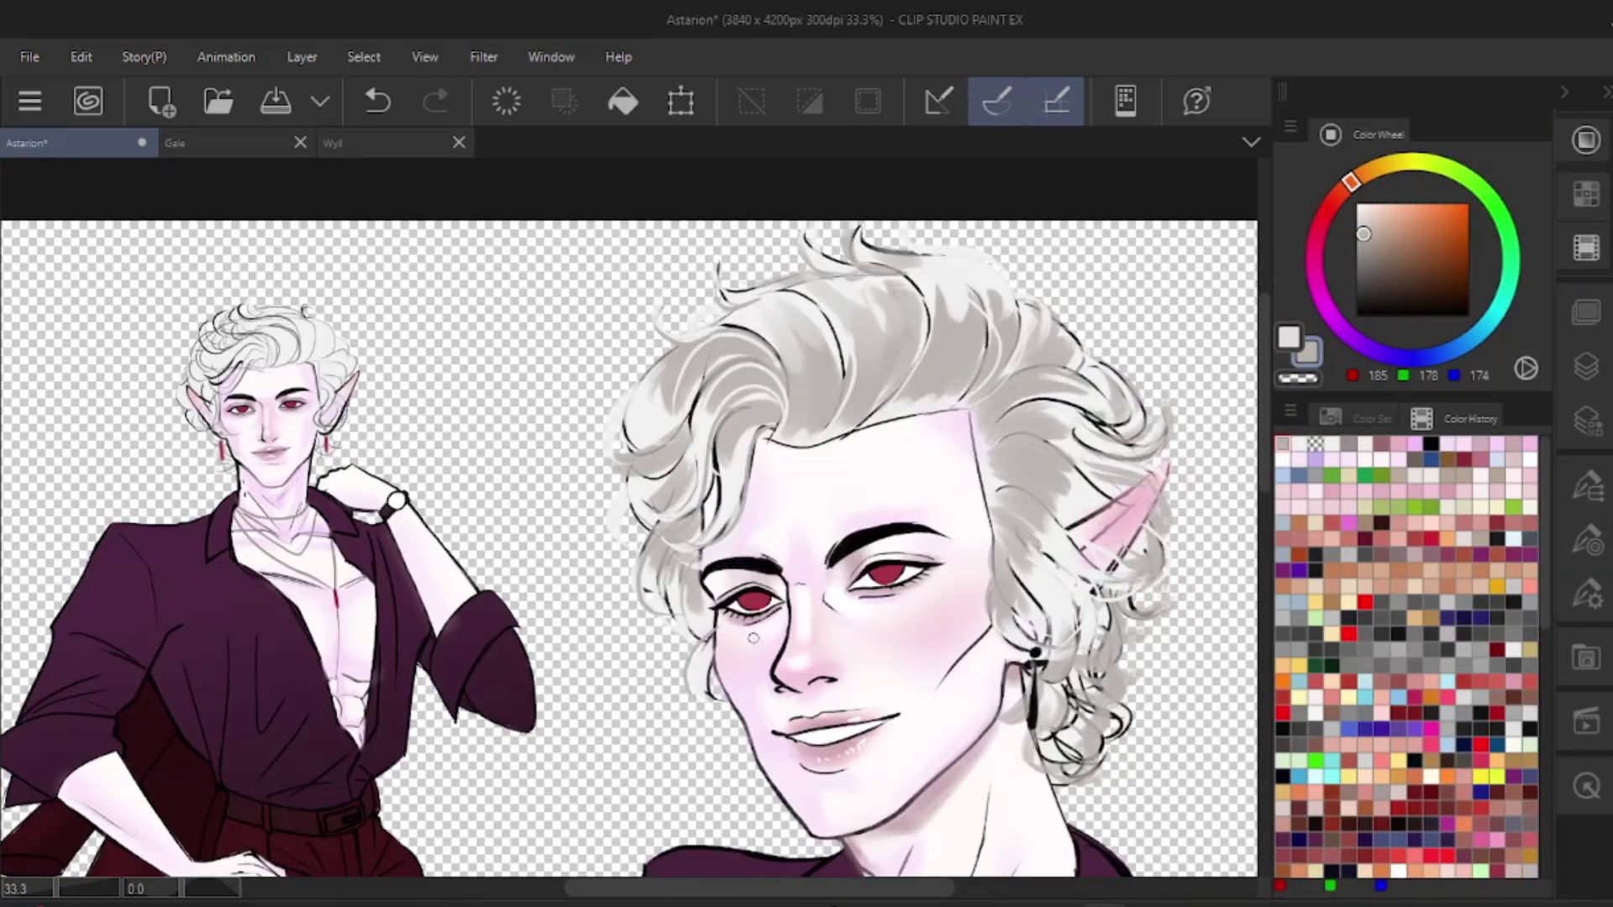
drag(756, 605, 670, 555)
drag(1016, 496, 946, 565)
key(ctrl+z)
- Pick the light grey (RGB 241, 241, 241) and paint highlight strands into the headshot's fringe and side curls
alt+click(971, 457)
drag(957, 471, 907, 438)
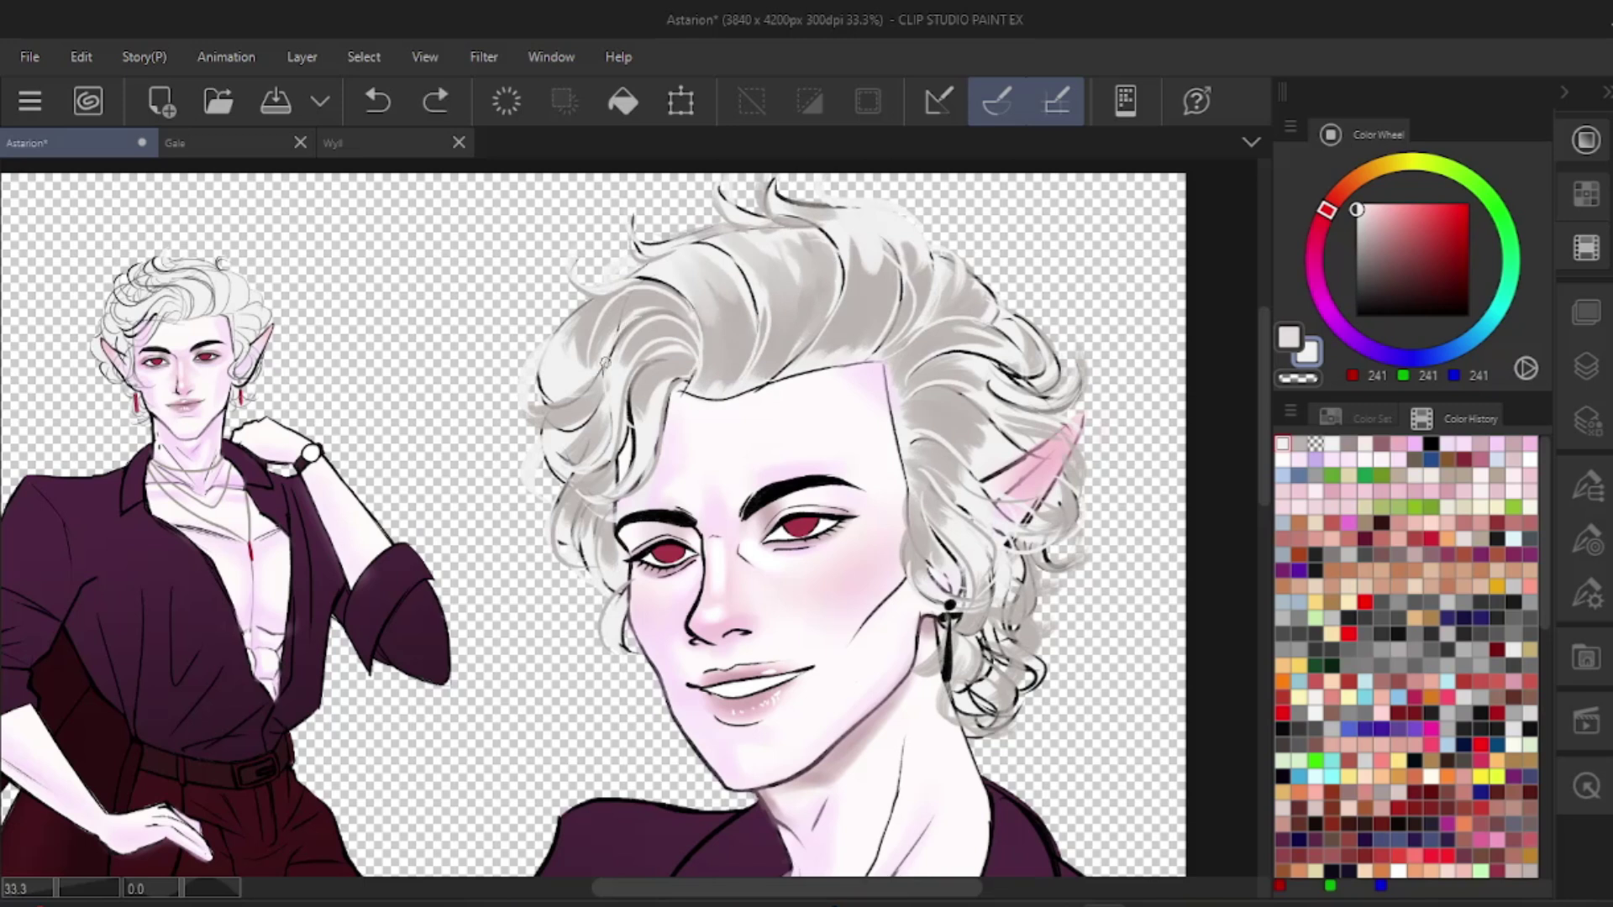
drag(582, 499, 571, 555)
drag(686, 592, 684, 590)
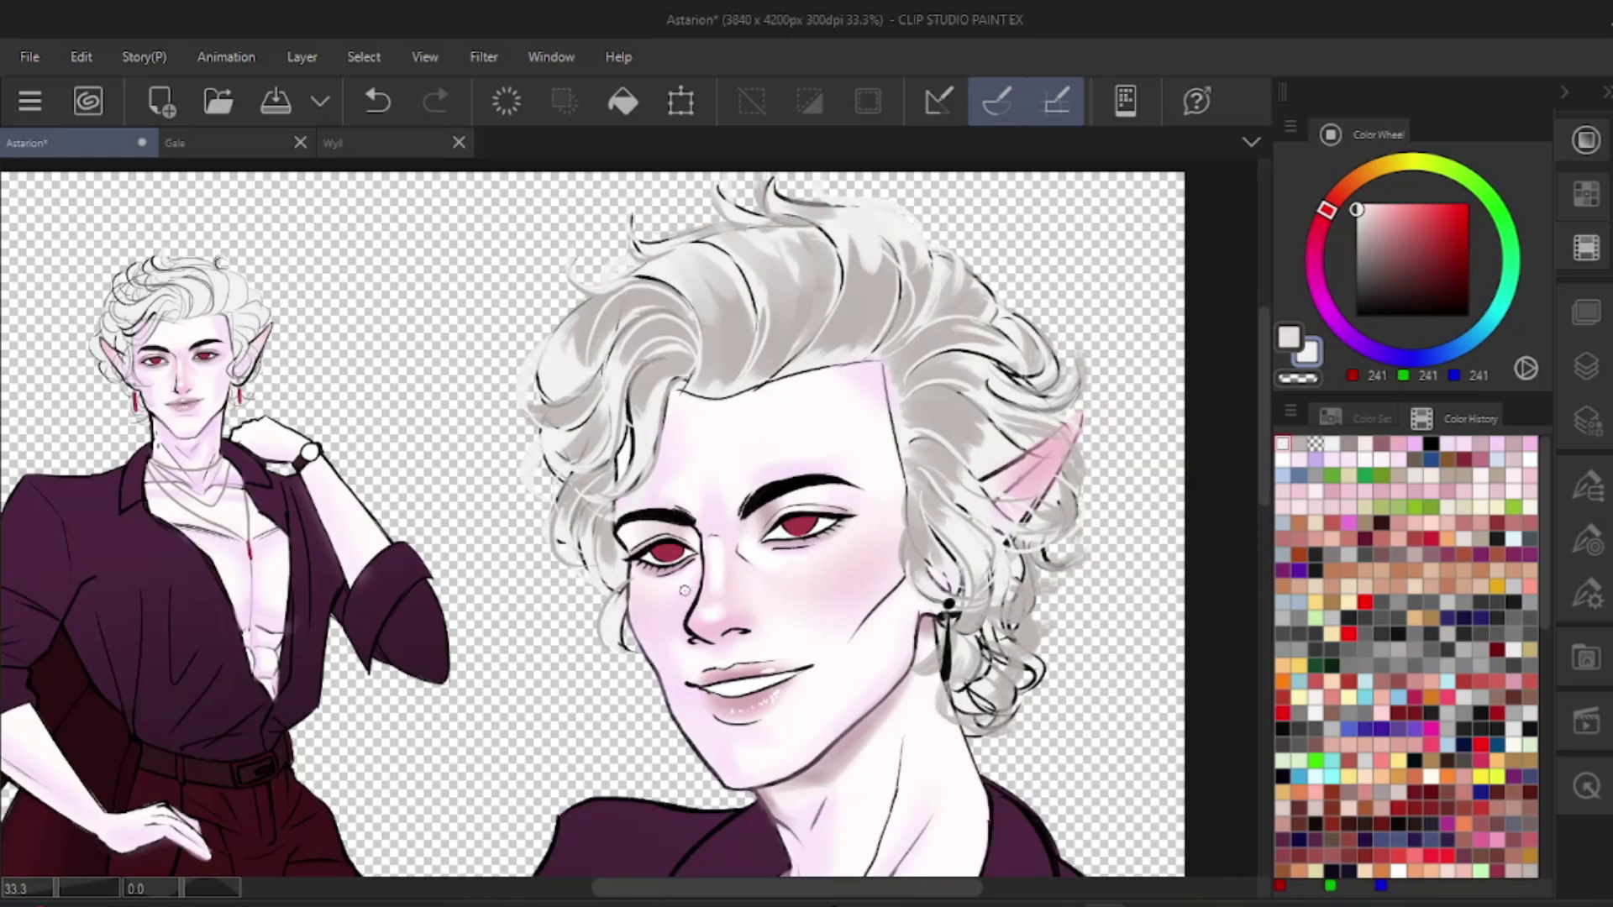
- Pick warm grey (RGB 185, 178, 174) and fill in the shading of the headshot's curls behind the ear and at the nape
key(b)
click(1586, 488)
click(1470, 335)
click(1586, 139)
alt+click(622, 620)
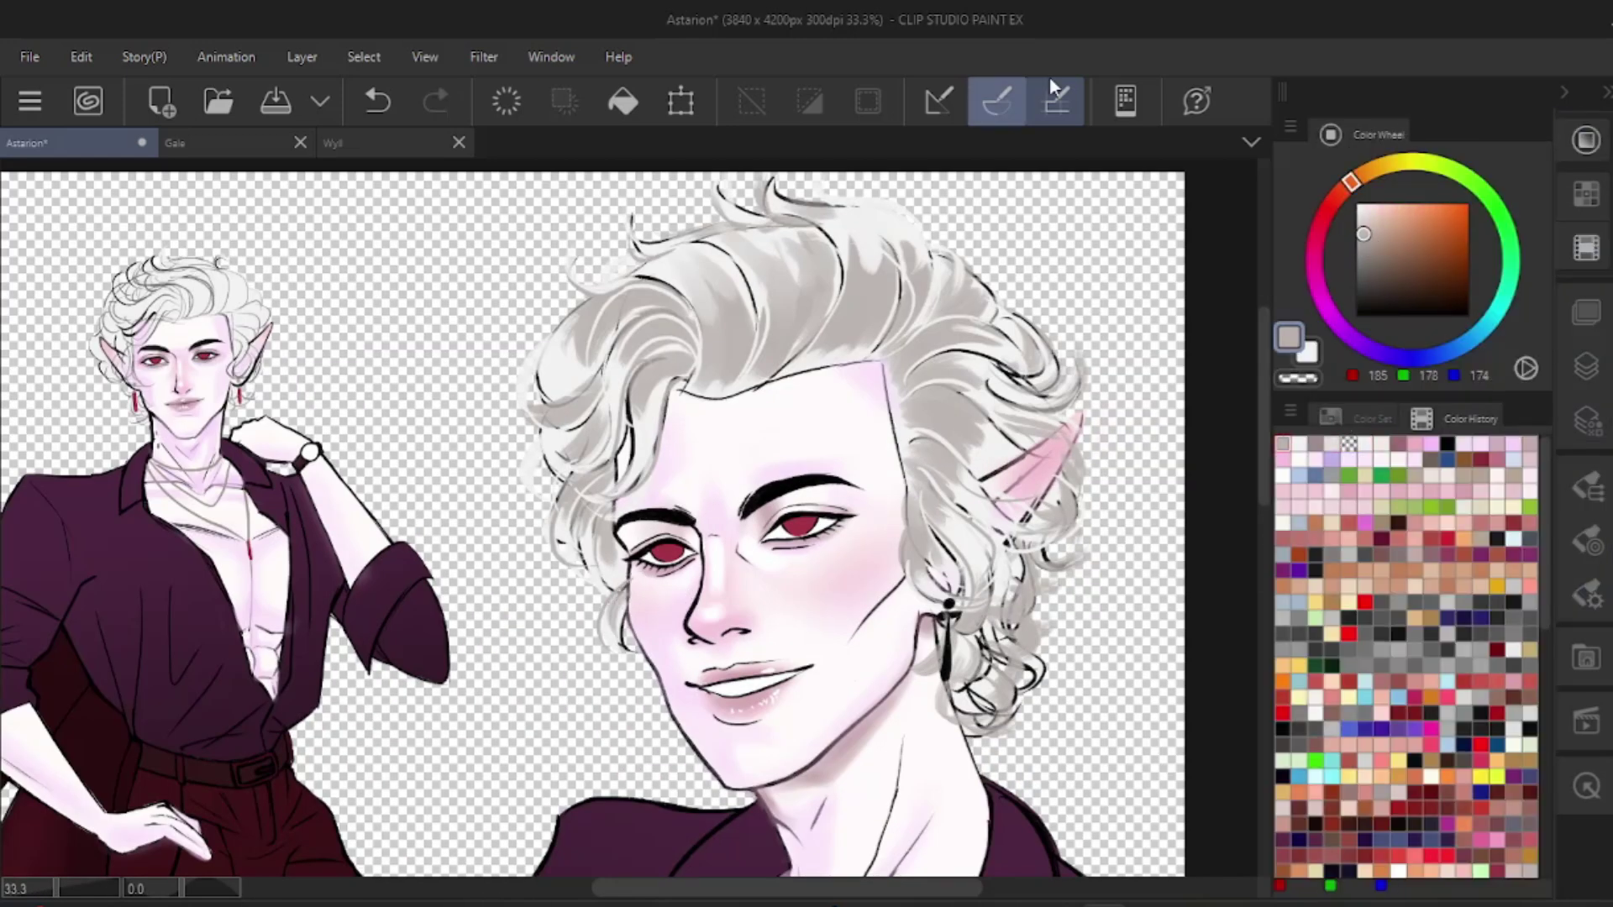
mouse_move(1018, 585)
mouse_down()
mouse_move(987, 633)
mouse_move(1038, 634)
mouse_up()
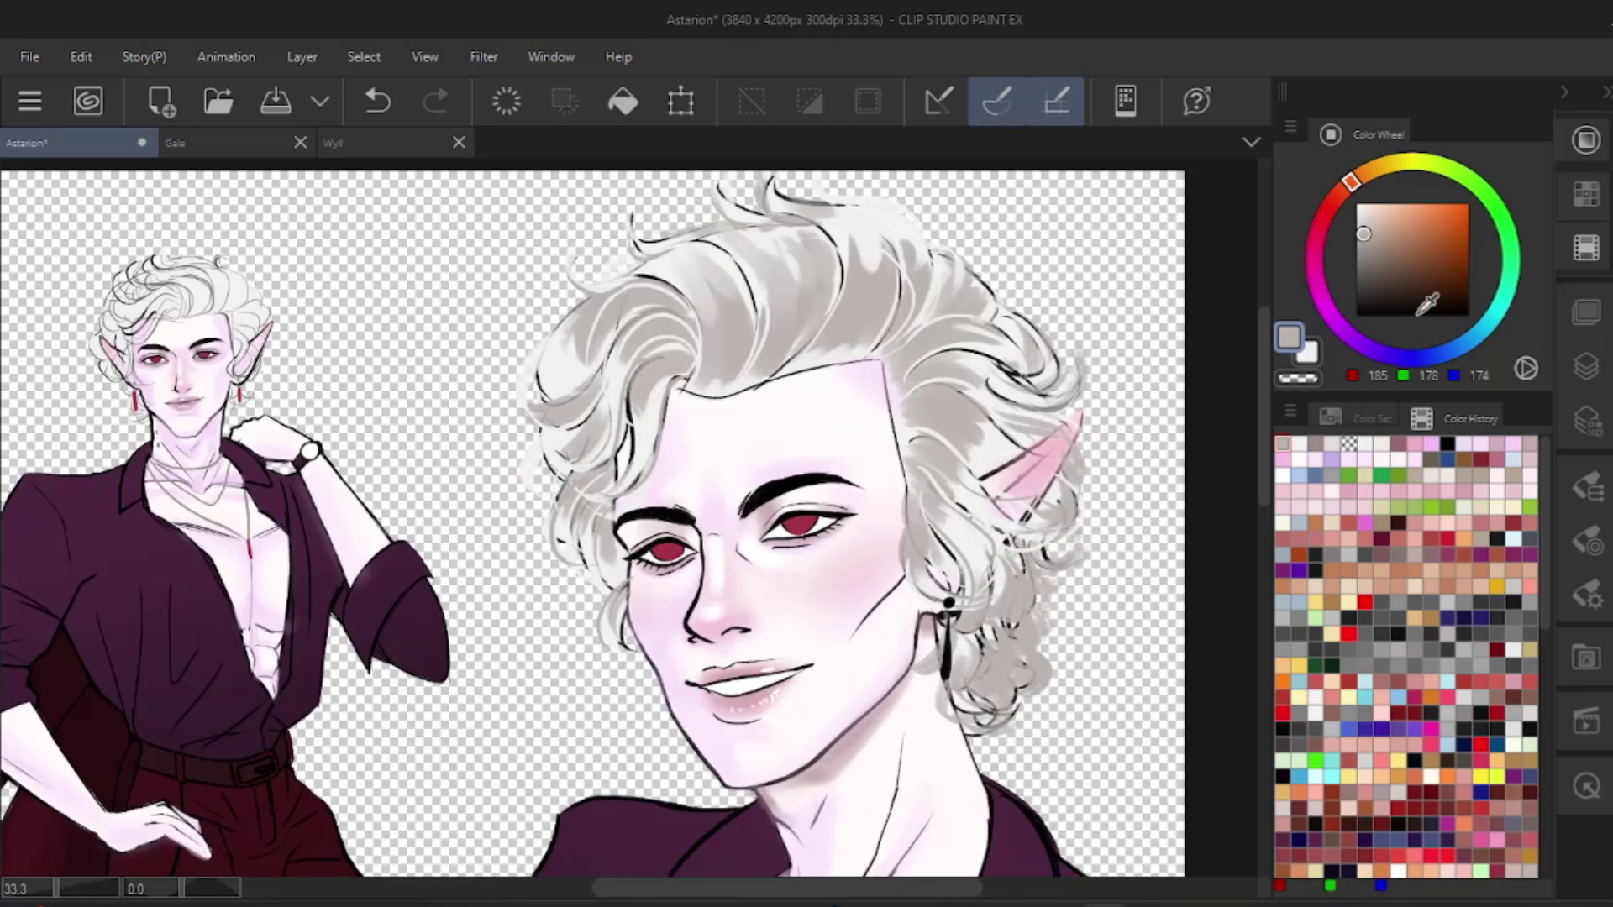
- Paint light grey (RGB 241, 241, 241) highlight strands over the headshot's nape curls and the front of the hair
click(1299, 444)
mouse_move(1014, 573)
mouse_down()
mouse_move(1066, 496)
mouse_move(1030, 645)
mouse_up()
drag(1026, 624, 992, 674)
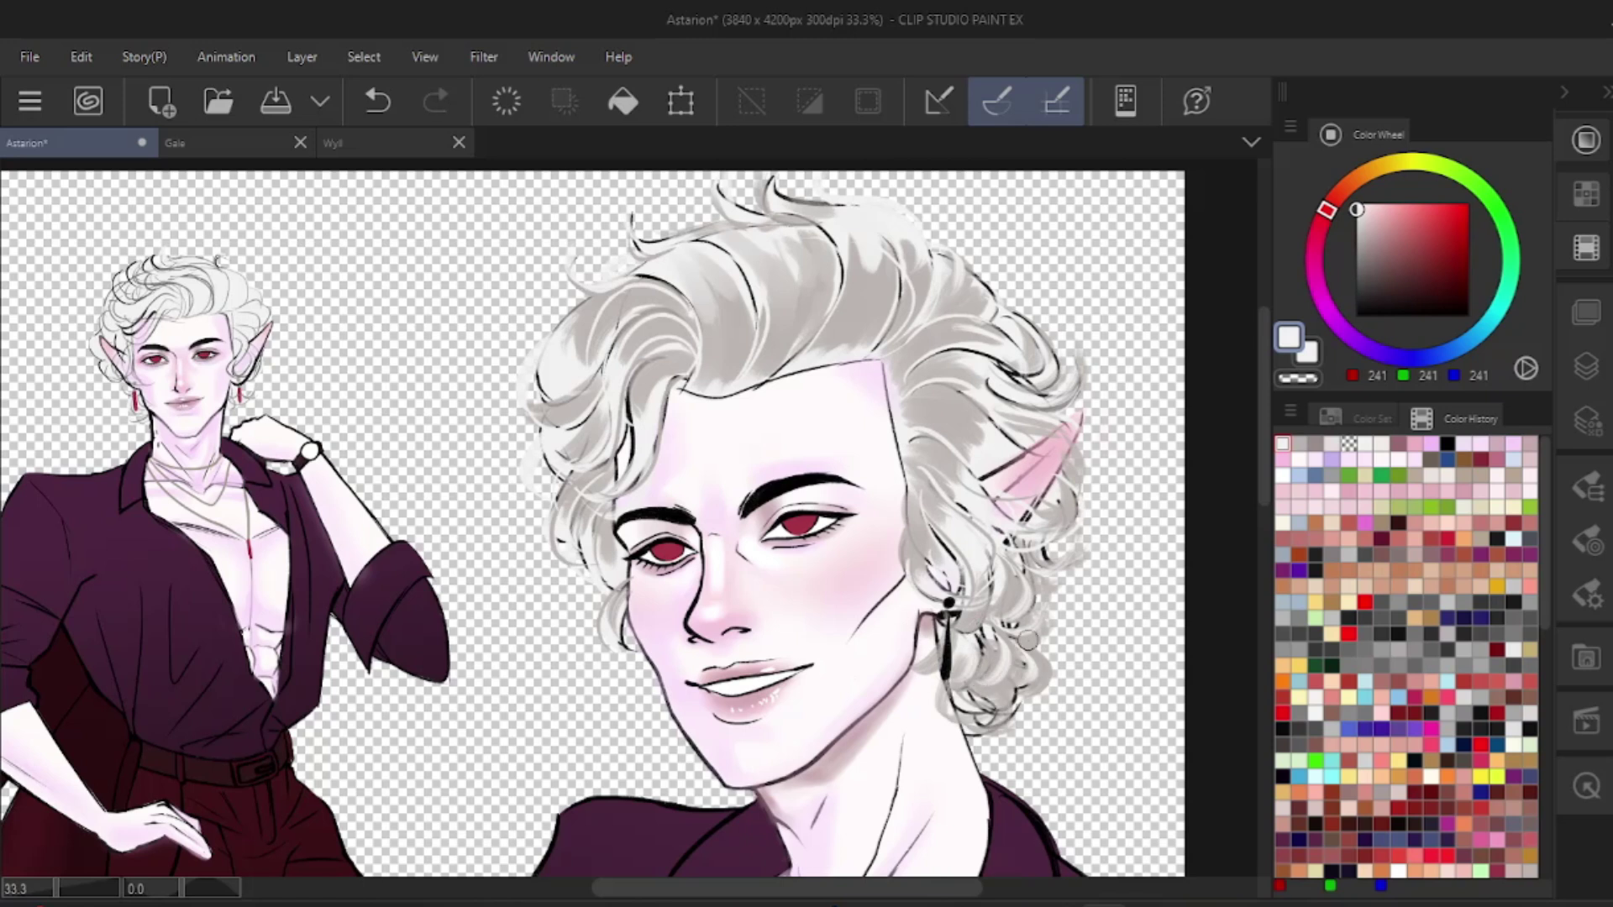
key(ctrl+z)
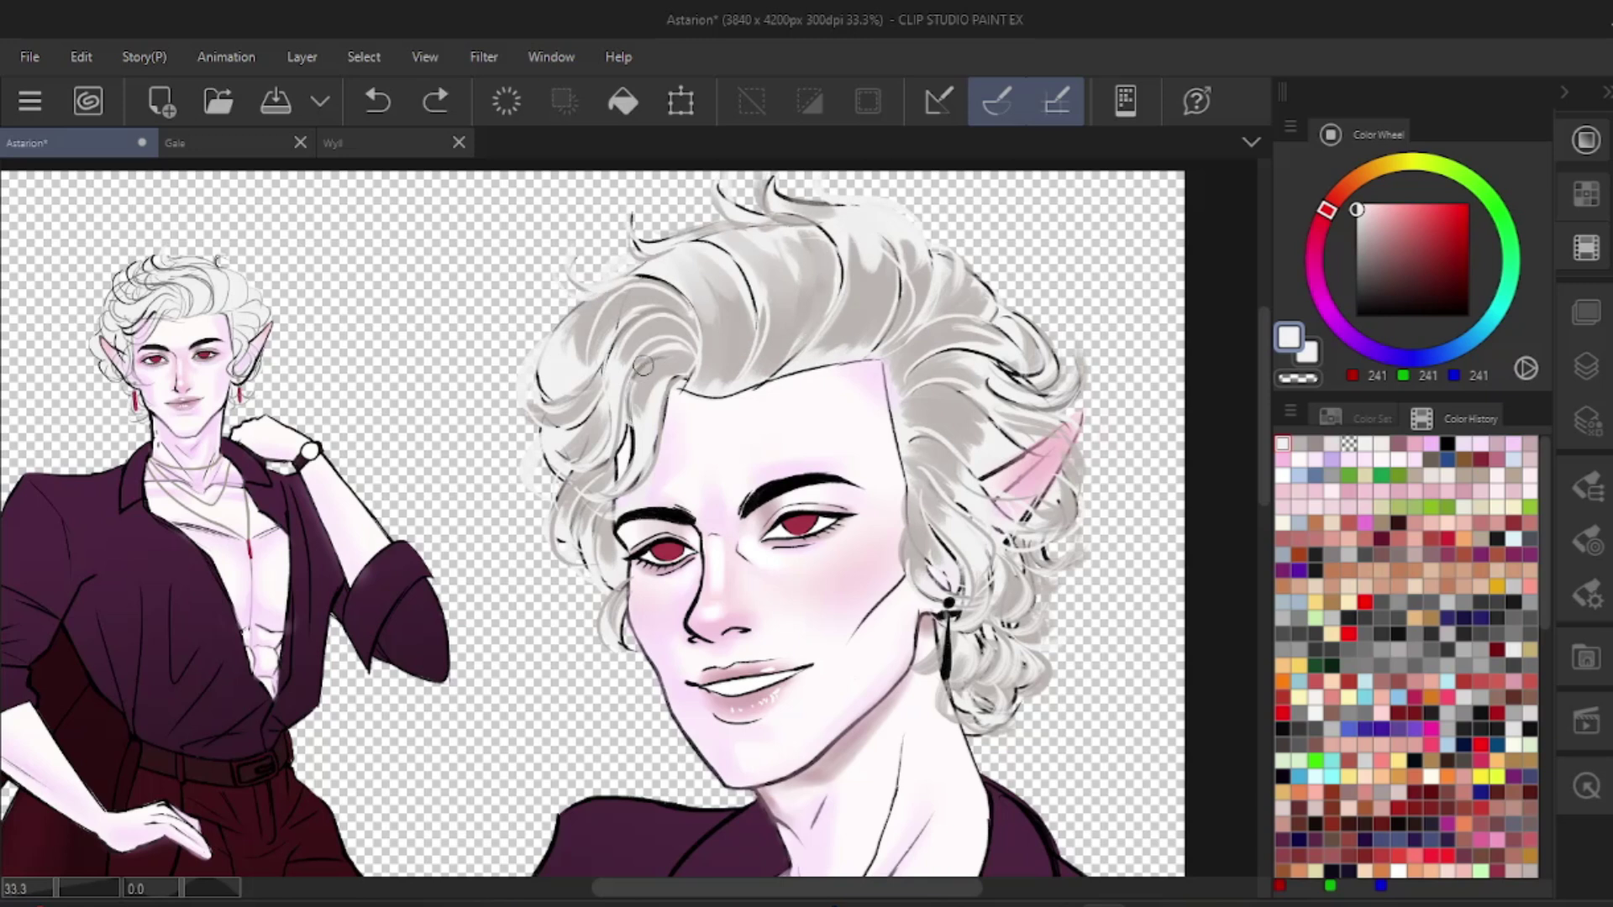
drag(688, 372, 635, 294)
drag(597, 387, 594, 388)
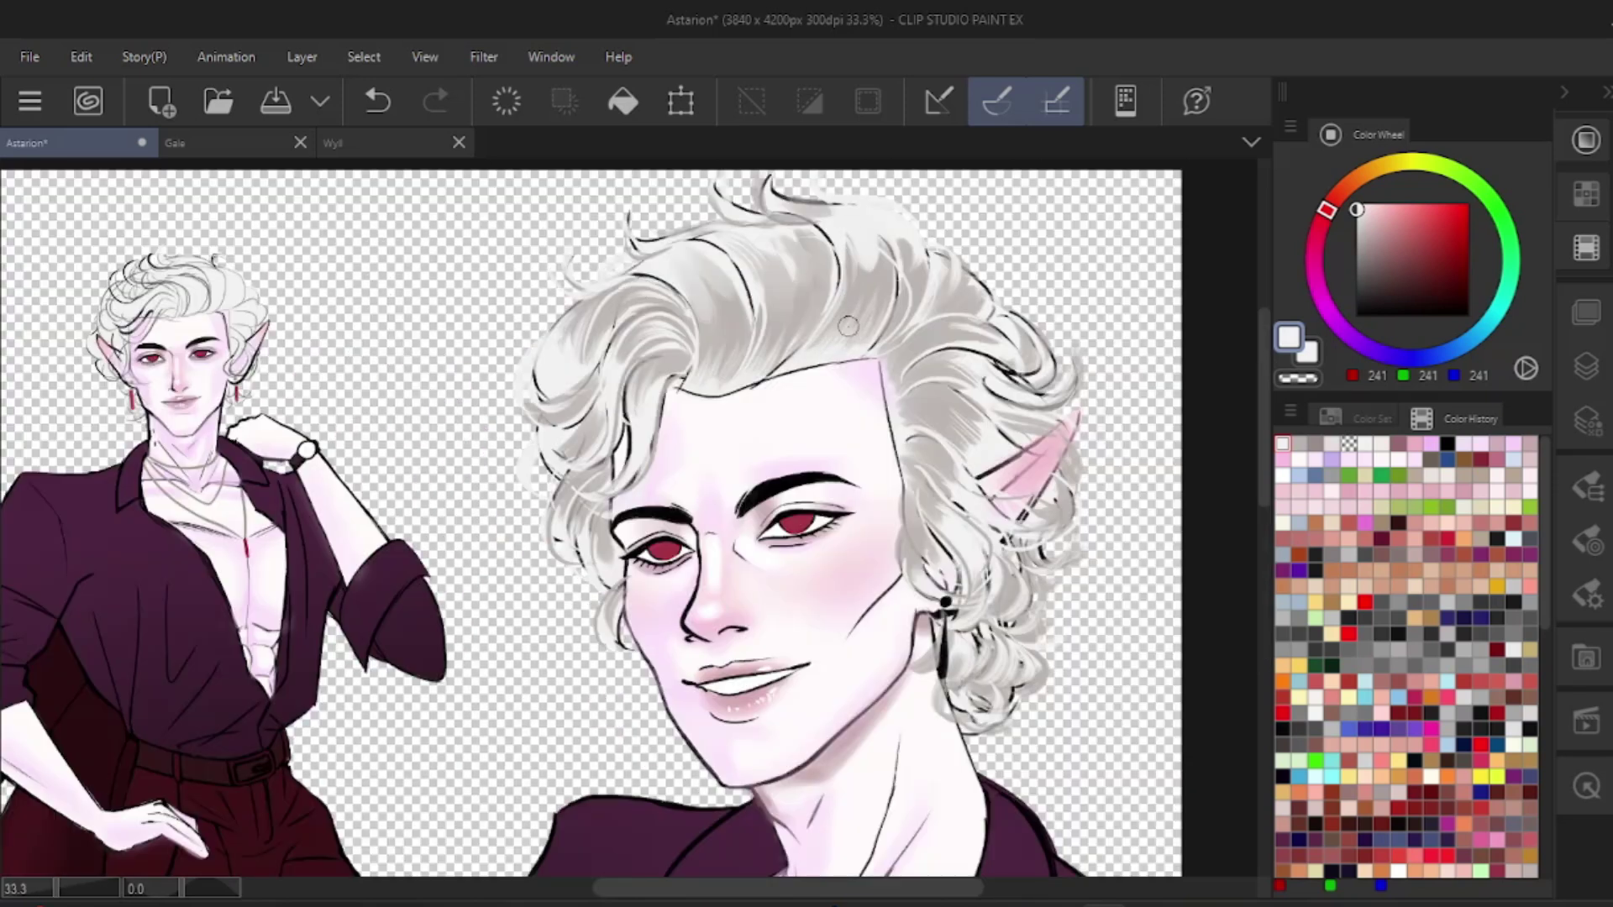
- Deepen the headshot's hair shading with darker grey (RGB 154, 141, 140) and add fine white strands over the waves
alt+click(853, 220)
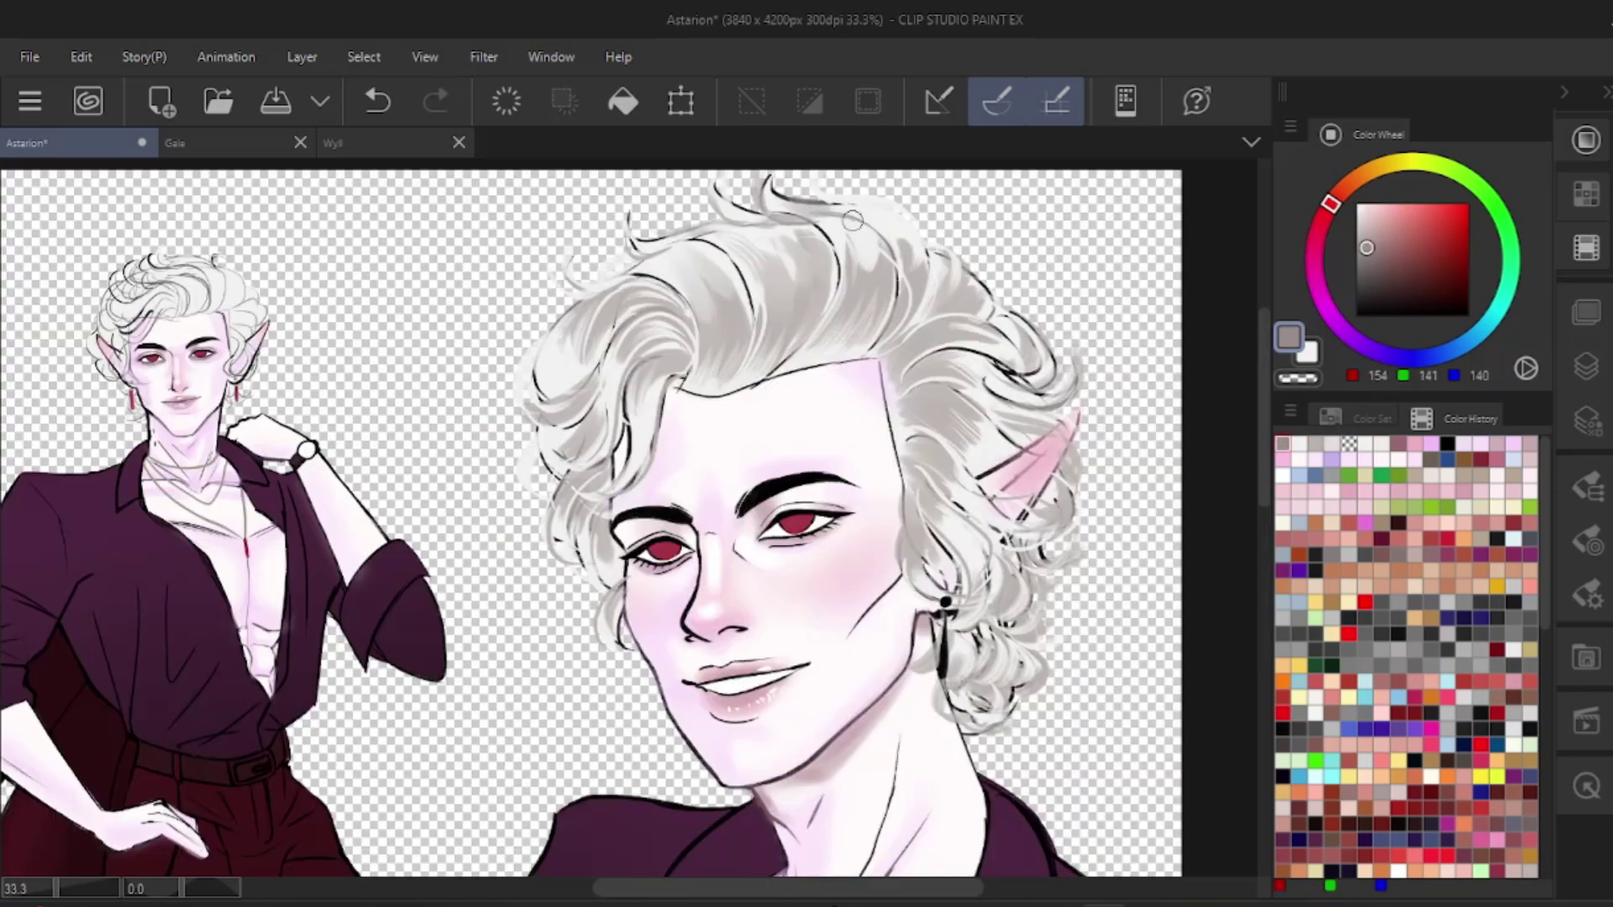
key(ctrl+z)
alt+click(708, 225)
drag(689, 369, 819, 346)
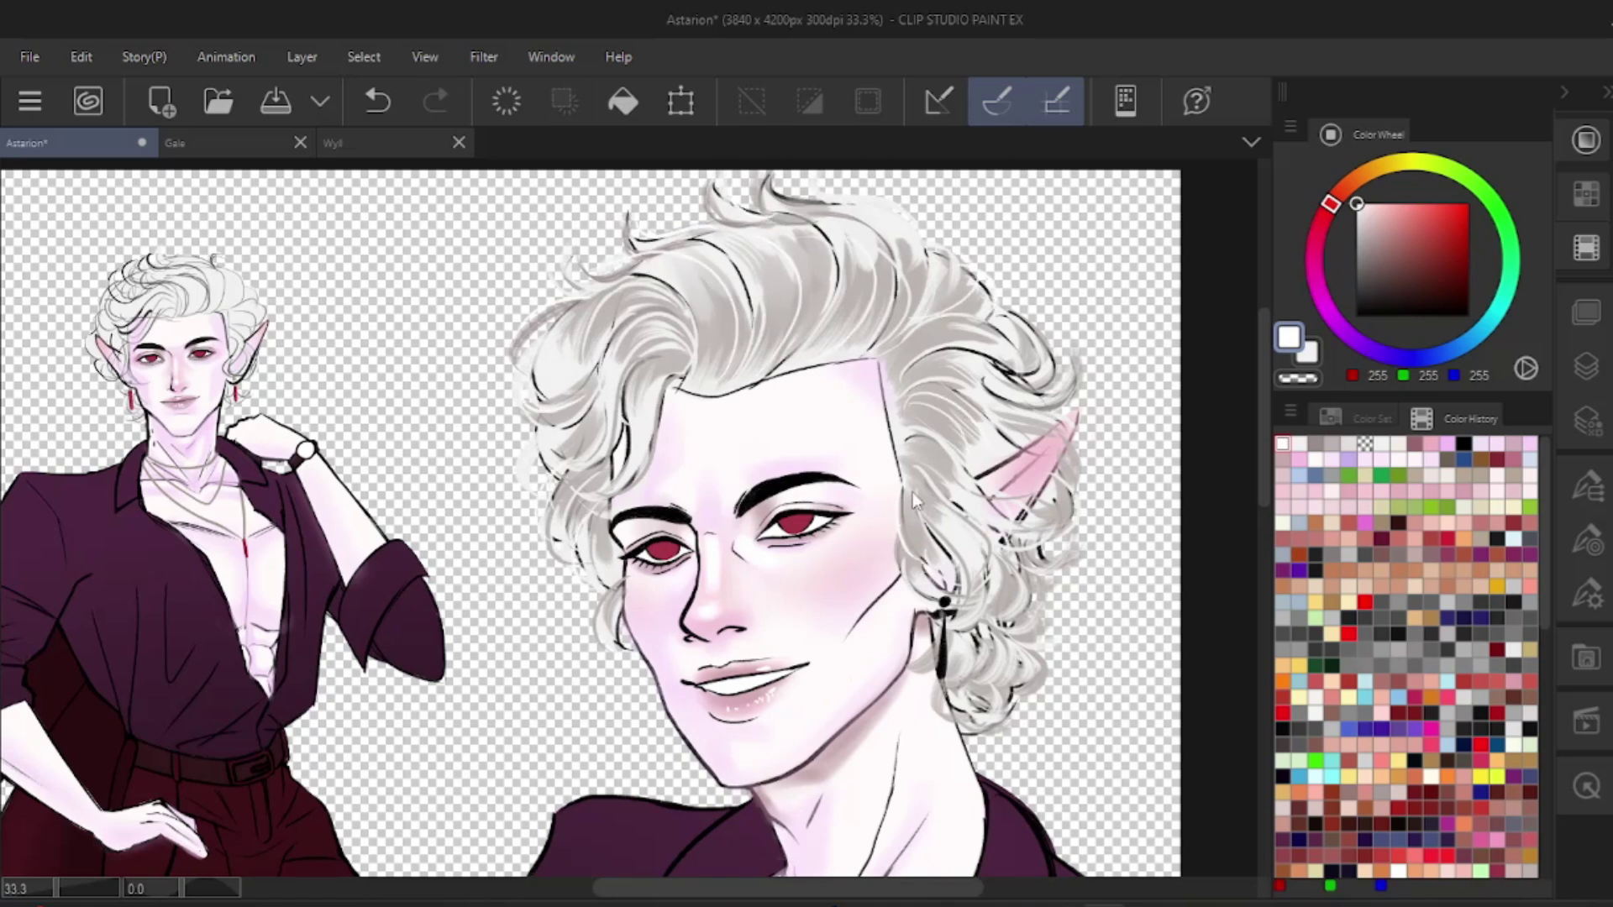
key(ctrl+z)
drag(589, 494, 681, 378)
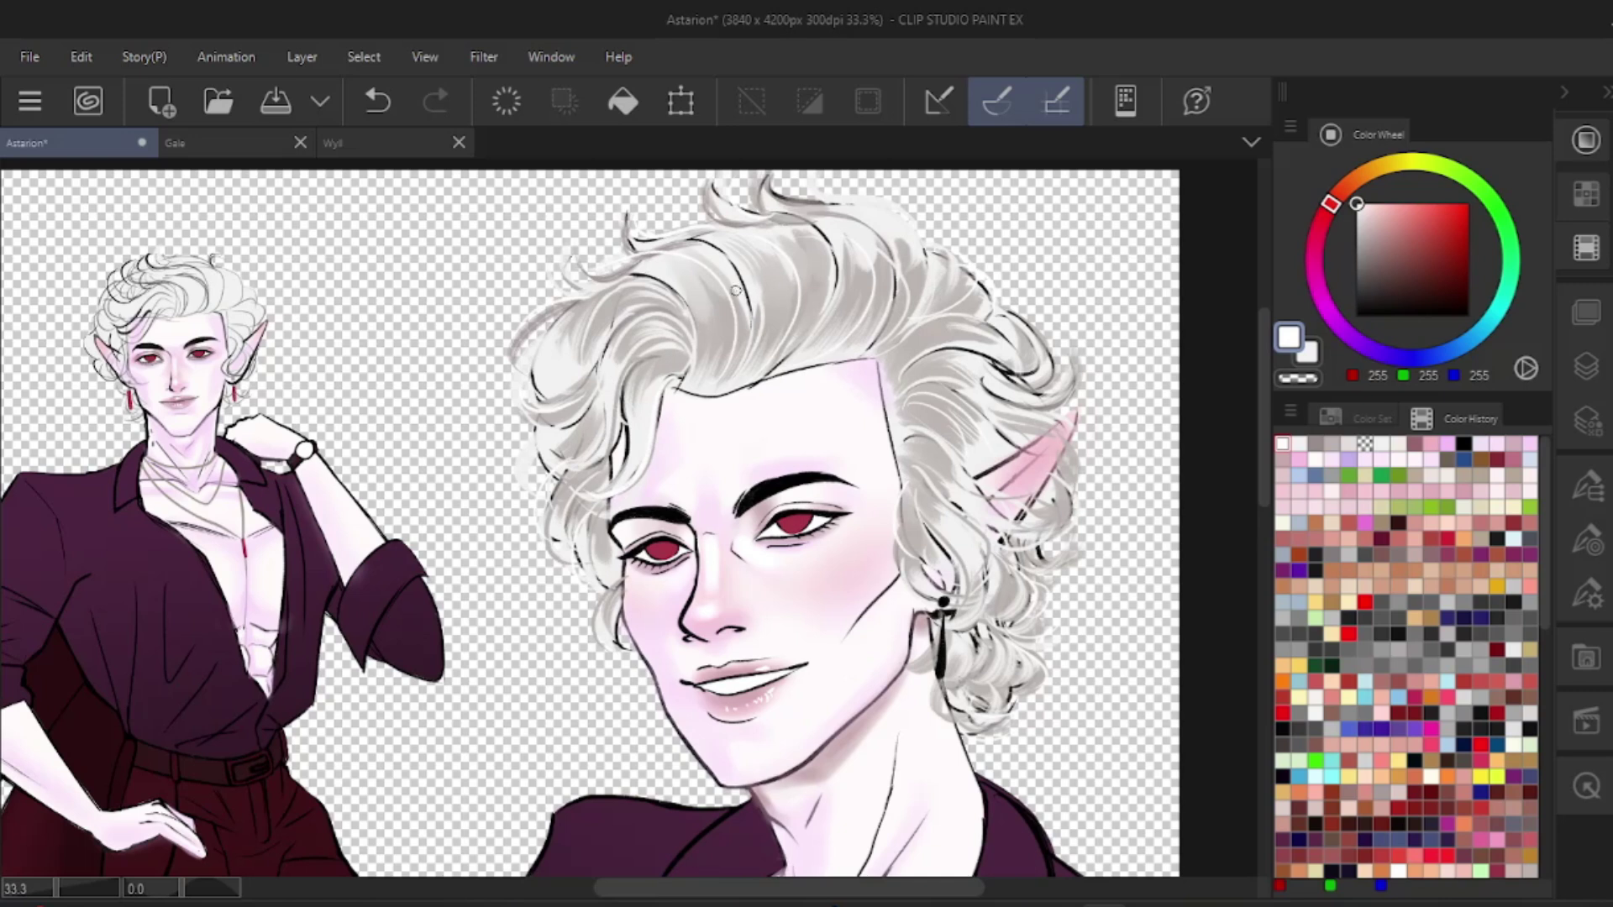
drag(710, 501, 773, 450)
- Add a new layer above the Glow dodge Layer 1 in the full-body figure's folder for the hair shading
click(1586, 366)
click(1370, 606)
click(1372, 561)
scroll(1470, 622, down, 2)
click(1466, 626)
click(1308, 516)
drag(502, 412, 876, 529)
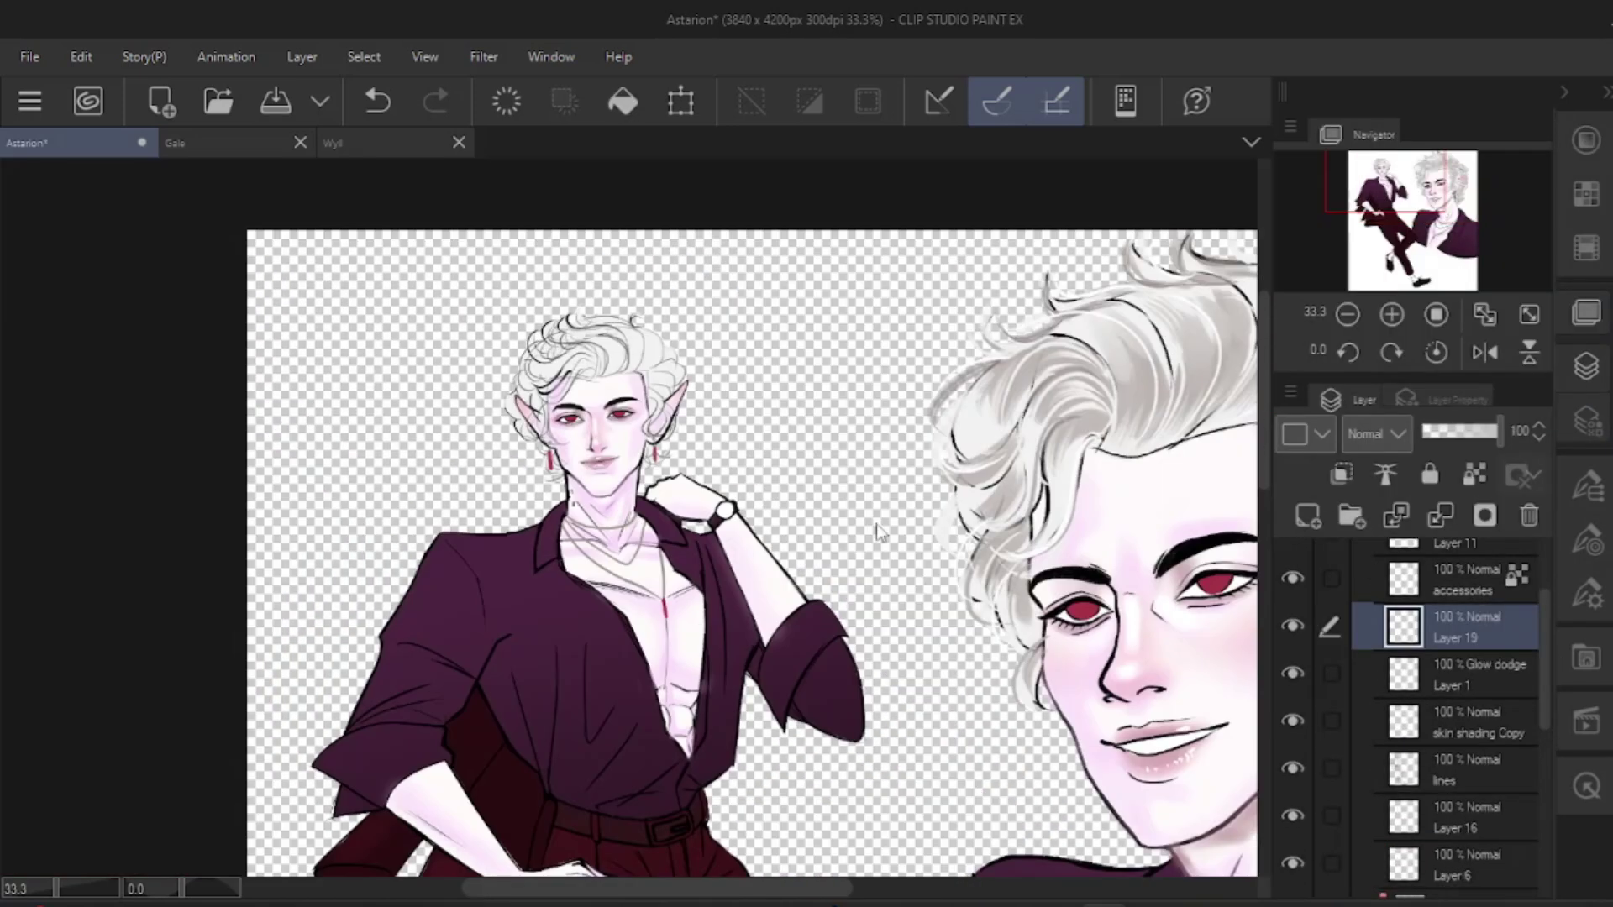
- Block in grey shading over the crown and front waves of the full-body figure's hair with a brush
scroll(653, 401, up, 2)
click(1587, 139)
drag(949, 425, 1163, 440)
key(b)
click(1586, 486)
click(1300, 838)
click(1586, 366)
click(1586, 139)
mouse_move(840, 318)
mouse_down()
mouse_move(883, 328)
mouse_move(876, 357)
mouse_up()
drag(911, 361, 913, 424)
drag(803, 323, 794, 366)
mouse_move(788, 331)
mouse_down()
mouse_move(677, 378)
mouse_move(687, 471)
mouse_up()
key(ctrl+z)
- Extend the grey shading into the curls around both ears and the sides of the full-body figure's hair
drag(652, 410, 679, 439)
drag(689, 503, 710, 555)
drag(696, 517, 717, 564)
key(ctrl+z)
mouse_move(901, 509)
mouse_down()
mouse_move(922, 537)
mouse_move(894, 559)
mouse_up()
key(ctrl+z)
drag(915, 368, 950, 354)
drag(785, 330, 737, 362)
drag(831, 309, 803, 344)
drag(637, 458, 669, 497)
- Switch to the Line pen at size 25 and fill in grey shading on the curls below and beside the ears
alt+click(933, 409)
click(1586, 487)
click(1405, 331)
mouse_move(948, 458)
mouse_down()
mouse_move(914, 506)
mouse_move(922, 451)
mouse_up()
click(1405, 769)
click(1299, 834)
mouse_move(749, 257)
mouse_down()
mouse_move(785, 276)
mouse_move(658, 317)
mouse_up()
click(1458, 771)
key(p)
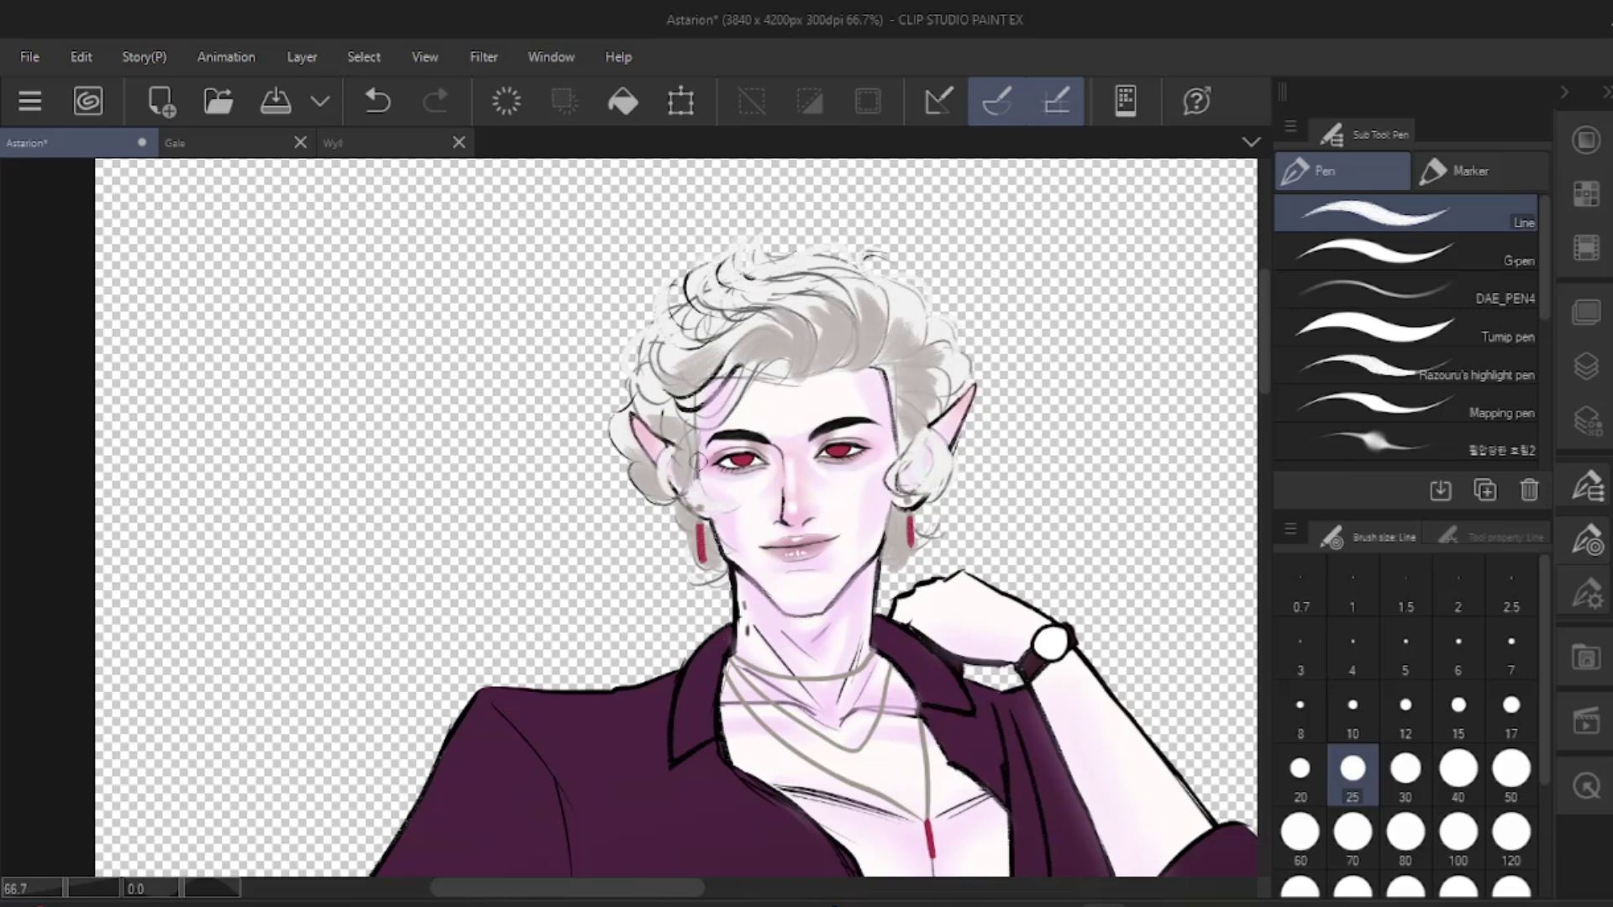
drag(696, 504, 682, 527)
drag(896, 509, 901, 570)
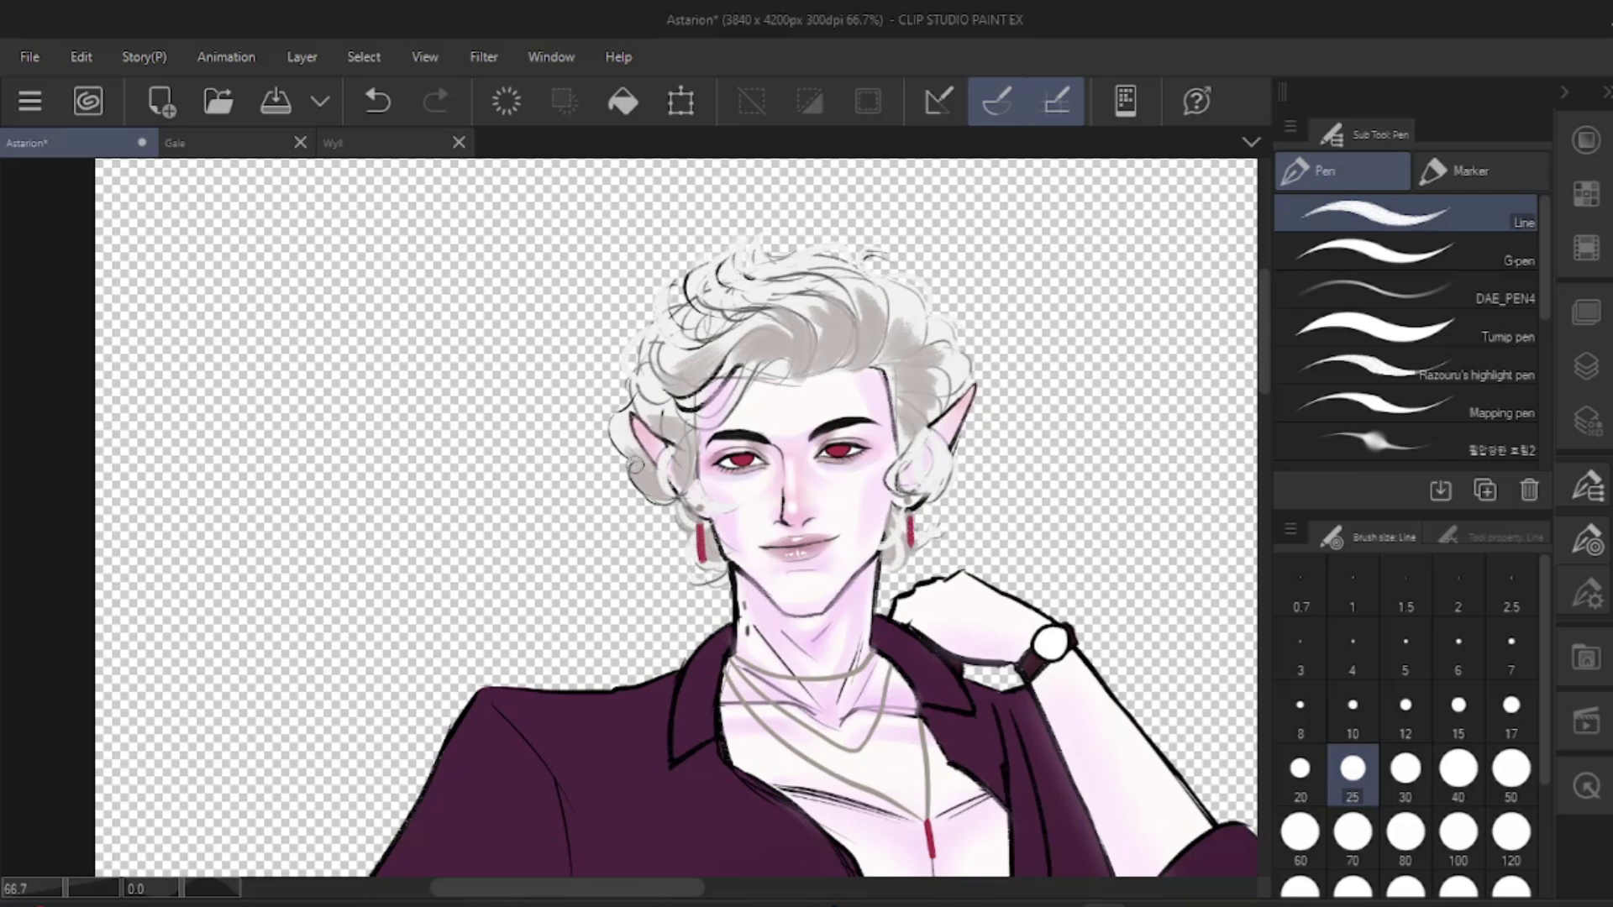
drag(746, 360, 724, 413)
drag(893, 493, 911, 441)
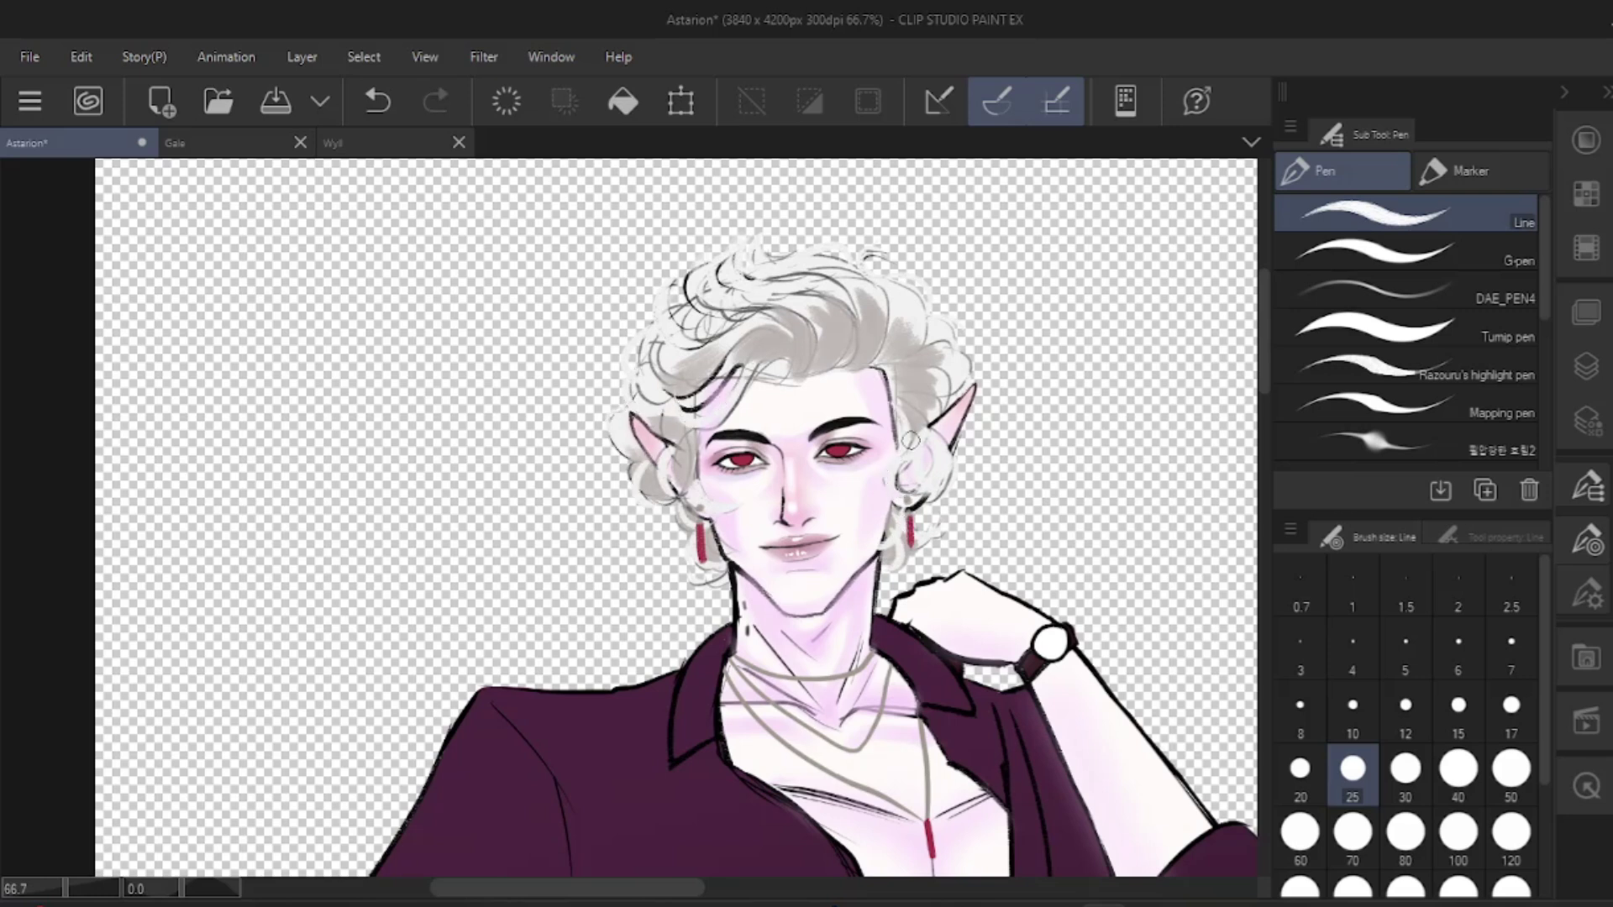
- Paint warm grey (RGB 185, 178, 174) and sampled hair tones along the swept waves at the temple and crown
click(1586, 140)
click(1316, 443)
drag(728, 378, 687, 413)
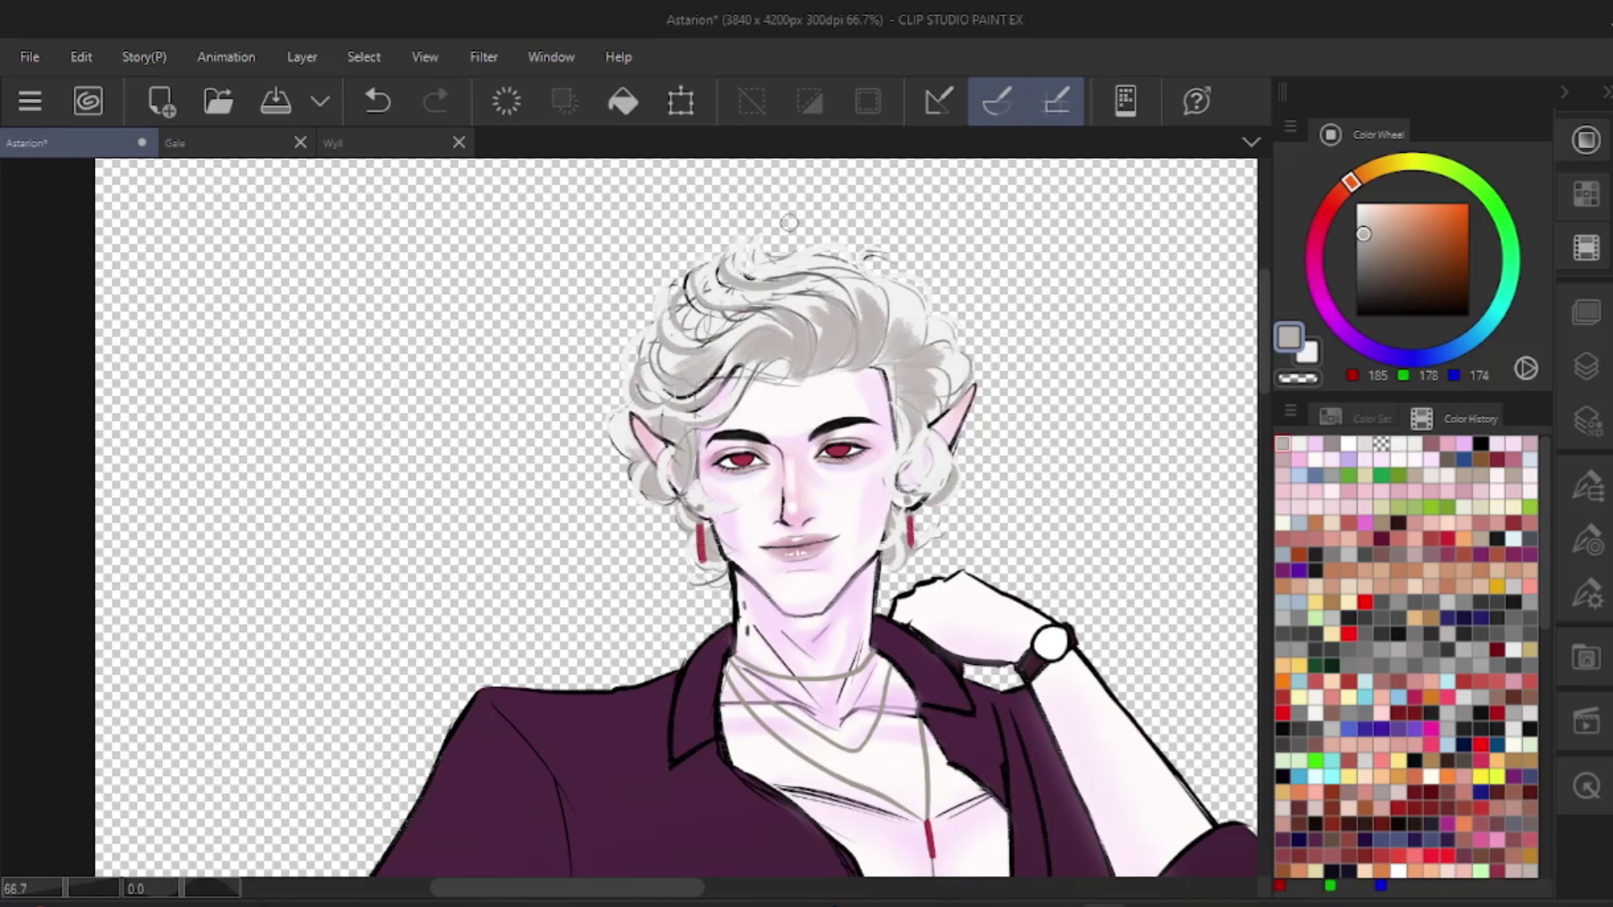
alt+click(852, 284)
drag(855, 284, 847, 287)
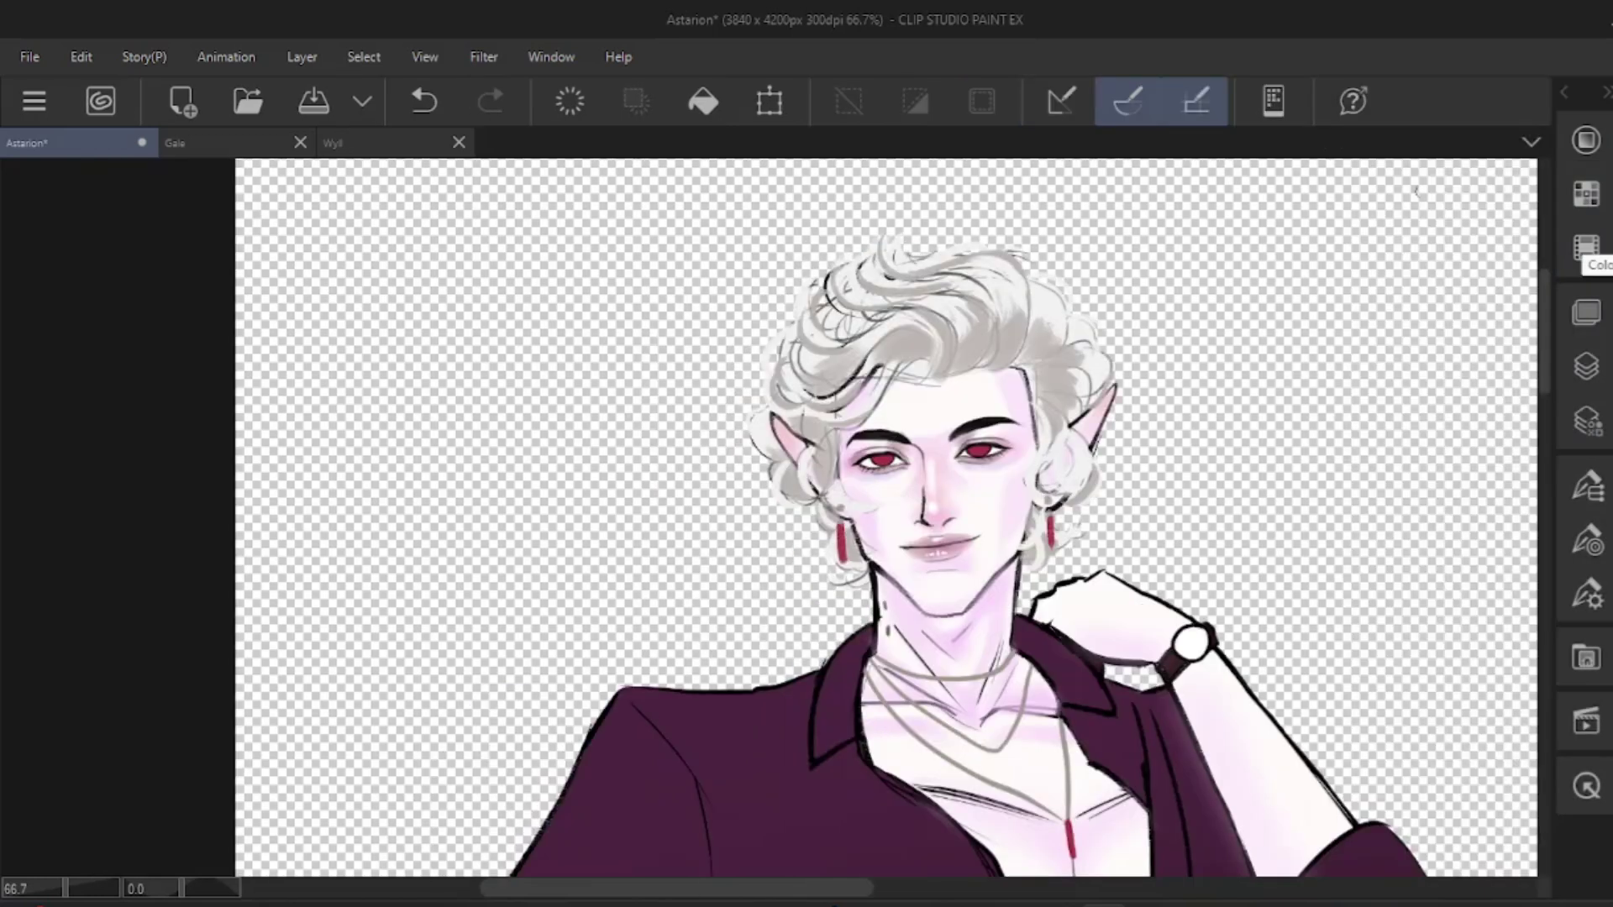
alt+click(854, 259)
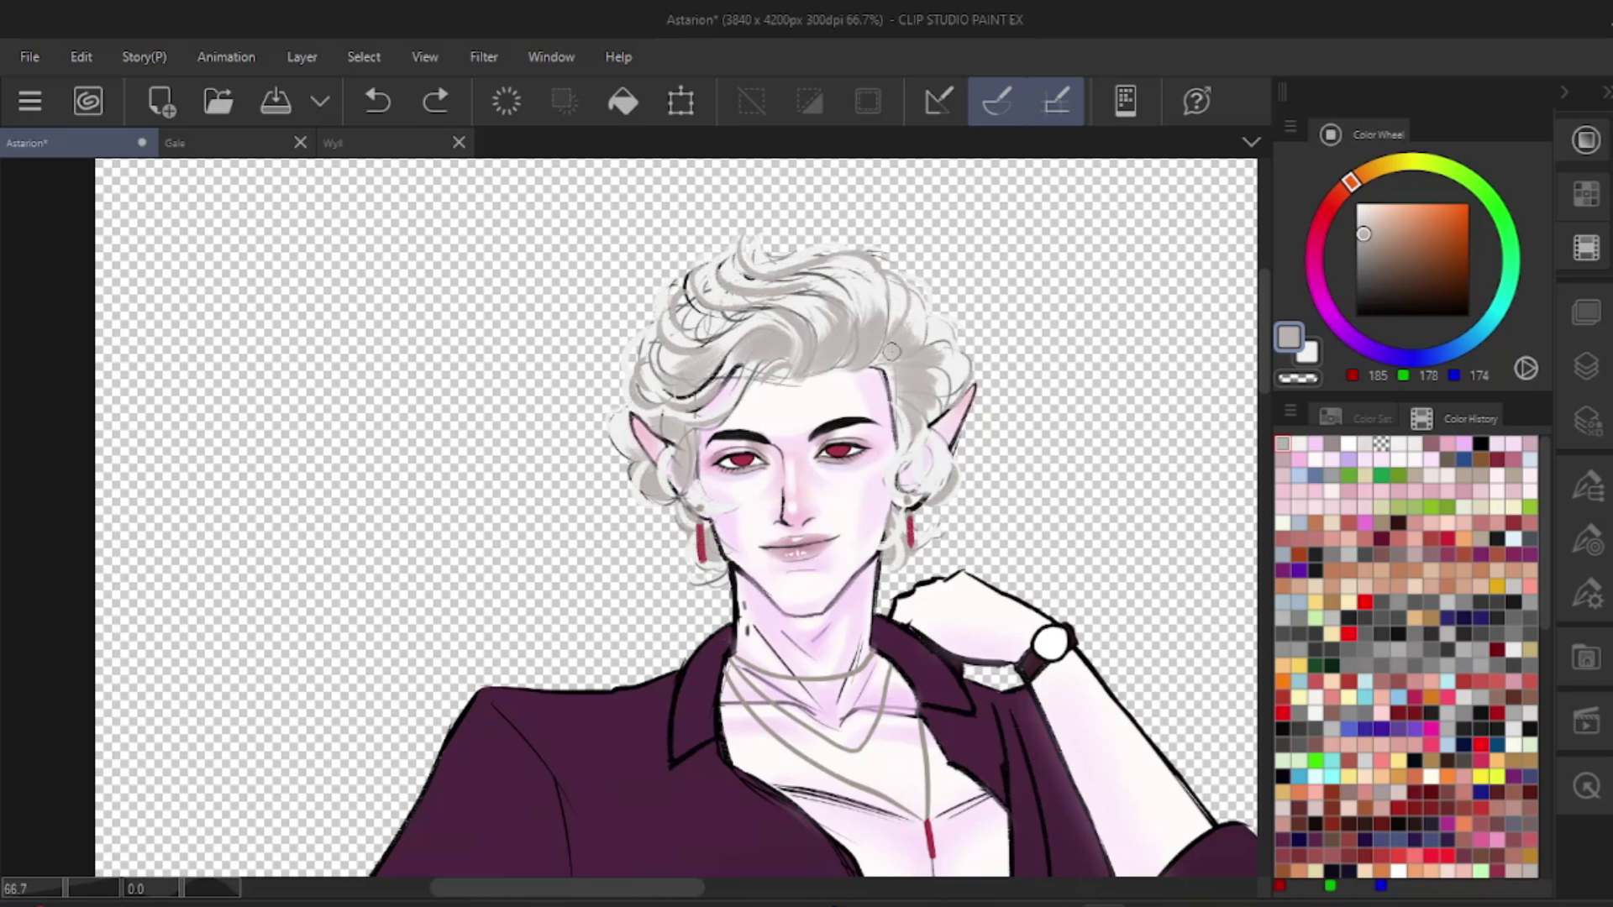
- Define more strands across the crown, temples and ear curls with warm grey (RGB 185, 178, 174), refining them with the eraser
drag(625, 410, 621, 451)
key(e)
drag(810, 286, 861, 272)
drag(708, 300, 691, 262)
drag(641, 338, 638, 399)
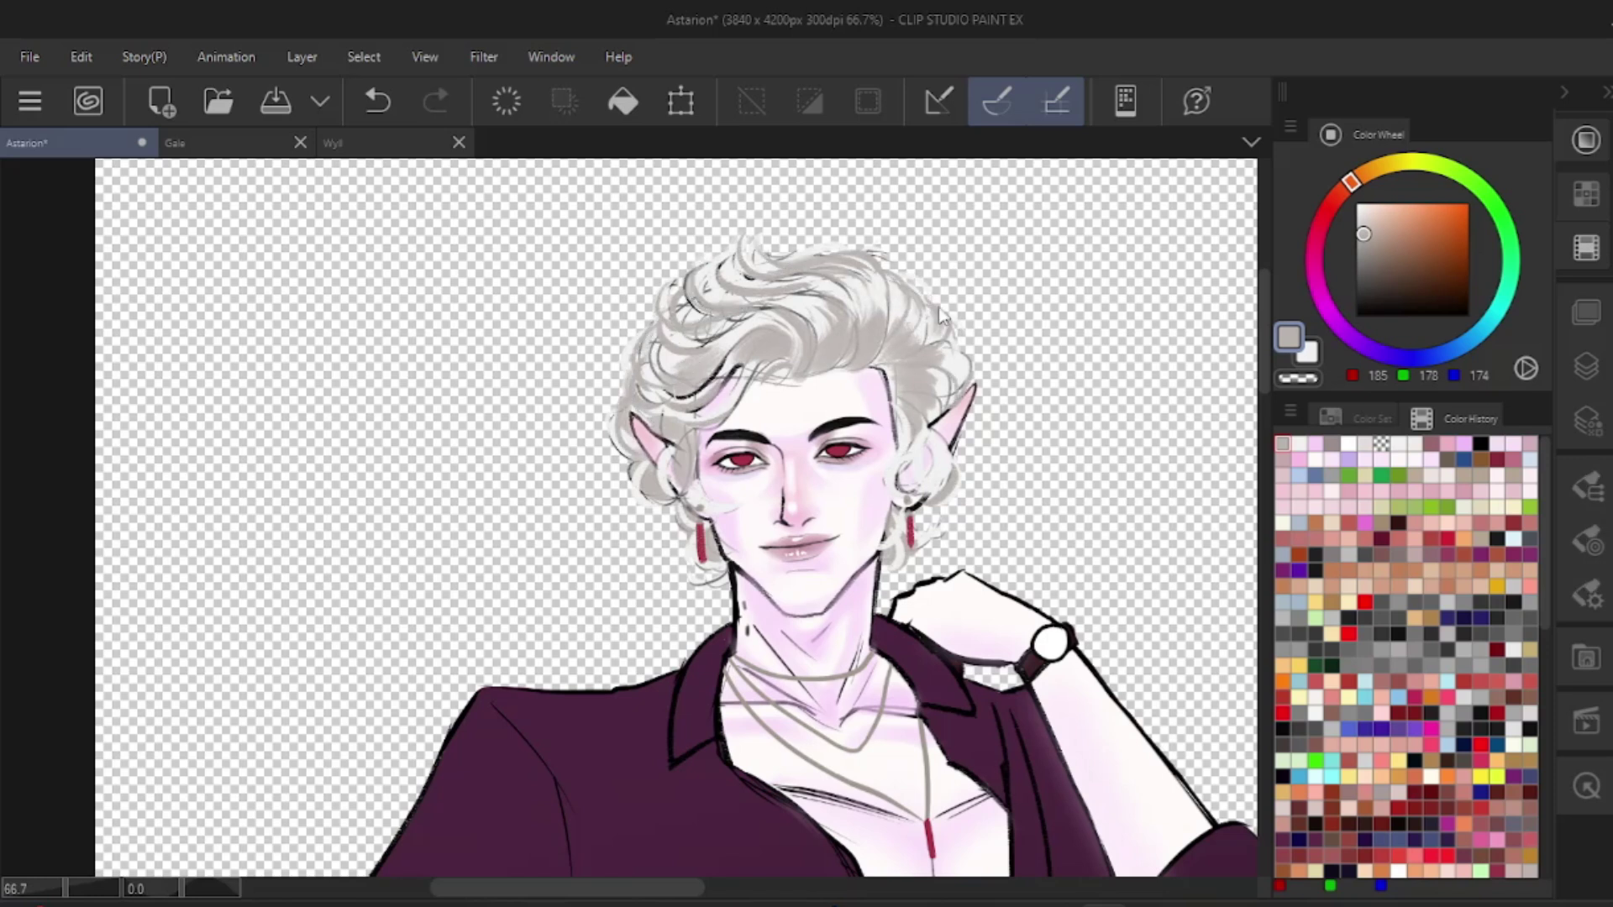
mouse_move(909, 416)
mouse_down()
mouse_move(932, 483)
mouse_move(903, 525)
mouse_up()
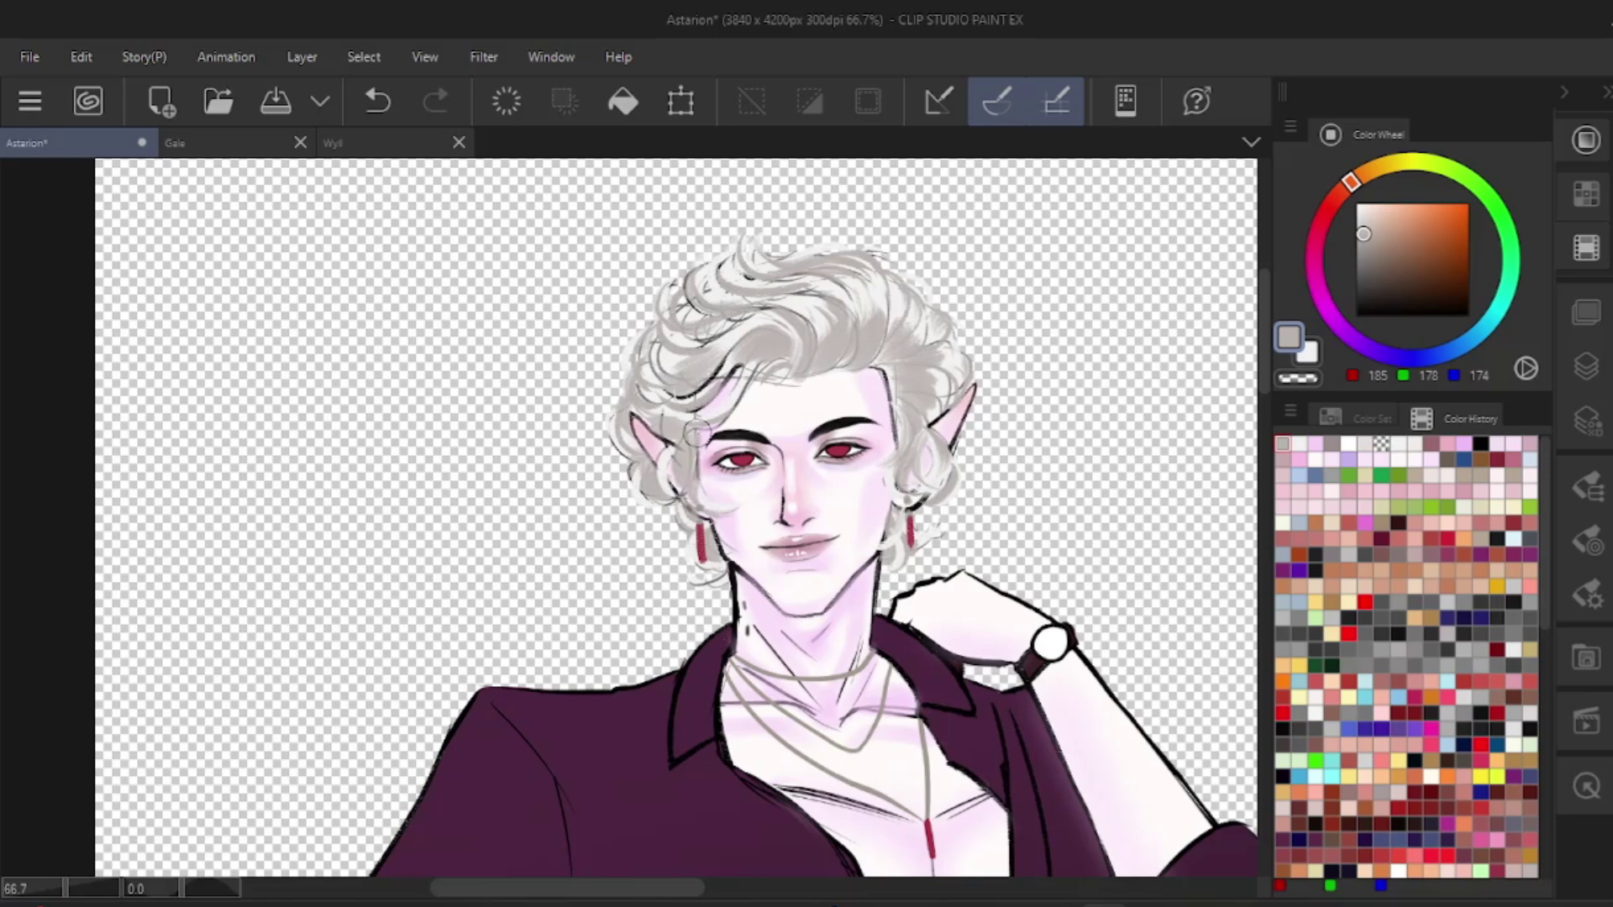
- Sample light grey (RGB 241, 241, 241) and paint strands over the dark lines of the front lock
key(ctrl+z)
alt+click(691, 402)
key(p)
alt+click(781, 300)
key(ctrl+z)
alt+click(743, 357)
drag(771, 333, 736, 385)
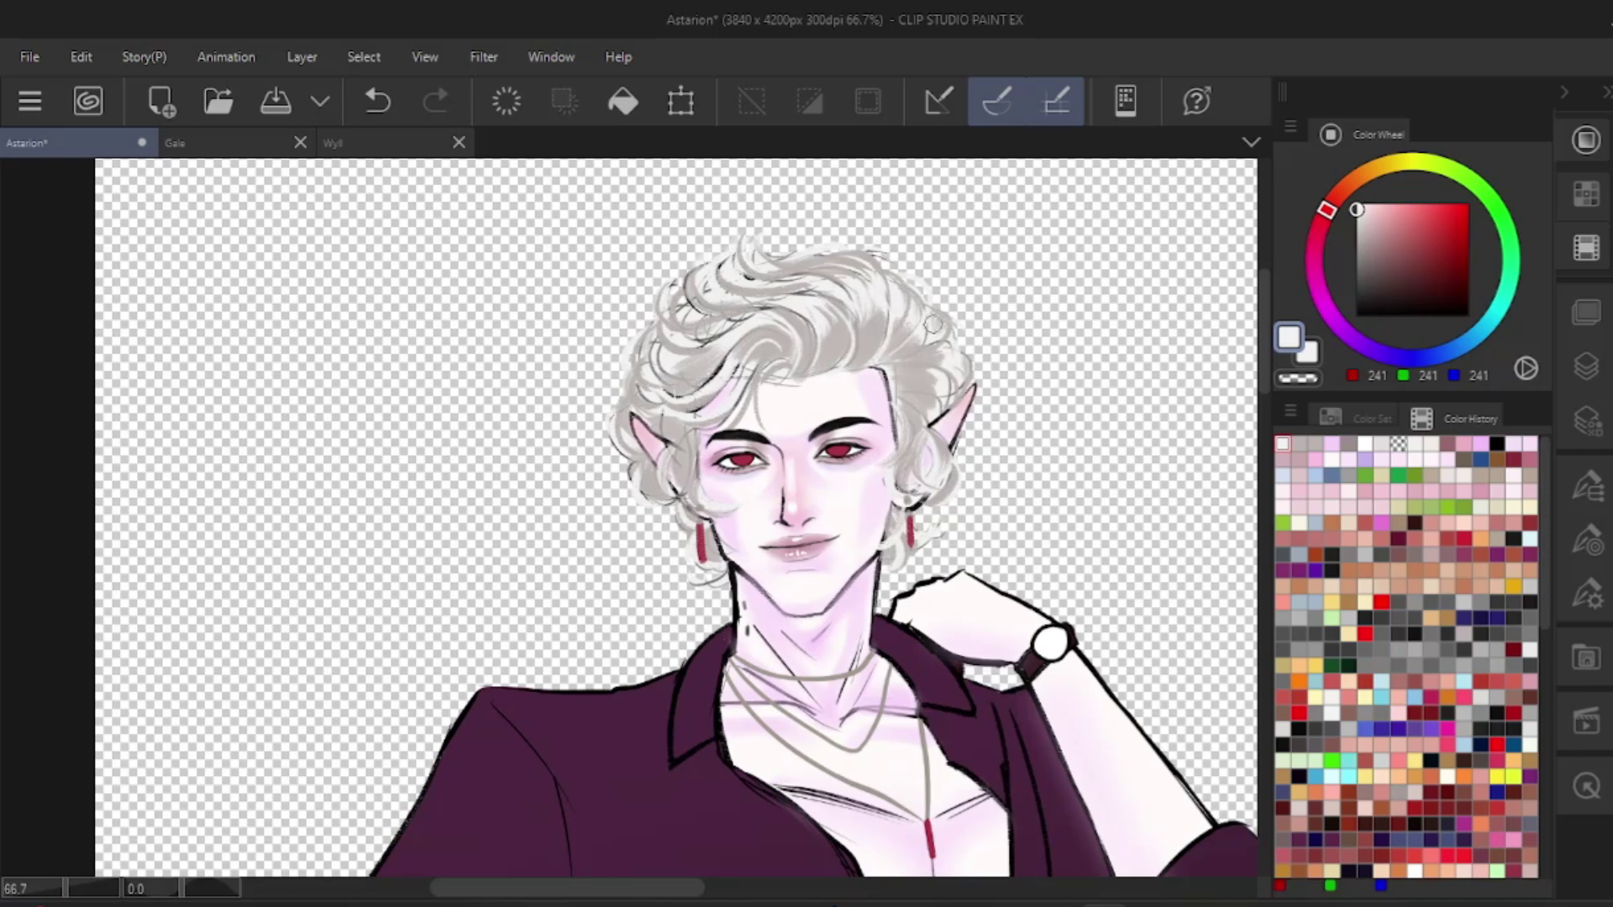
- Refine the crown, side and nape strands by alternating sampled greys (RGB 191, 185, 181) with light grey (RGB 241, 241, 241)
key(ctrl+z)
alt+click(895, 457)
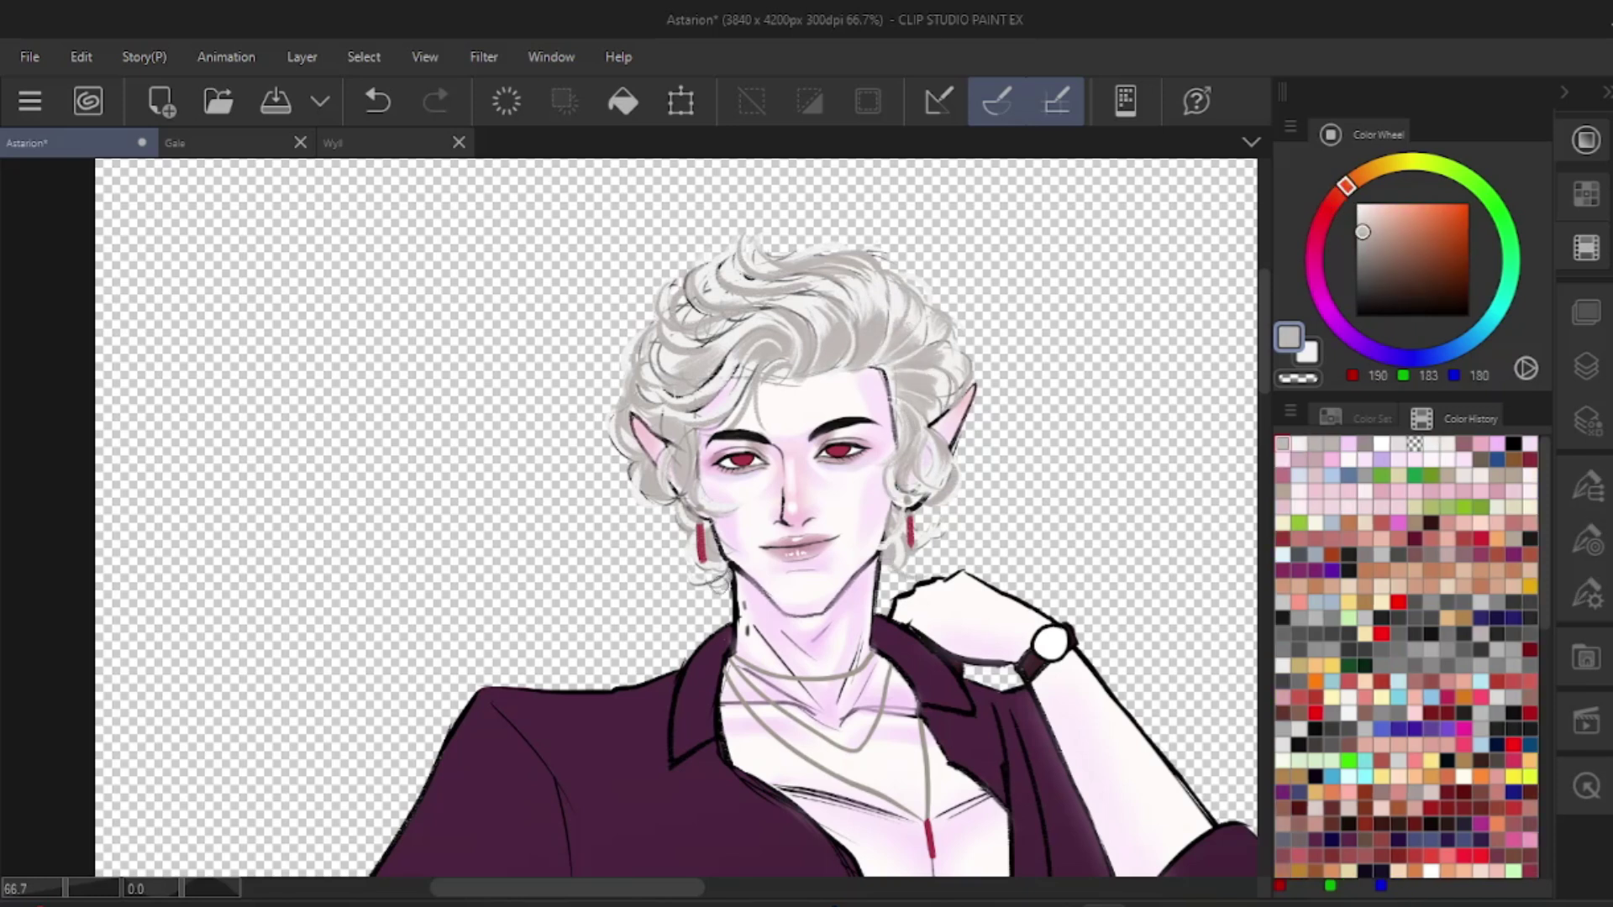
alt+click(702, 283)
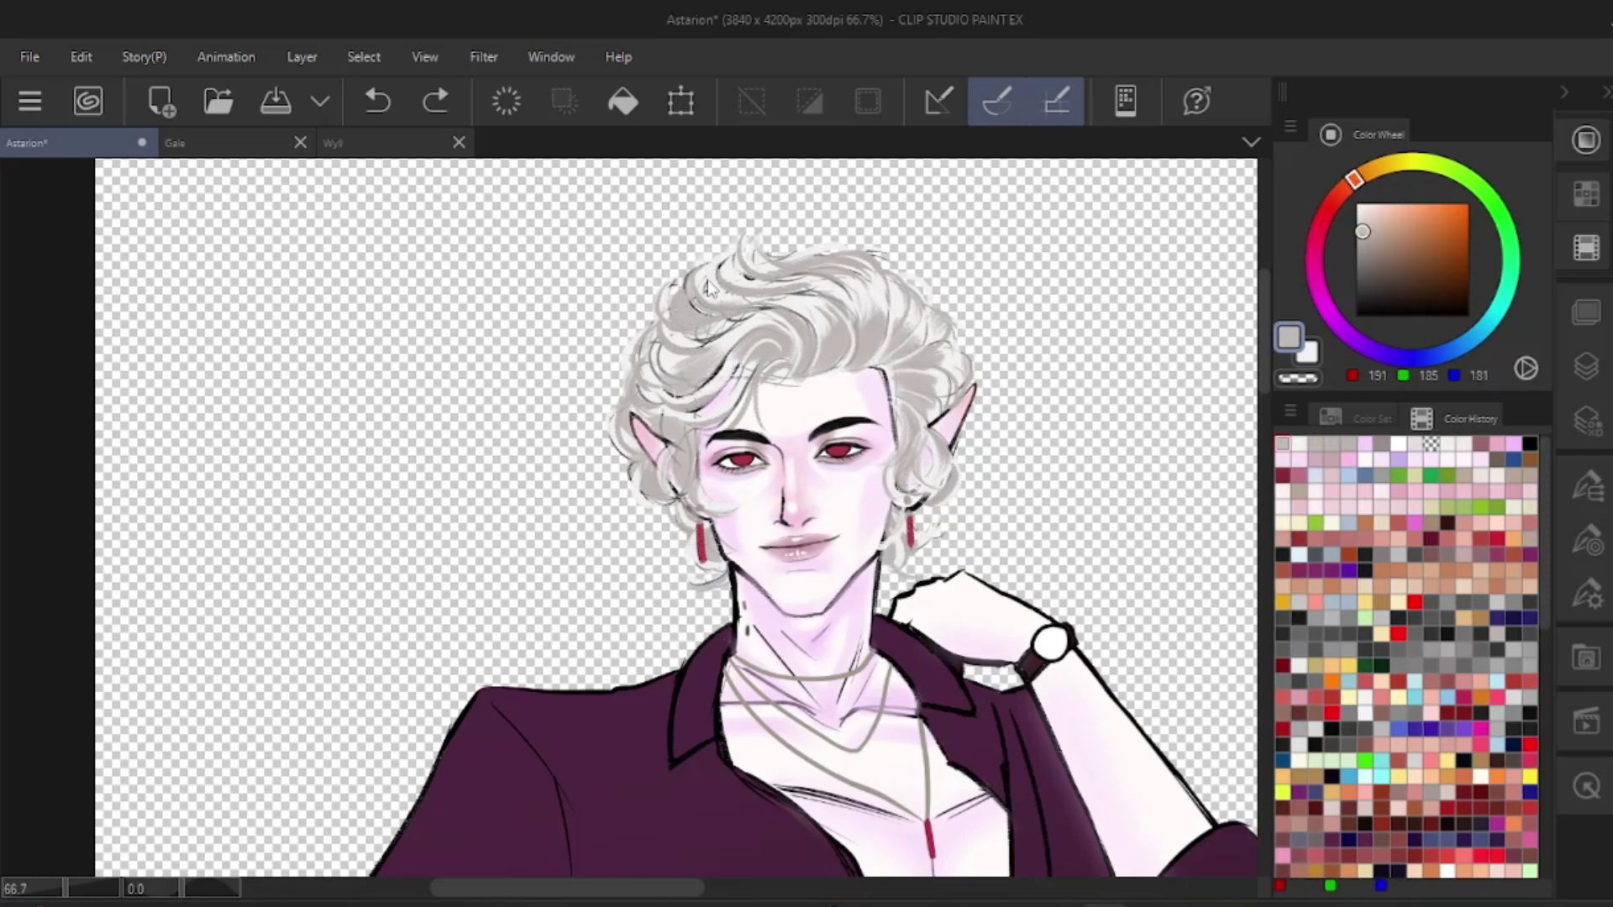
alt+click(670, 341)
drag(665, 341, 661, 358)
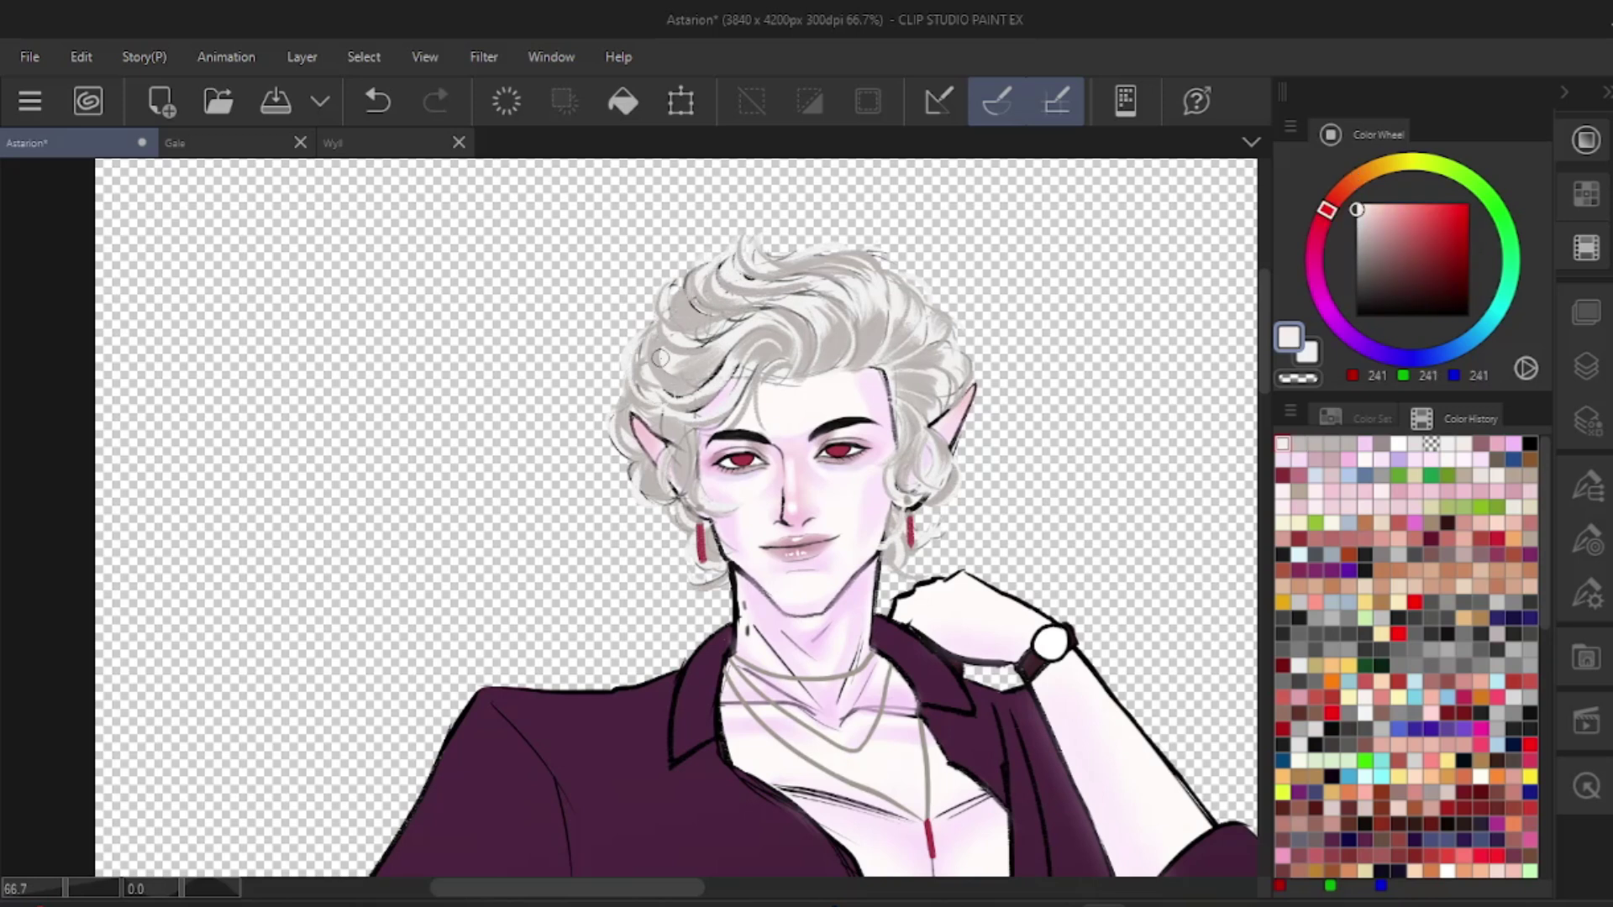
alt+click(739, 391)
alt+click(819, 298)
- Fill out the hair's outer edge with grey (RGB 189, 182, 178), trim stray paint, and add light grey strands to the ear curl
scroll(857, 216, up, 2)
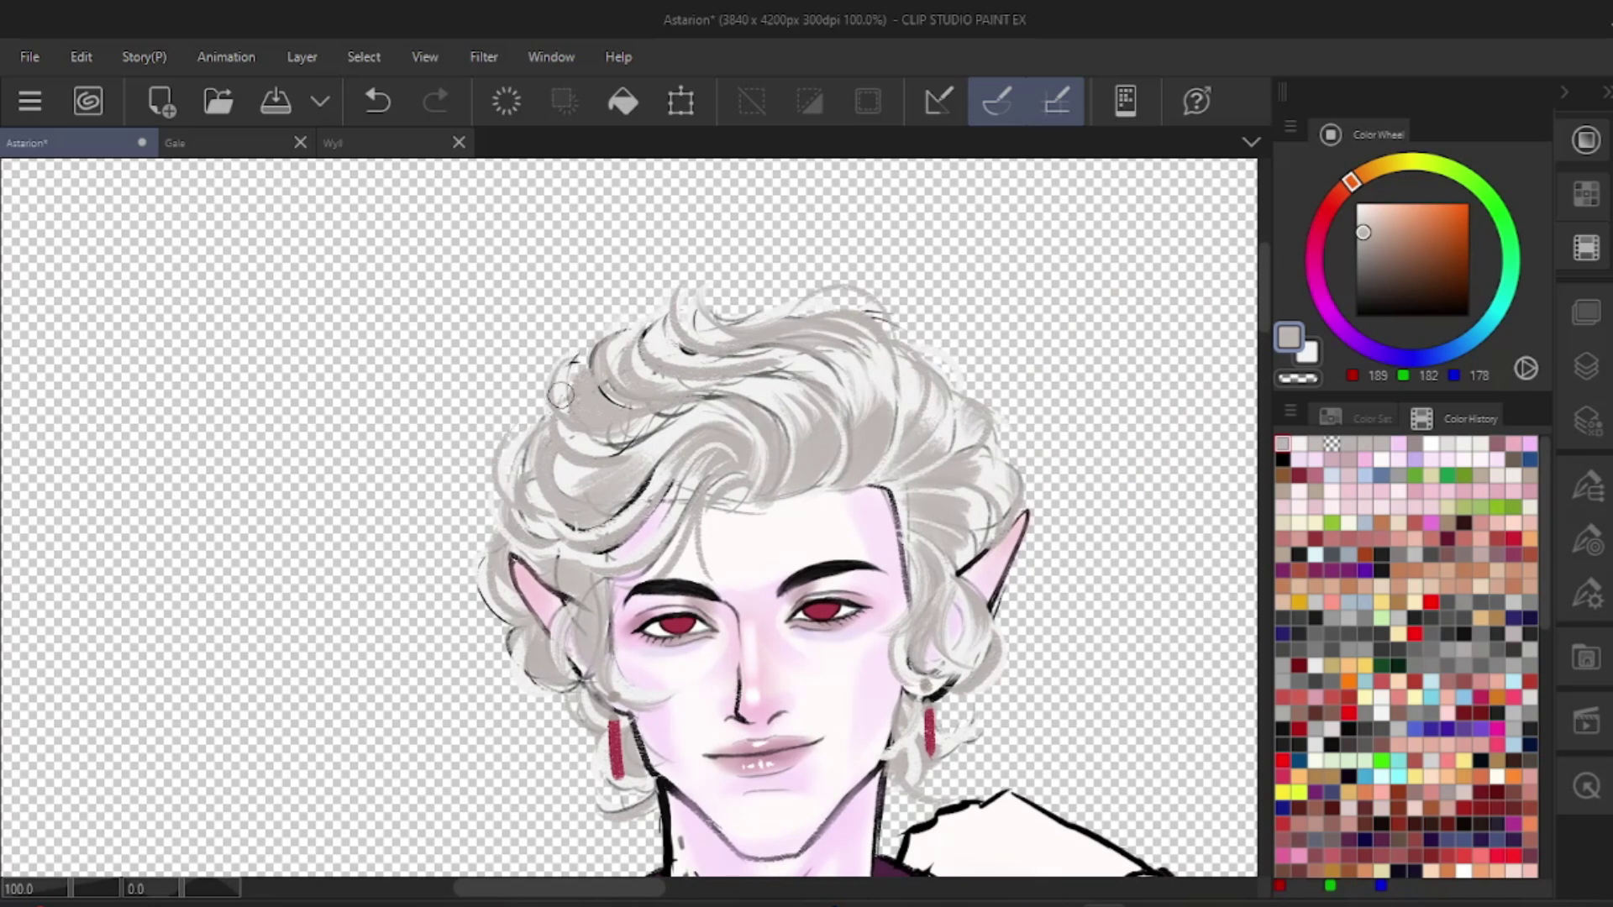
key(ctrl+z)
drag(560, 395, 593, 326)
drag(514, 474, 510, 529)
key(e)
drag(556, 366, 547, 402)
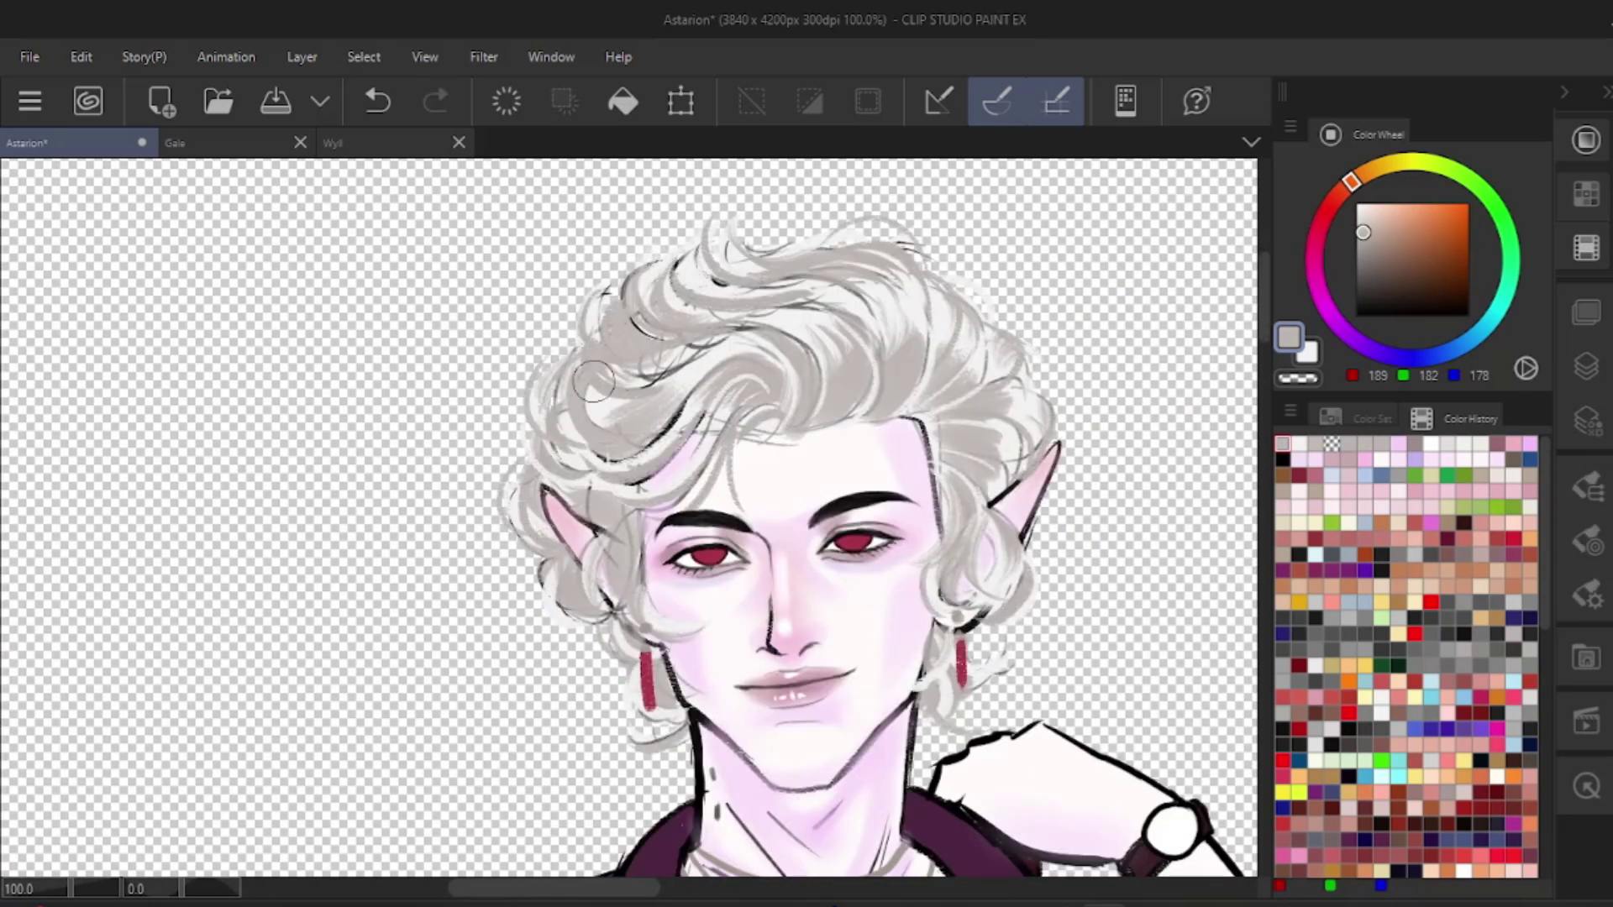
key(p)
mouse_move(643, 393)
mouse_down()
mouse_move(727, 339)
mouse_move(874, 307)
mouse_move(935, 312)
mouse_up()
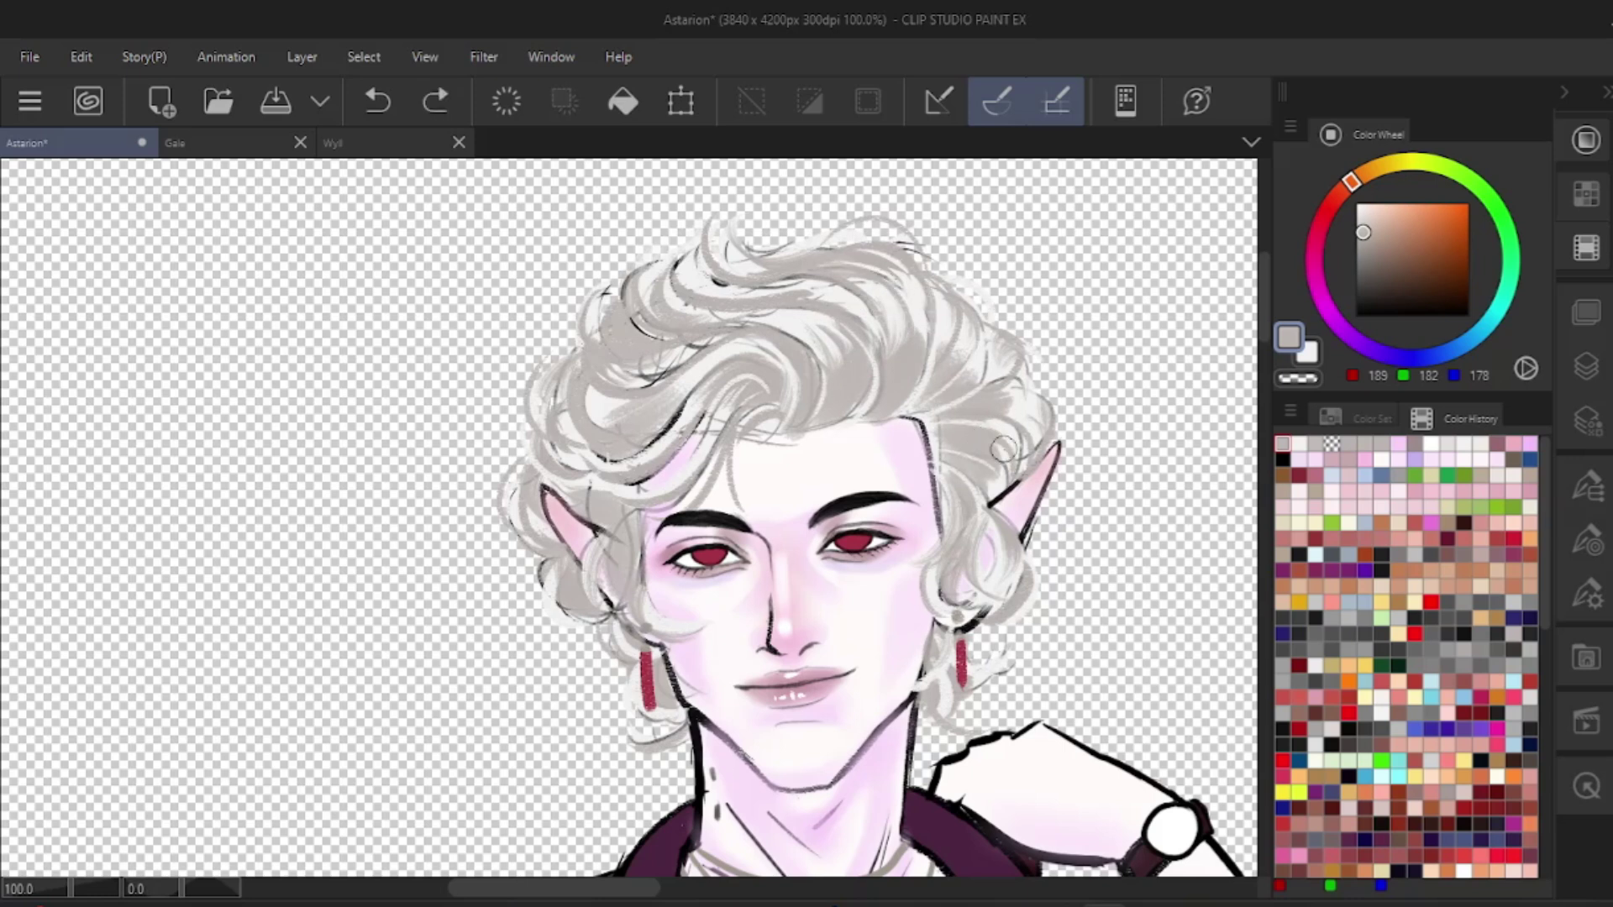
alt+click(630, 514)
mouse_move(631, 531)
mouse_down()
mouse_move(620, 588)
mouse_move(593, 586)
mouse_up()
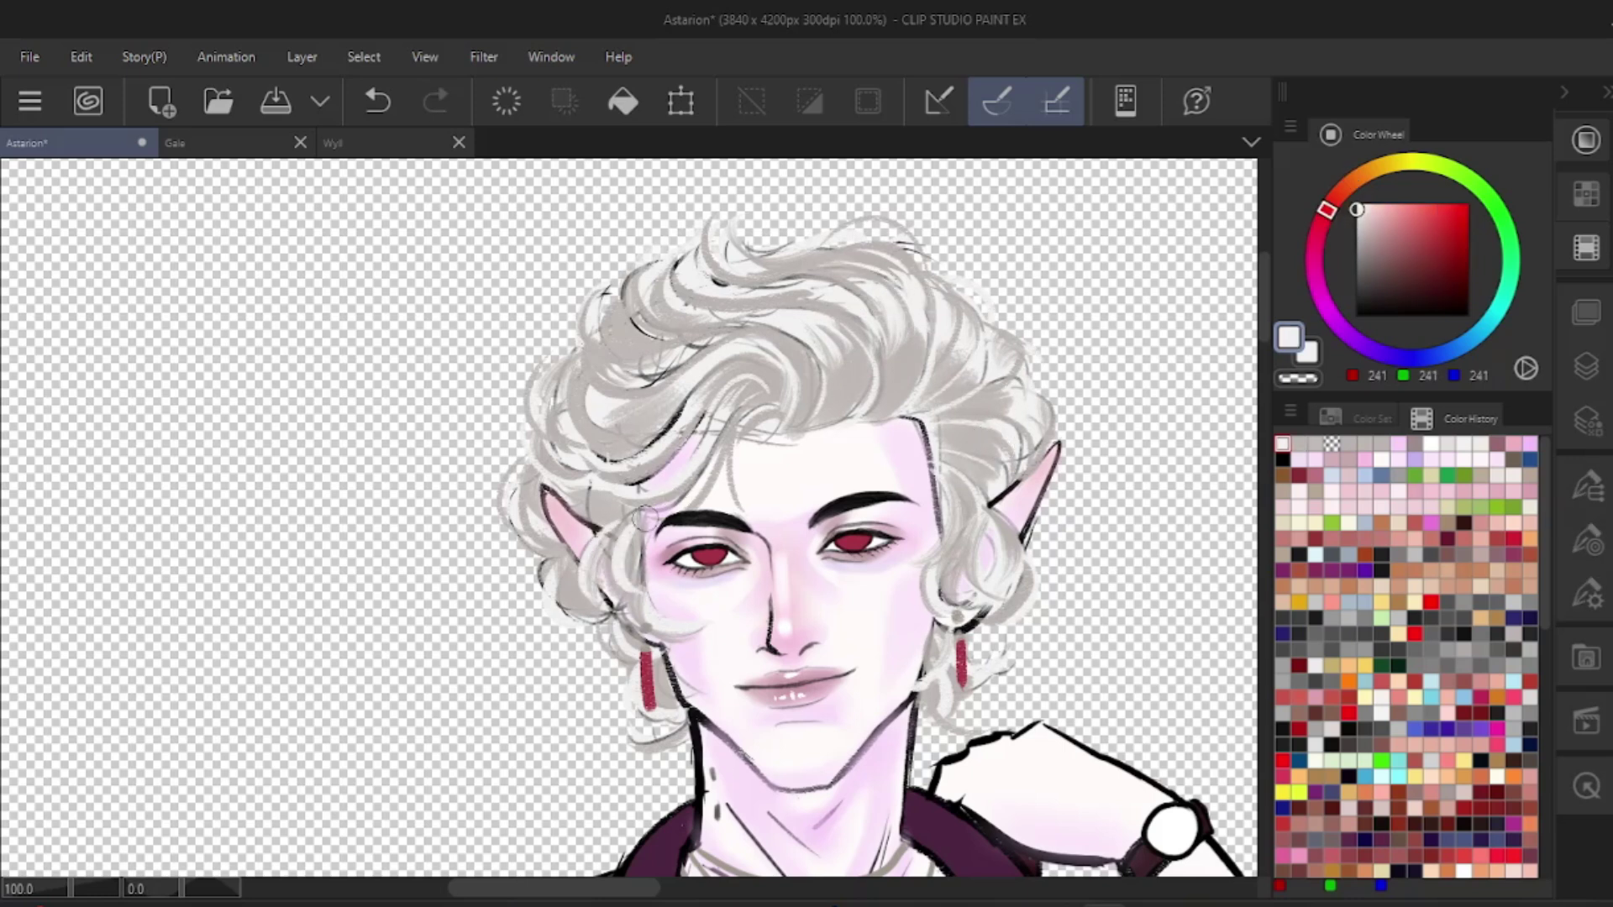
- Add a clipped Multiply layer below Layer 2 in the Astarion folder and darken the full-body figure's red irises
scroll(996, 670, down, 3)
scroll(1092, 684, up, 1)
drag(1093, 684, 720, 468)
click(1586, 366)
scroll(1519, 569, up, 3)
click(1466, 653)
click(1308, 515)
click(1340, 476)
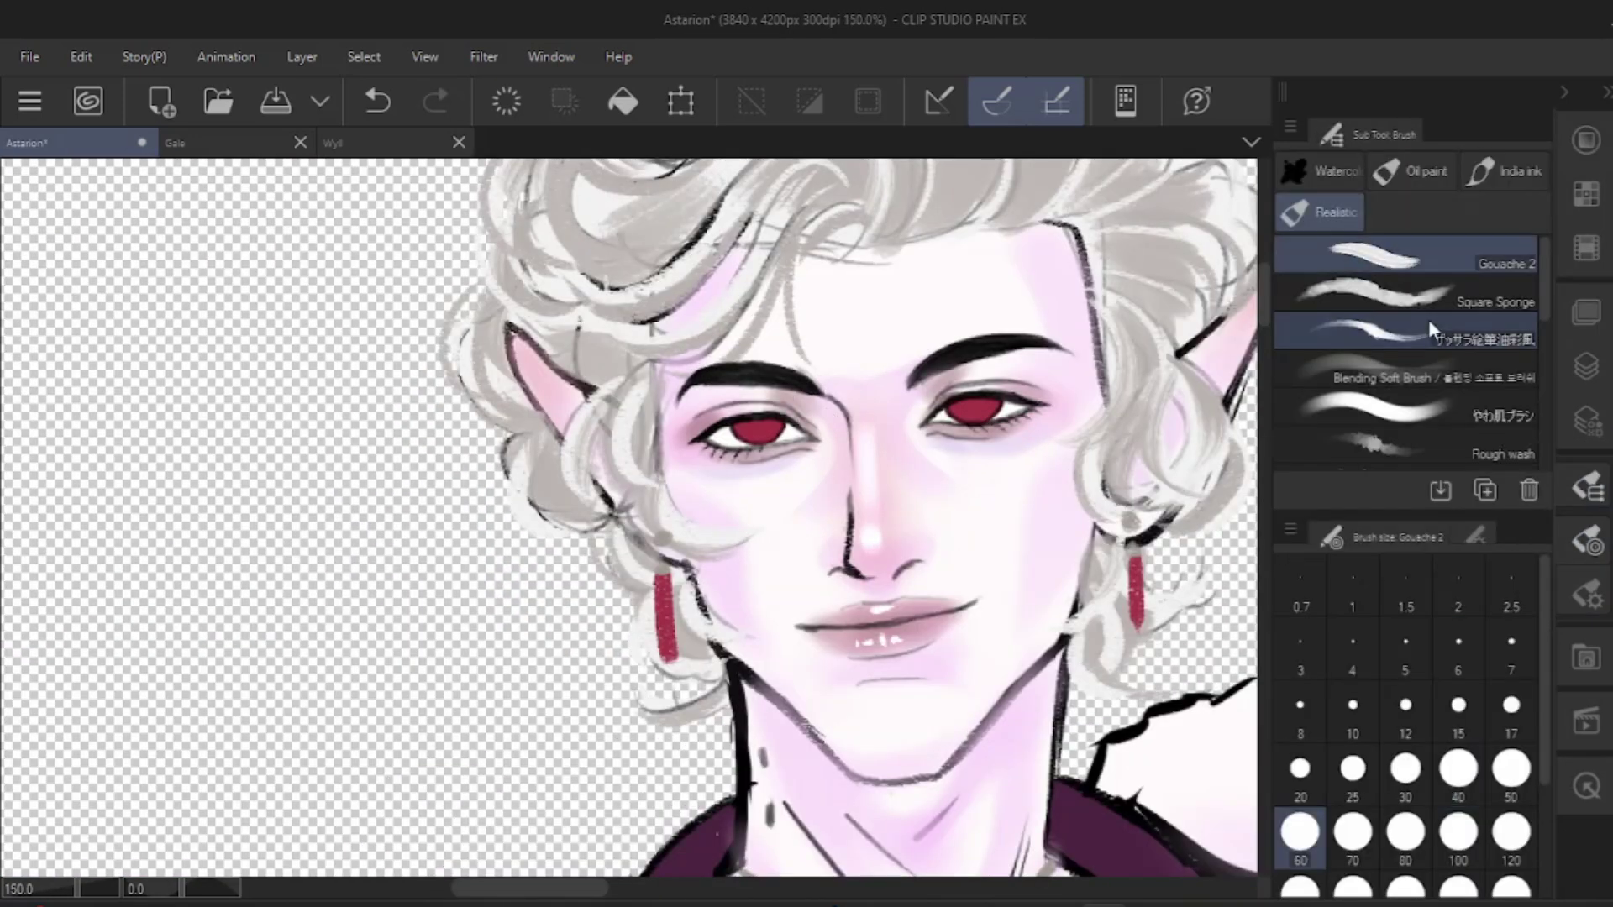
click(1419, 298)
drag(721, 431, 704, 446)
click(1586, 139)
click(1369, 224)
key(ctrl+z)
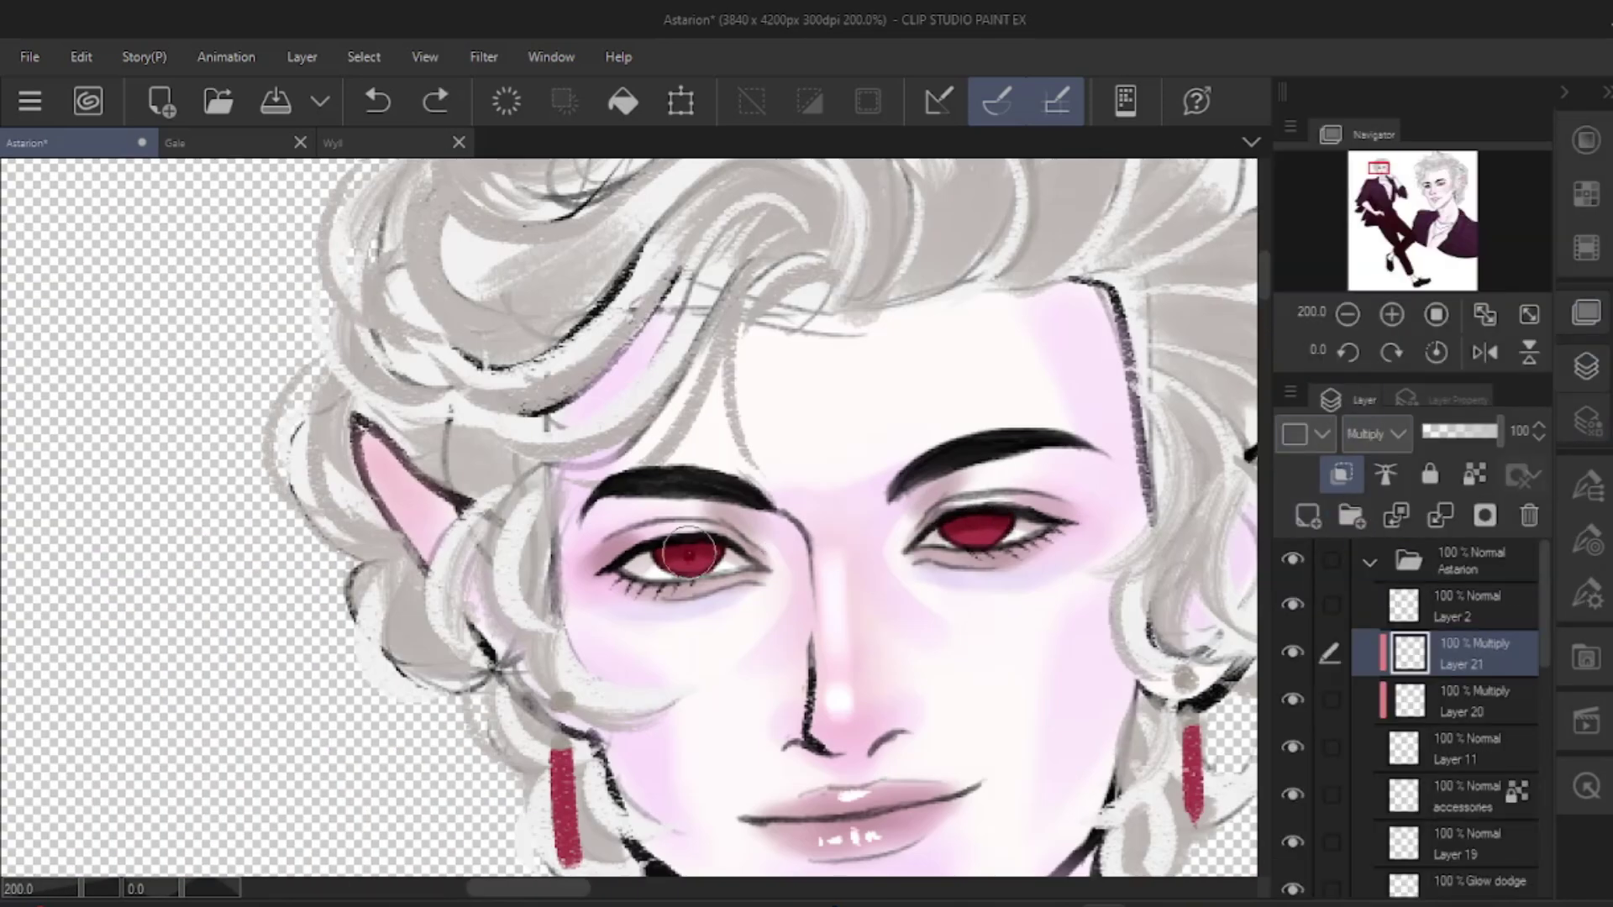
scroll(761, 403, down, 1)
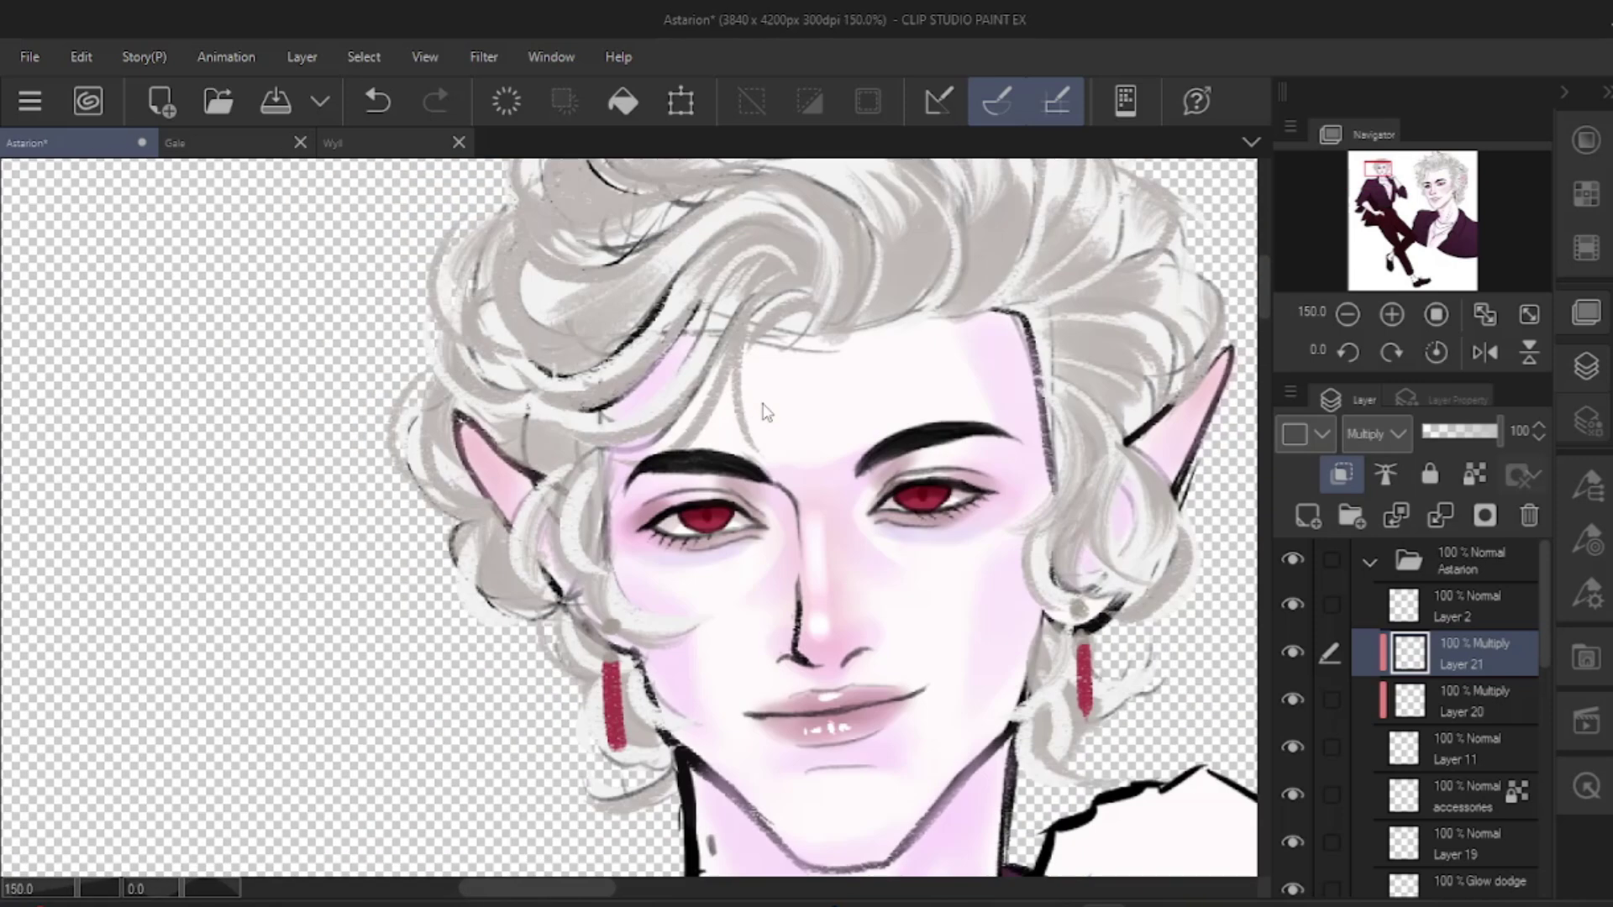
scroll(952, 437, up, 1)
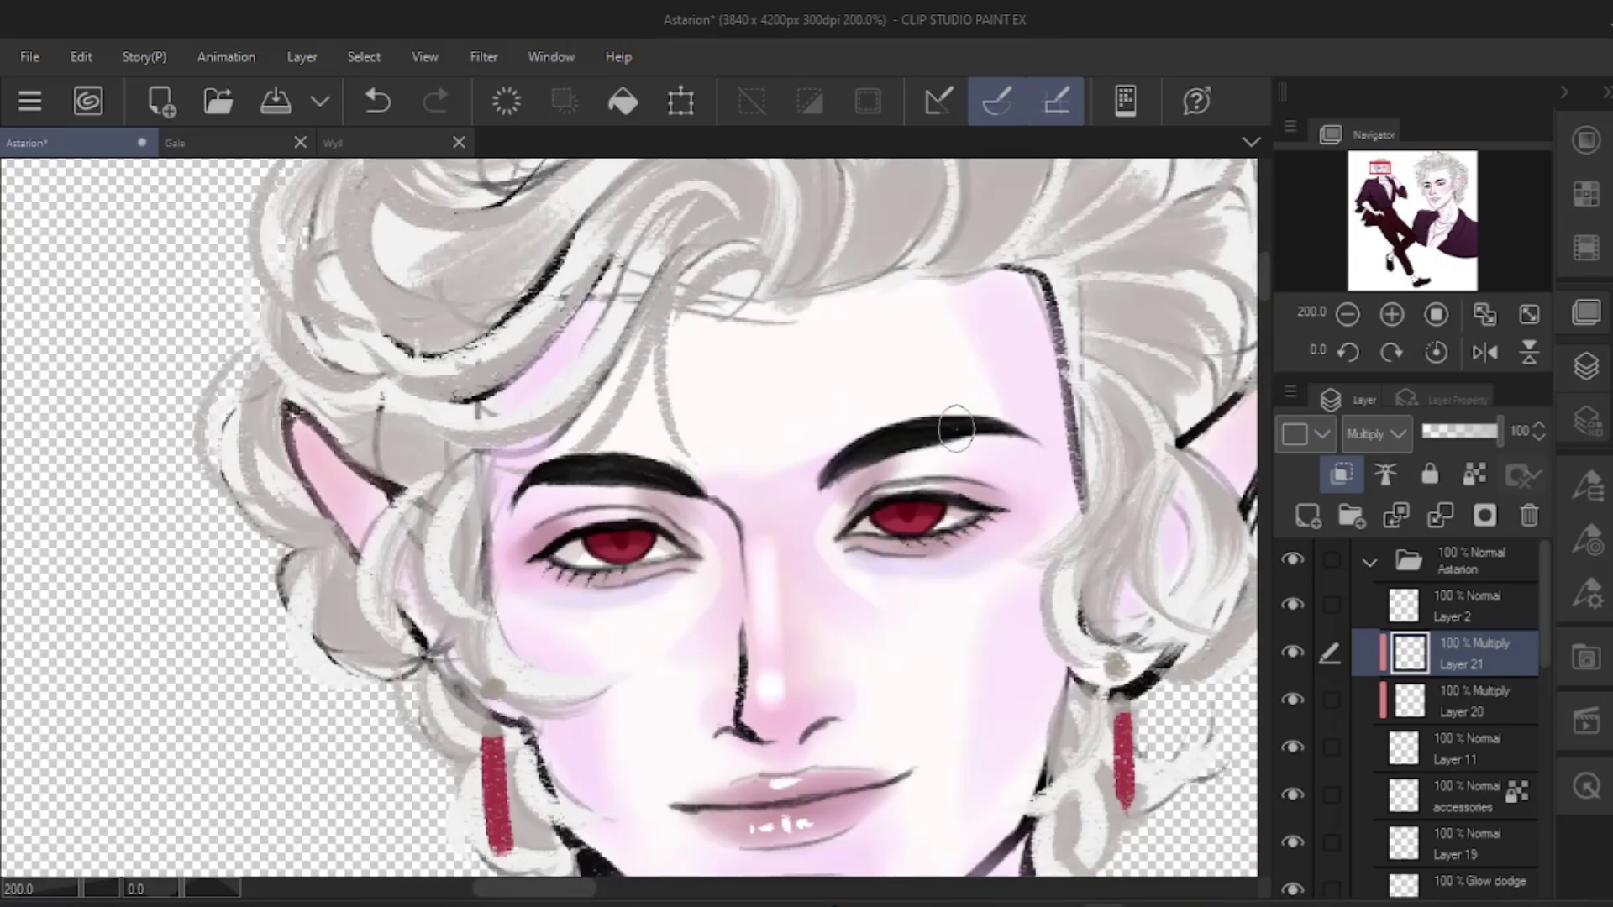
- Add a clipped Glow dodge layer above the eye shading and pick dusty pink (RGB 195, 137, 146) for the iris glow
click(1308, 516)
click(1341, 475)
click(1377, 435)
click(1586, 141)
click(1399, 221)
drag(632, 530, 613, 555)
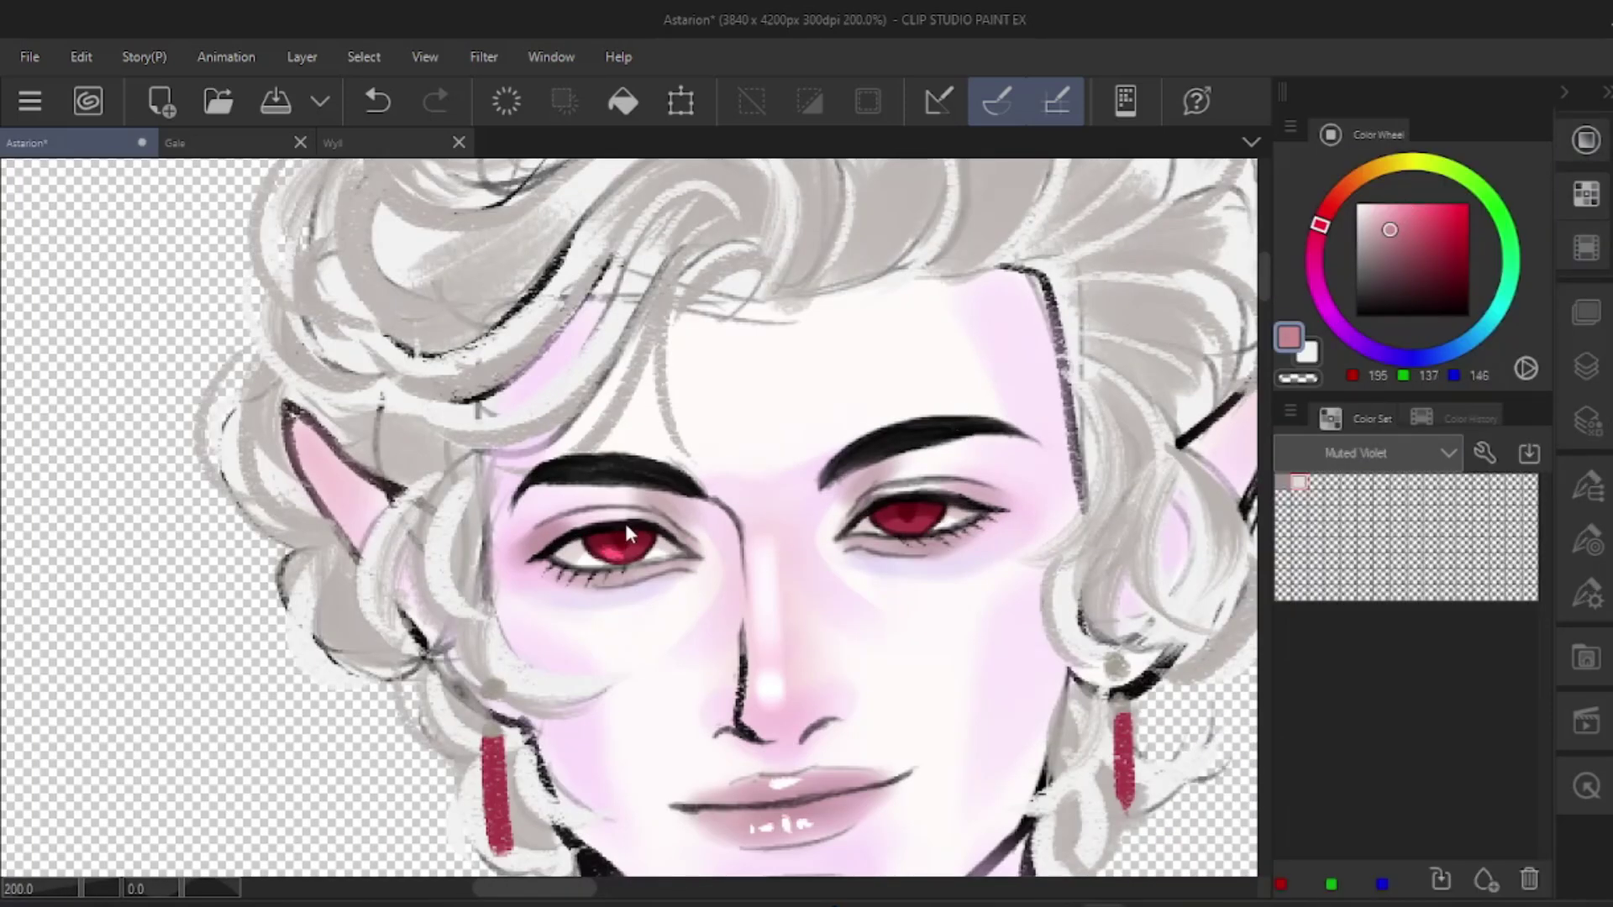
- Paint bright reflections in both irises using the G-pen at size 15
click(1587, 486)
click(1407, 252)
drag(893, 525, 917, 523)
scroll(917, 506, down, 3)
scroll(924, 471, up, 3)
key(ctrl+z)
scroll(924, 442, down, 4)
scroll(924, 451, up, 5)
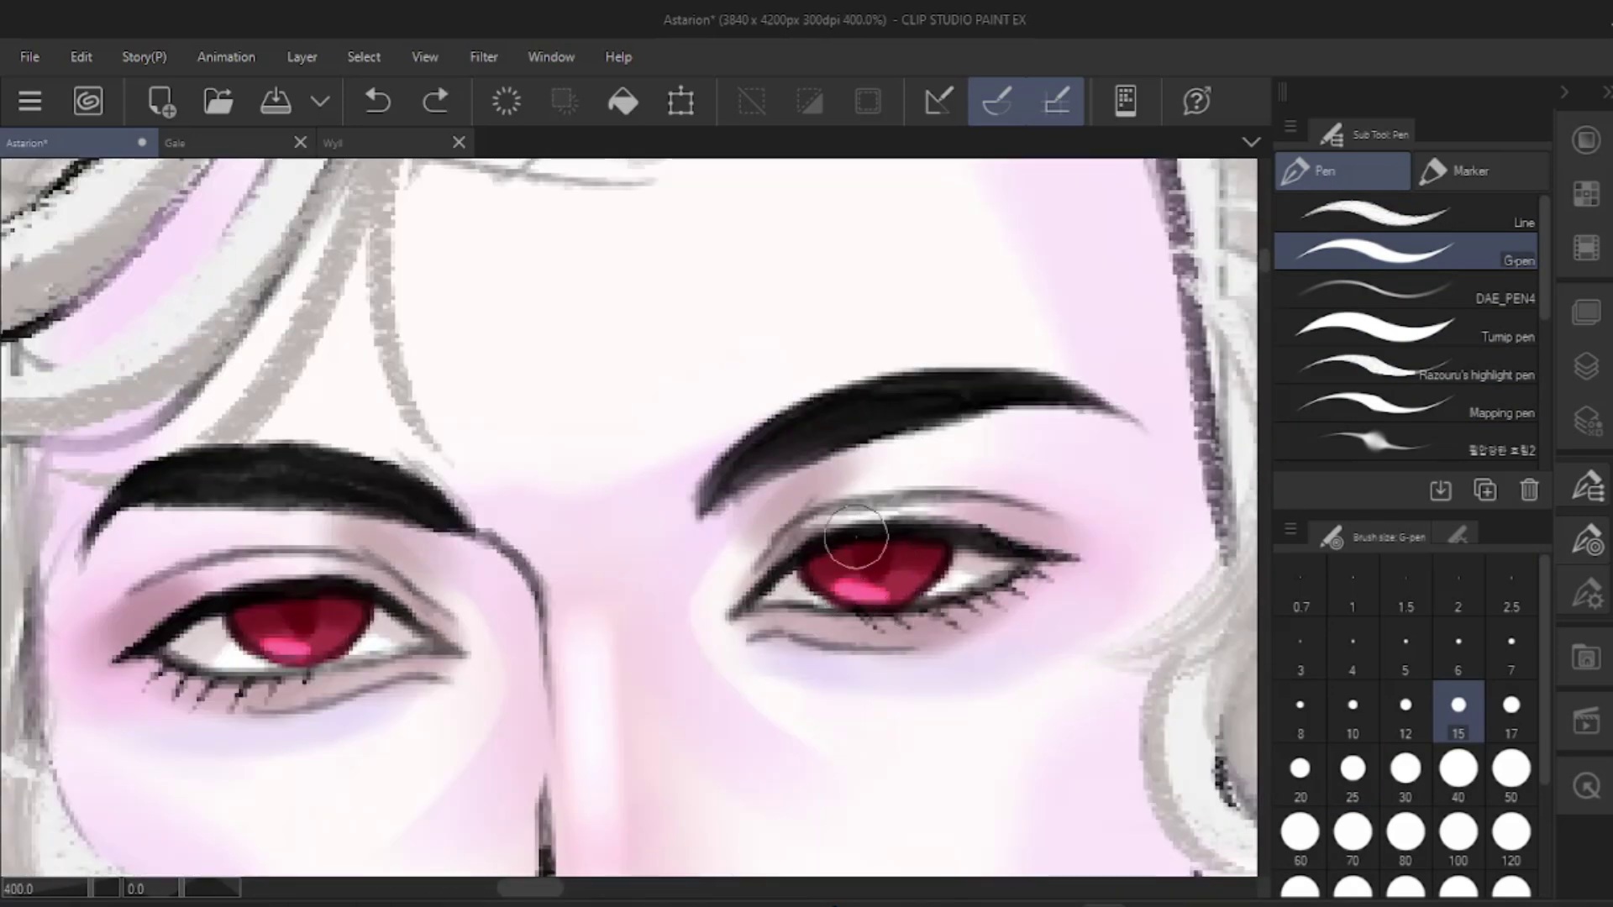
scroll(866, 548, up, 1)
mouse_move(313, 569)
mouse_down()
mouse_move(785, 511)
mouse_move(825, 552)
mouse_up()
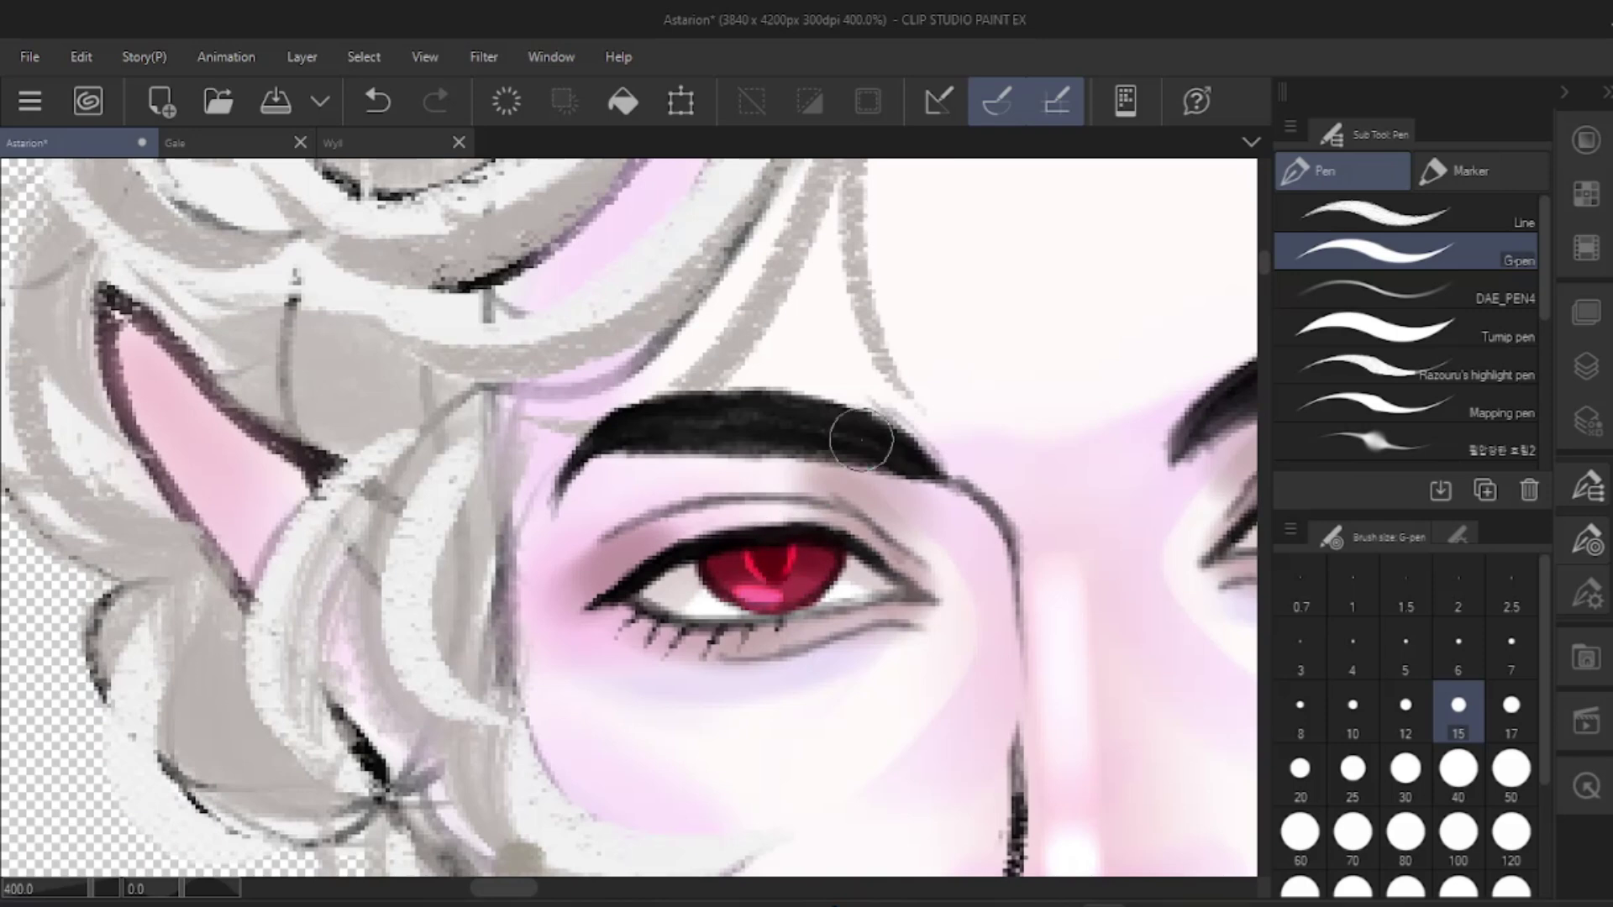
scroll(804, 500, down, 6)
scroll(804, 500, up, 6)
scroll(855, 499, down, 5)
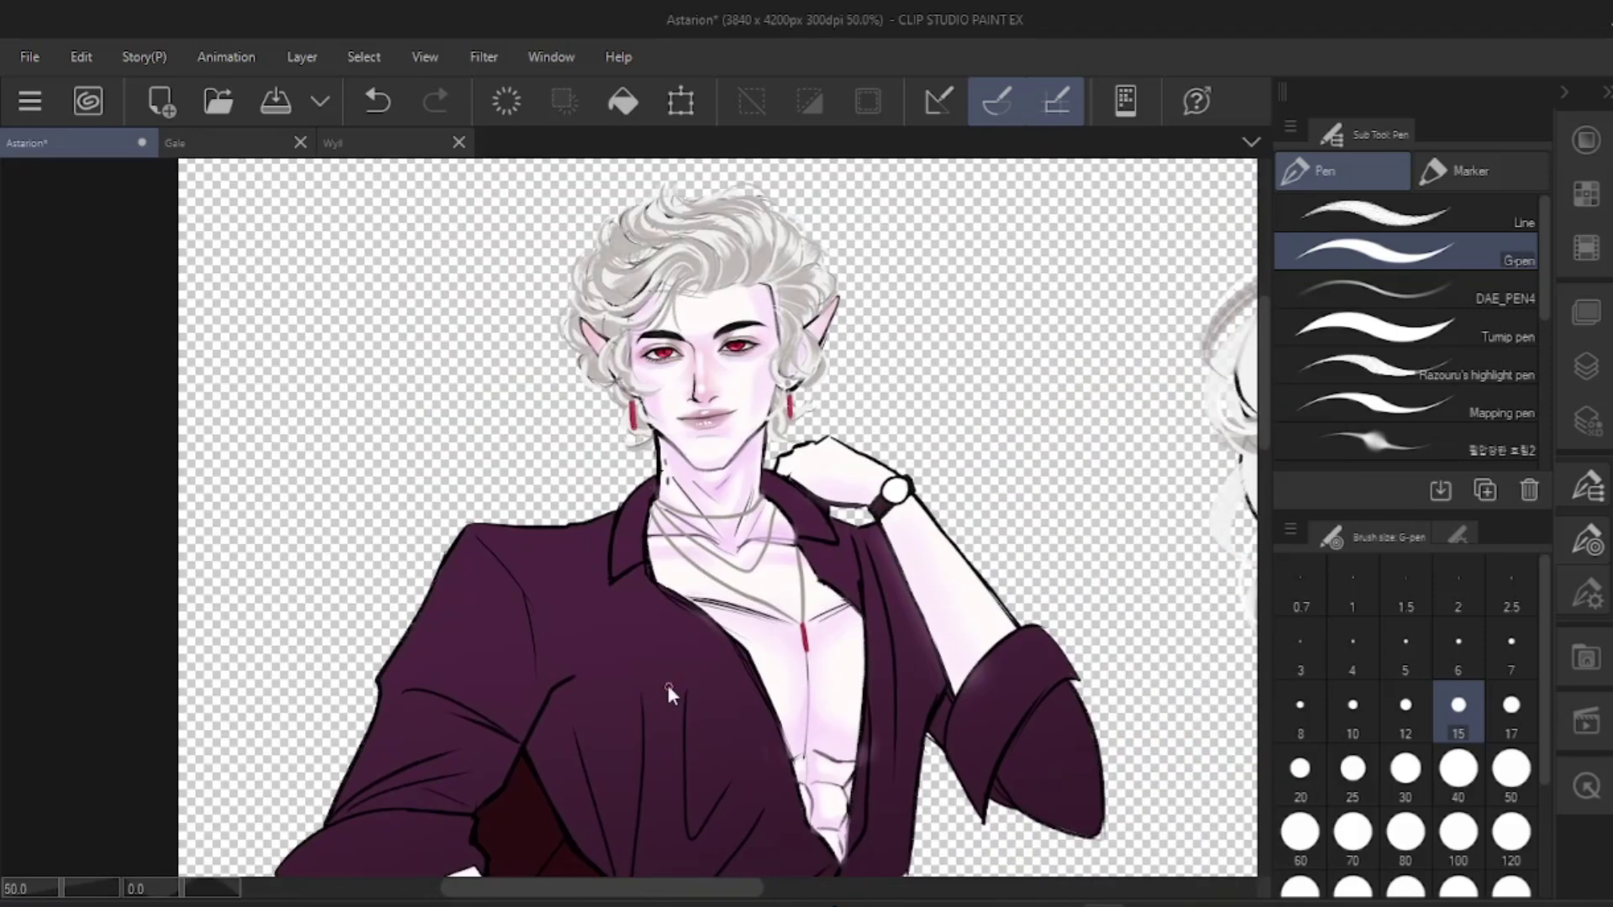
scroll(866, 496, up, 2)
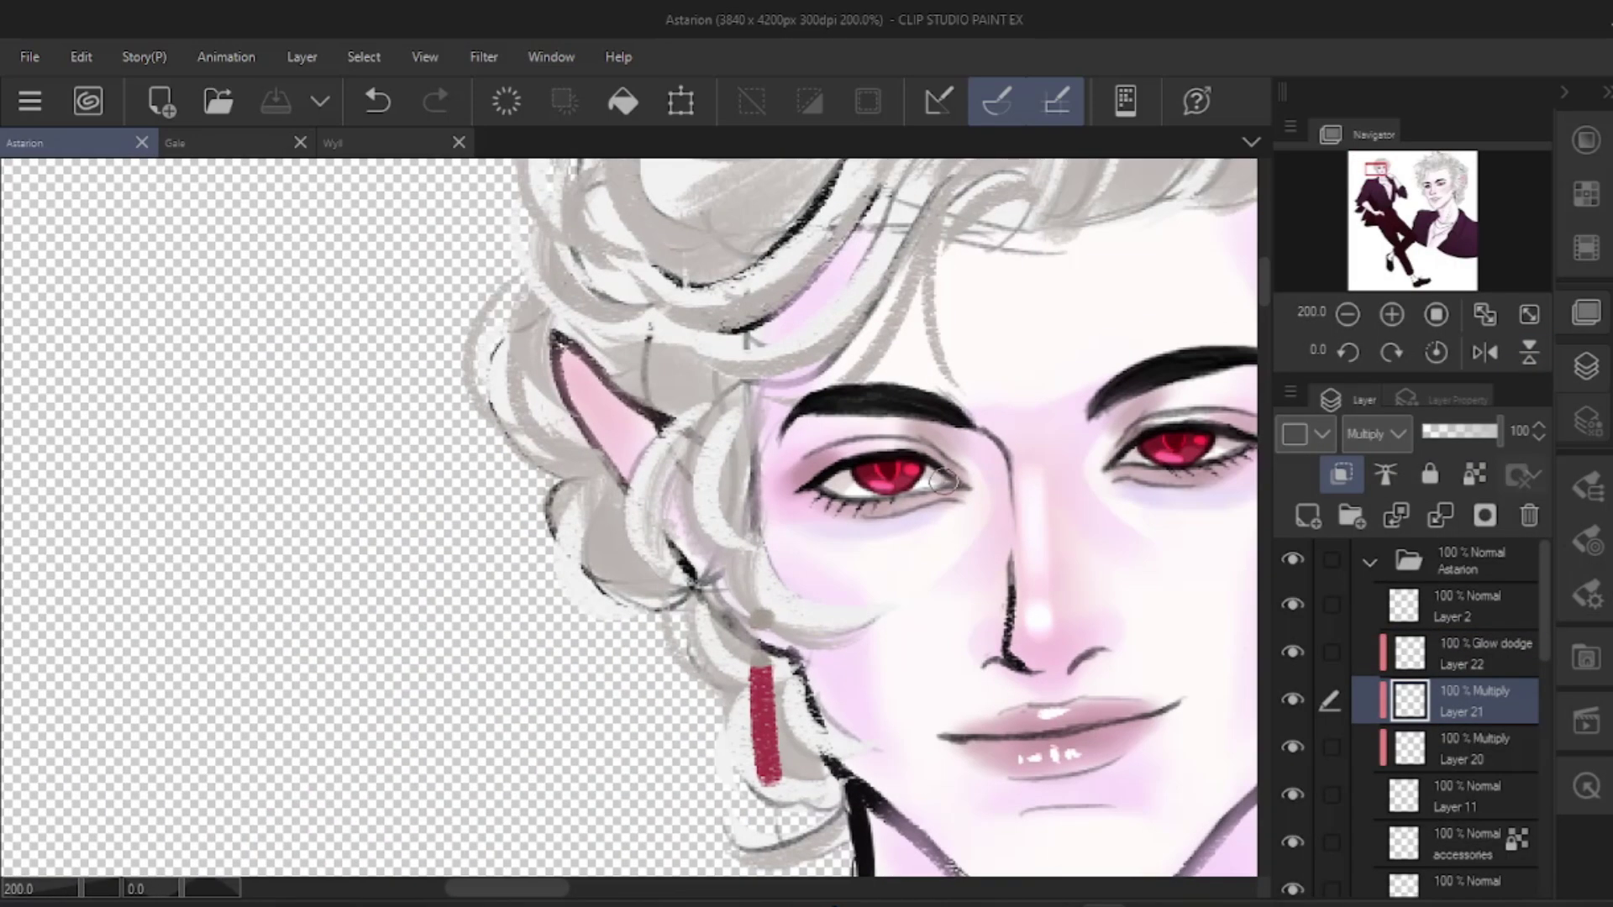
- Add a new clipped Normal layer between the eyes' Multiply and Glow dodge layers
key(ctrl+shift+n)
scroll(957, 470, down, 6)
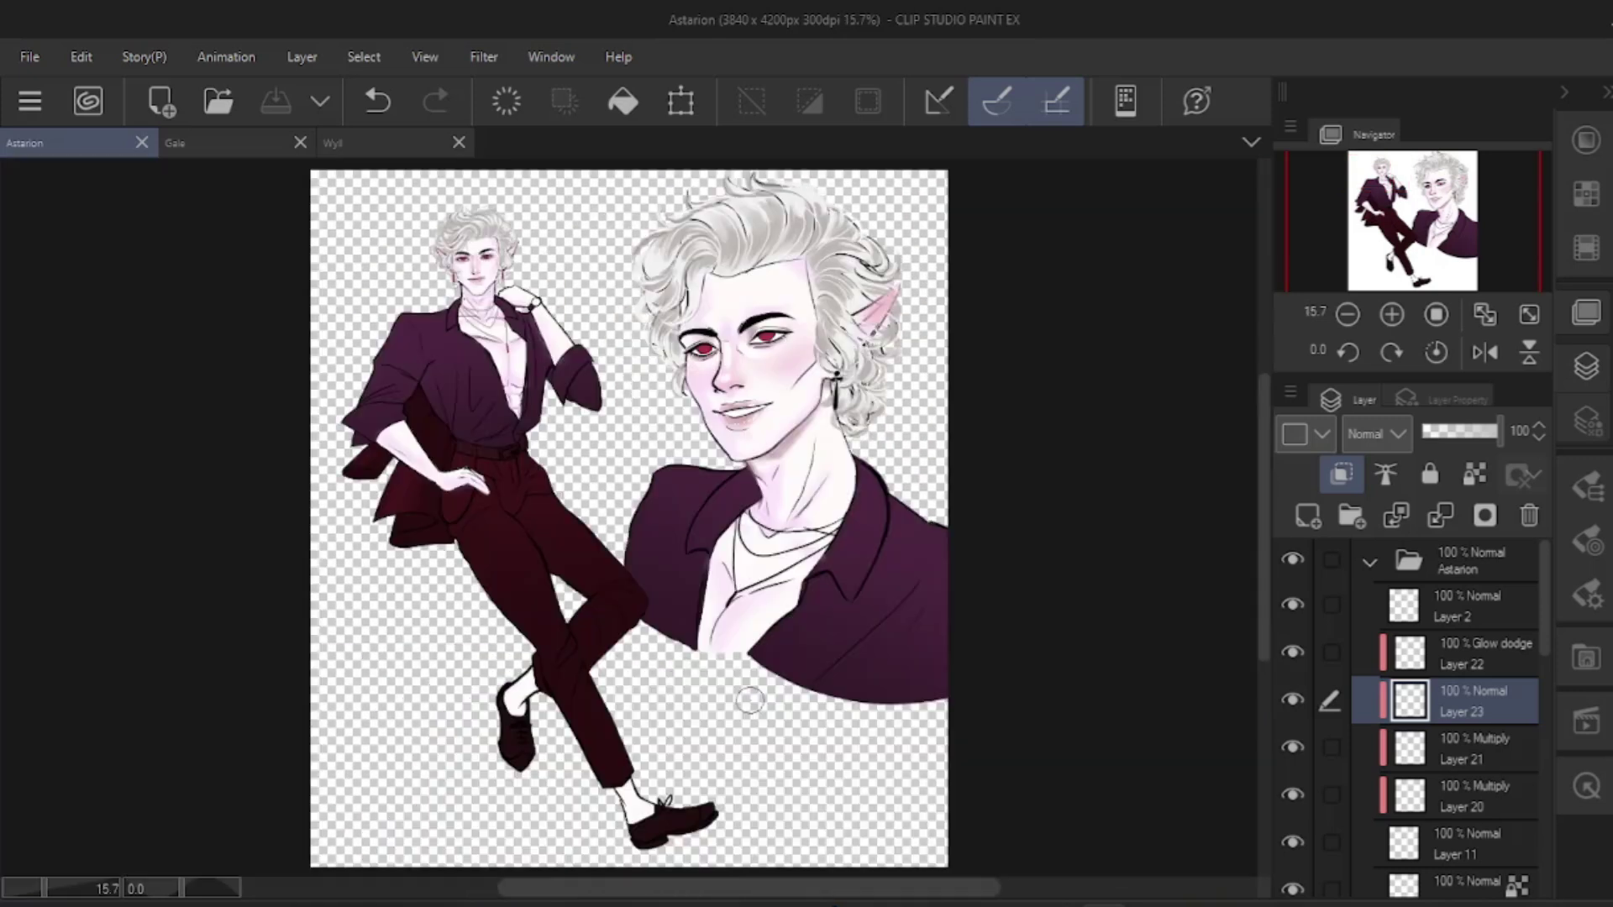
scroll(659, 588, up, 2)
drag(623, 253, 925, 438)
drag(1023, 713, 879, 174)
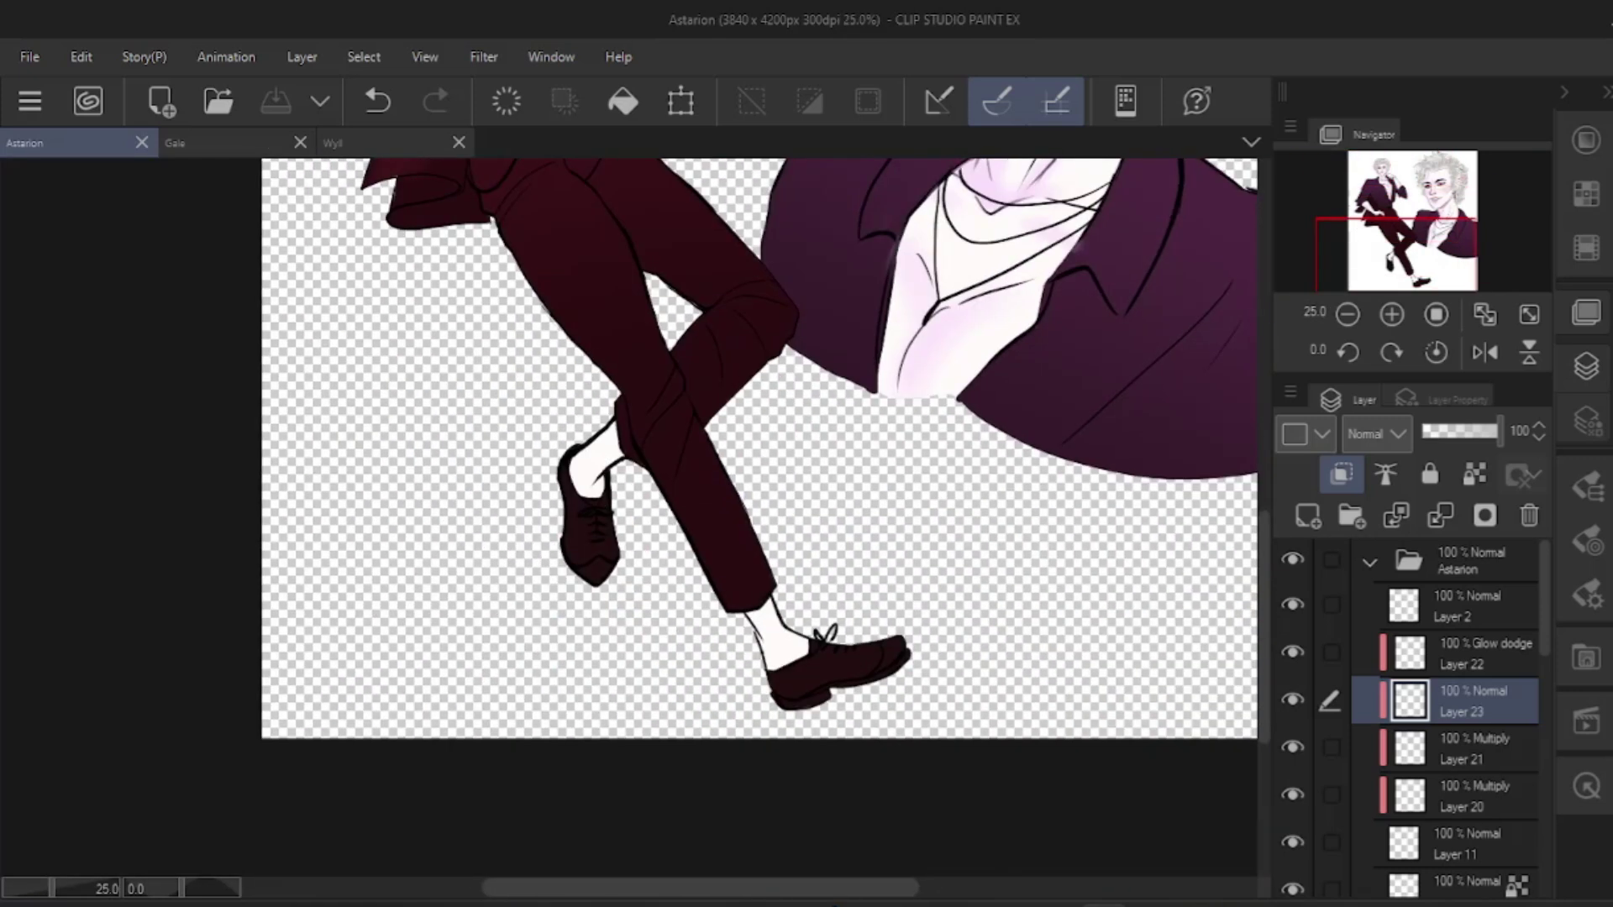
- Pick a new colour and add soft reddish highlights to both of the full-body figure's shoes with the Soft airbrush
scroll(904, 509, up, 1)
scroll(1462, 714, down, 3)
click(1462, 775)
click(1586, 141)
click(1390, 168)
drag(1392, 171, 1340, 191)
drag(874, 693, 977, 683)
click(1585, 367)
click(1586, 492)
click(1411, 407)
key(ctrl+z)
key(b)
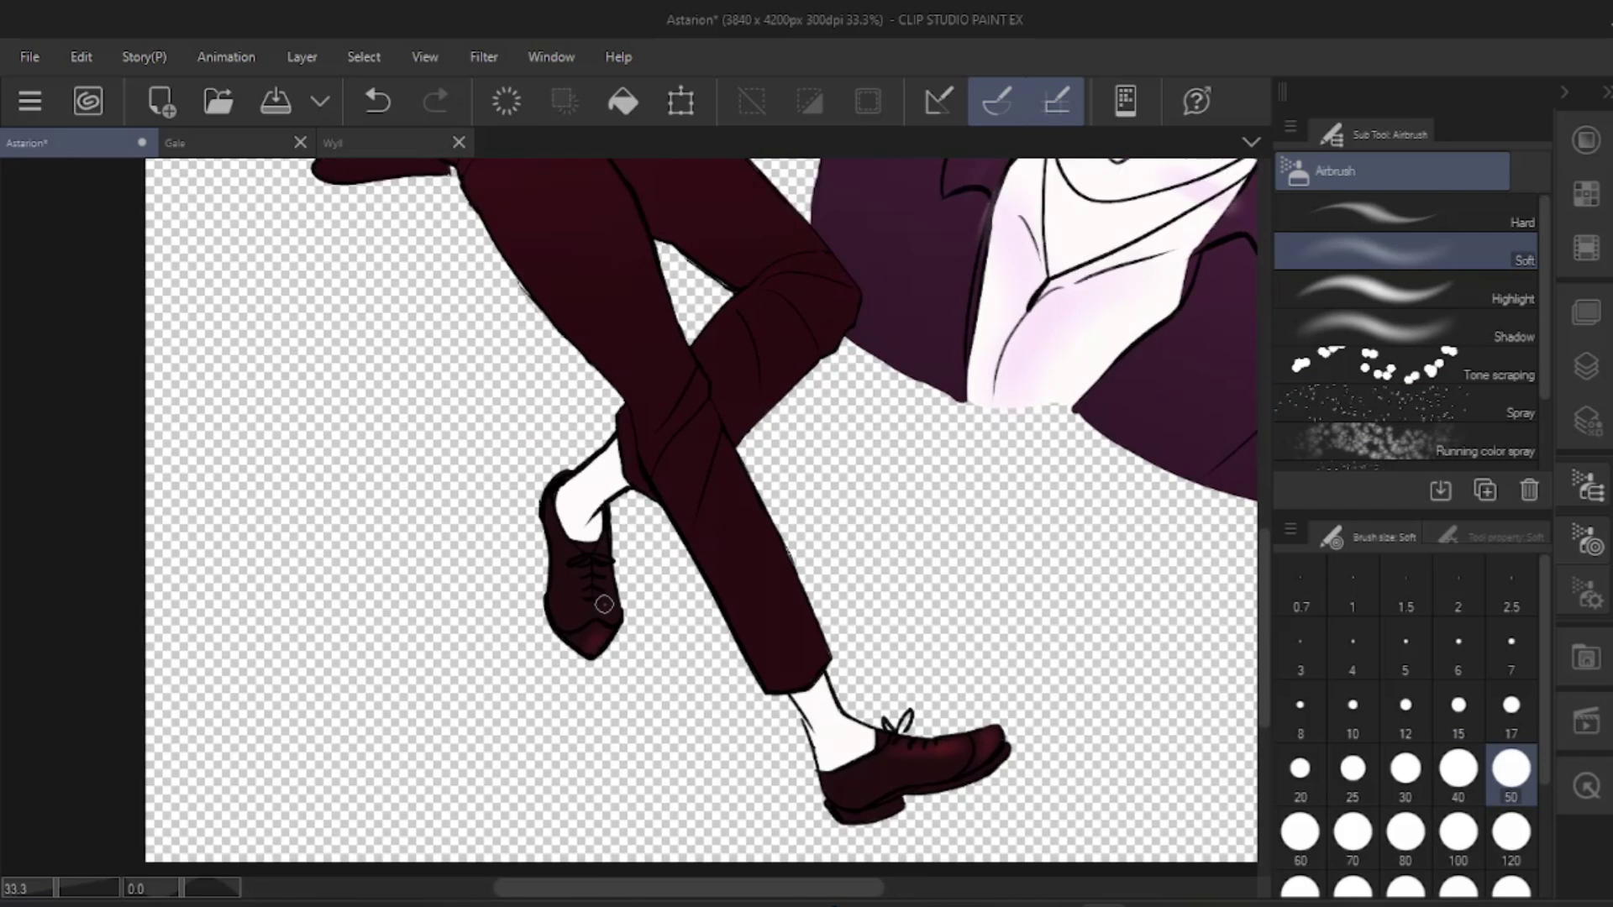
- Continue the soft highlights over the full-body figure's outfit, reducing the Soft airbrush to size 30
scroll(622, 499, down, 1)
drag(664, 252, 858, 731)
scroll(864, 511, up, 2)
drag(542, 582, 643, 602)
drag(722, 286, 765, 617)
scroll(900, 356, up, 1)
key(bracketleft)
key(bracketleft)
key(bracketleft)
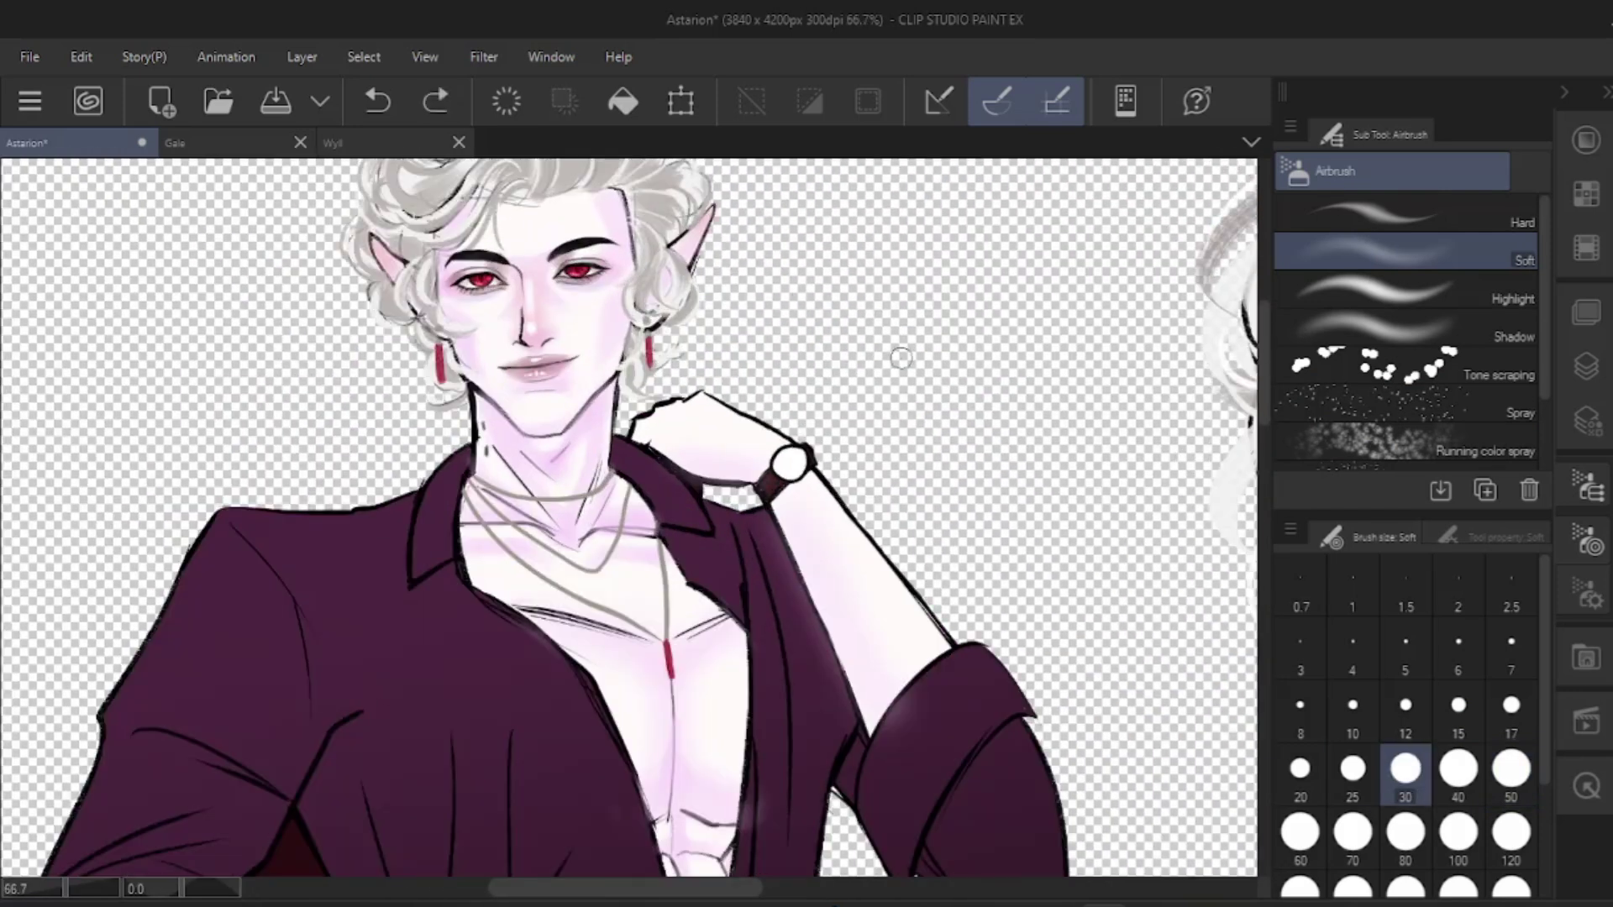
- Select the skin shading Copy layer and clean up shading spilling over the shirt using the Hard eraser at size 120
scroll(895, 352, down, 2)
drag(790, 688, 788, 403)
mouse_move(768, 463)
mouse_down()
mouse_move(802, 454)
mouse_move(891, 692)
mouse_up()
scroll(949, 701, up, 1)
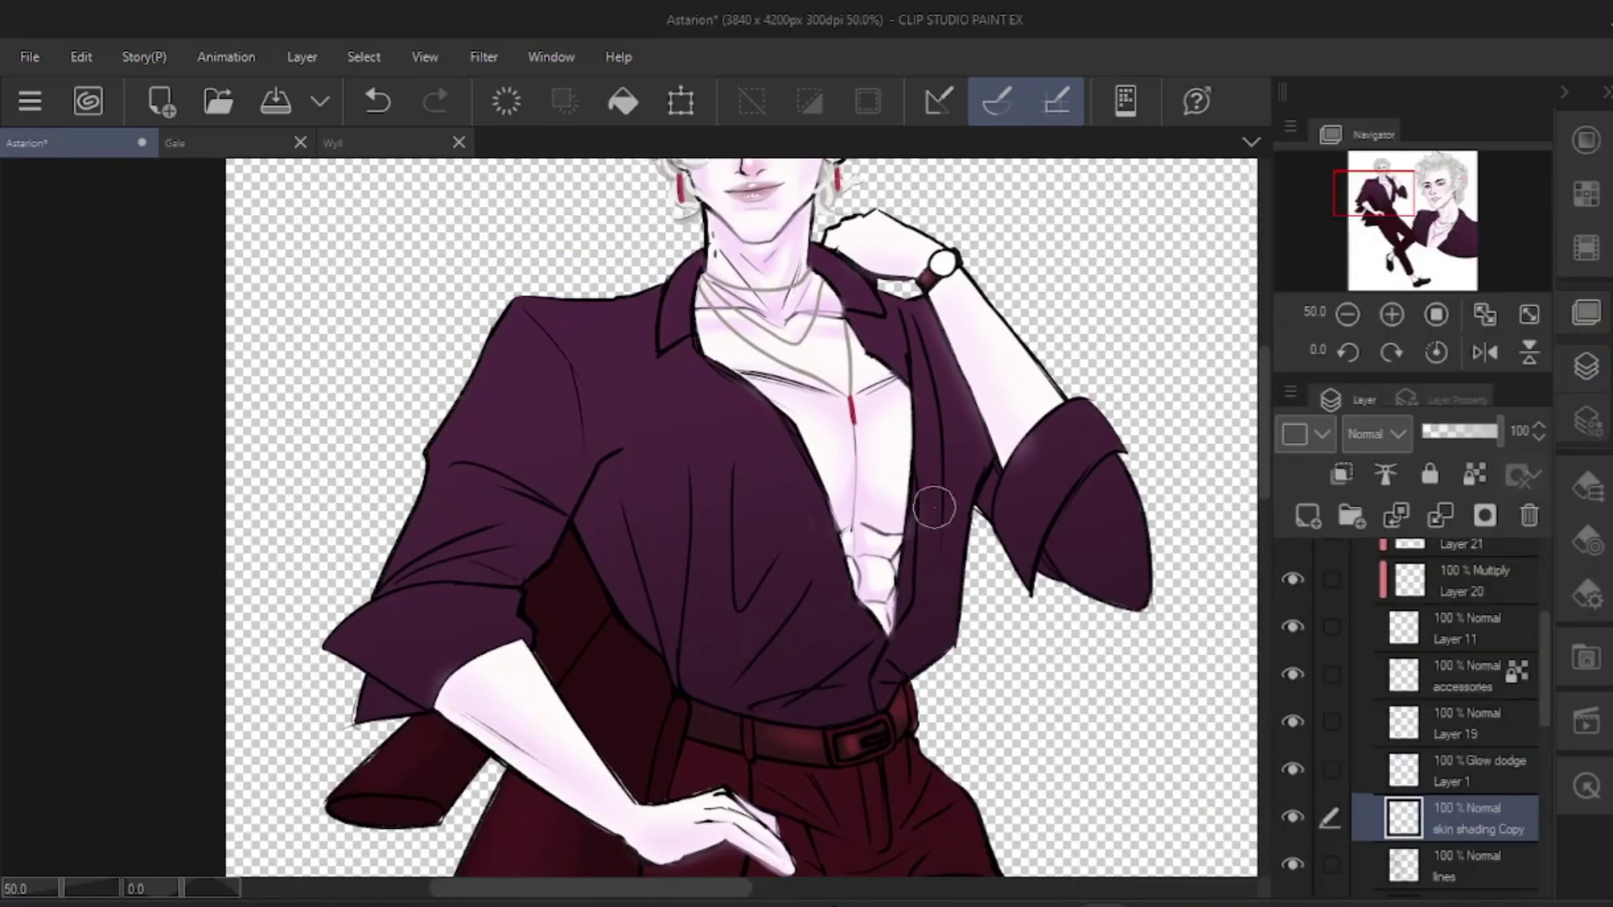
key(e)
scroll(965, 571, down, 1)
scroll(964, 571, down, 1)
scroll(962, 559, up, 3)
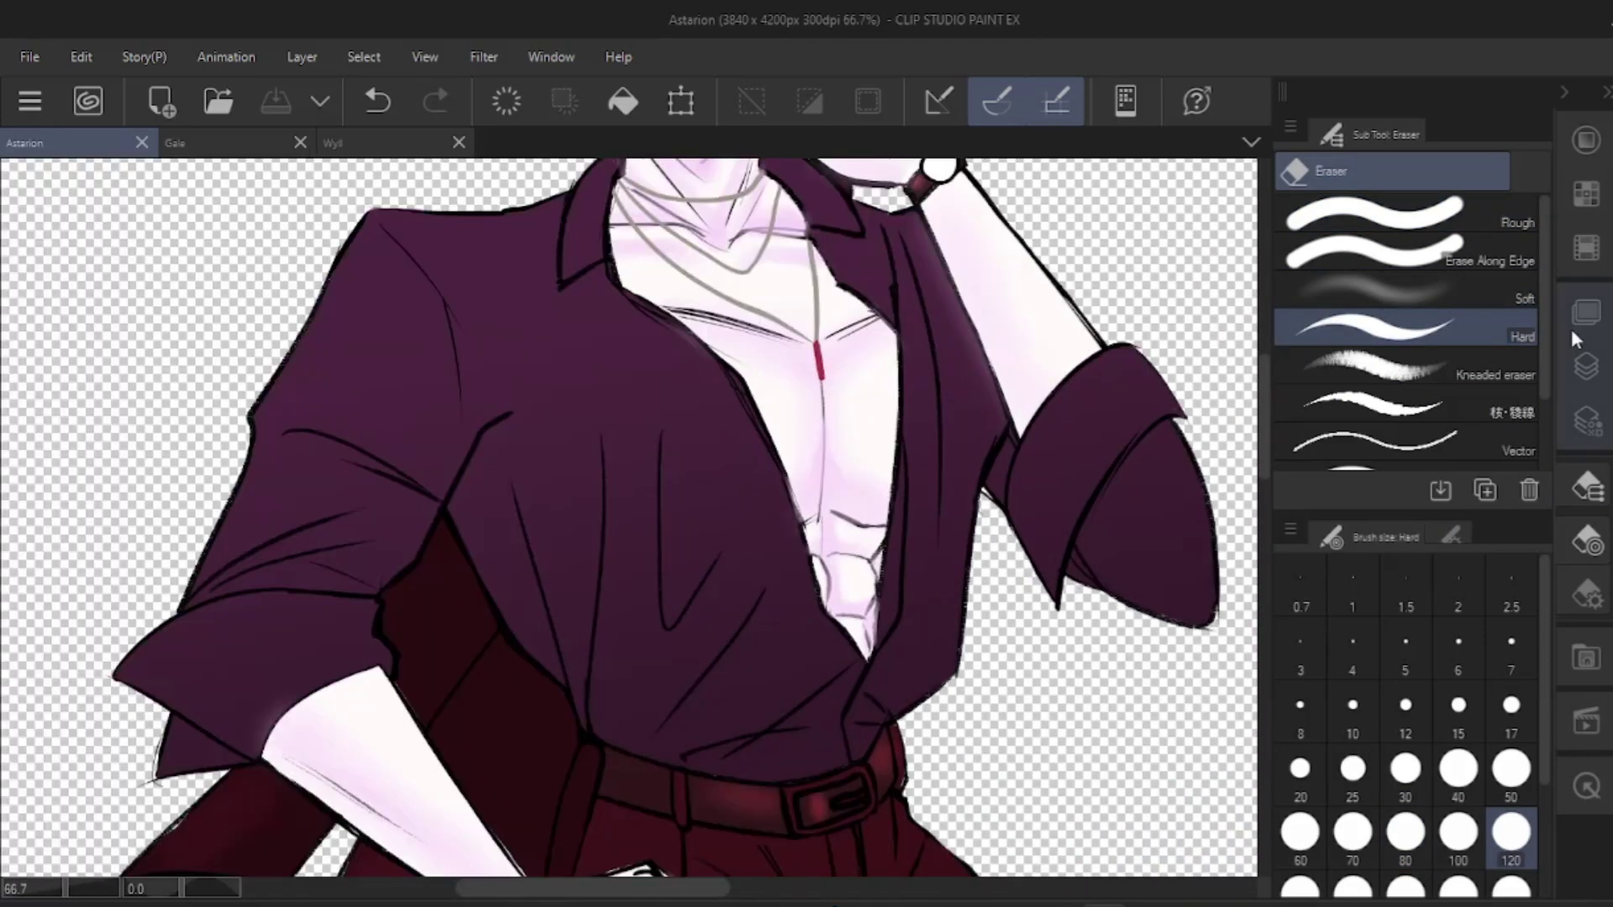
- Select the full-body figure's accessories layer and draw the clock hands on the white watch face
click(1578, 321)
key(p)
click(1516, 675)
drag(865, 447, 864, 223)
scroll(761, 598, up, 1)
key(ctrl+z)
drag(808, 553, 821, 617)
mouse_move(929, 569)
mouse_down()
mouse_move(919, 429)
mouse_move(844, 518)
mouse_up()
mouse_move(804, 471)
mouse_down()
mouse_move(885, 386)
mouse_move(905, 416)
mouse_up()
drag(993, 323, 949, 538)
scroll(949, 537, down, 3)
mouse_move(1002, 458)
mouse_down()
mouse_move(965, 702)
mouse_move(974, 673)
mouse_up()
scroll(827, 424, up, 4)
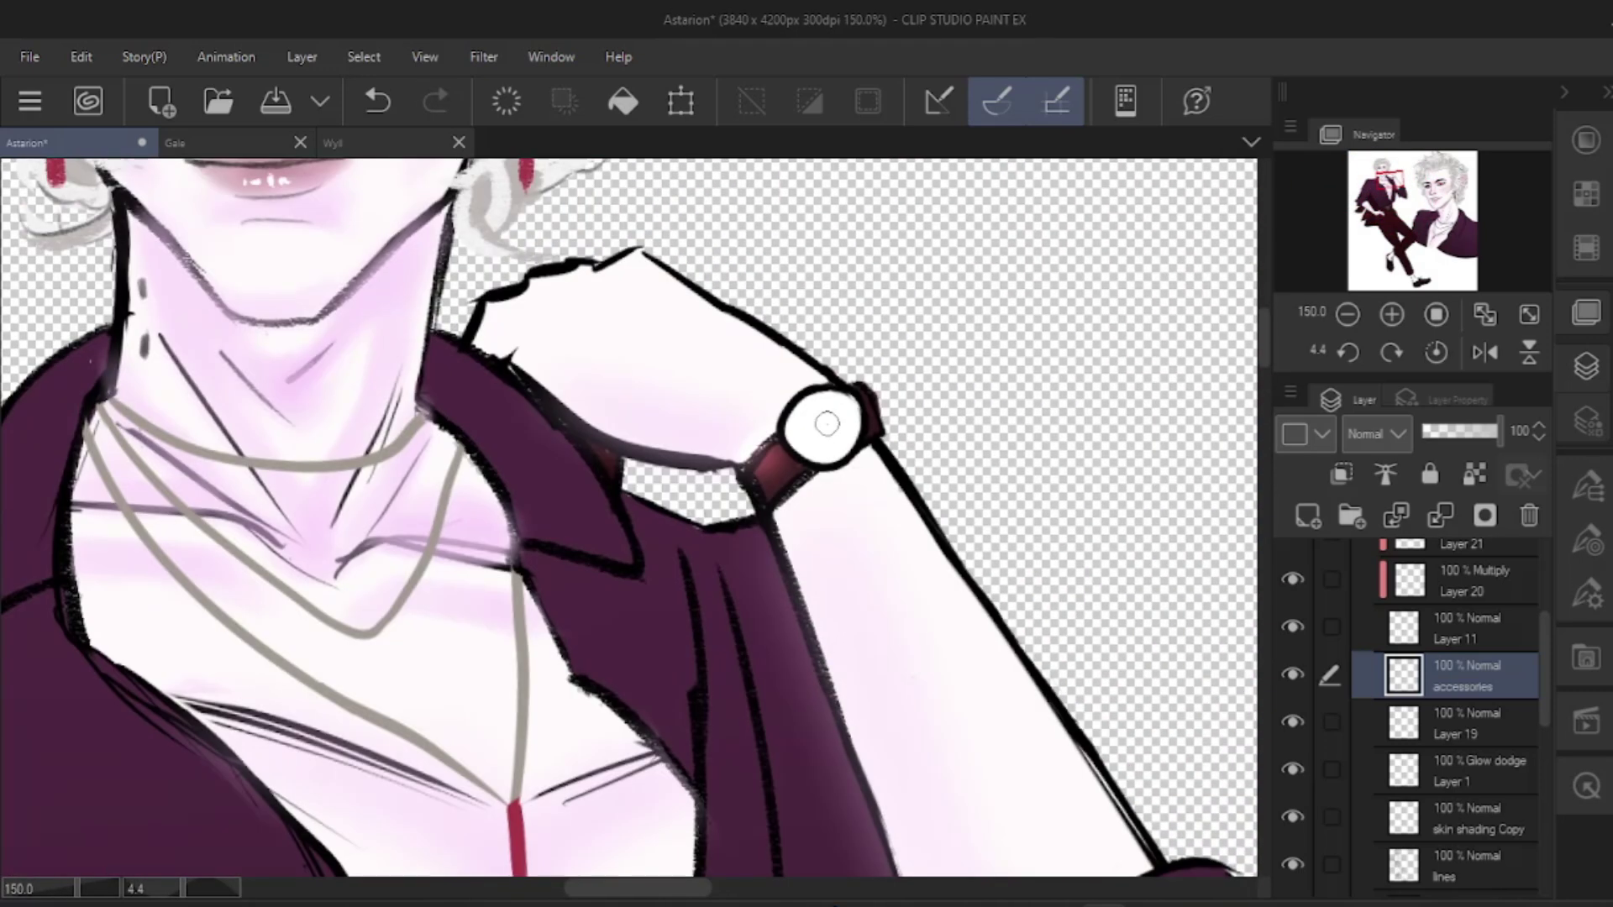
scroll(782, 470, down, 2)
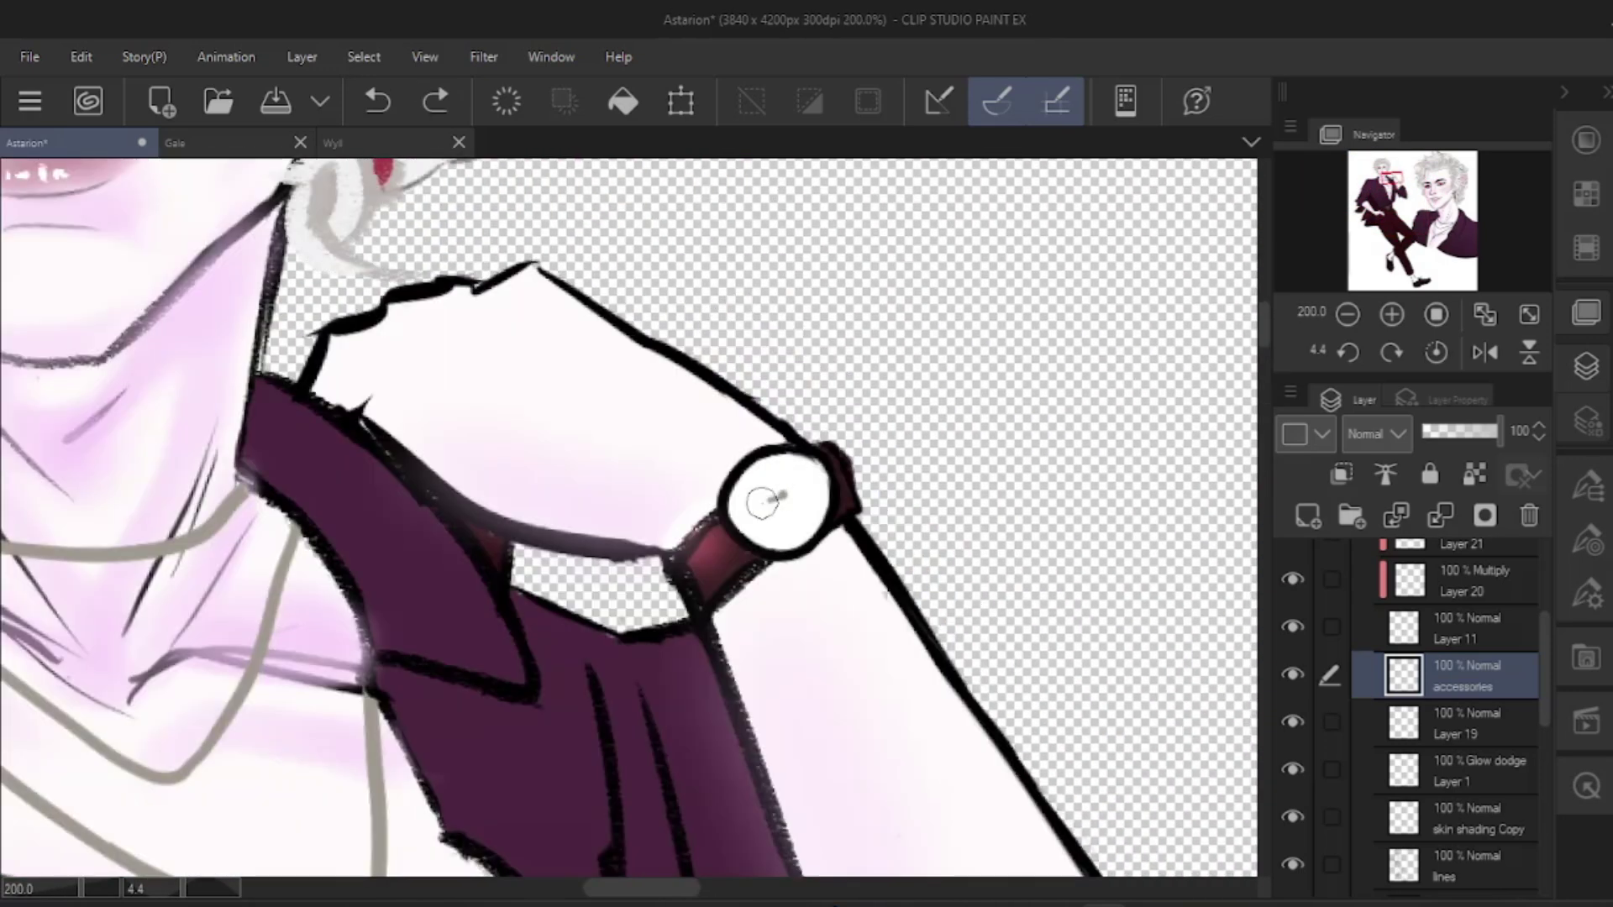
scroll(884, 393, down, 3)
scroll(1037, 733, down, 1)
drag(961, 630, 954, 429)
scroll(955, 429, up, 2)
- Add a new layer clipped to the accessories layer and shade the full-body figure's necklaces on it
click(1307, 516)
click(1341, 474)
scroll(857, 504, up, 1)
click(1586, 488)
click(1468, 289)
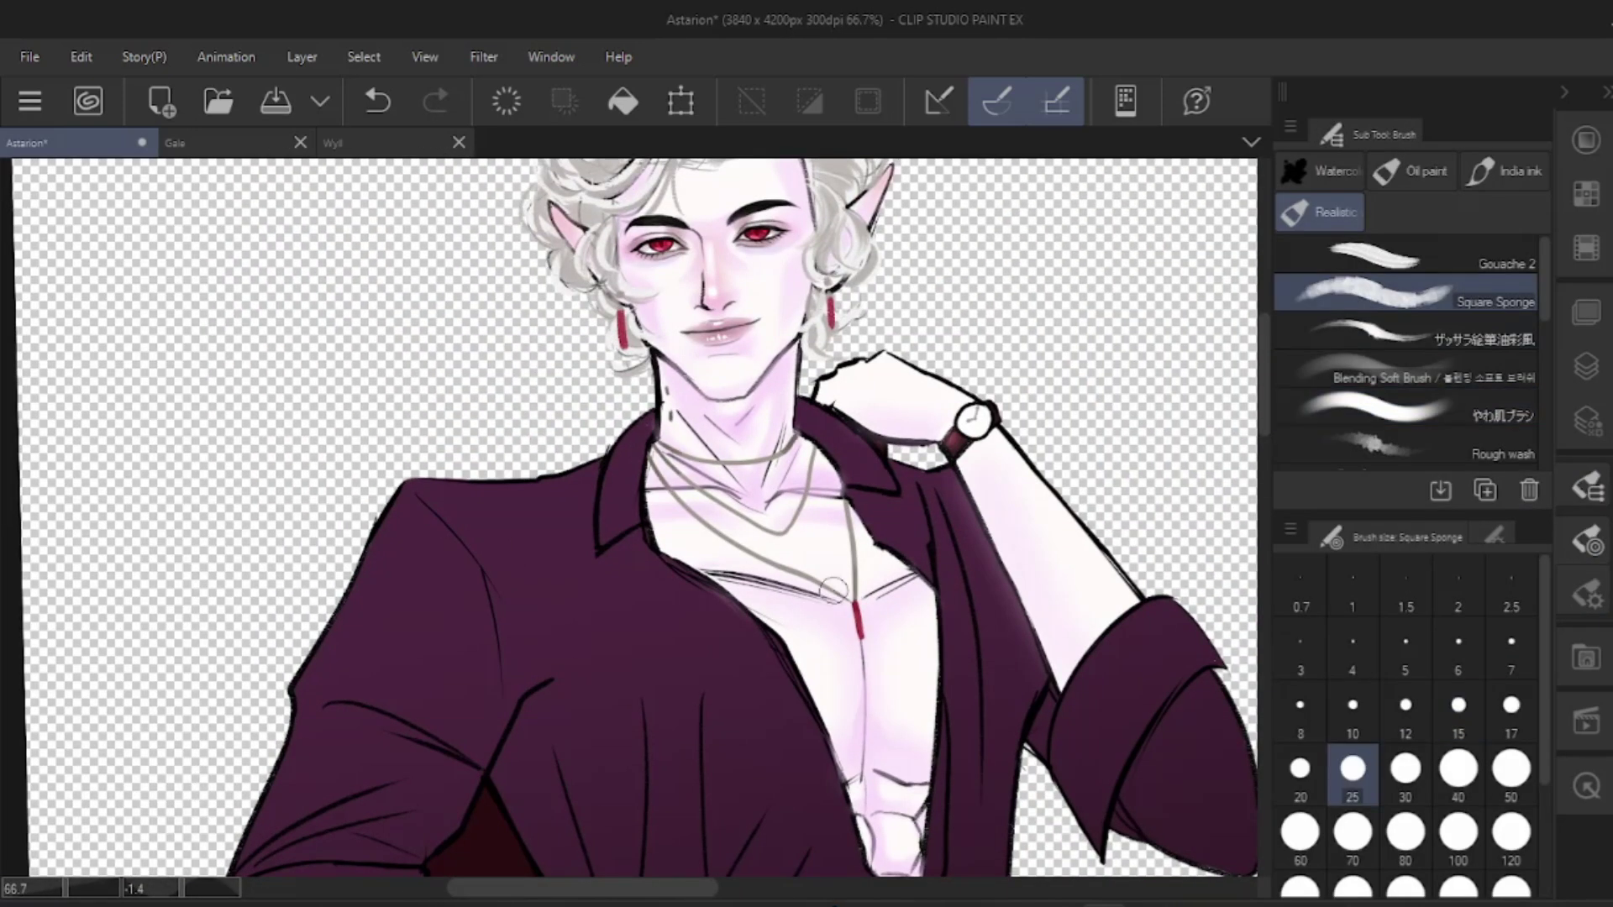
scroll(855, 267, up, 1)
drag(855, 268, 853, 408)
key(p)
click(812, 428)
key(ctrl+z)
scroll(556, 430, down, 2)
mouse_move(572, 714)
mouse_down()
mouse_move(608, 227)
mouse_move(656, 710)
mouse_up()
- Pick a light beige (219, 210, 197), try highlight strokes on the full-body figure's accessories and undo the unwanted ones
key(b)
click(1587, 367)
click(1586, 140)
click(1370, 213)
click(1367, 220)
key(p)
key(ctrl+plus)
key(ctrl+plus)
key(ctrl+z)
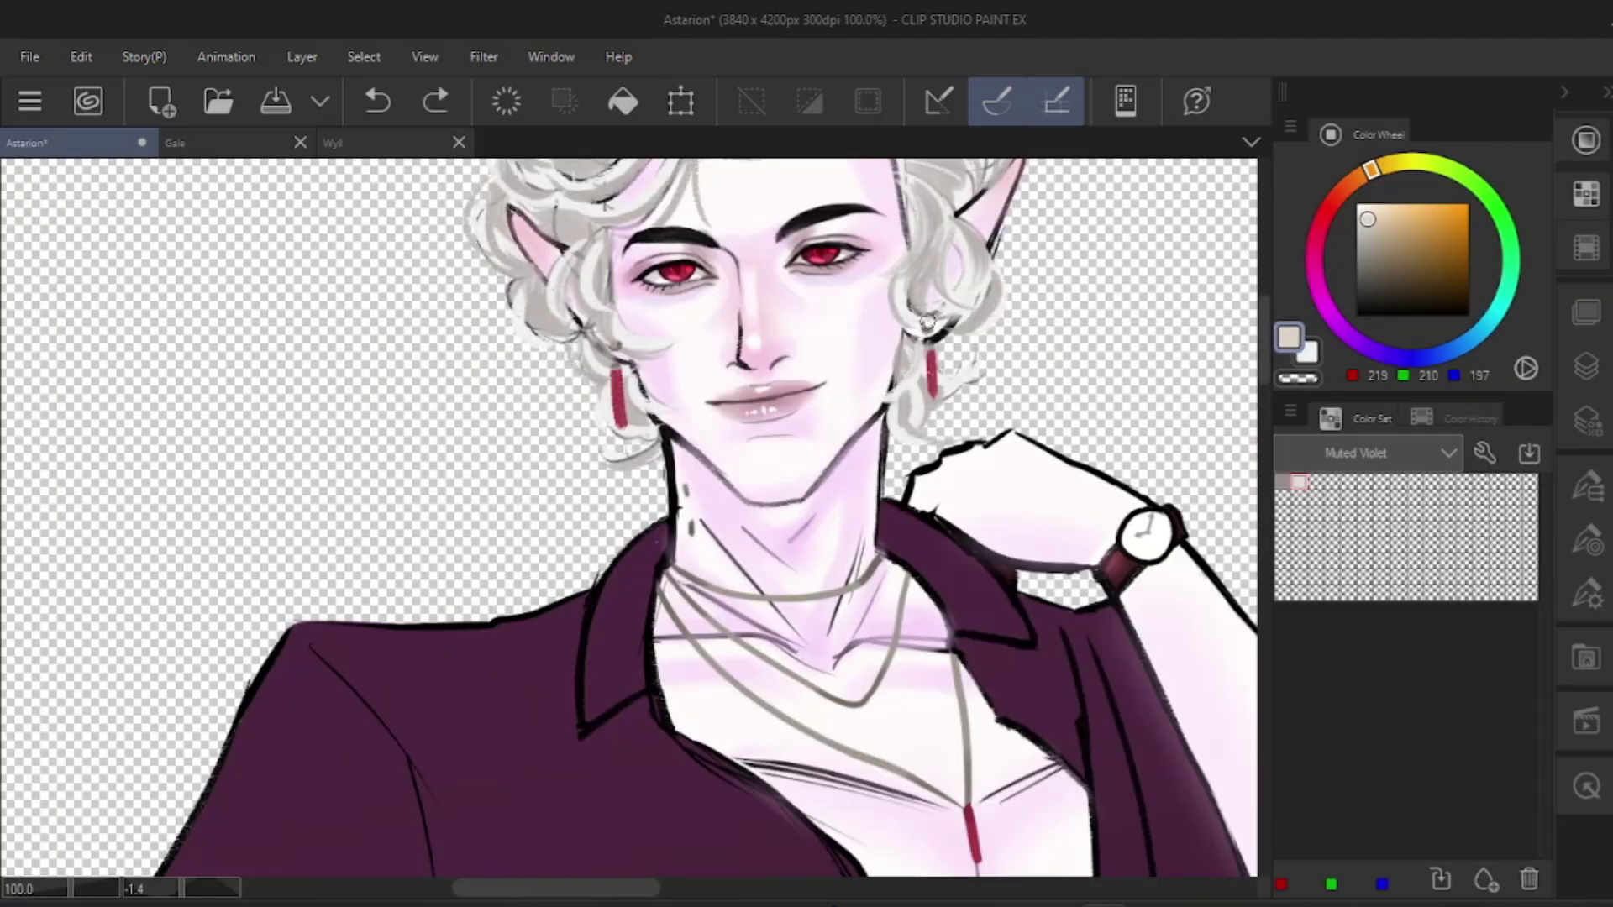
scroll(924, 342, down, 2)
scroll(769, 547, up, 2)
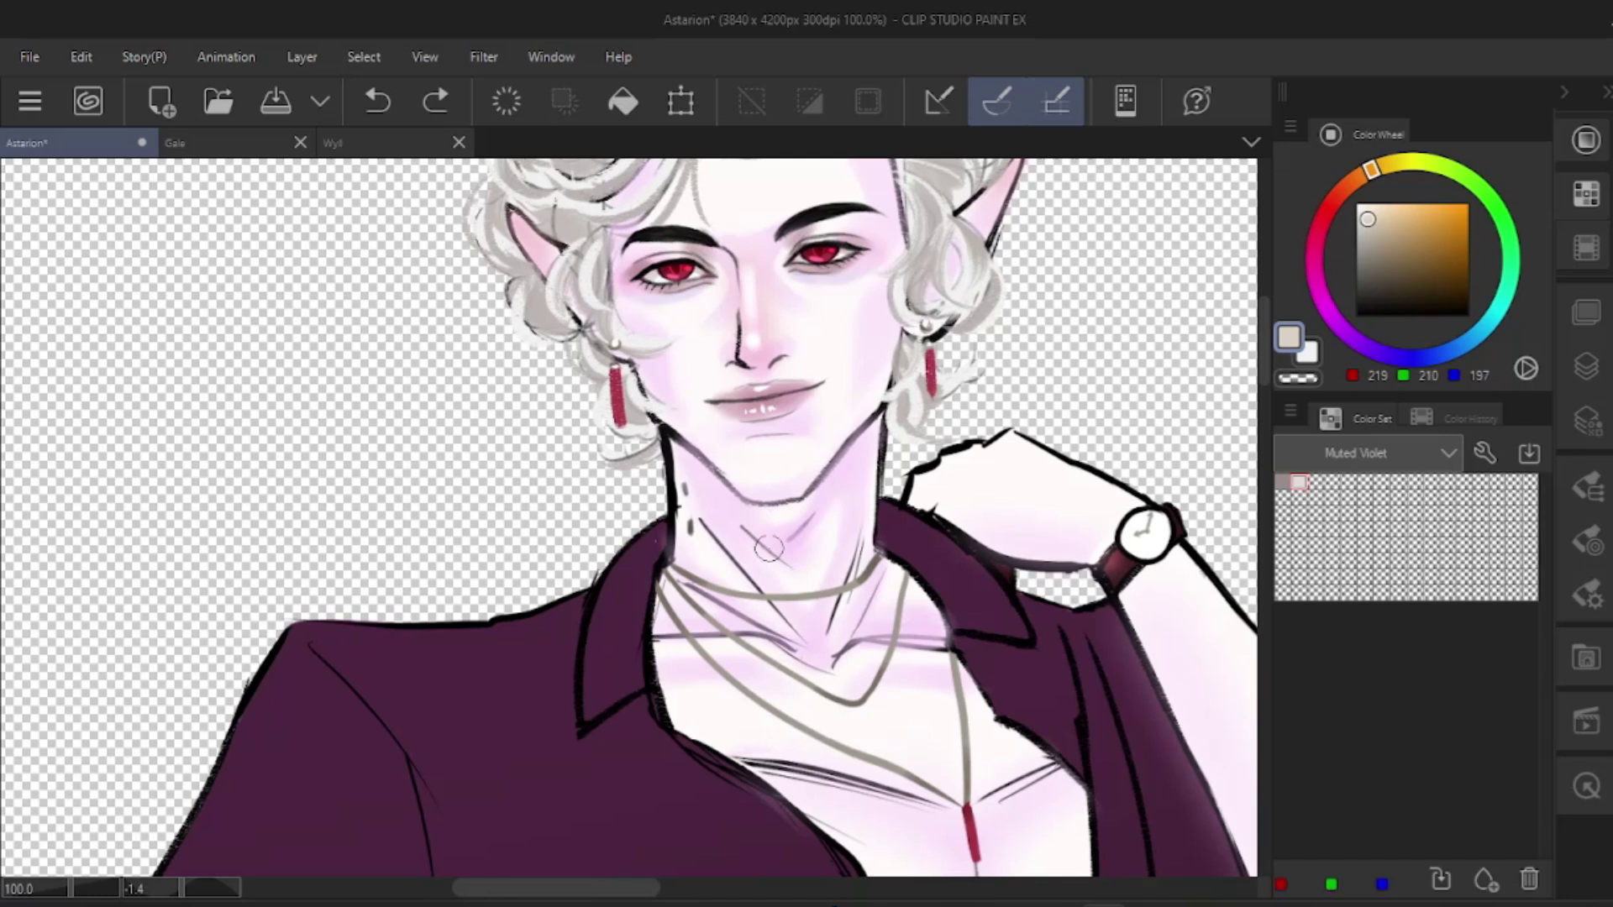
key(ctrl+z)
- Paint beige highlights along the full-body figure's necklaces, softening them with the transparent colour
drag(998, 588, 1002, 403)
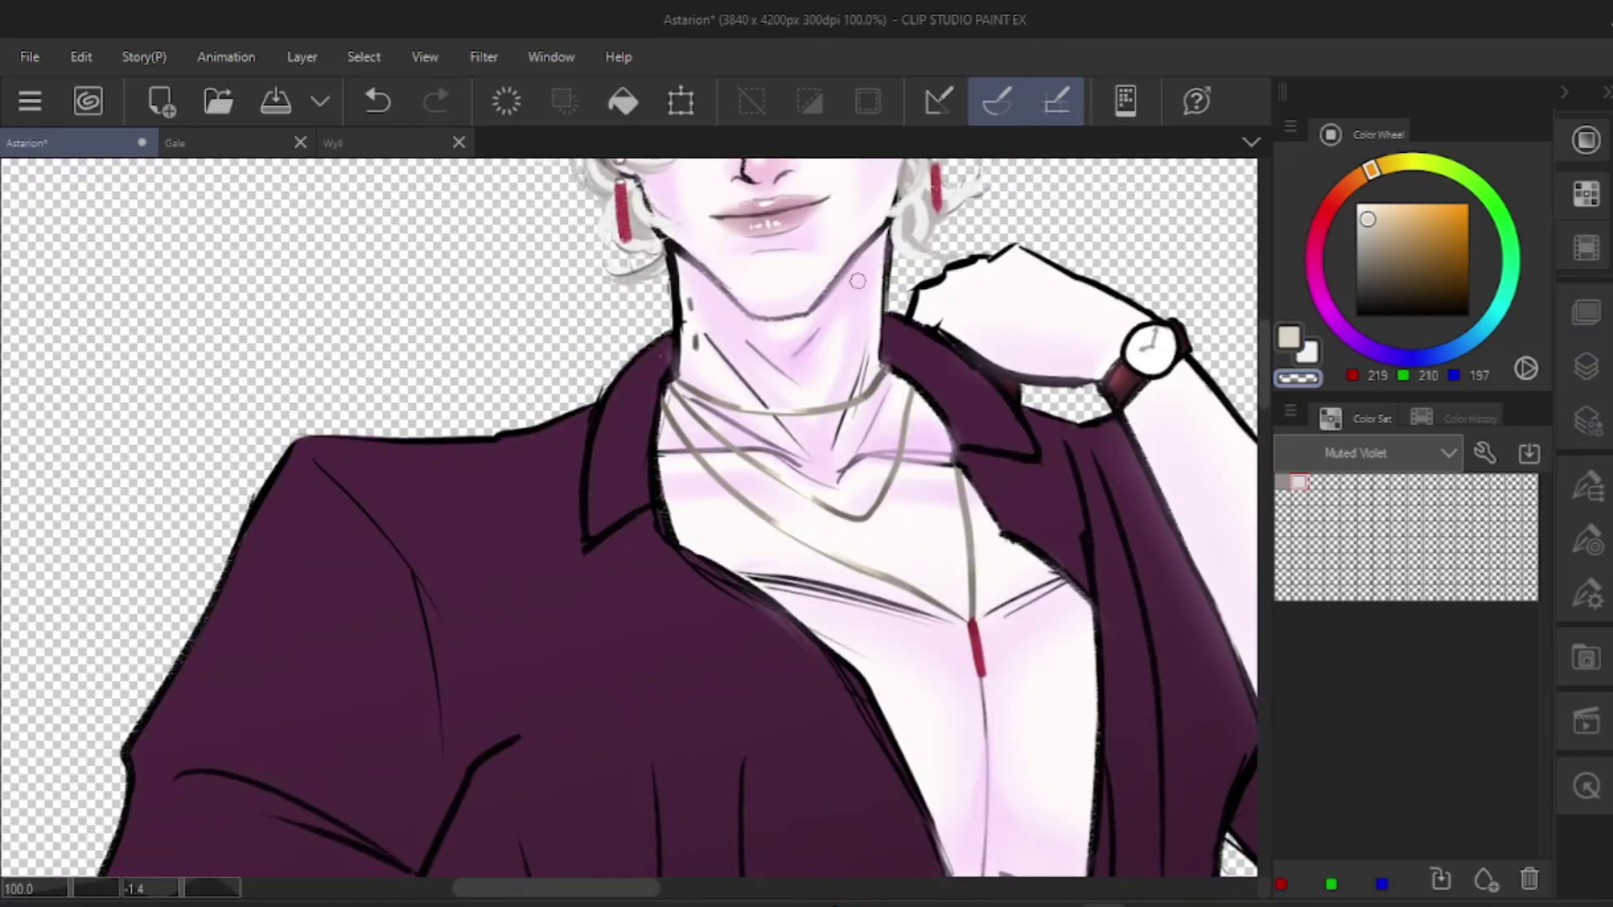
scroll(856, 281, down, 3)
scroll(857, 280, up, 4)
scroll(925, 510, down, 1)
scroll(727, 480, down, 1)
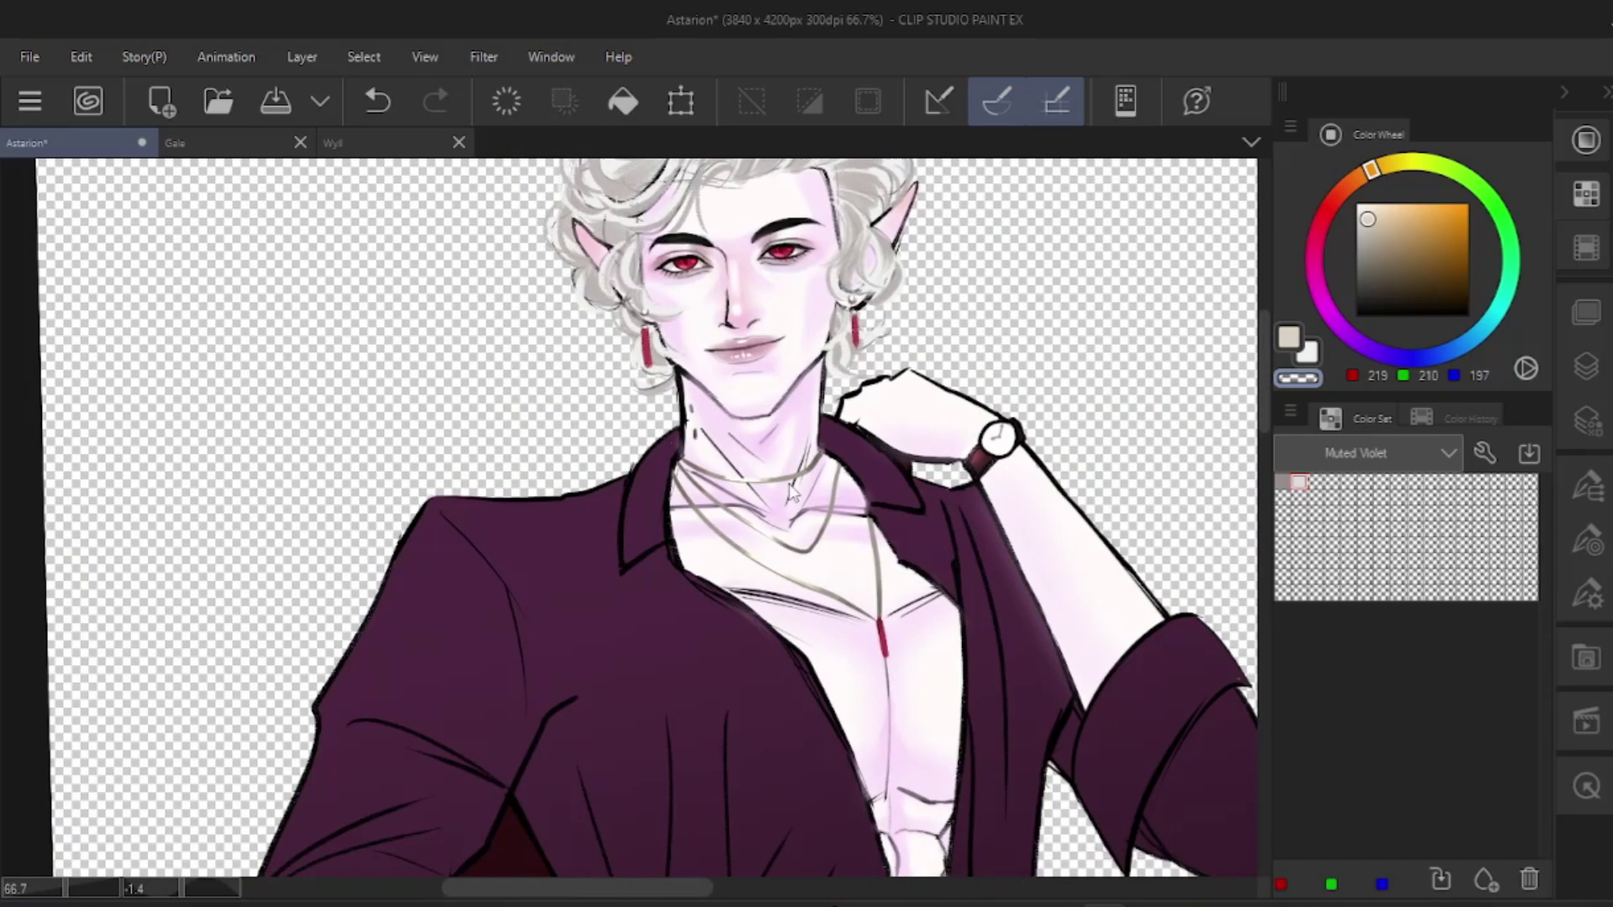
scroll(790, 492, up, 1)
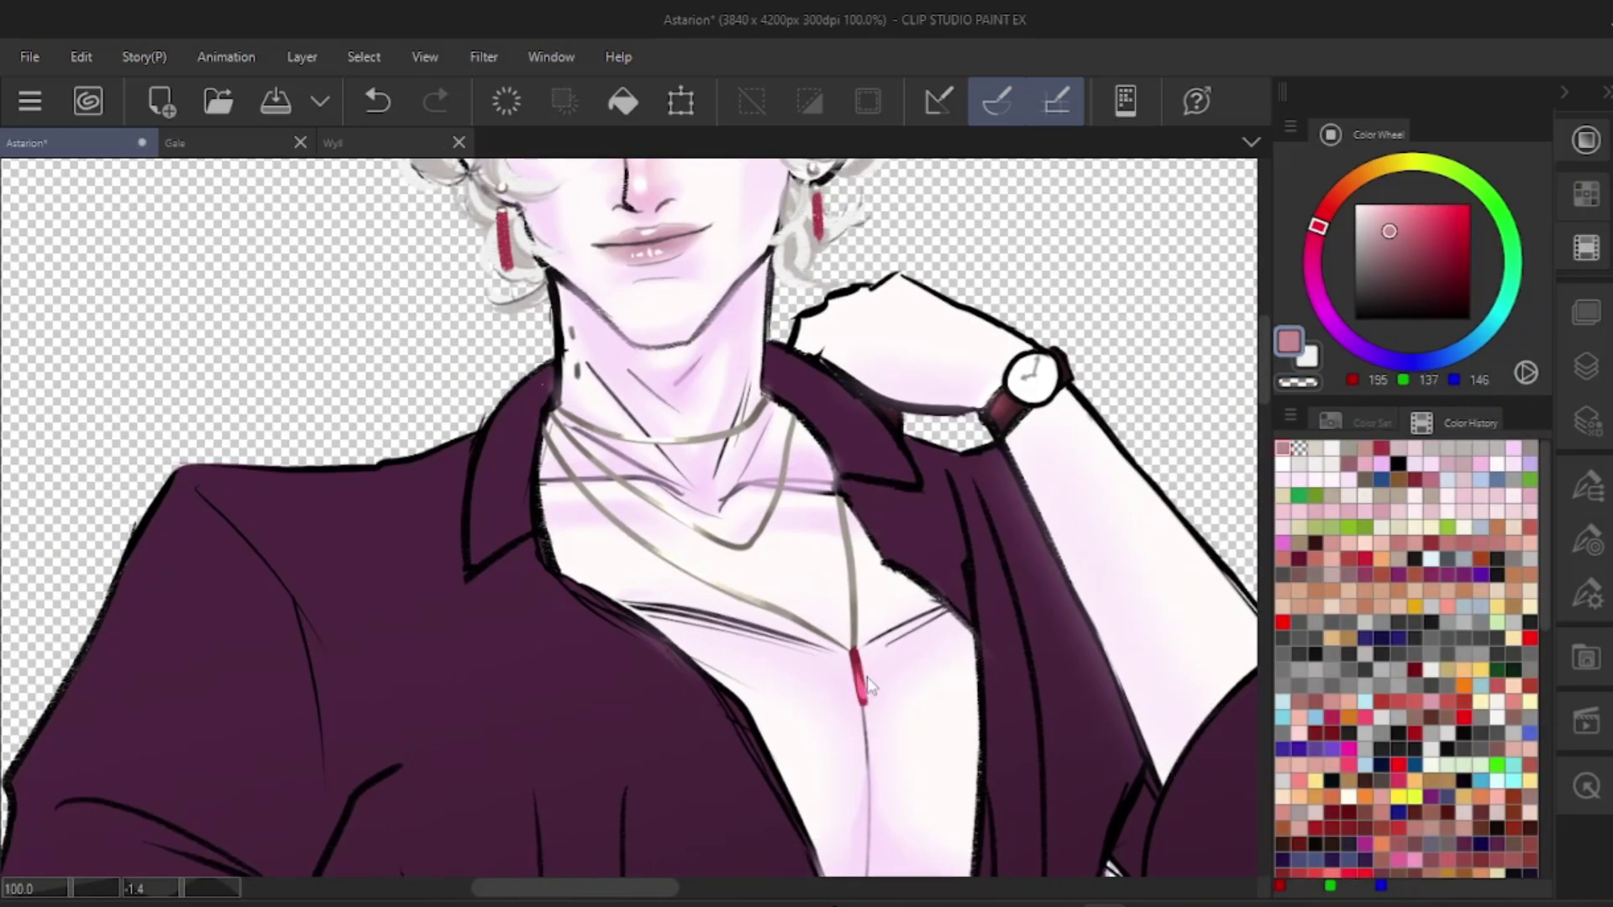
- Add bright pink highlights to the full-body figure's red pendant and earrings using the colour 195, 137, 146
drag(824, 231, 836, 335)
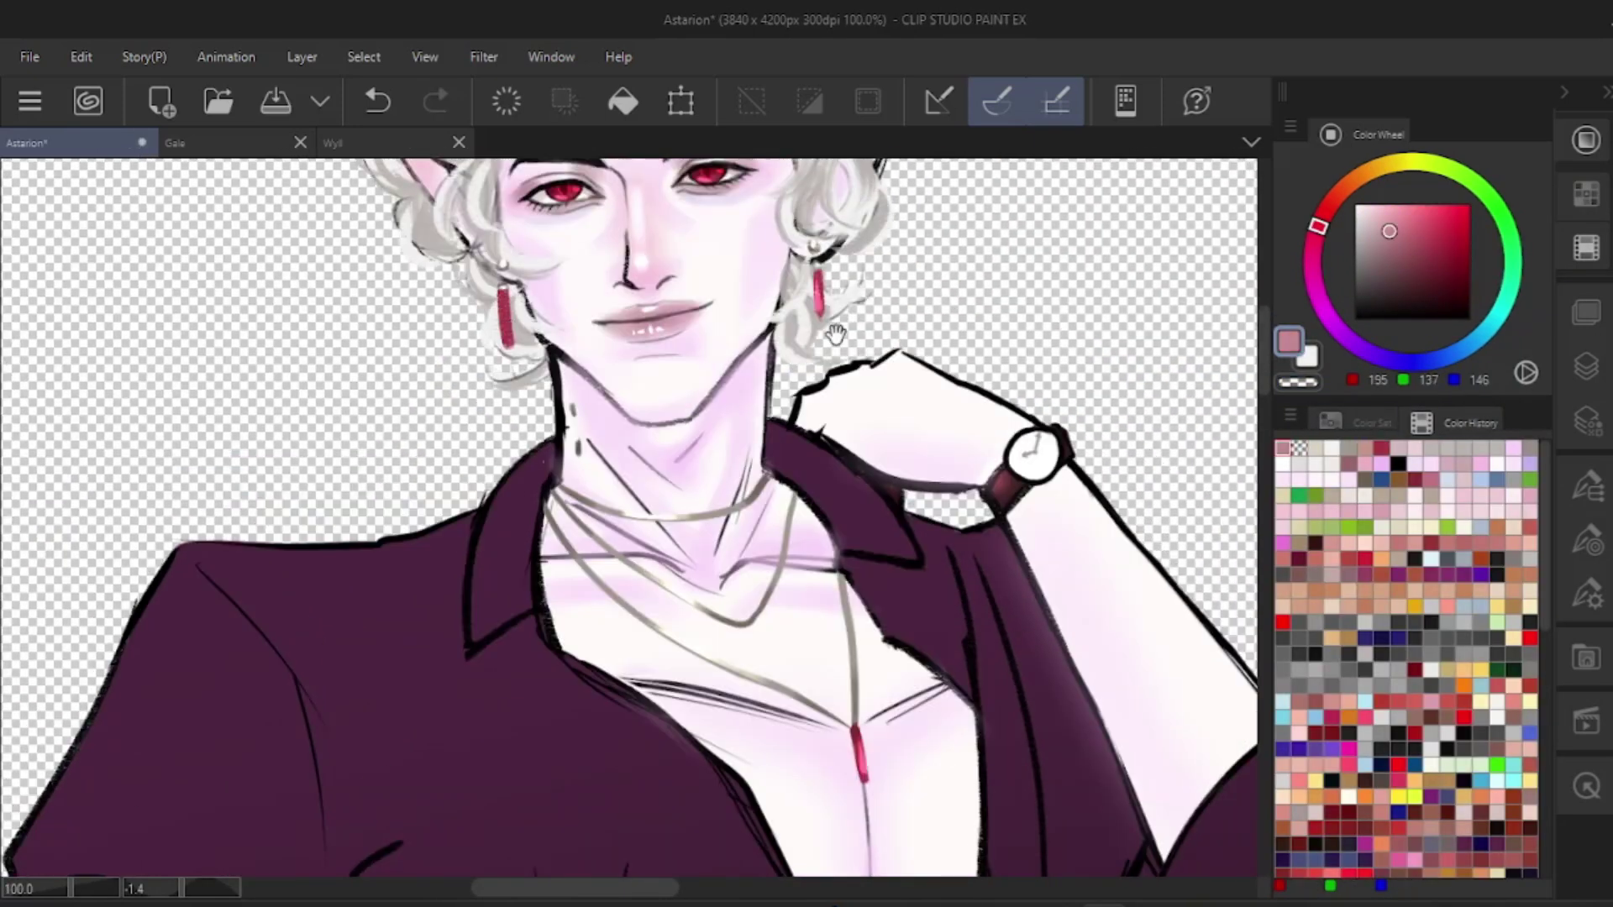
scroll(836, 334, down, 2)
scroll(836, 335, up, 2)
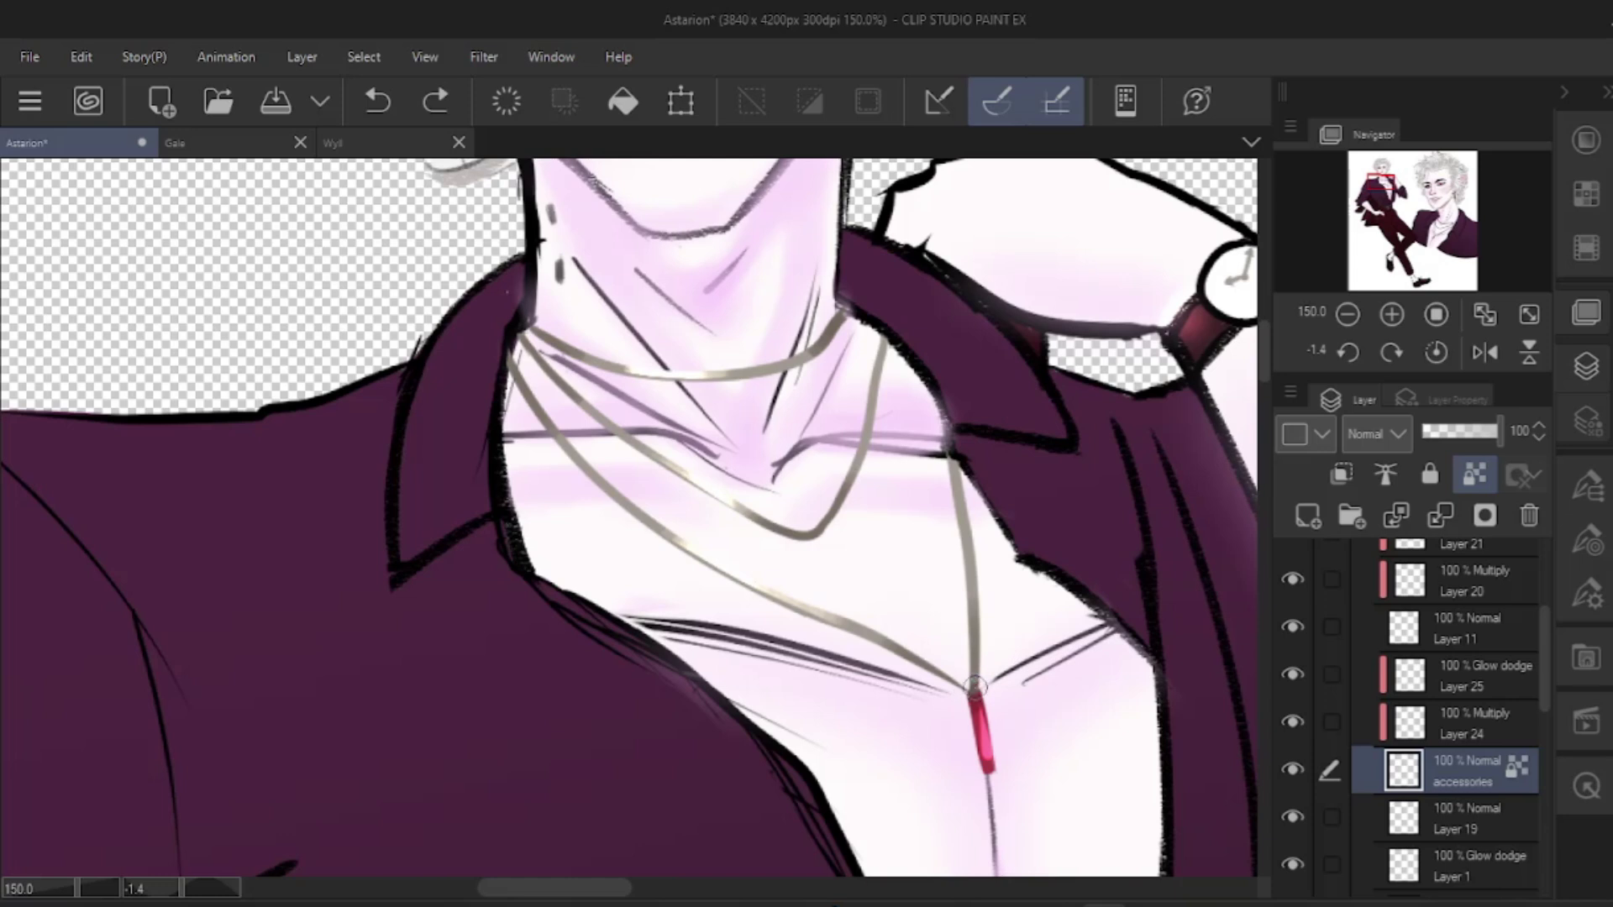
scroll(974, 687, down, 3)
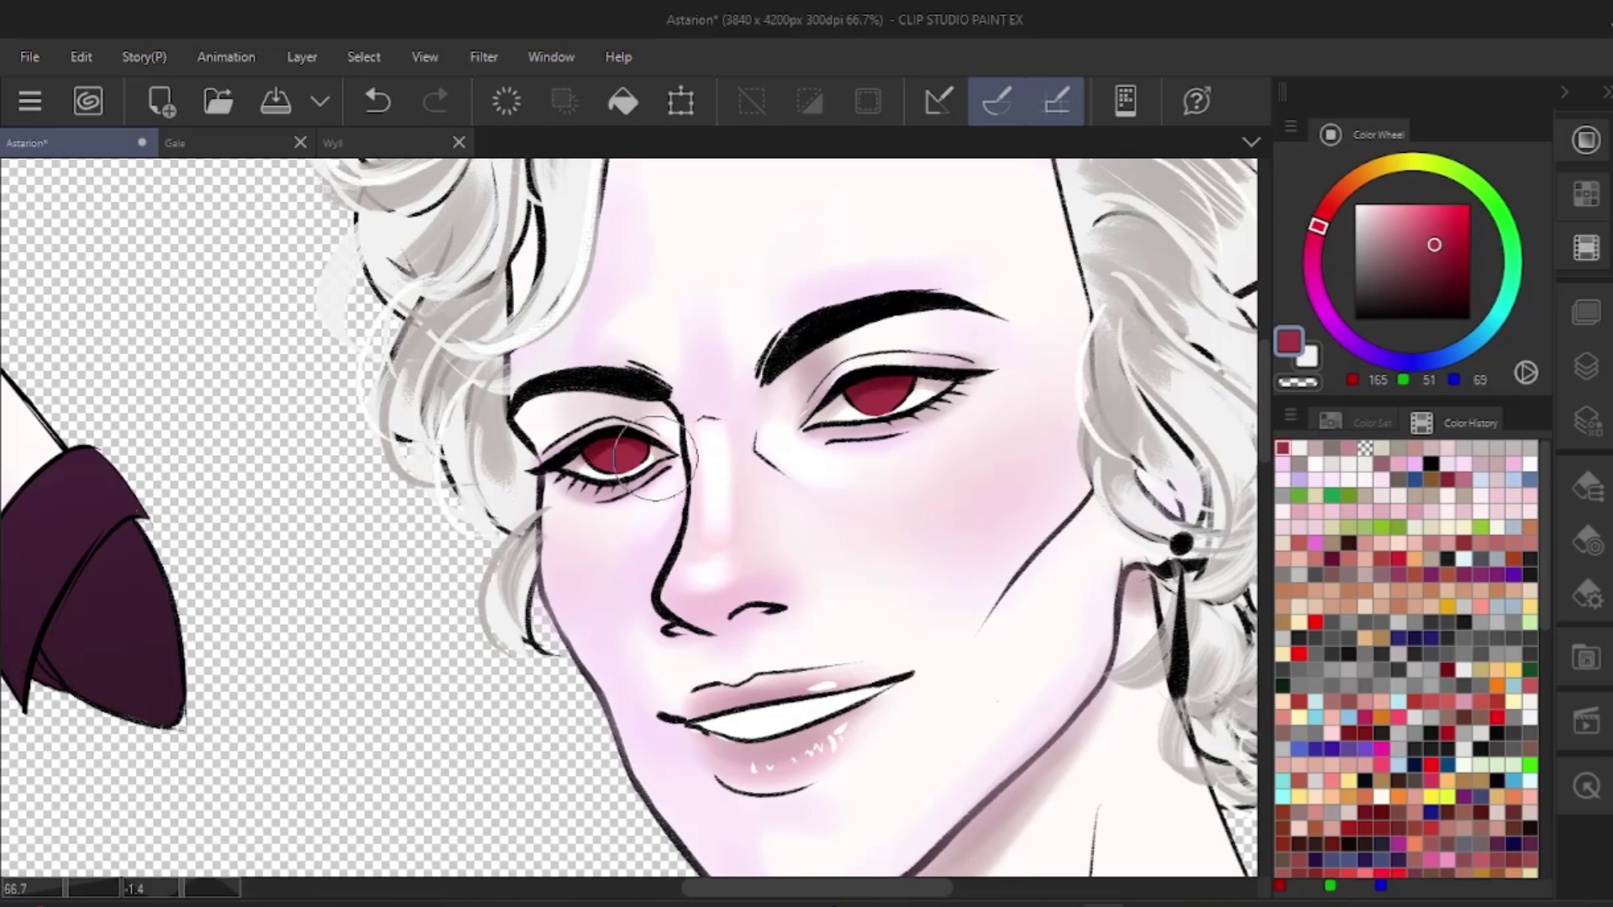
- Paint darker pupils in both of the headshot's red irises using the colour 165, 51, 69
scroll(739, 318, up, 1)
key(p)
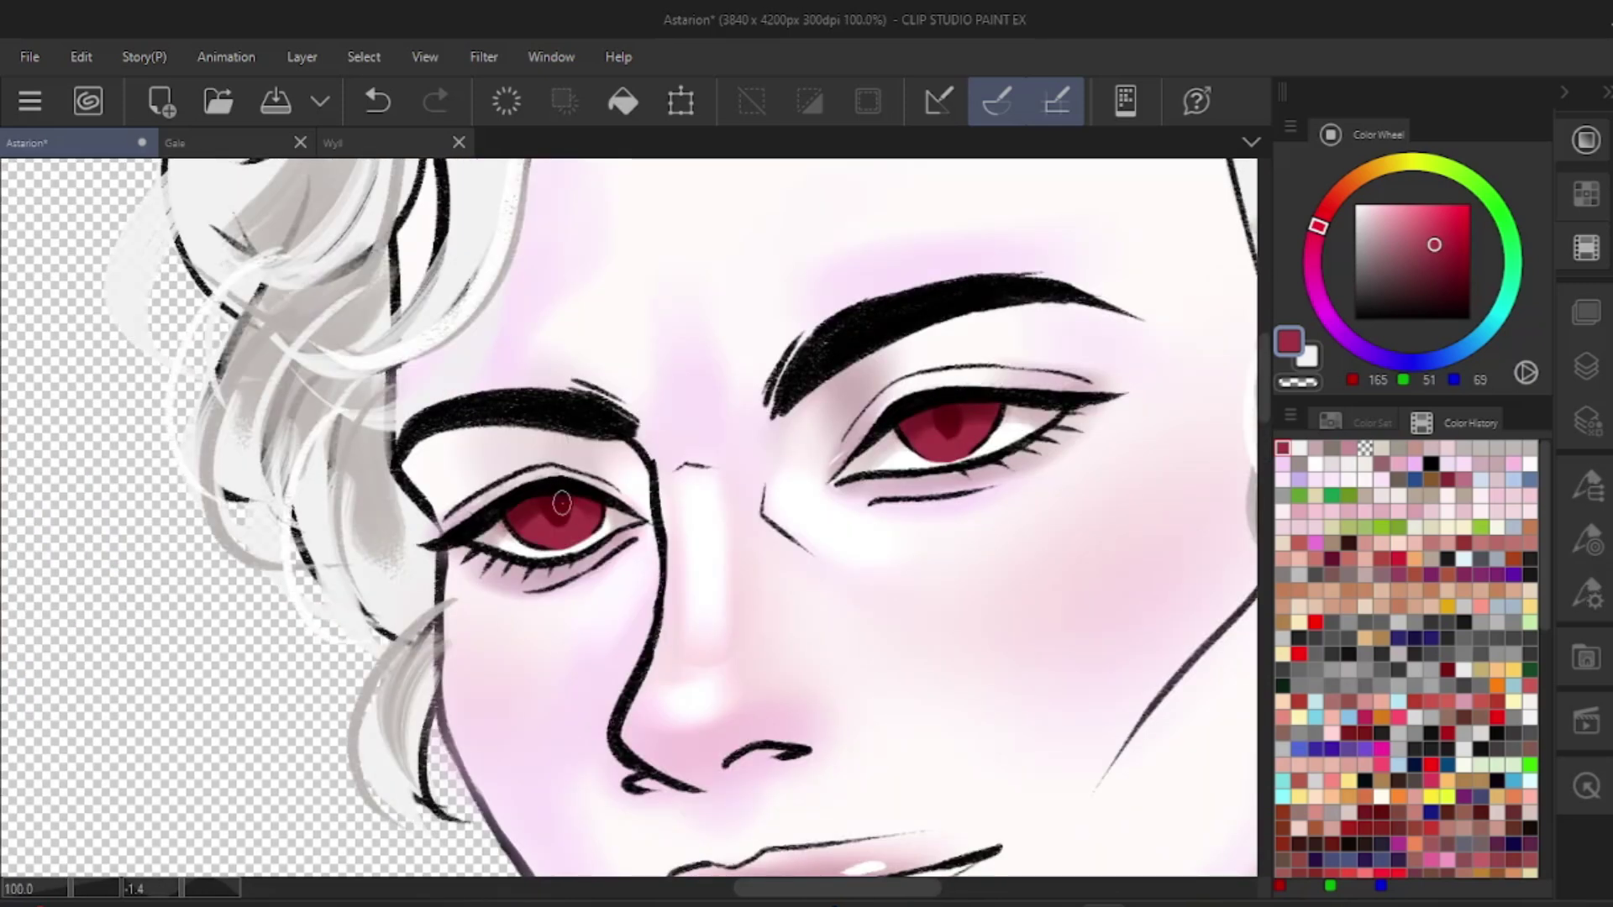
key(ctrl+z)
key(ctrl+y)
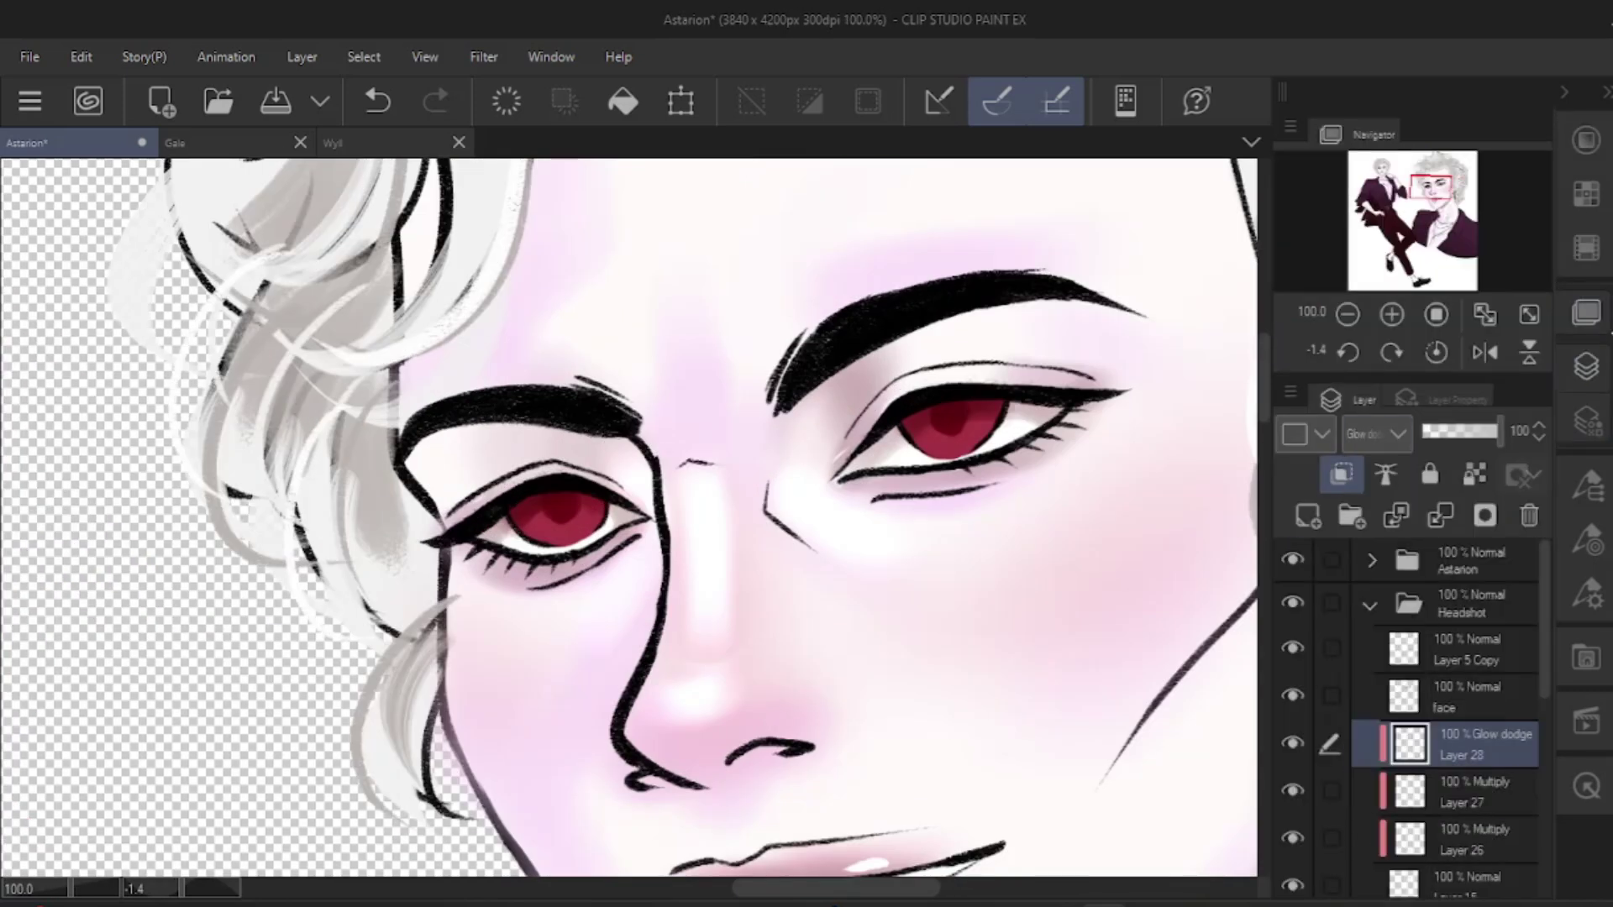
- Paint pink highlights (195, 137, 146) into the headshot's irises on the clipped Glow dodge layer and save the file
click(1351, 446)
drag(931, 443, 981, 434)
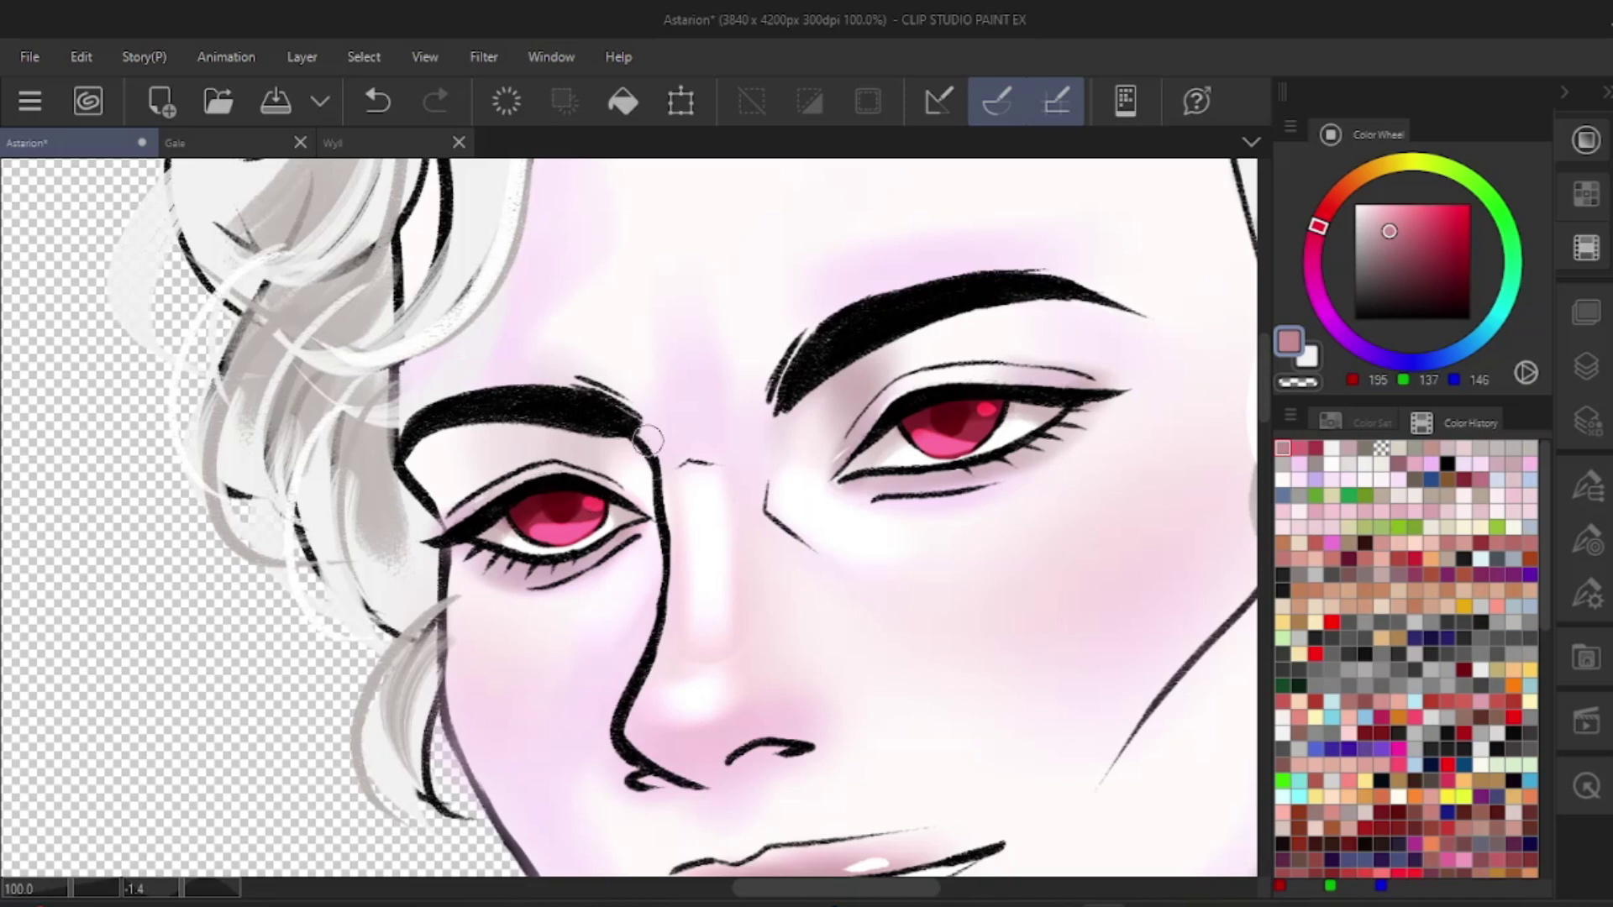
click(1589, 526)
drag(937, 404, 968, 396)
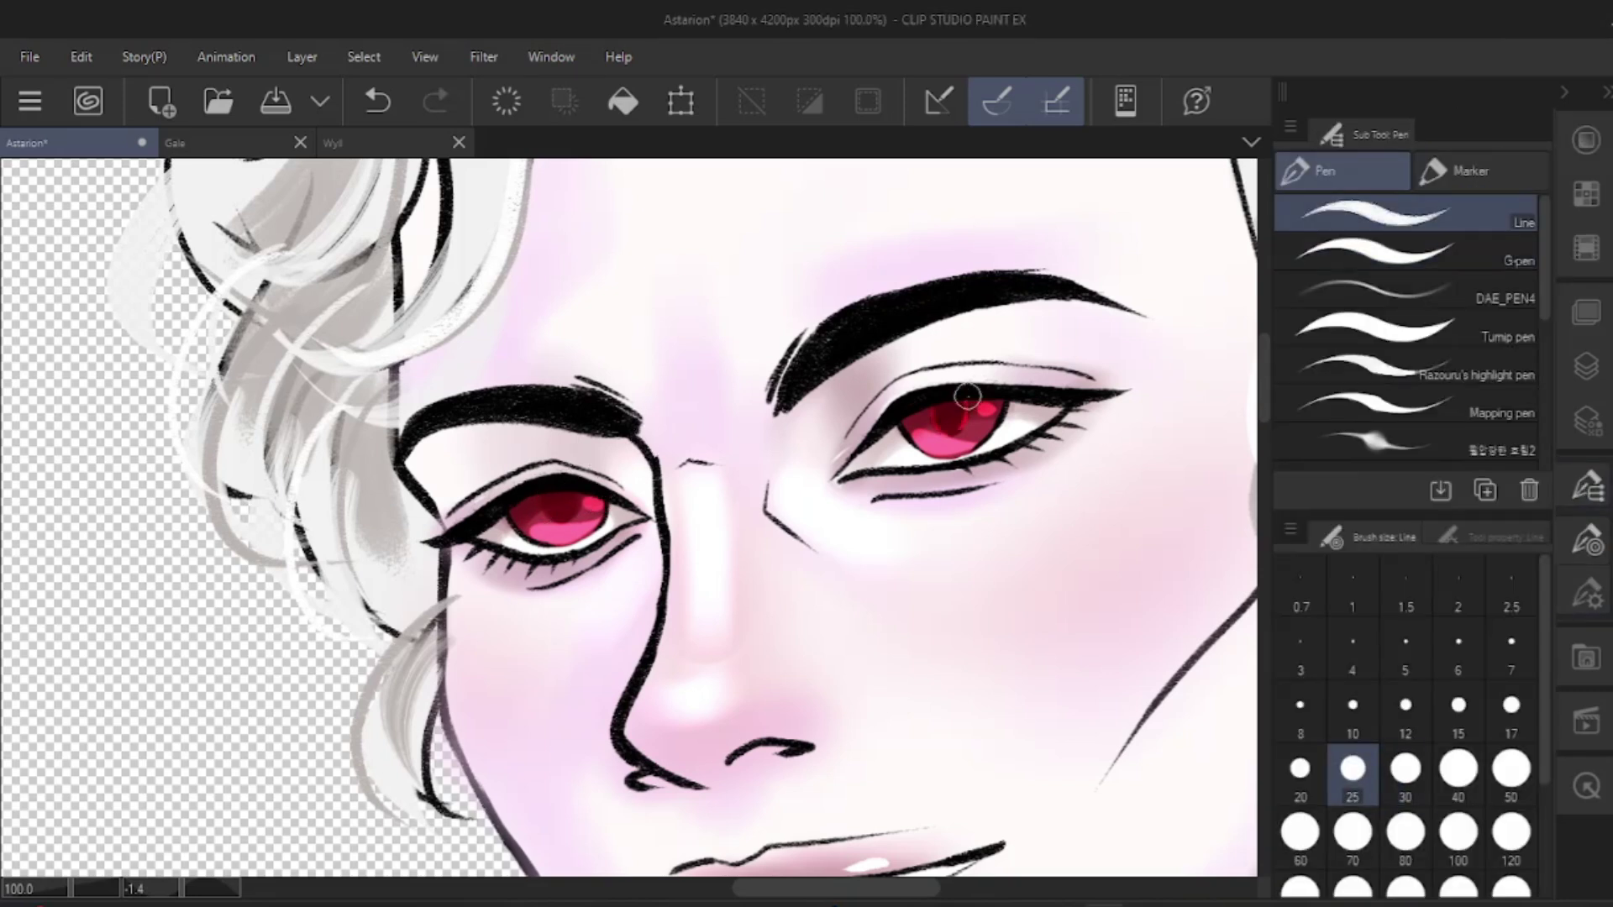
scroll(603, 397, down, 3)
key(ctrl+s)
scroll(603, 397, up, 3)
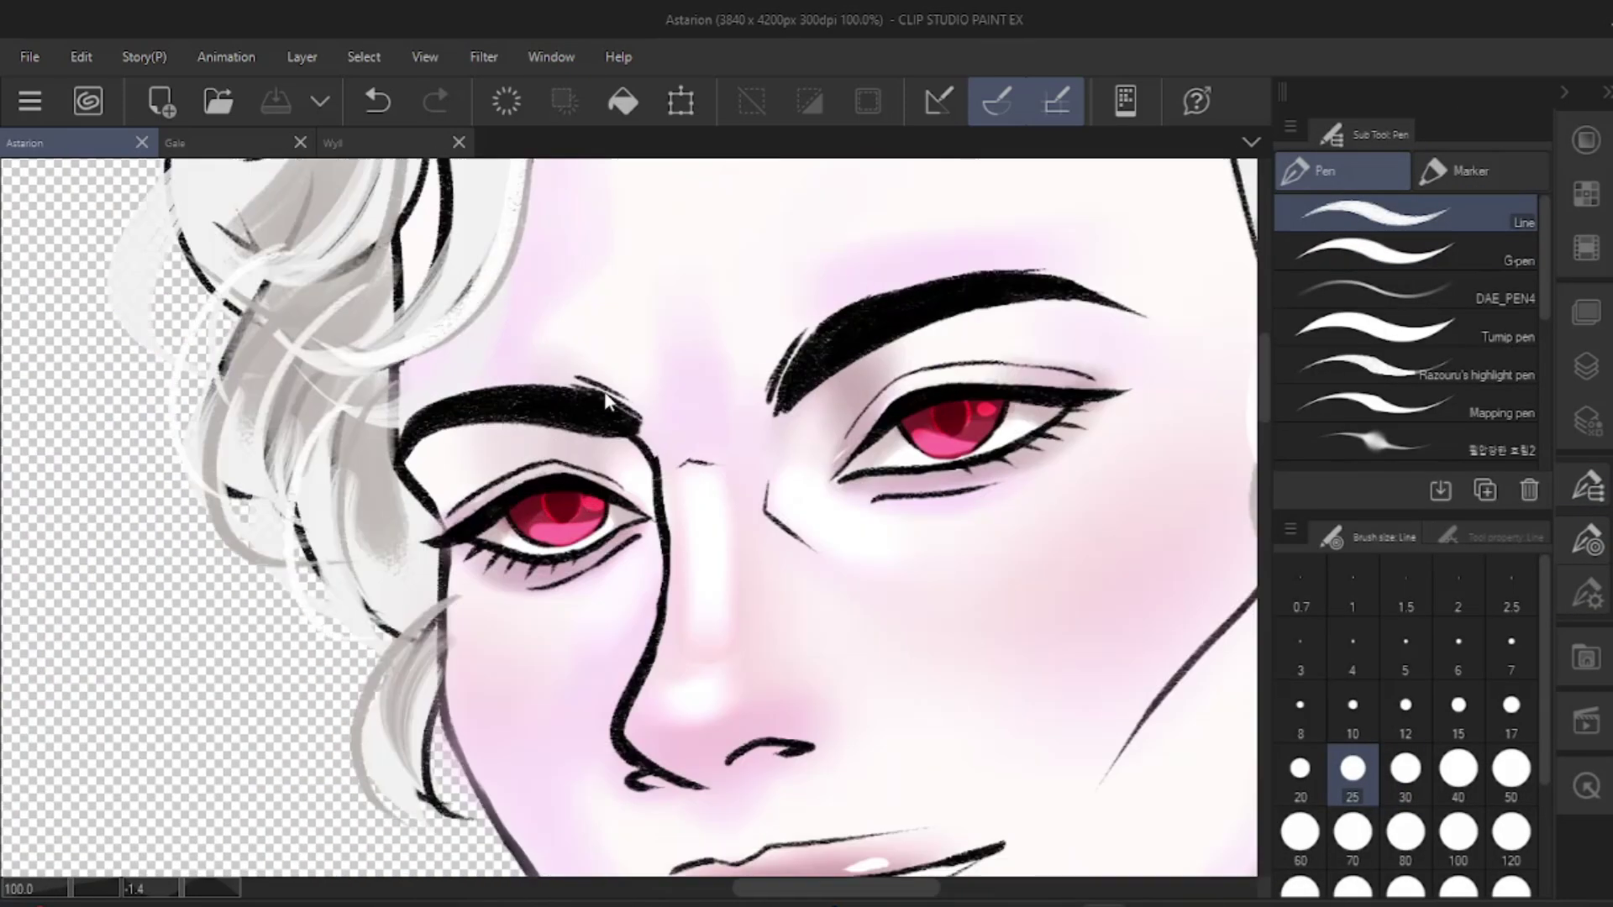
scroll(1171, 320, up, 1)
drag(841, 331, 855, 313)
scroll(843, 315, down, 4)
key(ctrl+s)
- Lock the transparent pixels of the headshot's face layer and recolour both eyebrows in the grey 160, 153, 143
drag(868, 611, 958, 694)
click(1586, 366)
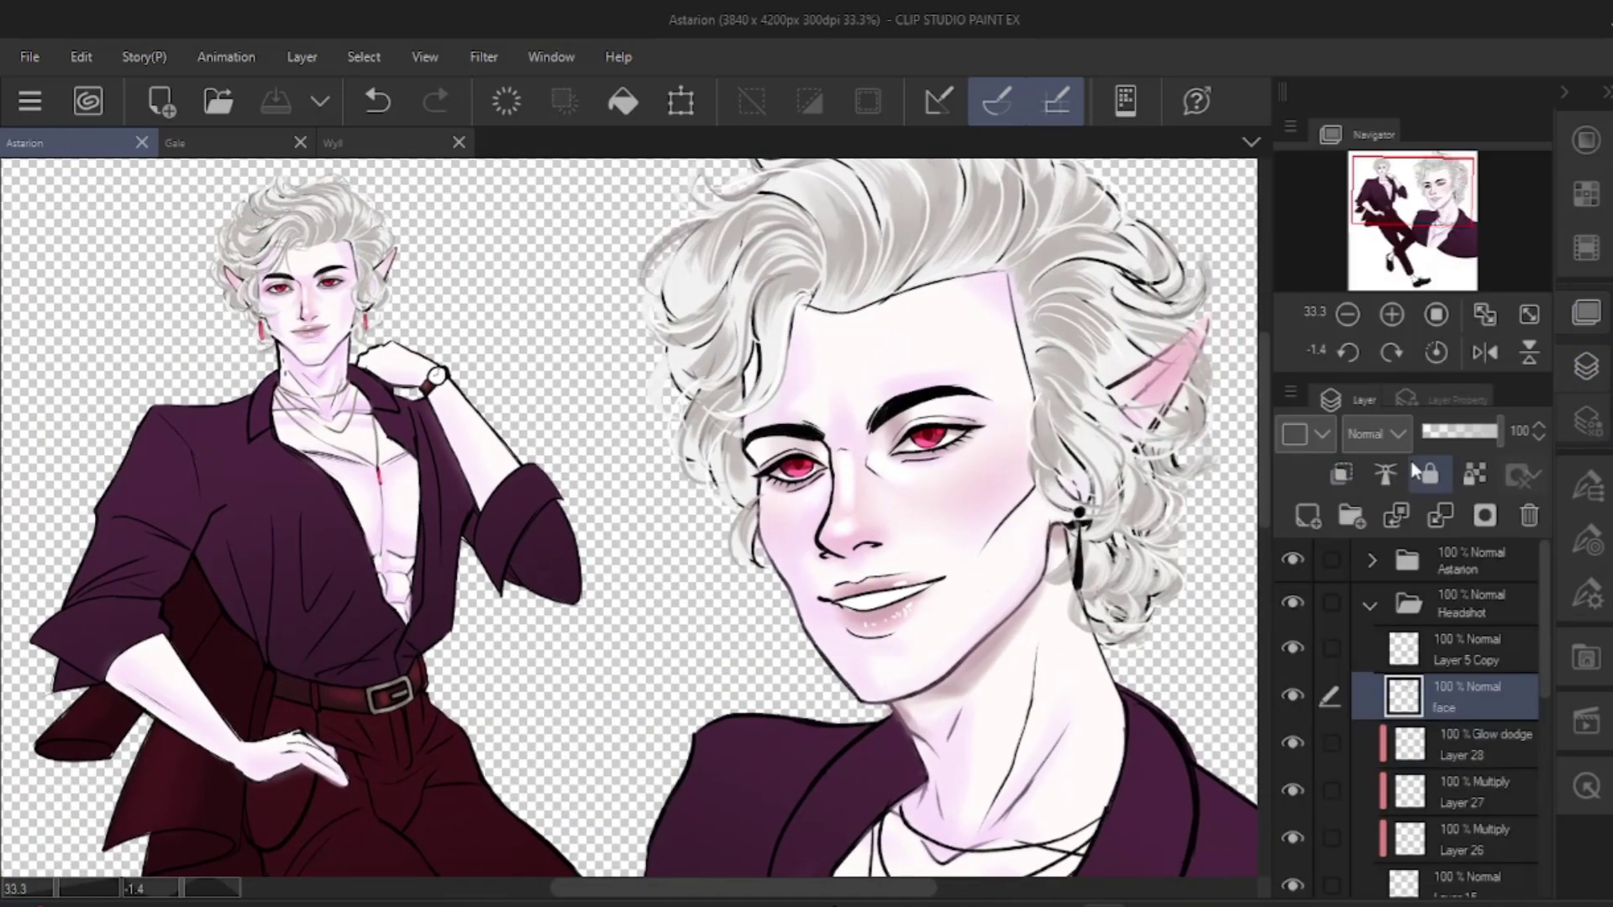
click(1427, 473)
click(1586, 139)
alt+click(911, 244)
mouse_move(908, 378)
mouse_down()
mouse_move(804, 441)
mouse_move(882, 460)
mouse_up()
drag(698, 496, 709, 491)
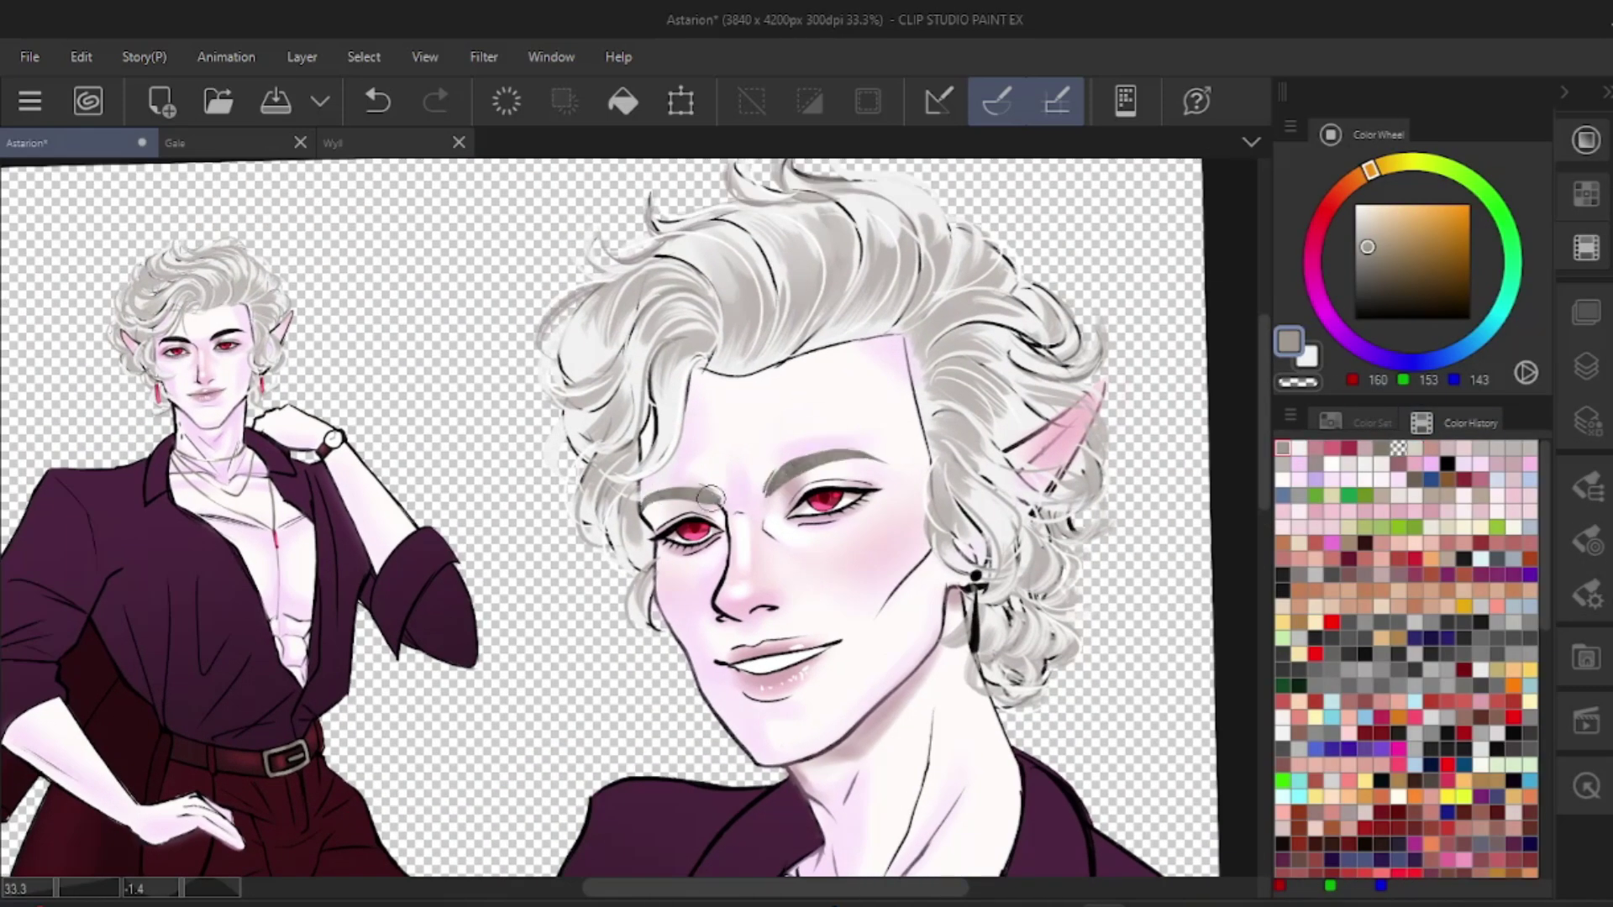
- Lock the transparent pixels of Layer 2 in the Astarion folder, recolour the full-body figure's eyebrows grey and save
click(1586, 366)
click(1403, 598)
click(1475, 475)
mouse_move(225, 353)
mouse_down()
mouse_move(677, 445)
mouse_move(708, 410)
mouse_up()
scroll(677, 445, up, 2)
scroll(699, 396, up, 2)
drag(368, 488, 464, 470)
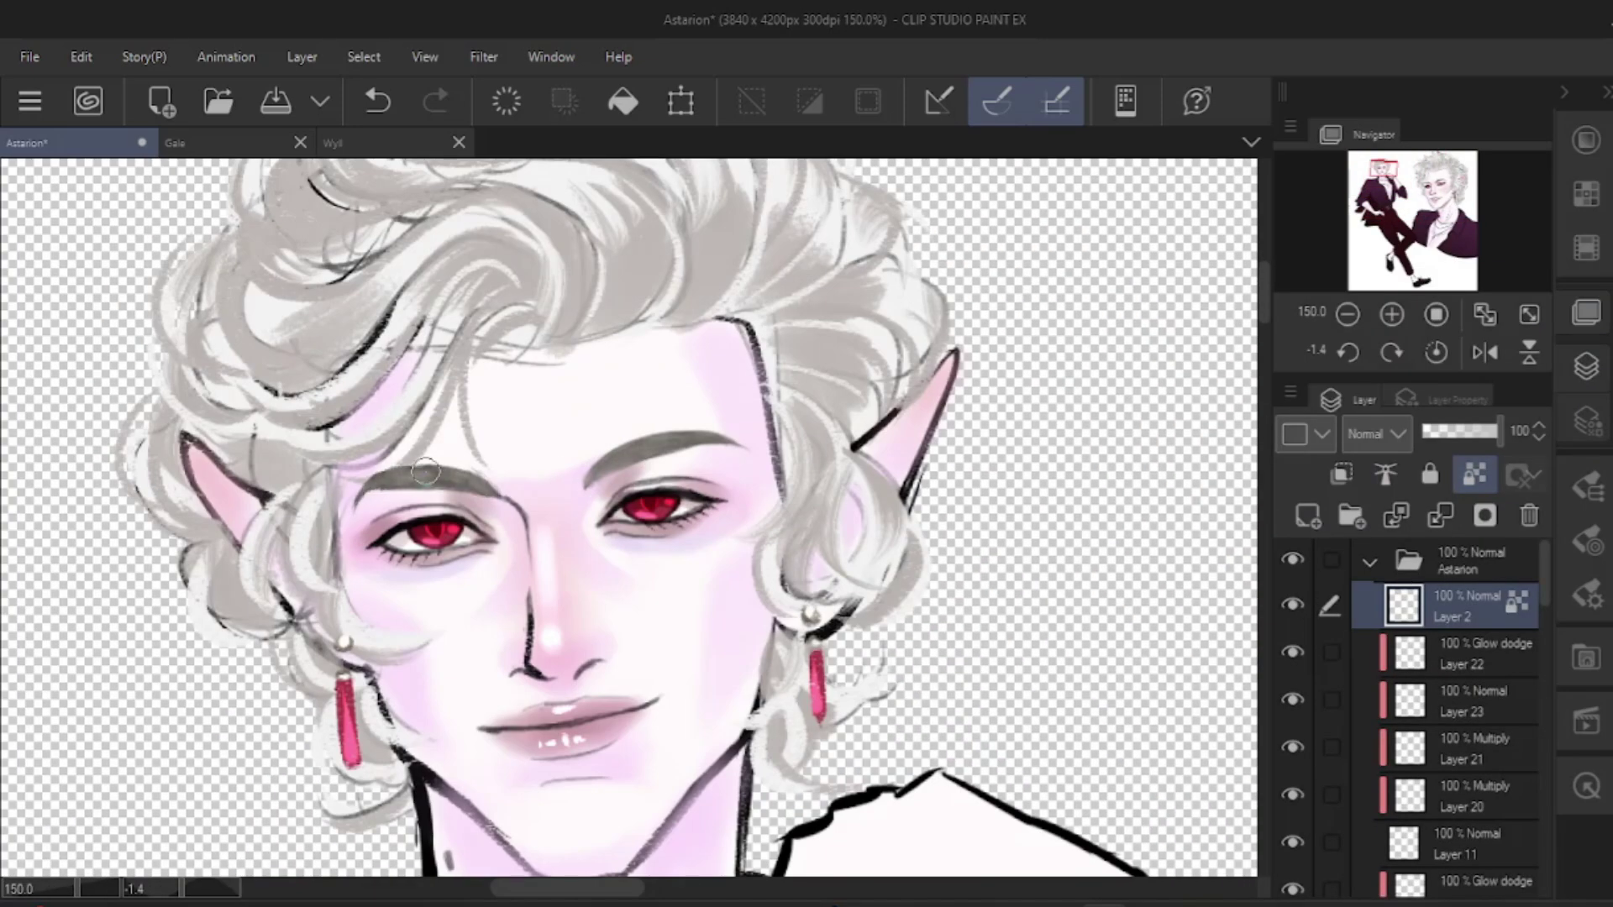
scroll(502, 521, down, 4)
key(ctrl+s)
- Lasso the headshot's necklaces and earring on Layer 5 Copy, recolour the black necklace lines grey and clear the selection
drag(1055, 626, 776, 400)
click(1603, 246)
click(1586, 366)
click(1370, 562)
click(1466, 605)
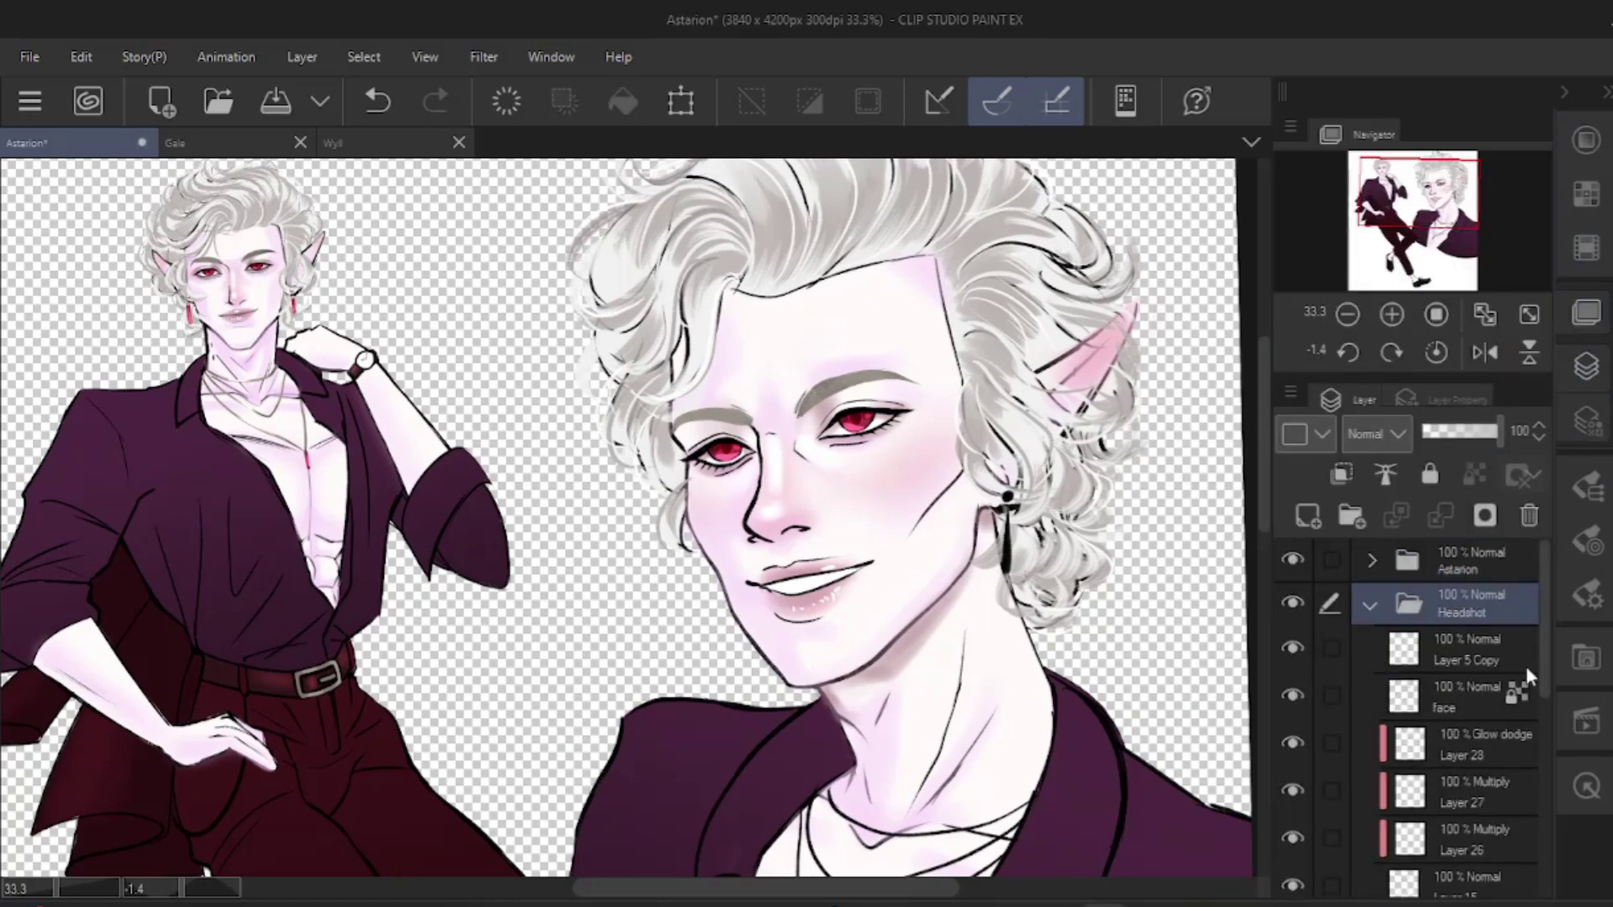
scroll(1504, 638, down, 1)
click(1493, 617)
drag(1116, 776, 1163, 709)
mouse_move(1051, 682)
mouse_down()
mouse_move(1001, 518)
mouse_move(1000, 688)
mouse_up()
drag(849, 748, 1188, 745)
drag(1021, 748, 865, 828)
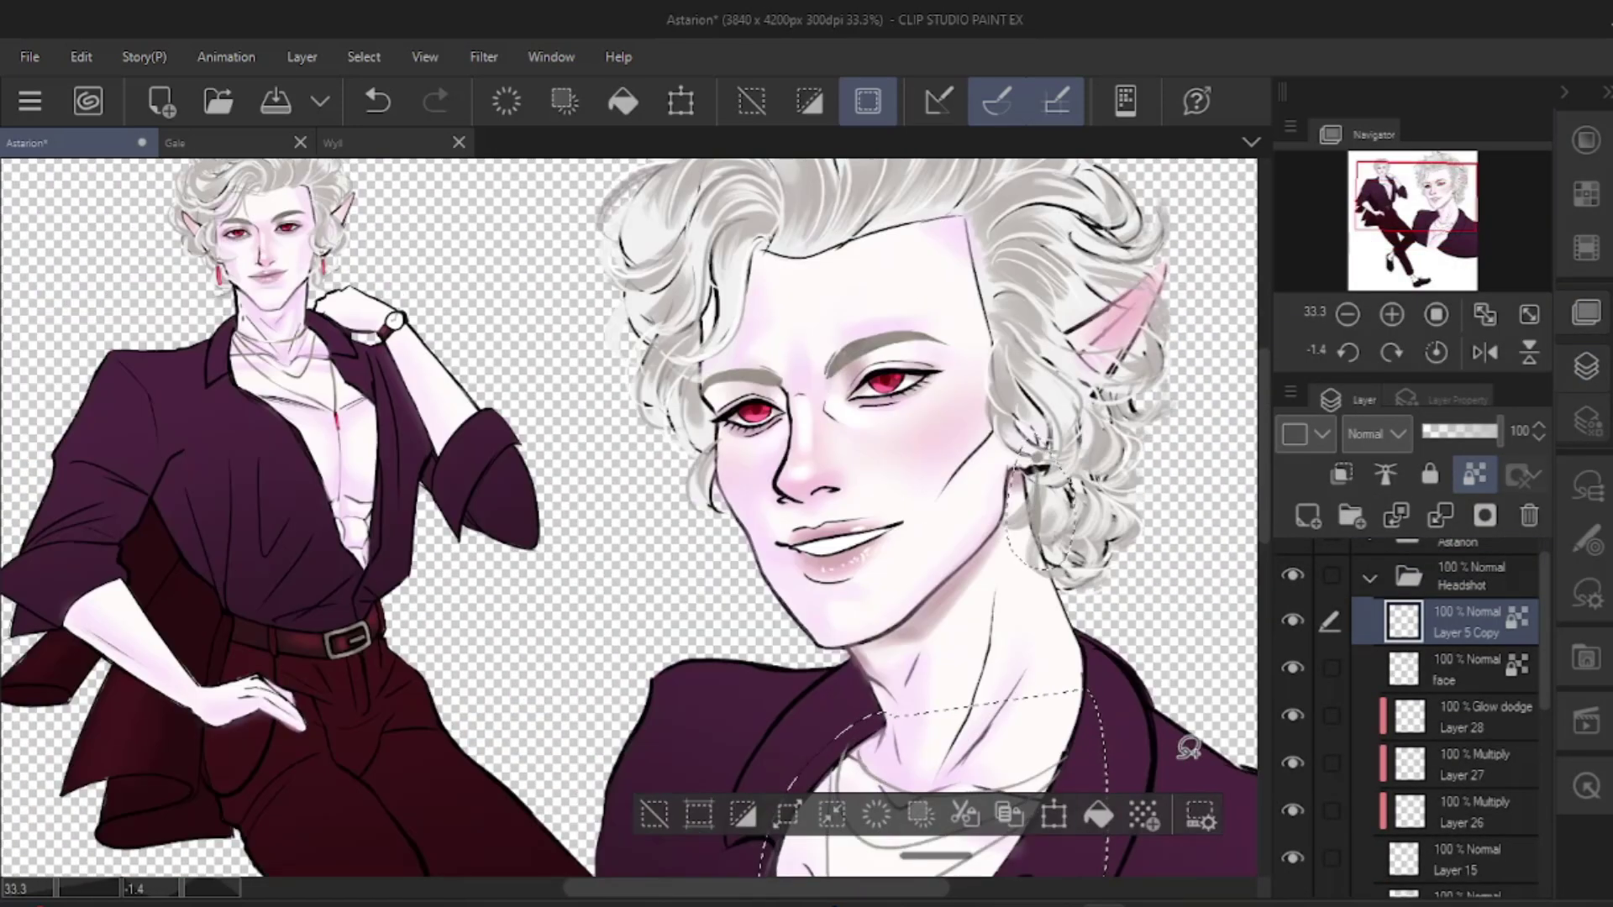
key(ctrl+d)
- Pick a red and colour the headshot's necklace pendant and earring with it
scroll(958, 827, up, 2)
drag(915, 472, 828, 555)
scroll(955, 649, down, 1)
drag(932, 361, 907, 711)
click(1586, 141)
click(1434, 244)
drag(966, 521, 873, 493)
drag(890, 437, 891, 531)
mouse_move(1013, 648)
mouse_down()
mouse_move(955, 446)
mouse_move(1114, 160)
mouse_up()
drag(640, 675, 838, 373)
- Add a clipped Multiply layer above Layer 5 Copy and start shading the headshot's necklaces in the grey-brown 127, 119, 108
scroll(953, 802, down, 2)
click(1586, 366)
click(1308, 516)
click(1342, 475)
scroll(1159, 630, up, 2)
click(1376, 435)
click(1377, 496)
click(1586, 140)
click(1373, 261)
drag(774, 540, 797, 583)
key(e)
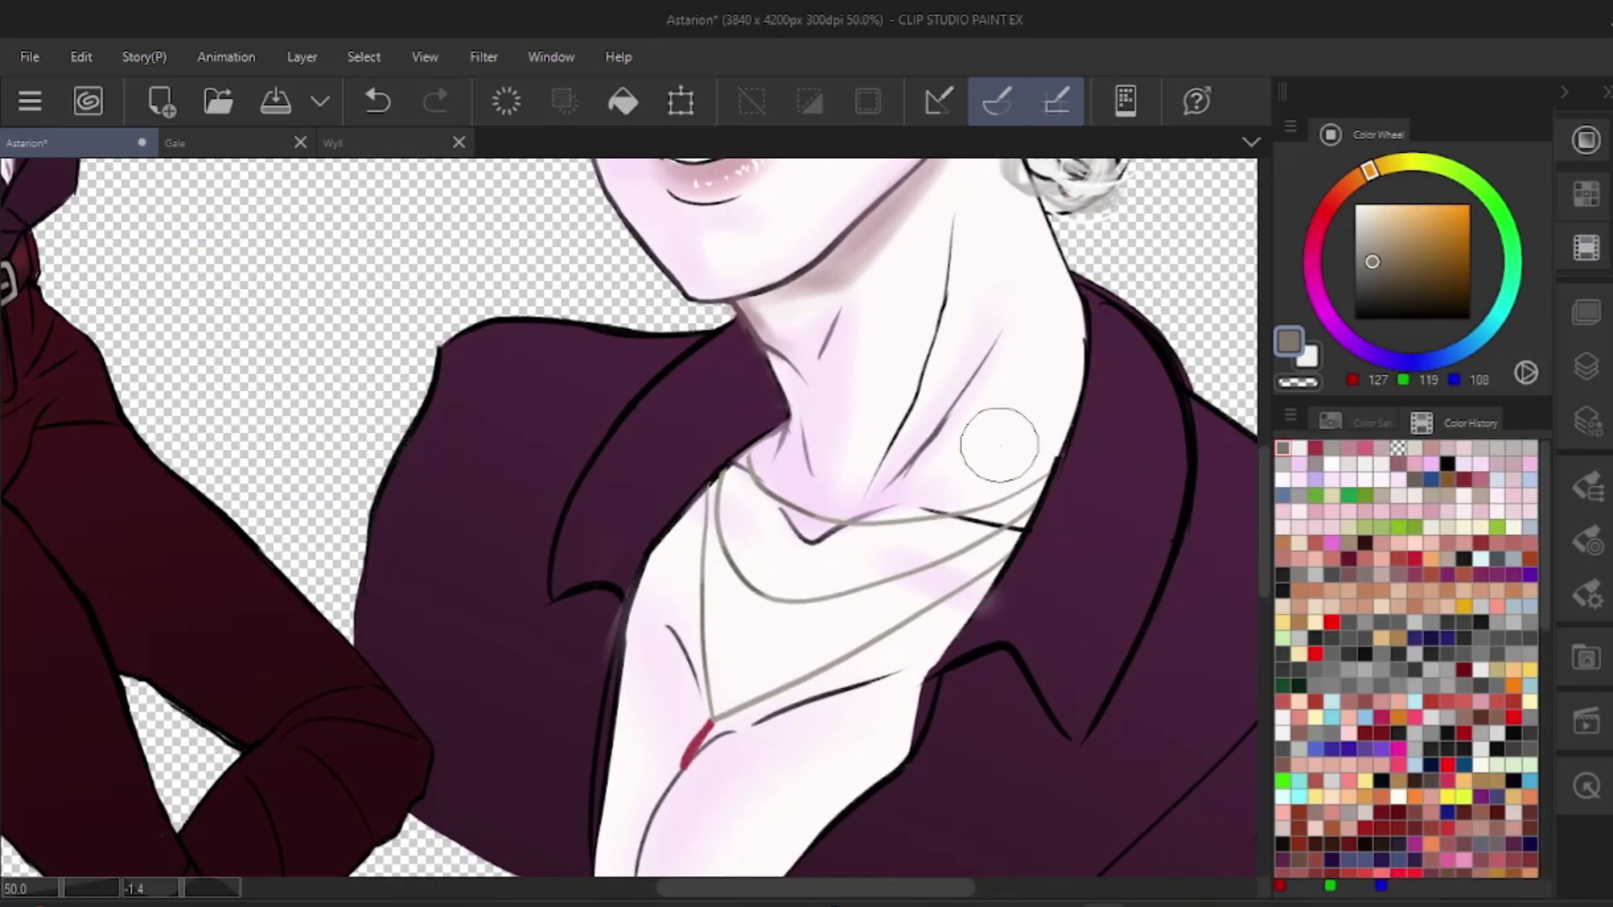
- Continue shading the headshot's necklaces and earring on the Multiply layer, undoing the last unwanted stroke
scroll(1029, 781, down, 2)
scroll(1021, 470, up, 2)
scroll(1068, 402, down, 2)
scroll(1067, 400, up, 1)
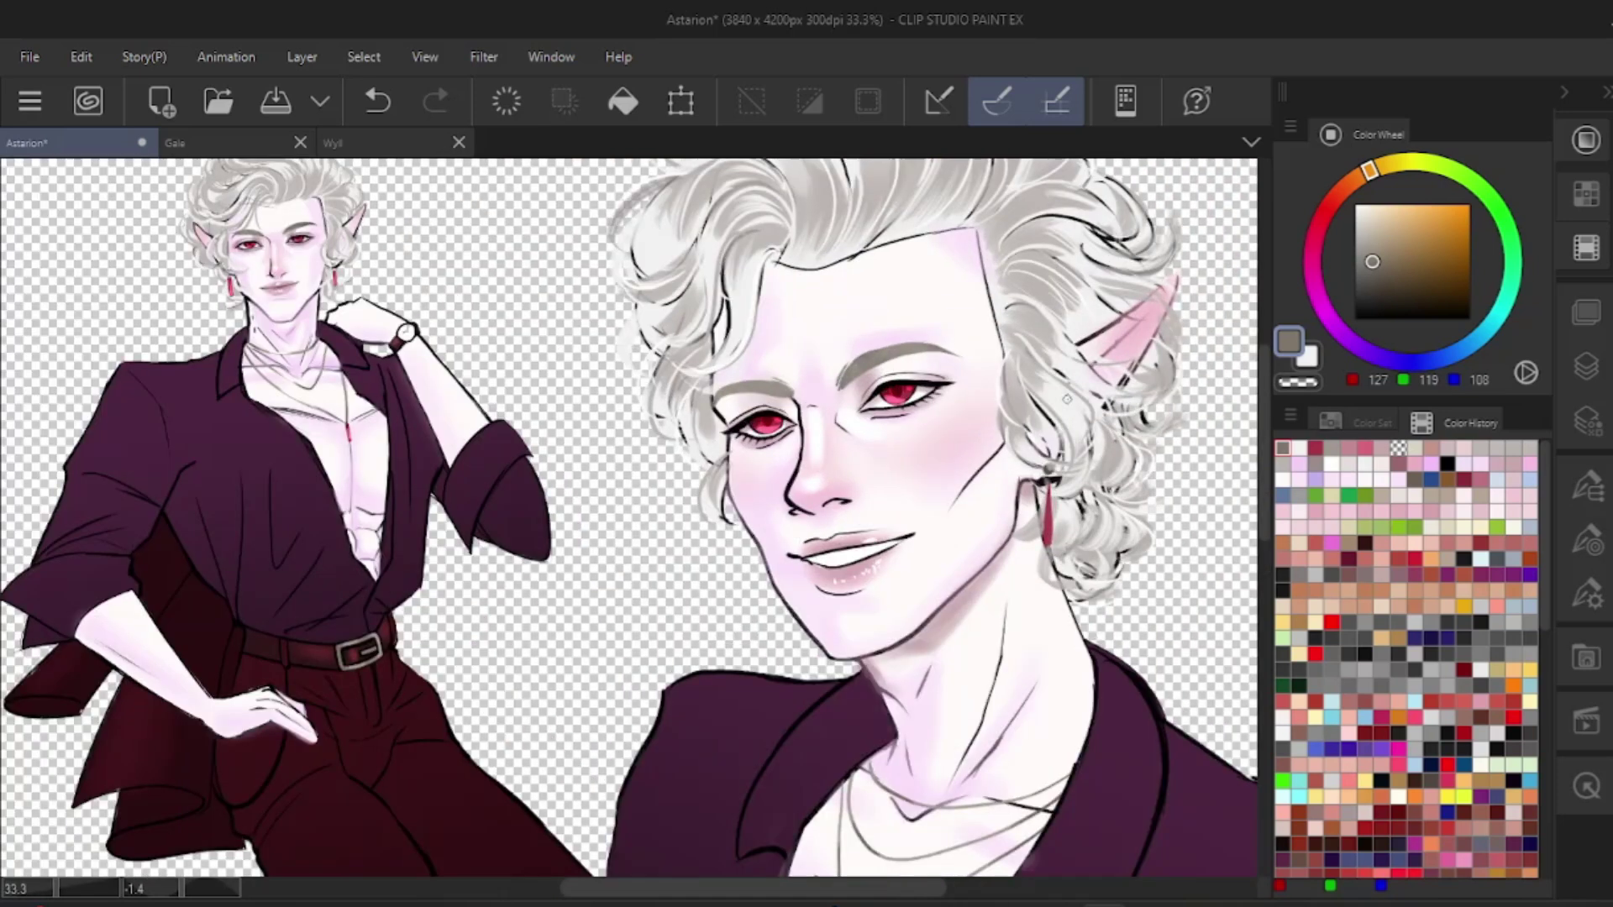
scroll(1067, 400, down, 2)
scroll(1049, 664, up, 3)
scroll(1176, 546, up, 1)
key(ctrl+z)
scroll(710, 367, down, 2)
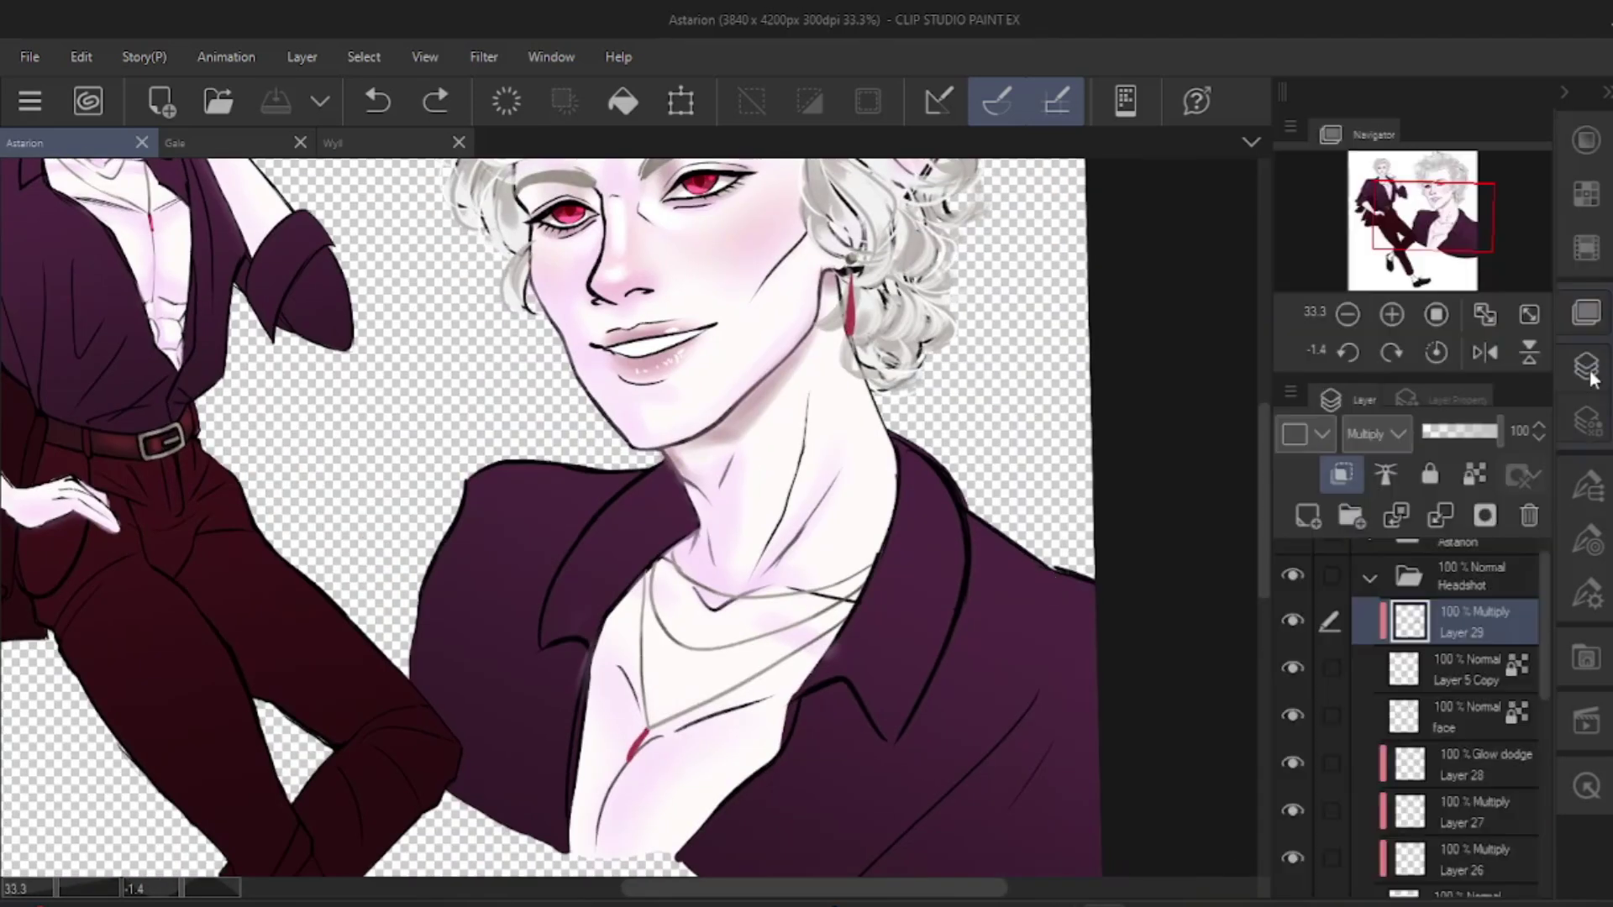
- Paint light highlights (228, 221, 220) along the headshot's necklaces, soften them with the transparent colour and save the file
click(1586, 352)
scroll(673, 661, up, 3)
scroll(689, 466, down, 3)
scroll(677, 562, up, 2)
scroll(677, 562, down, 3)
scroll(728, 297, up, 3)
scroll(936, 367, down, 1)
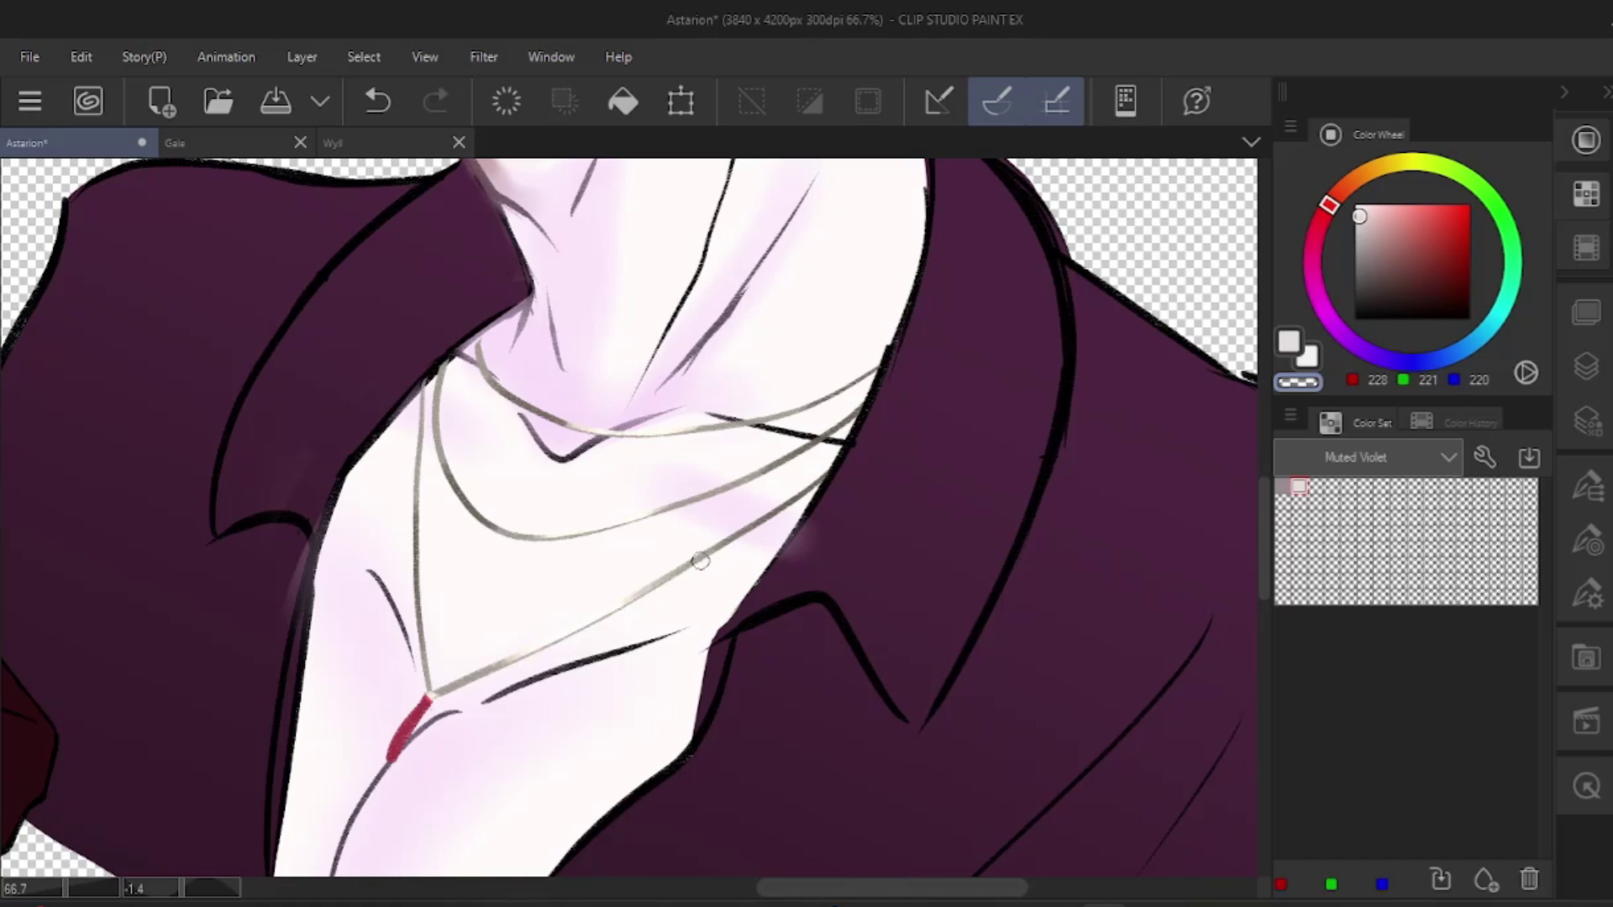
scroll(783, 533, down, 3)
drag(786, 531, 974, 733)
key(ctrl+s)
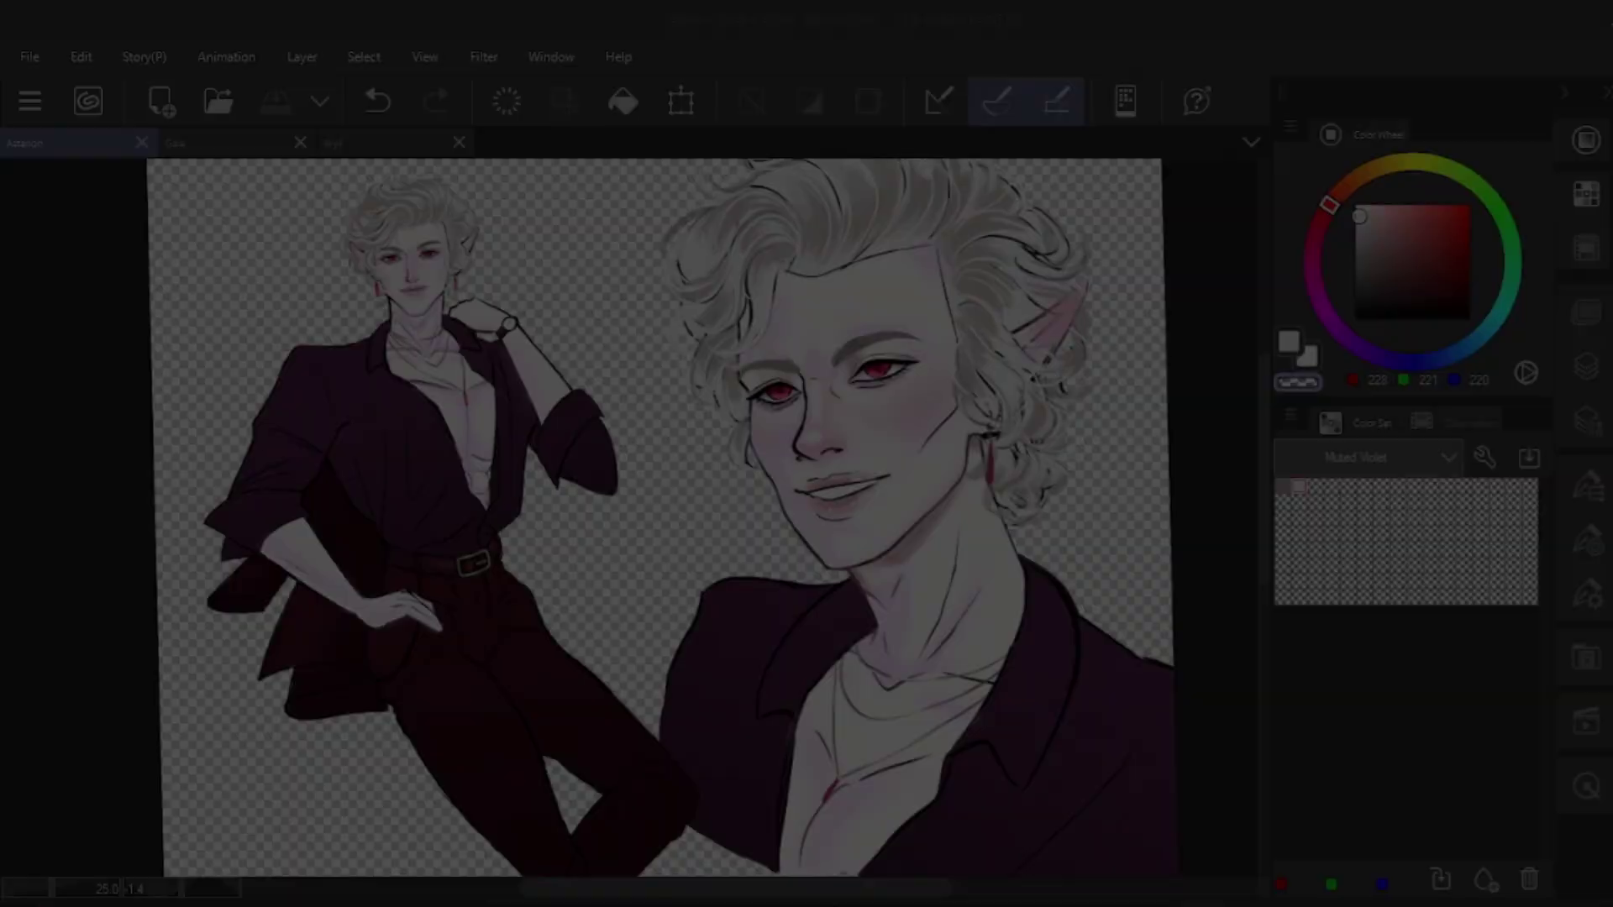